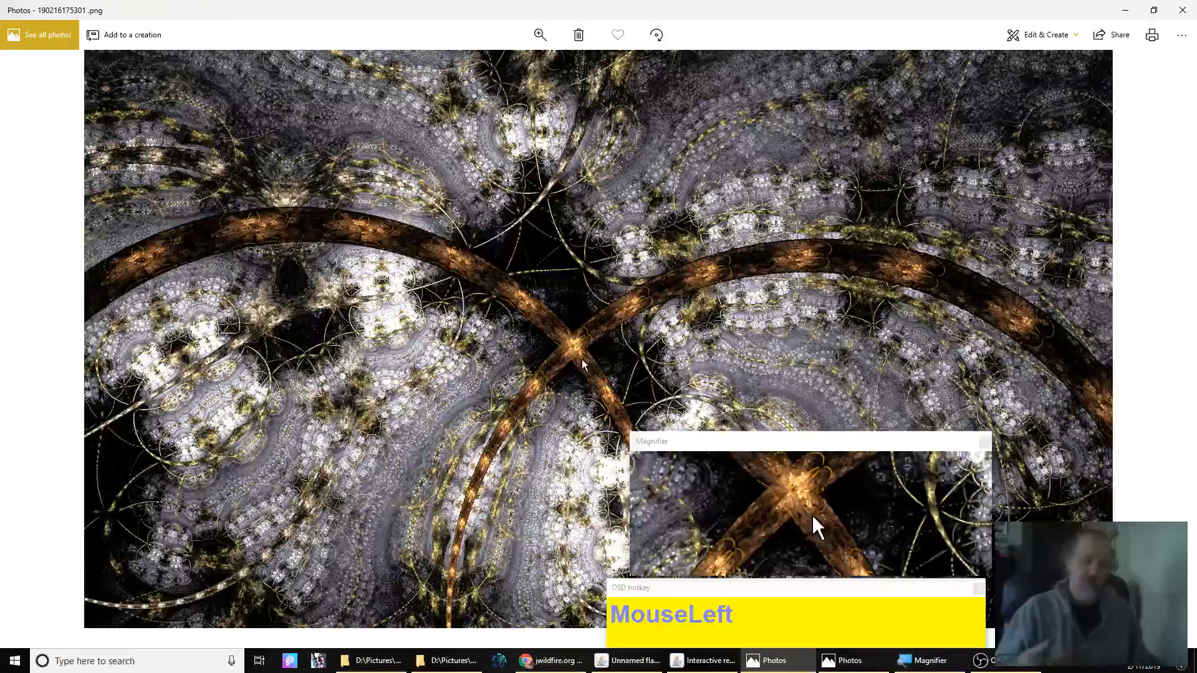
- Switch to JWildfire, load the brown-and-white mobius flame from the thumbnails, and reposition its third transform's triangle in the preview
left_click(627, 660)
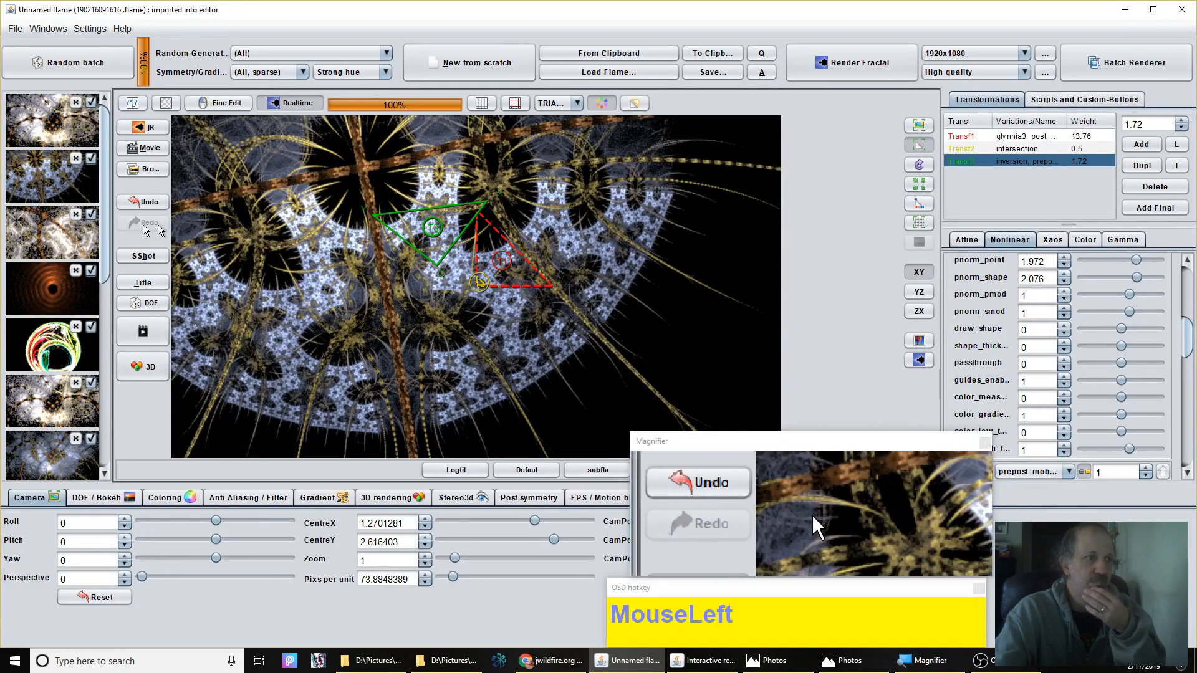
left_click(40, 234)
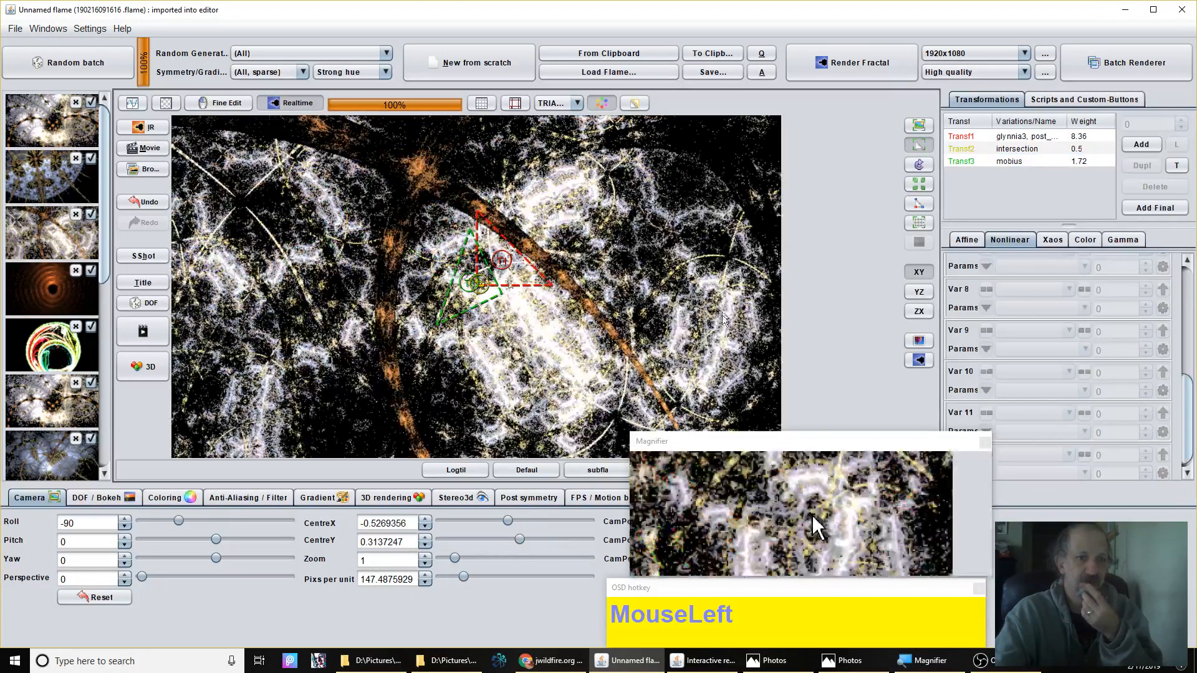
left_click_drag(458, 297, 1172, 230)
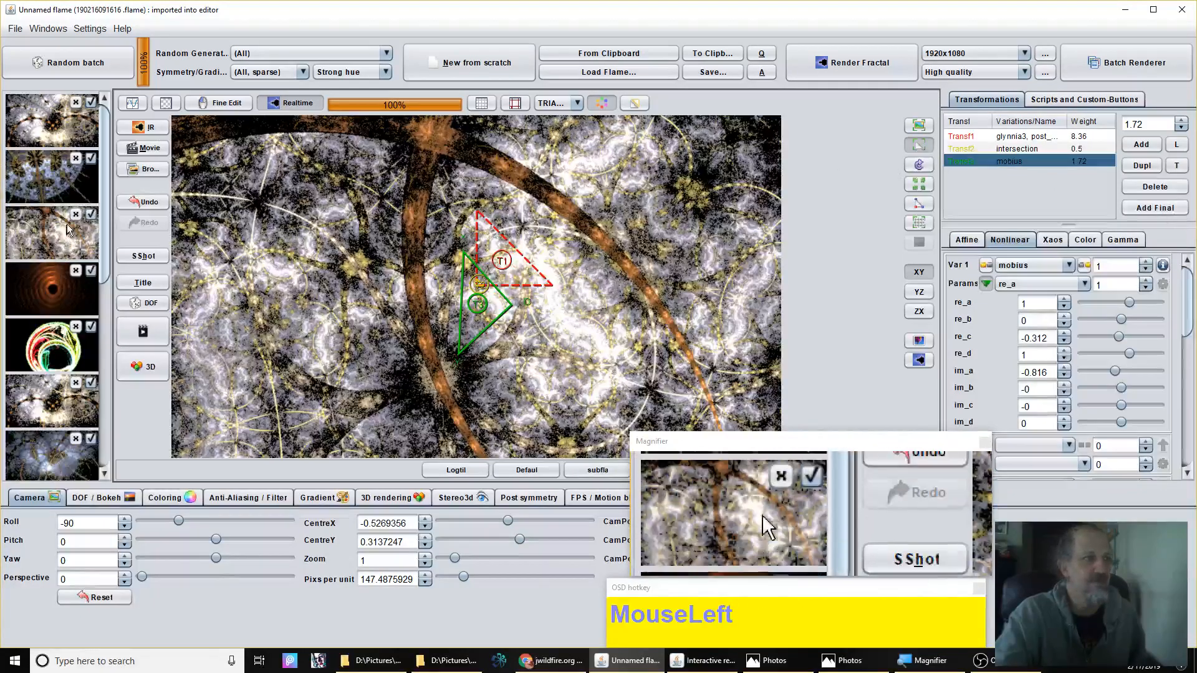
- Load the blue inversion flame from the thumbnails and move, rotate and enlarge its third transform's triangle in the preview
double_click(39, 178)
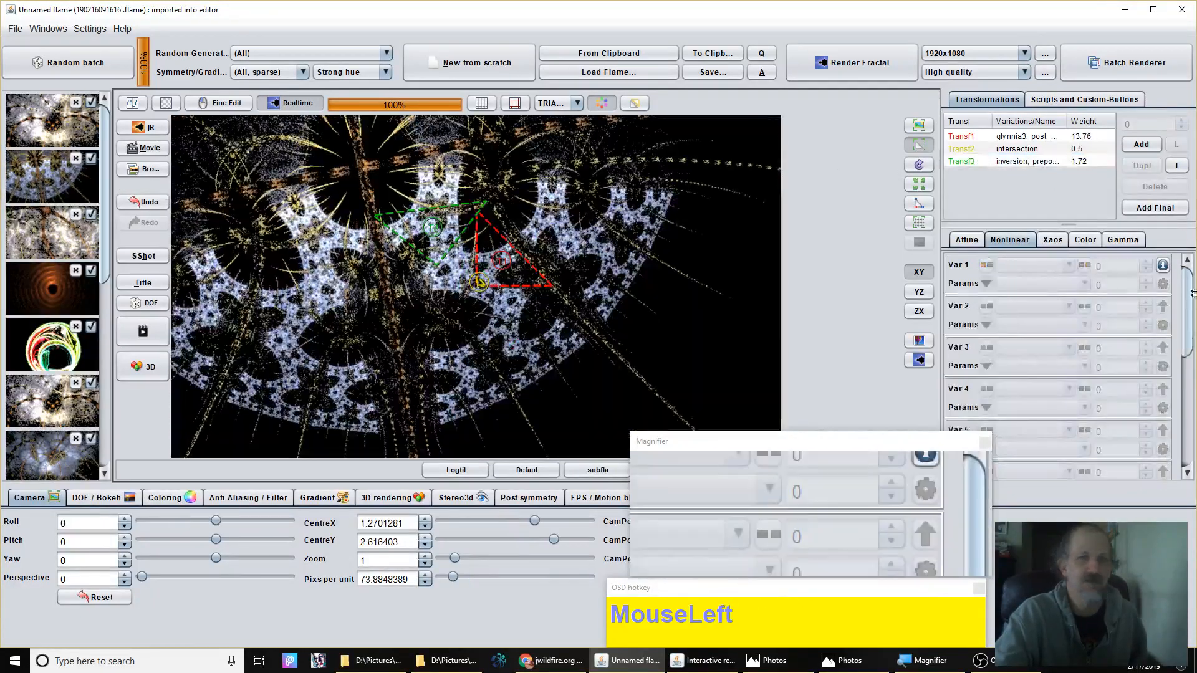
left_click(1000, 162)
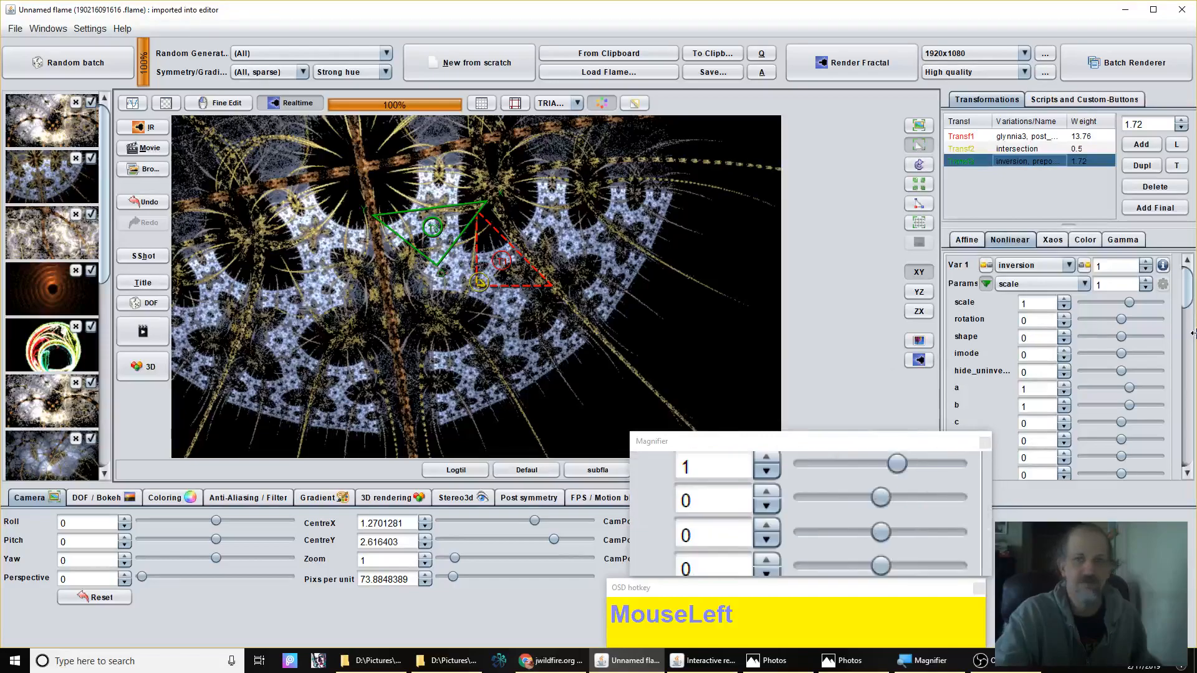
left_click_drag(1189, 288, 468, 322)
left_click_drag(471, 327, 495, 330)
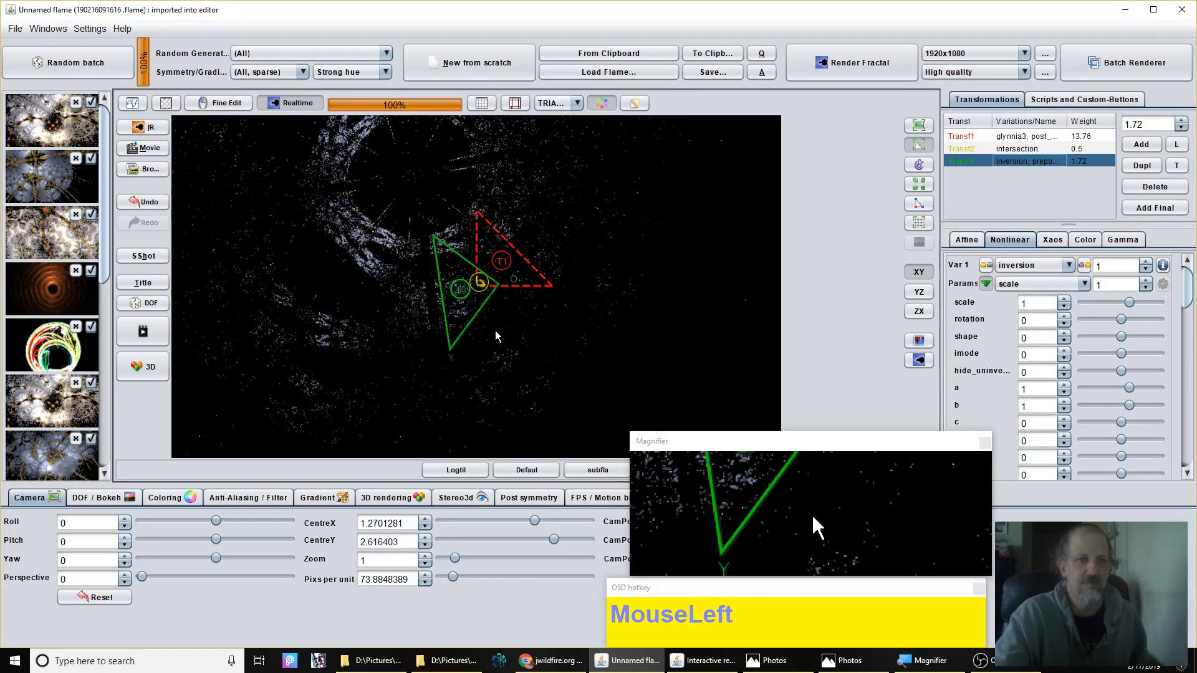
scroll(495, 330, "up", 3)
scroll(480, 313, "up", 1)
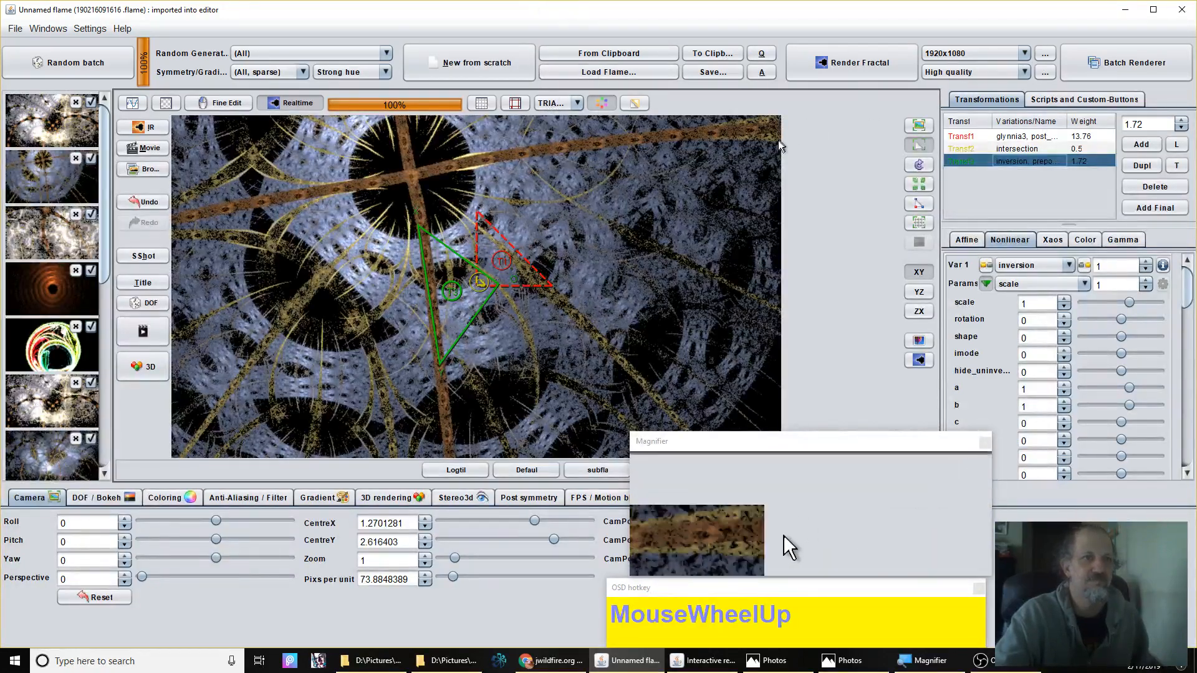
- Start a new flame from scratch and add a first transform with glynnia3 as its first variation
left_click(467, 65)
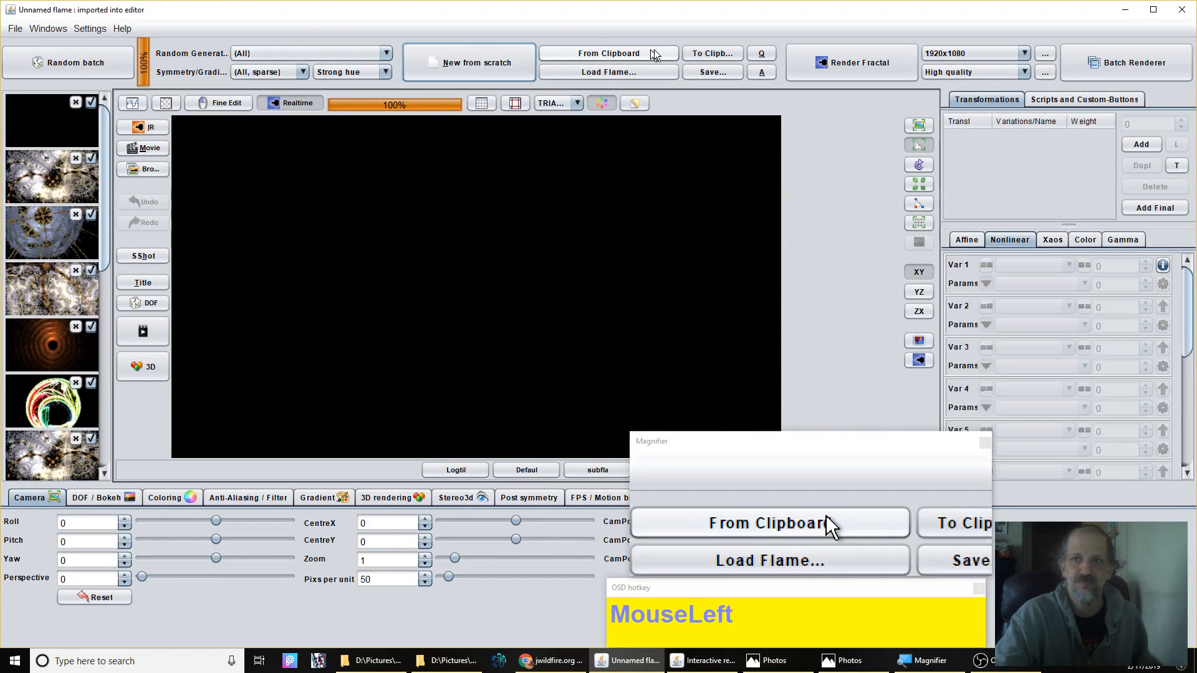
left_click(1139, 145)
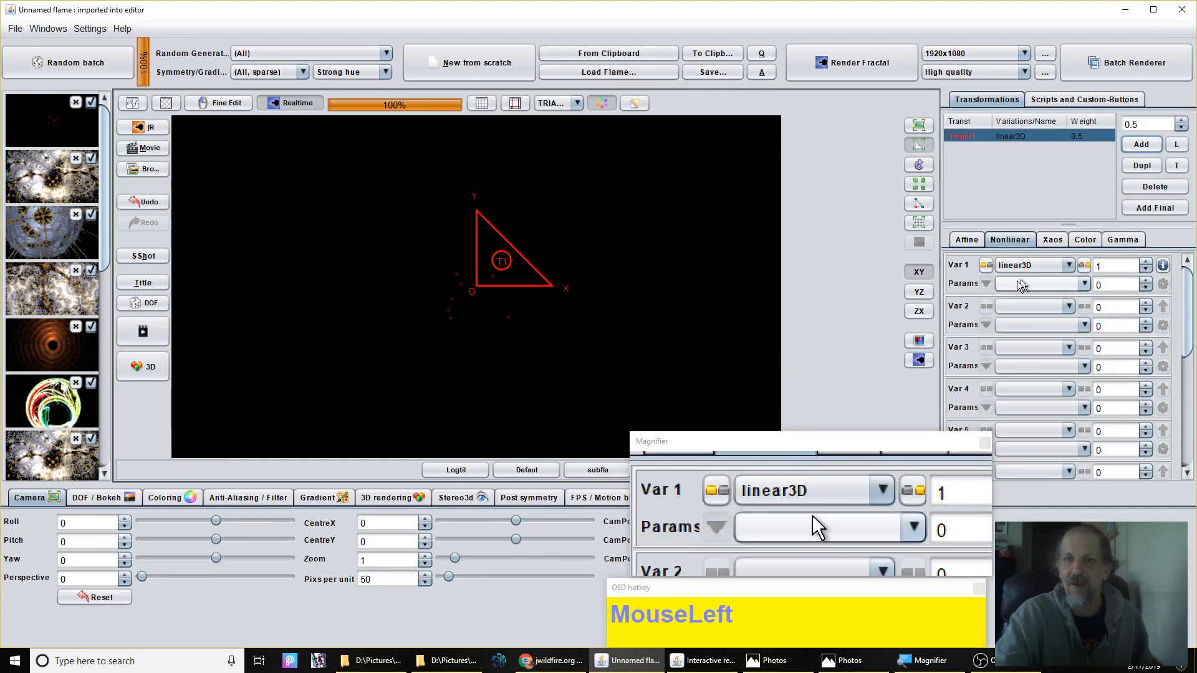
left_click(1034, 265)
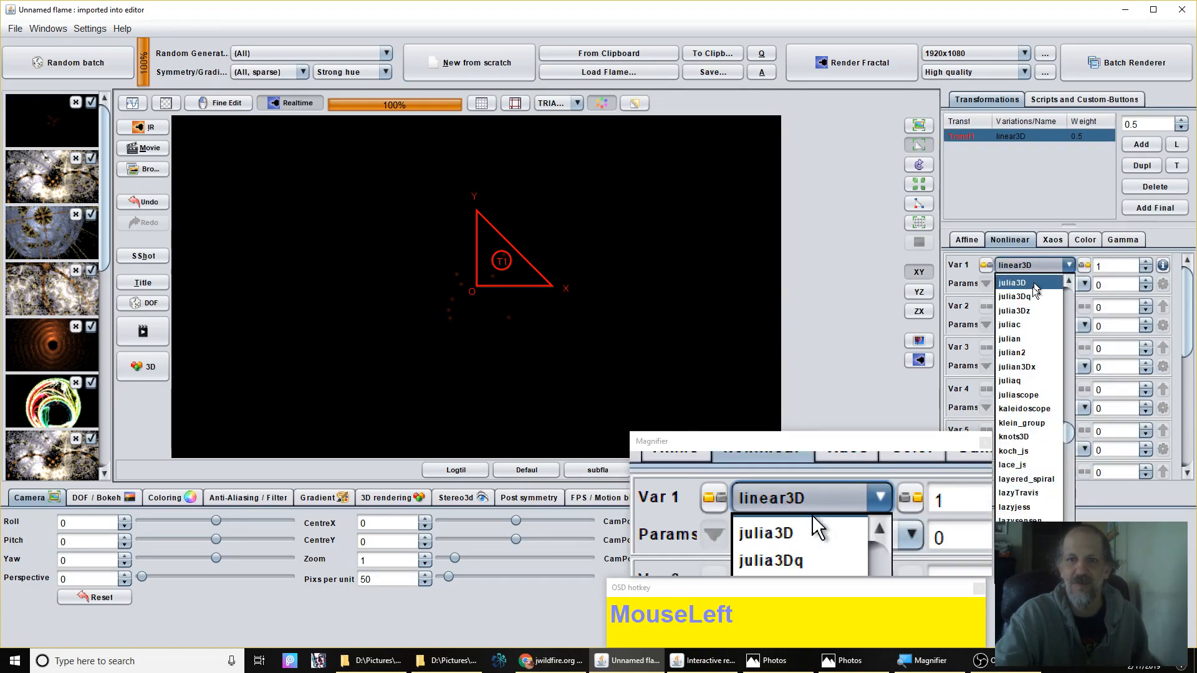
scroll(1025, 330, "up", 9)
scroll(1026, 337, "up", 15)
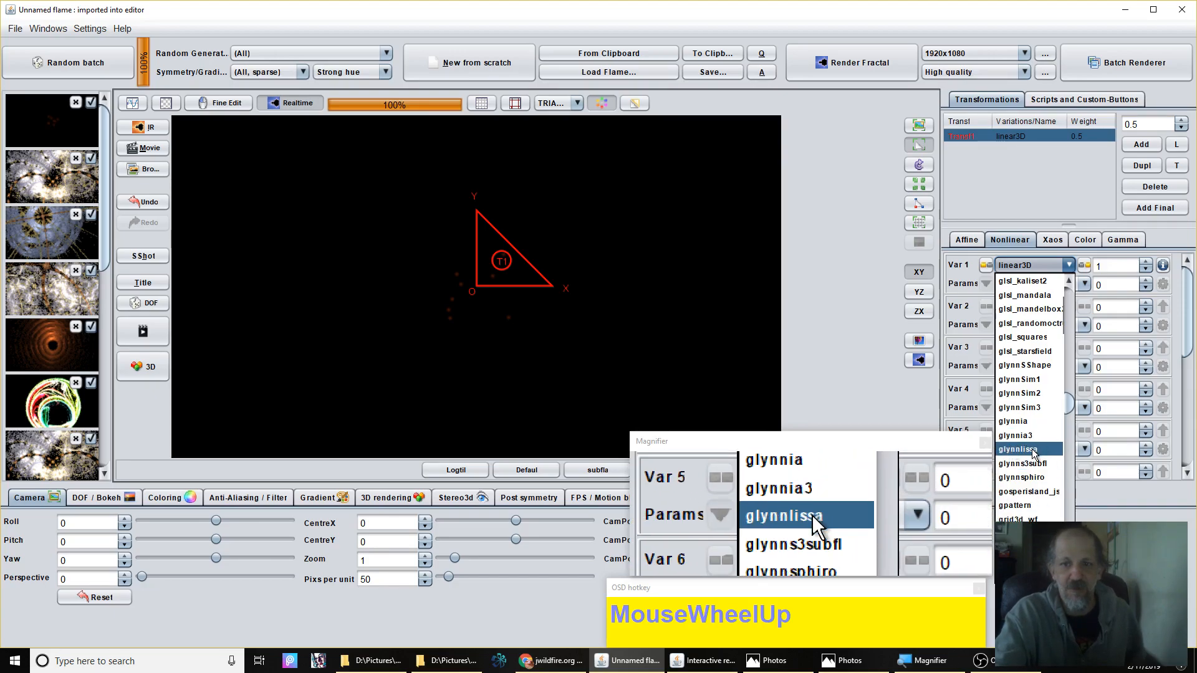
scroll(1022, 358, "up", 2)
scroll(1029, 365, "down", 3)
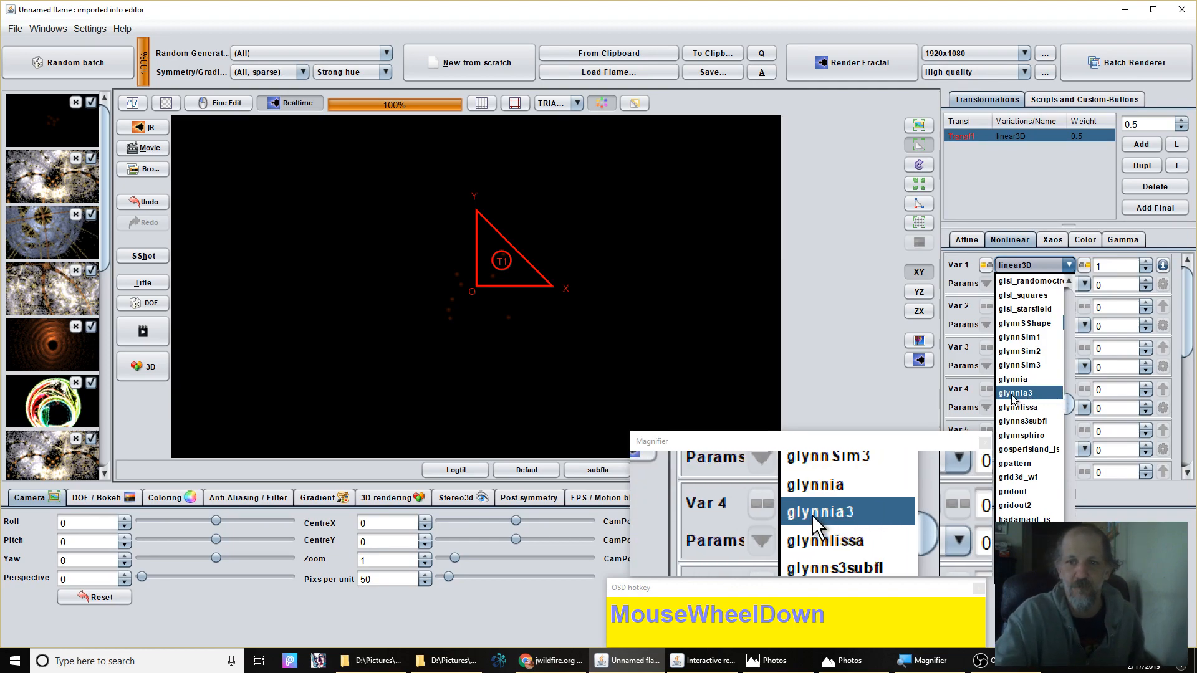
left_click(1013, 394)
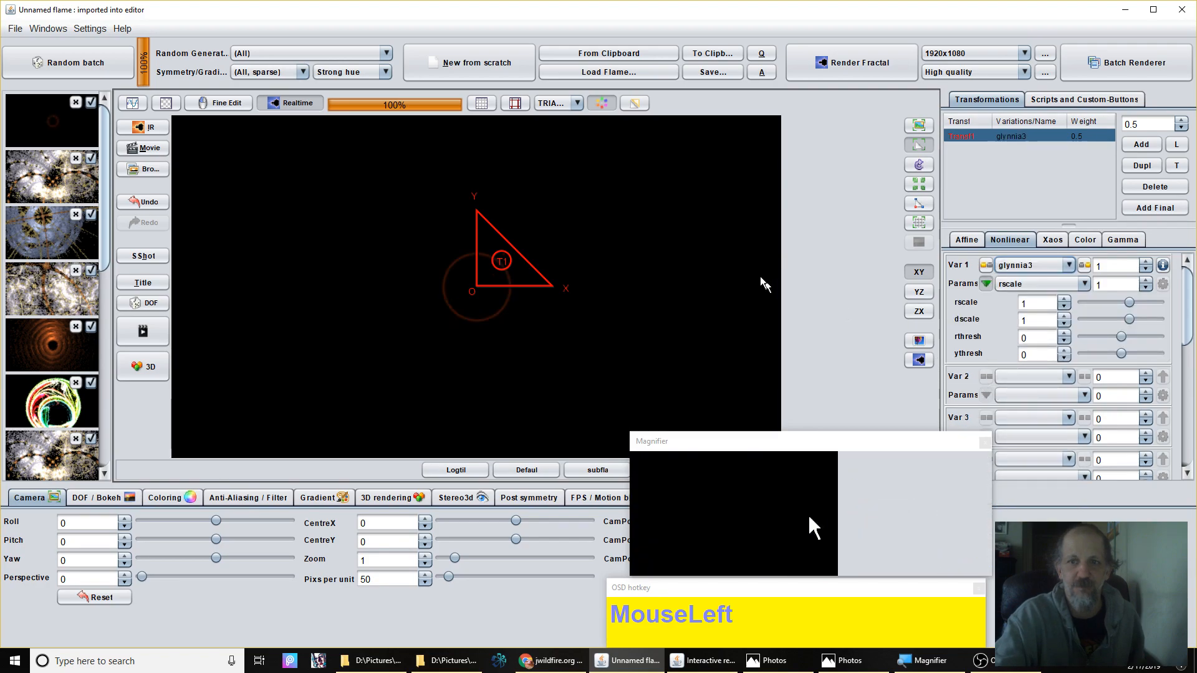
- Add post_mirror_wf as the first transform's second variation, with xaxis set to 0 and yaxis to 1
left_click(1031, 377)
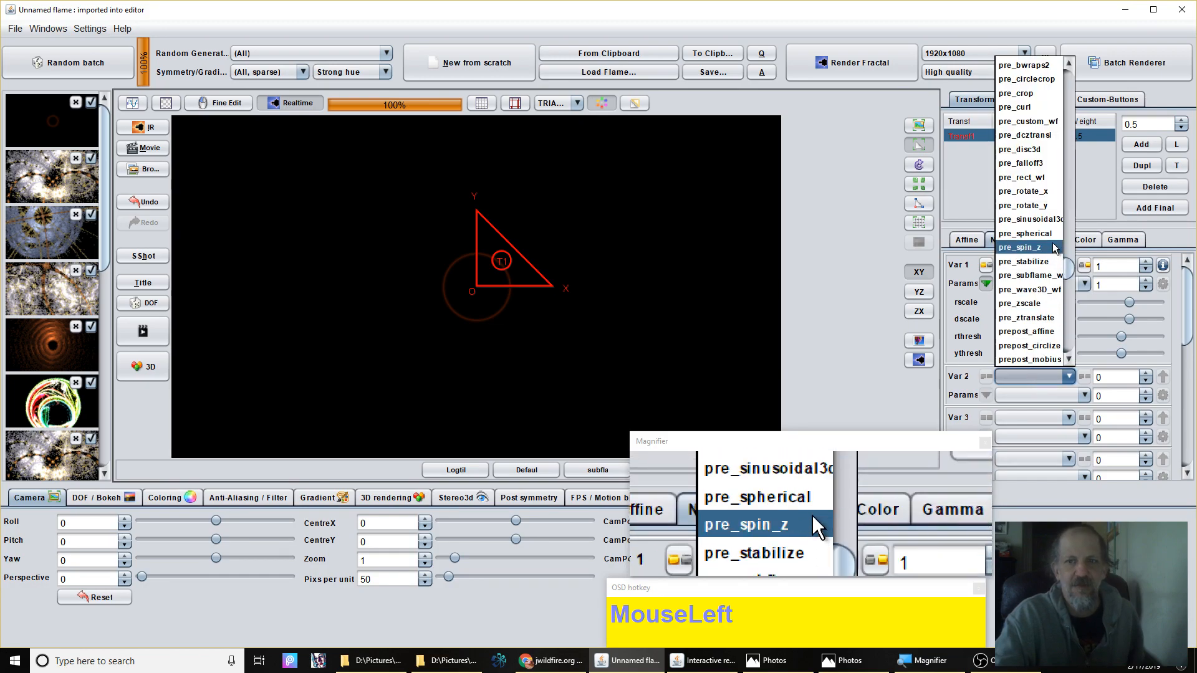
scroll(1055, 248, "down", 1)
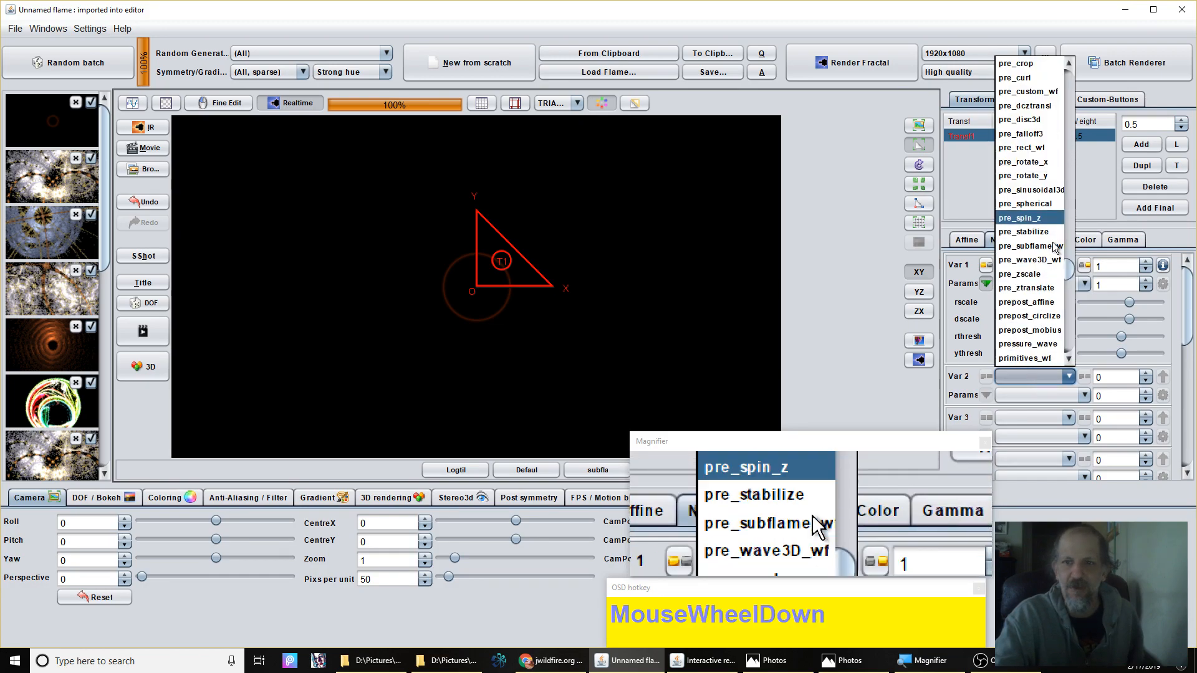
scroll(1047, 288, "up", 5)
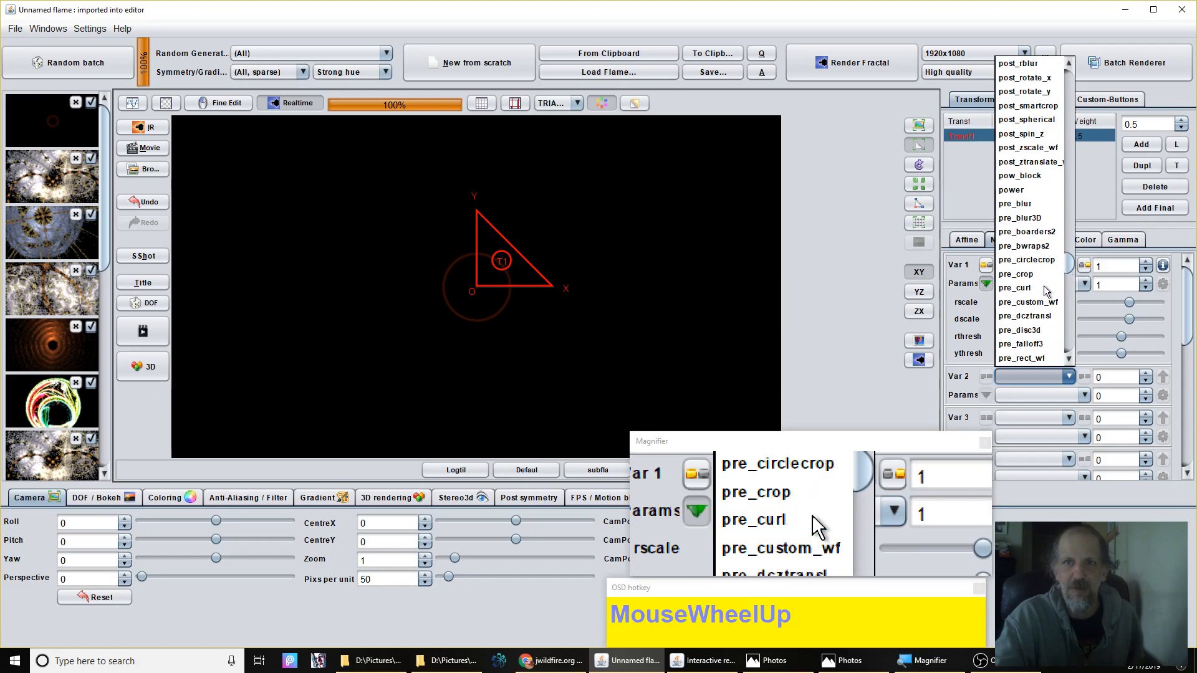
scroll(1054, 82, "up", 1)
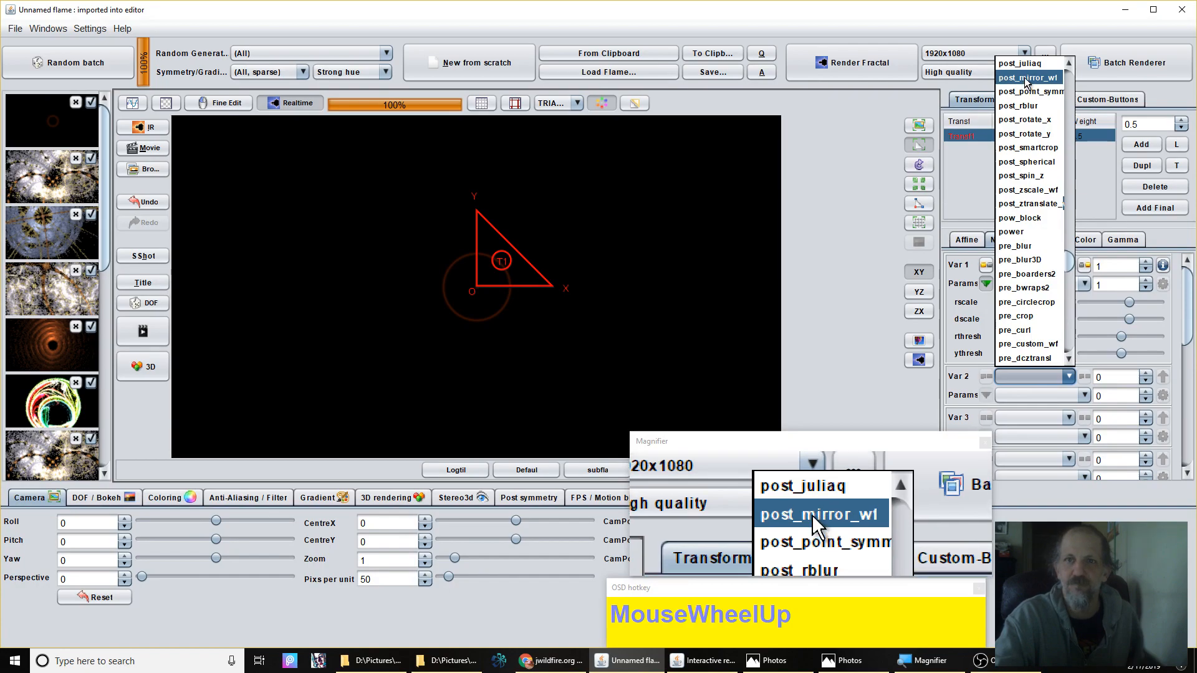
left_click(1026, 78)
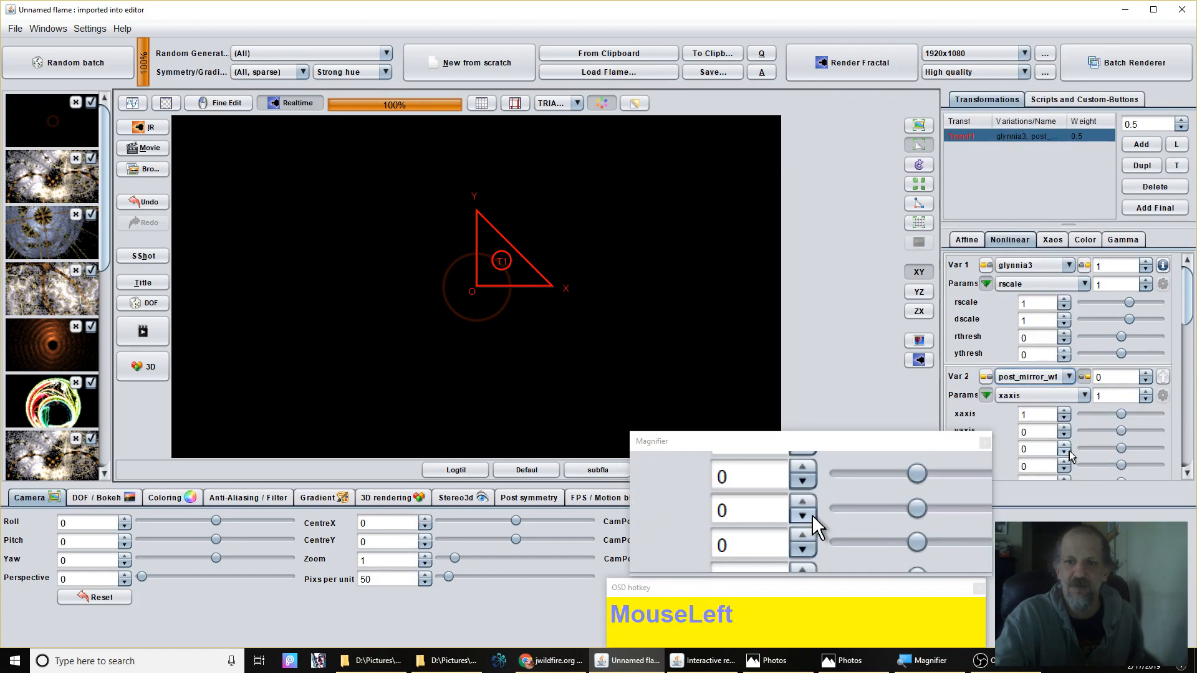
left_click(1065, 417)
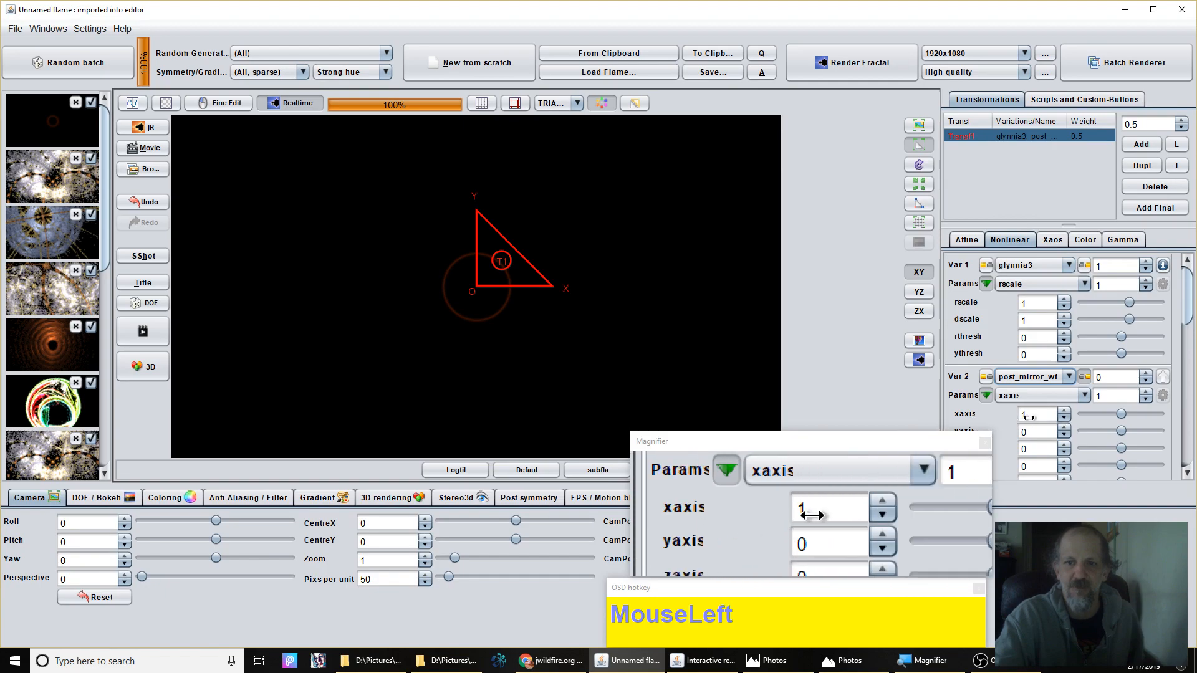
left_click(1065, 429)
- Generate random gradients for the flame until a light pink, green and orange striped one is applied
left_click(323, 498)
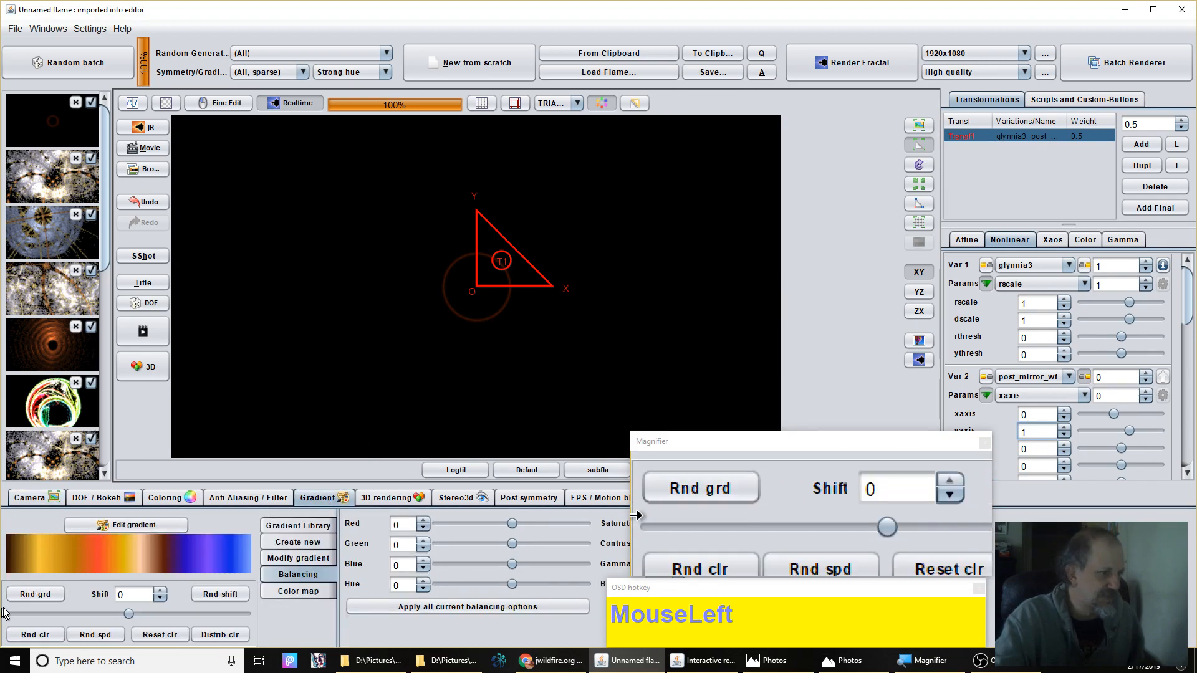
left_click(34, 594)
left_click(35, 595)
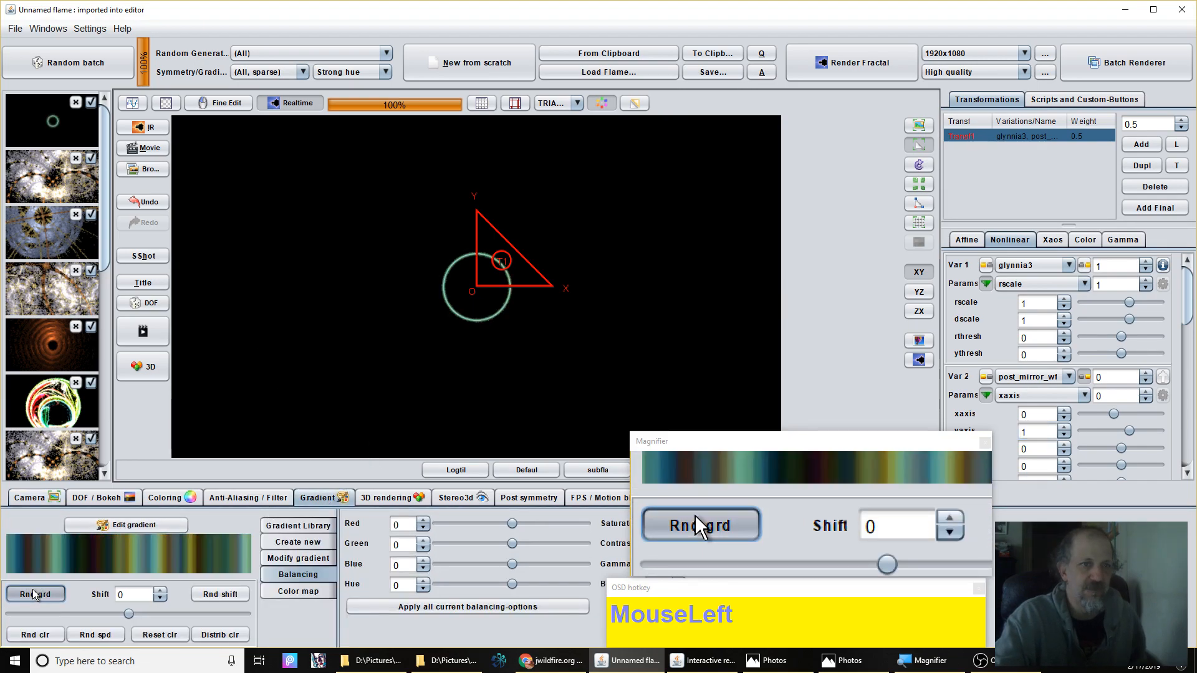
left_click(34, 594)
left_click(34, 594)
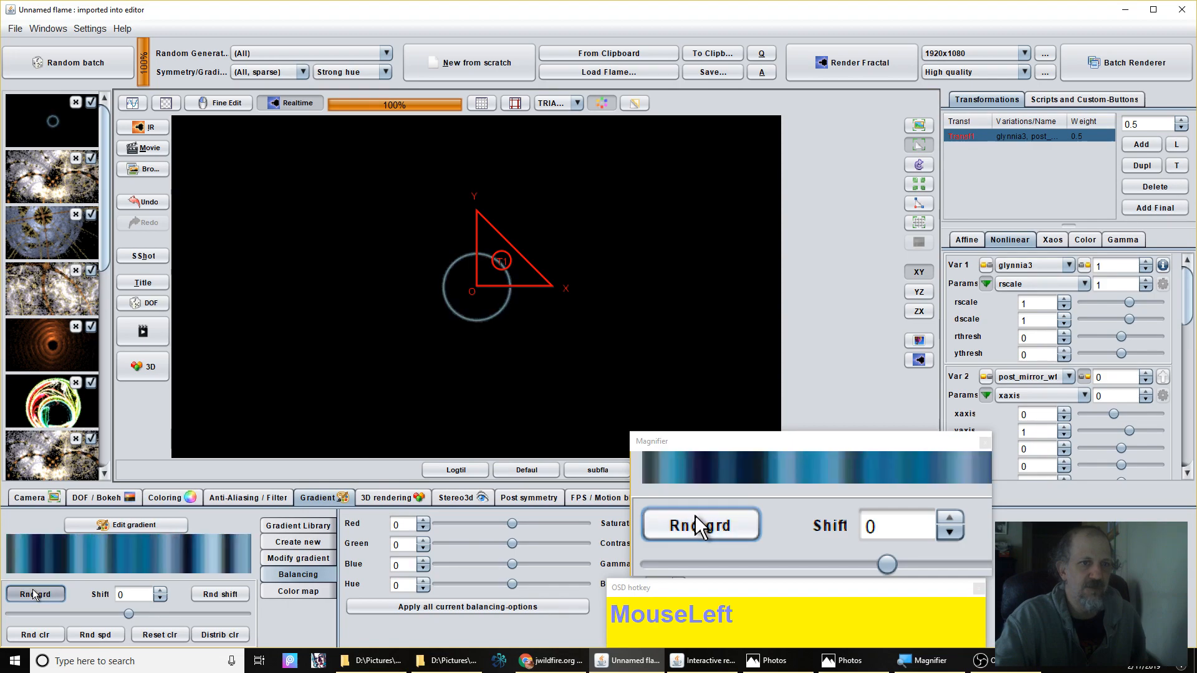
left_click(34, 594)
left_click(34, 594)
left_click(34, 594)
left_click(34, 594)
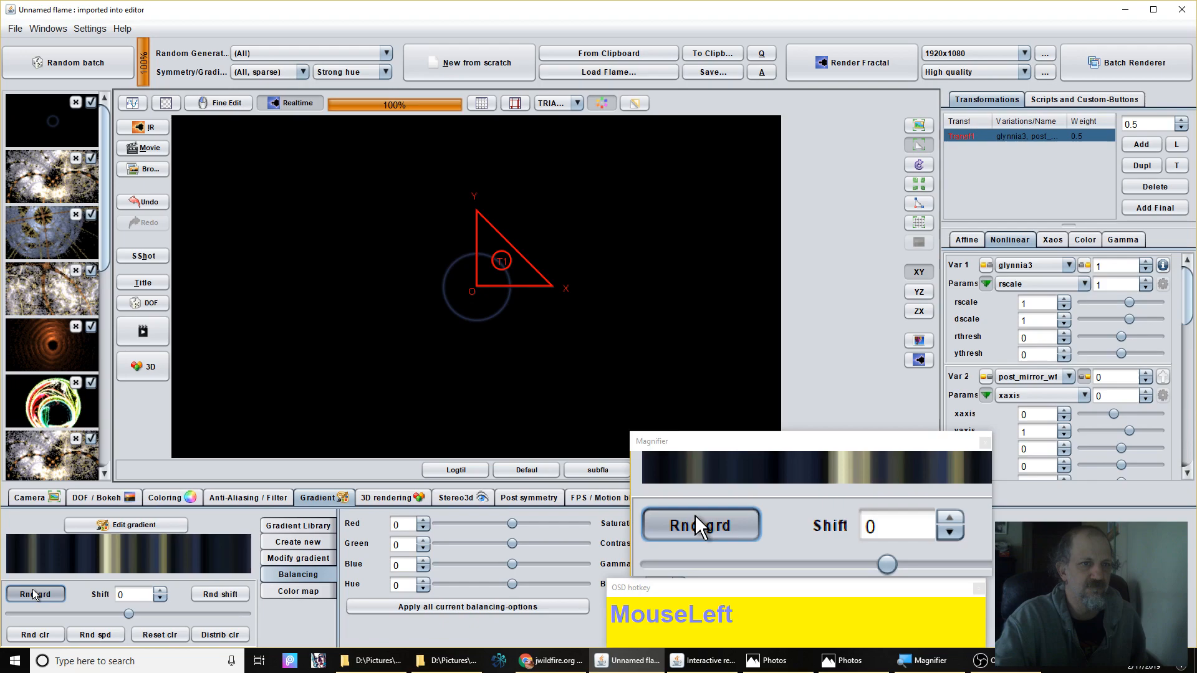
left_click(34, 594)
left_click(34, 594)
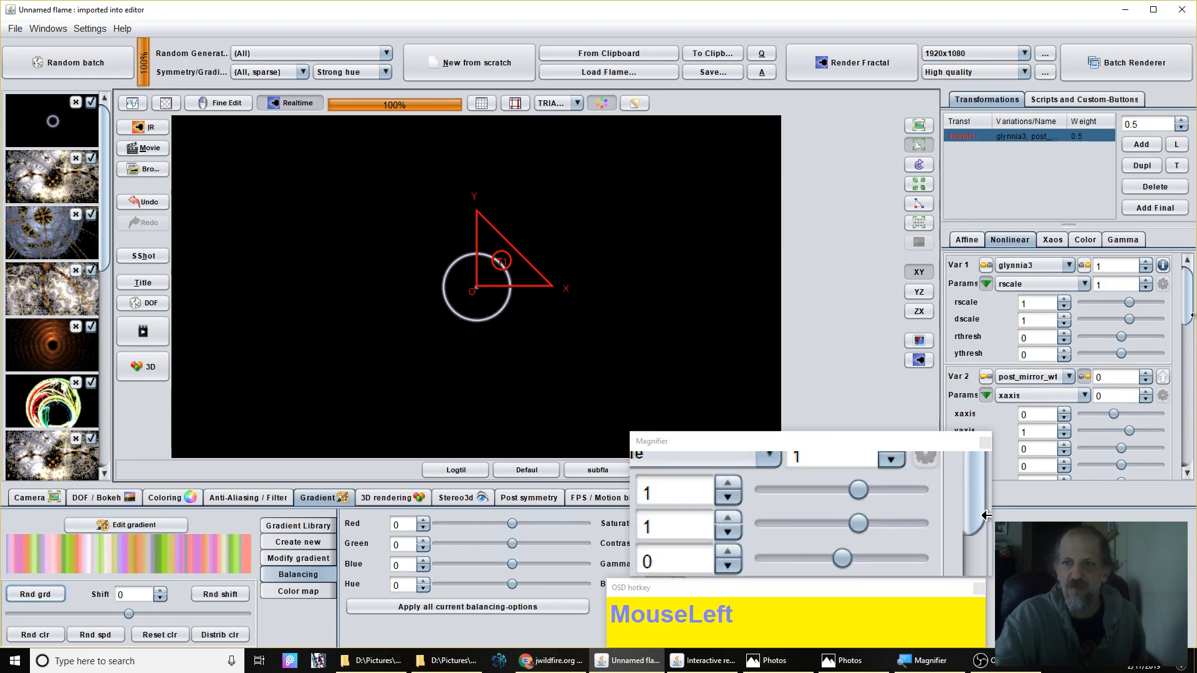
- Add a second transform and set its first variation to intersection
left_click_drag(1188, 316, 1186, 385)
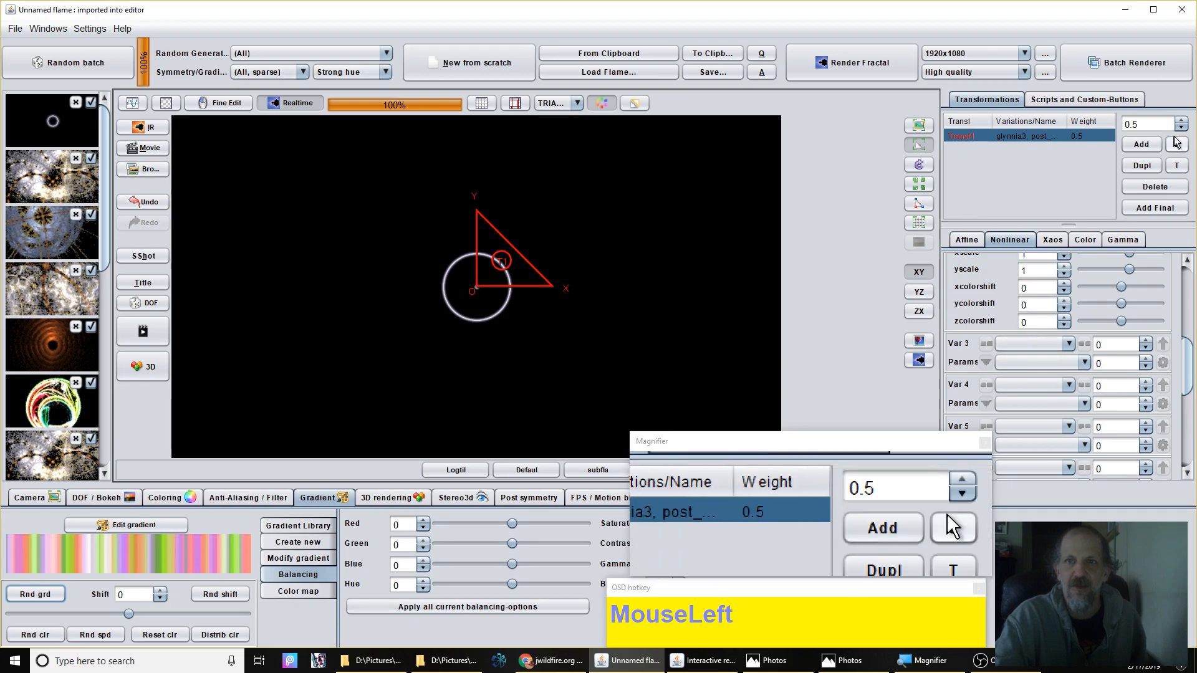
left_click(1140, 145)
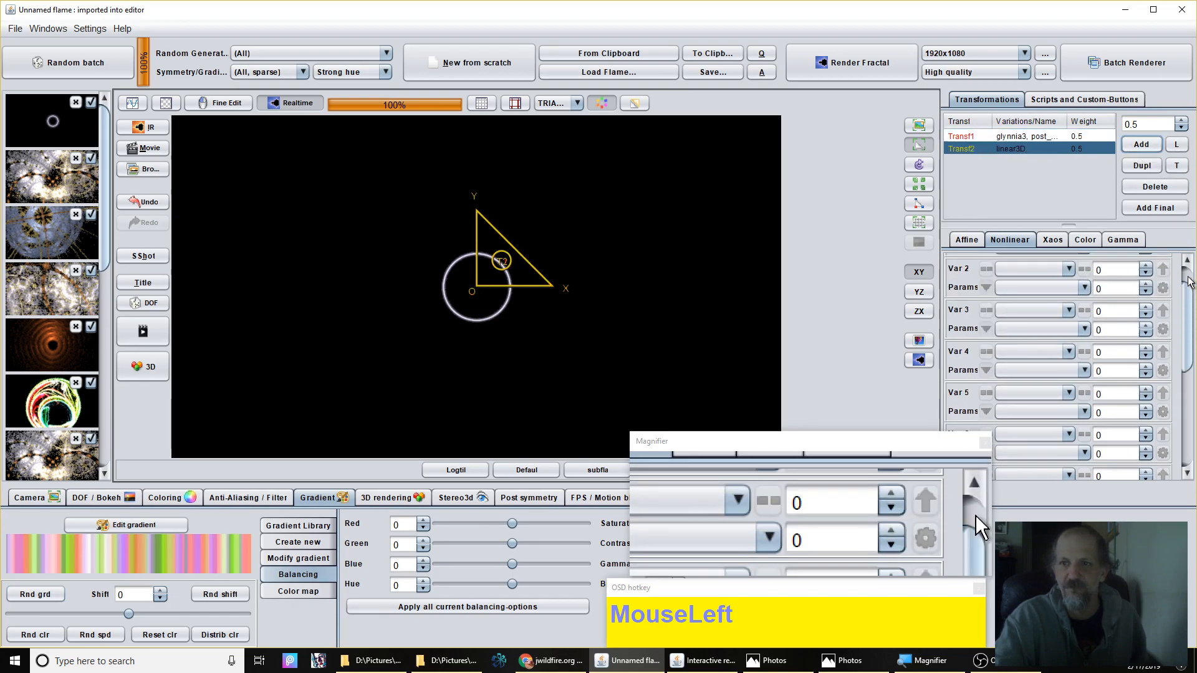
scroll(1189, 282, "up", 5)
left_click(1027, 267)
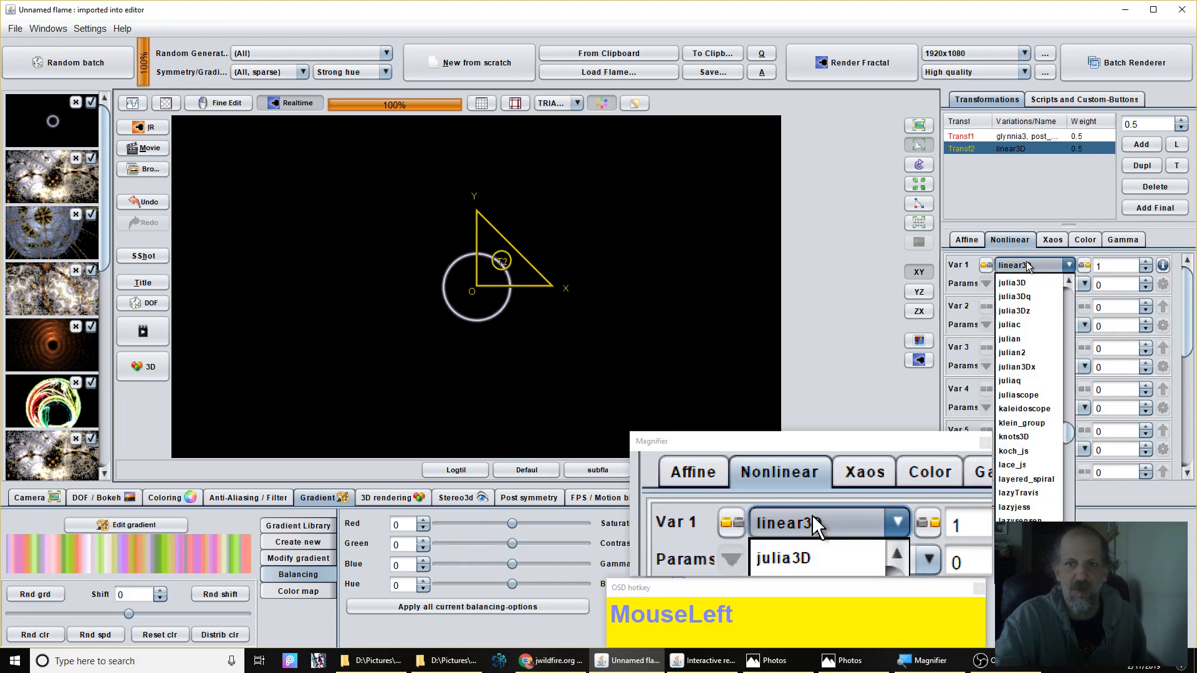
scroll(1027, 417, "up", 1)
scroll(1026, 410, "up", 3)
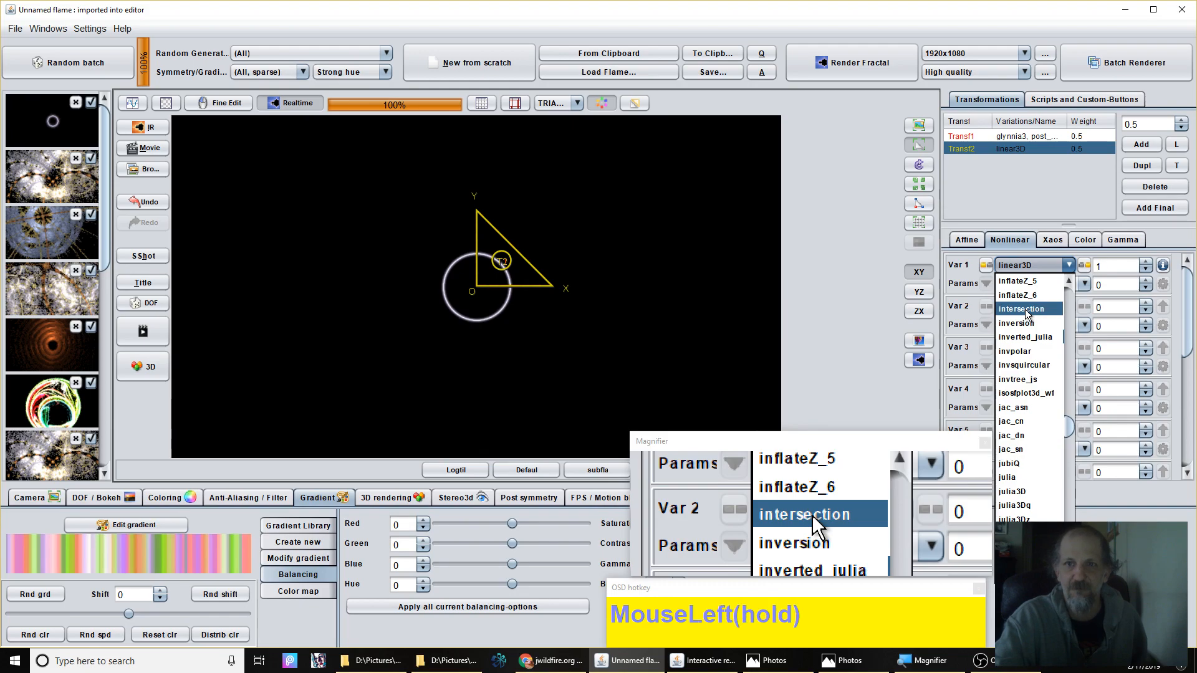
left_click(1026, 311)
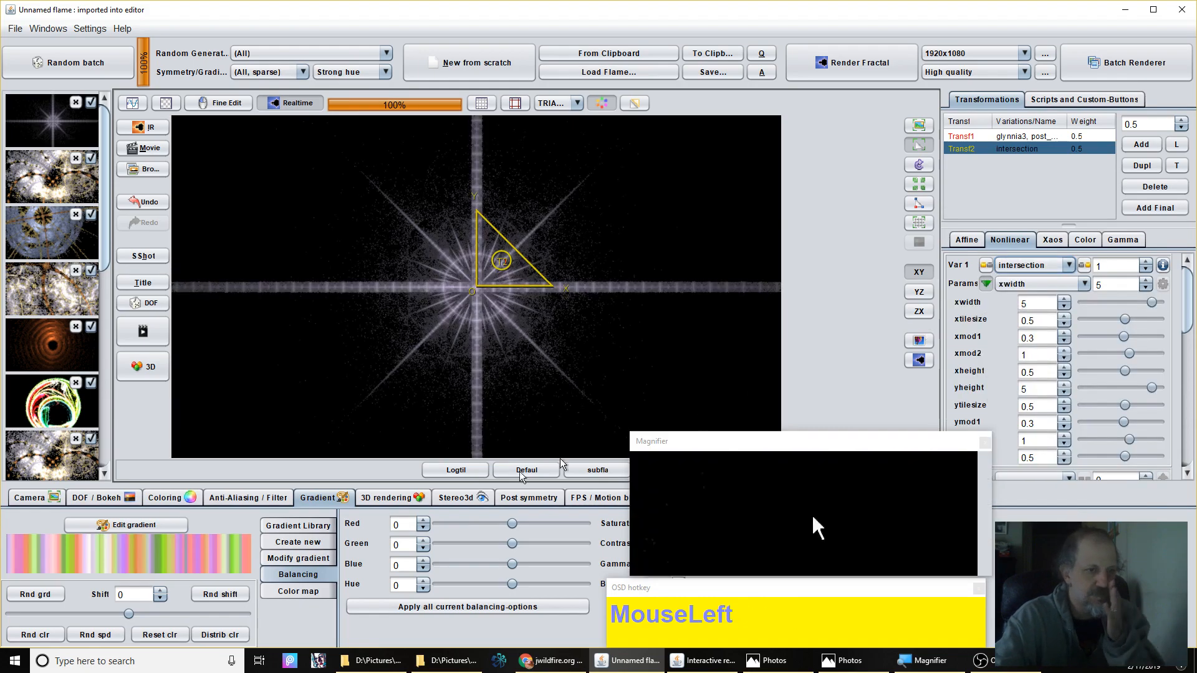
- Set the flame camera's pixels per unit to 200
left_click(63, 504)
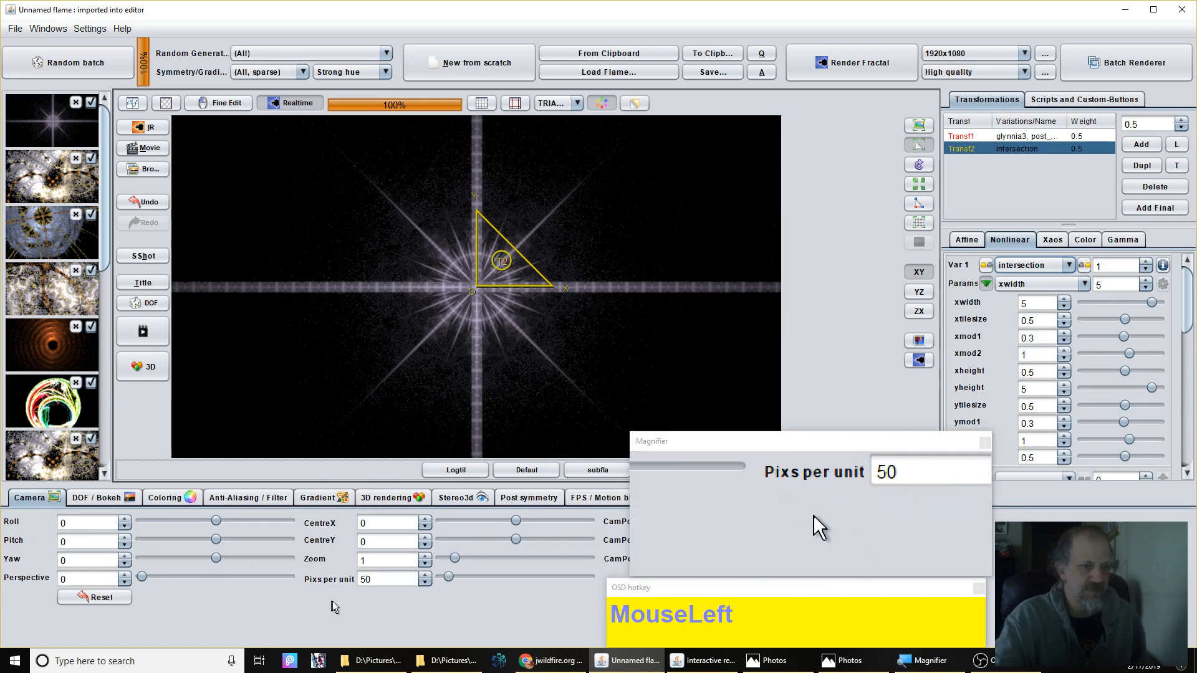
left_click_drag(386, 580, 538, 601)
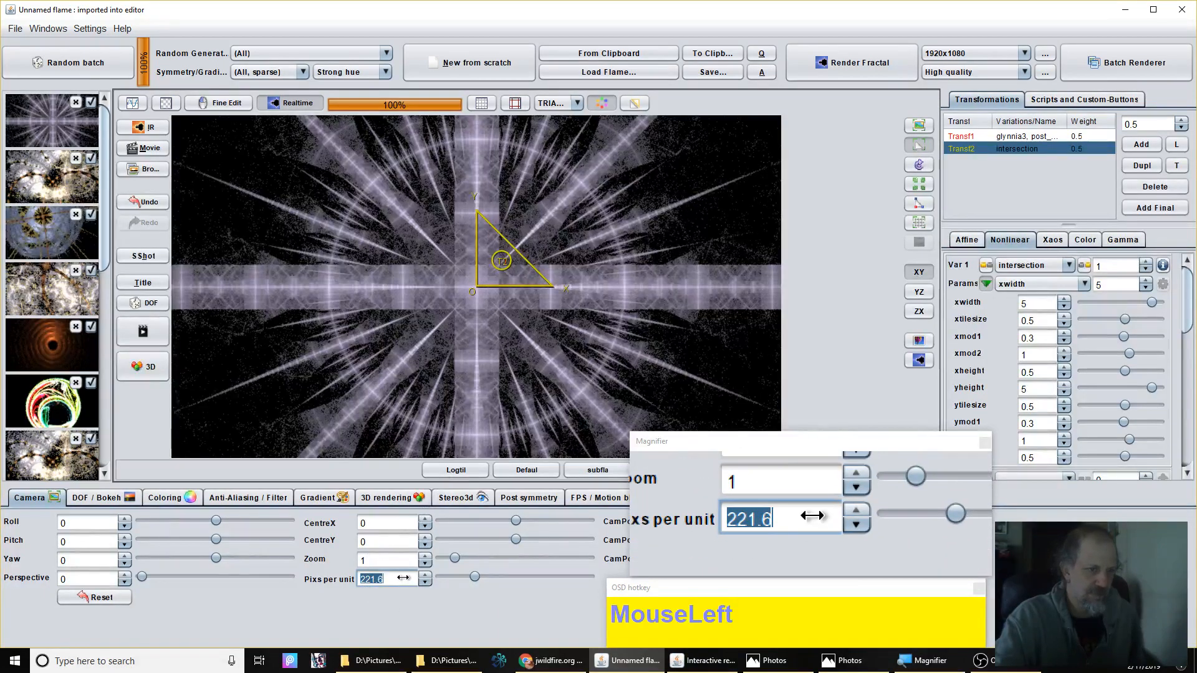
left_click_drag(401, 577, 366, 579)
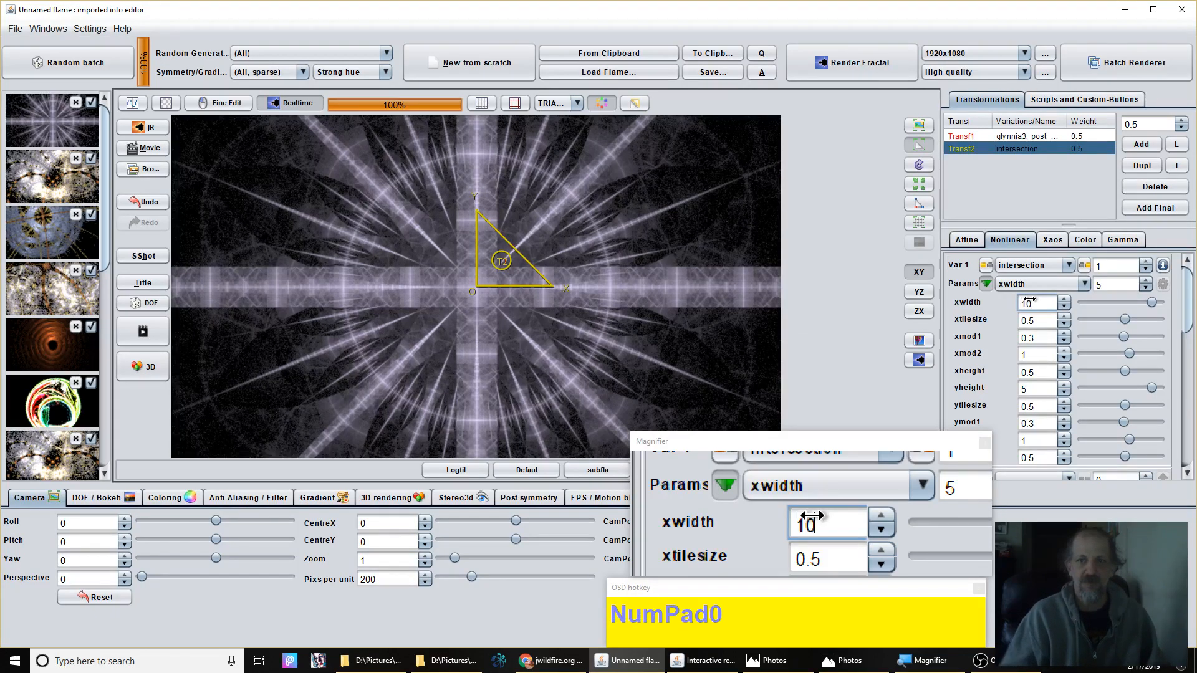
- Set the intersection variation's xwidth and yheight to 10
left_click(1038, 384)
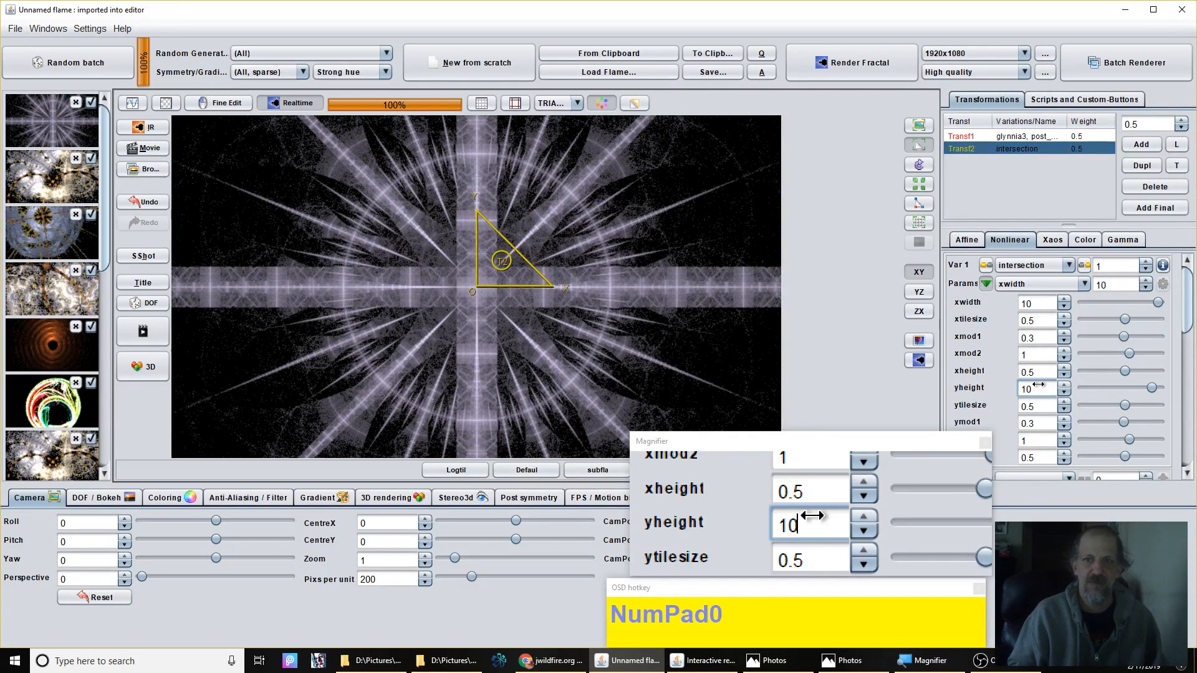
key("Return")
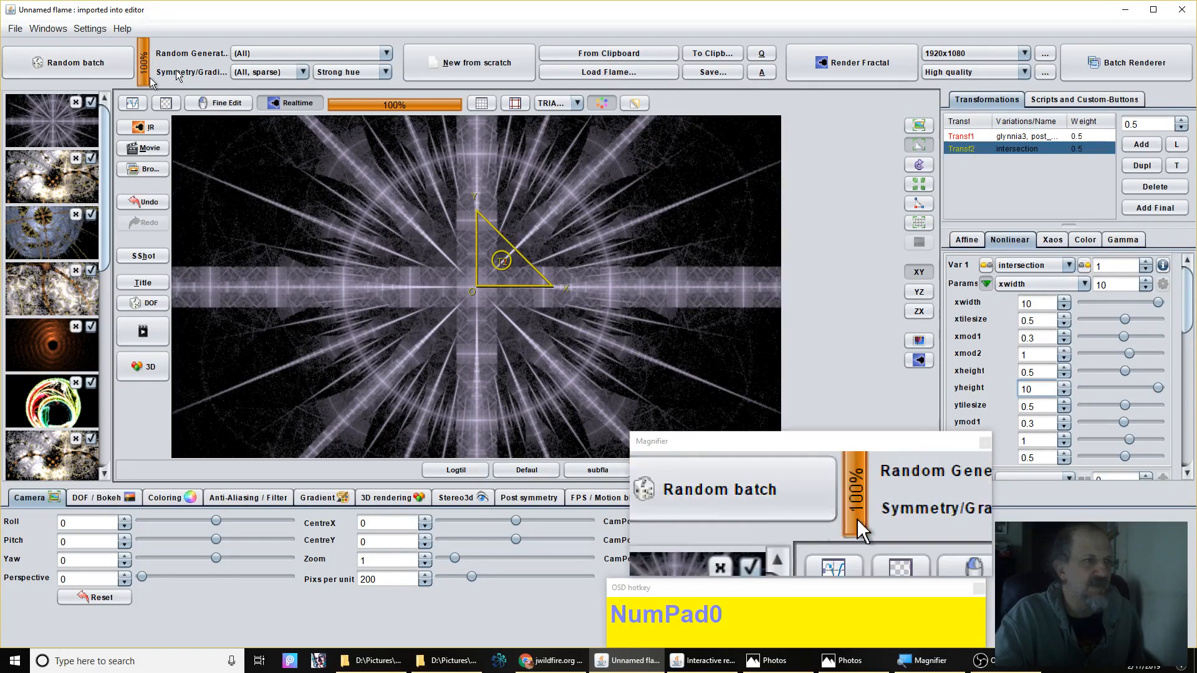
- Reopen the blue inversion flame and select its second transform to check the intersection parameters
left_click(47, 237)
left_click(1026, 150)
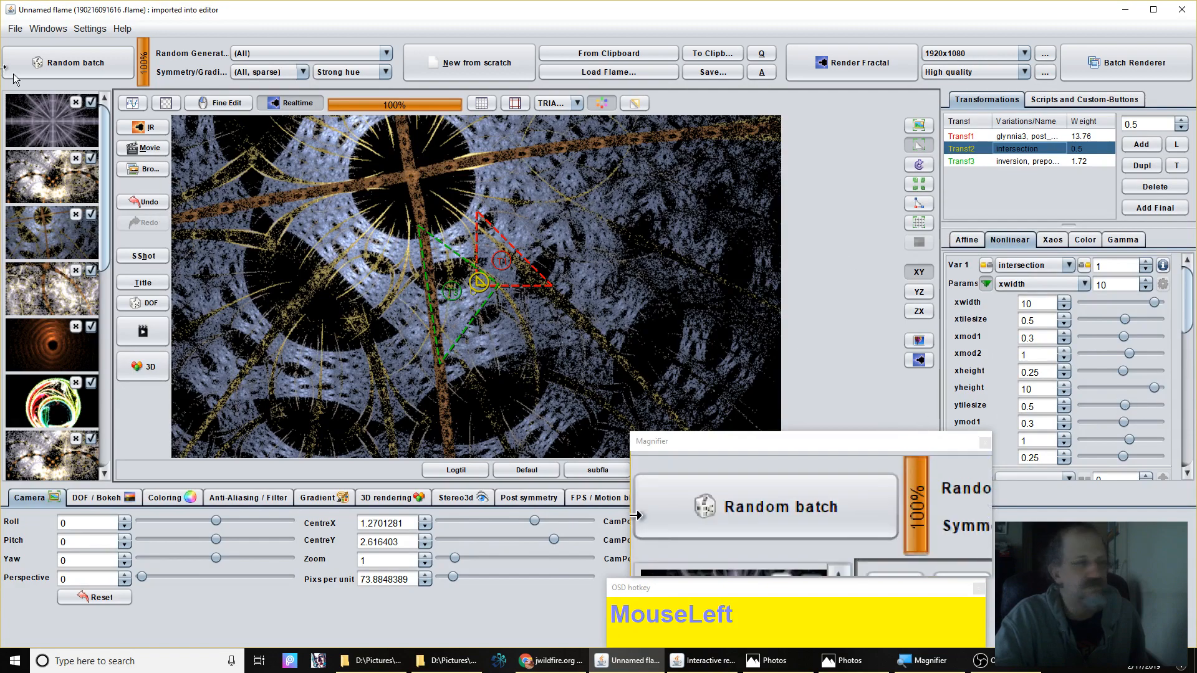
- Return to the new flame's second transform and set the intersection variation's xheight and ywidth to 0.25
left_click(48, 125)
left_click(1015, 152)
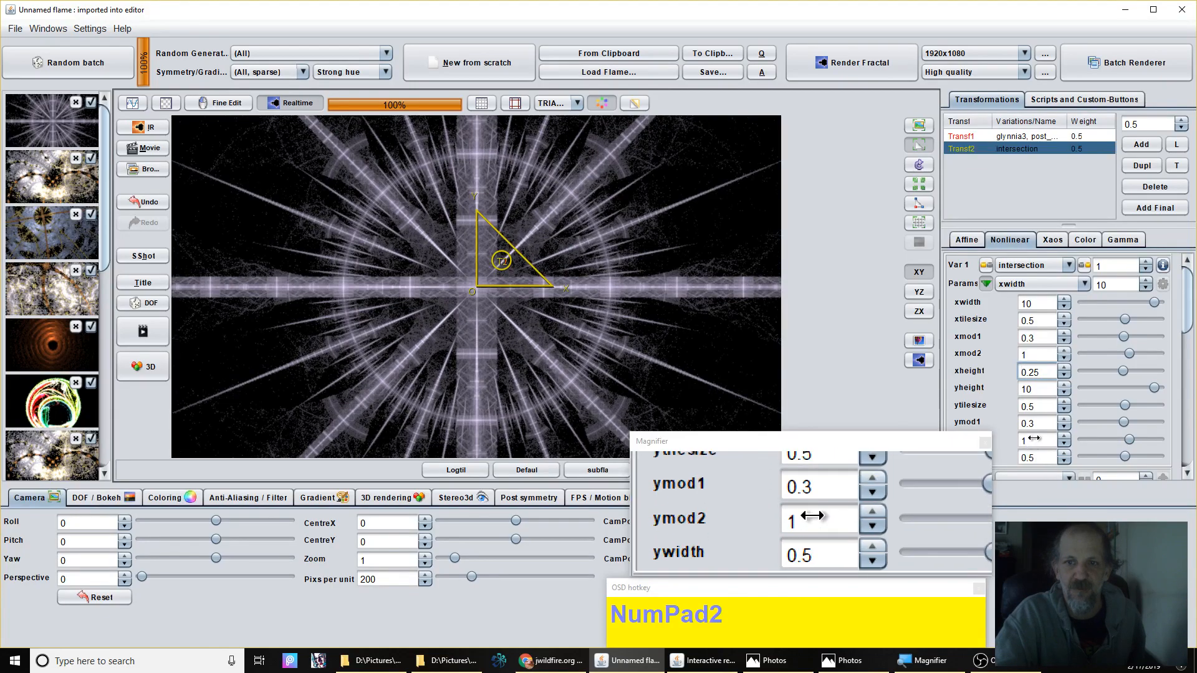
scroll(1034, 438, "down", 3)
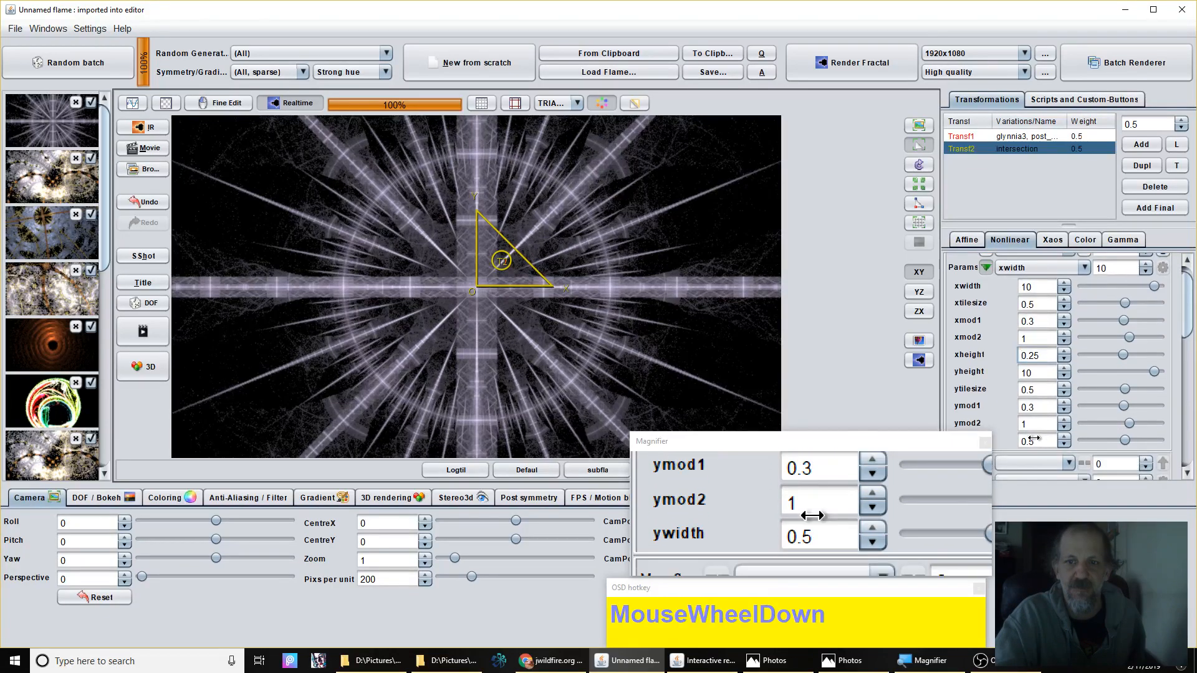
left_click_drag(1032, 417, 1033, 417)
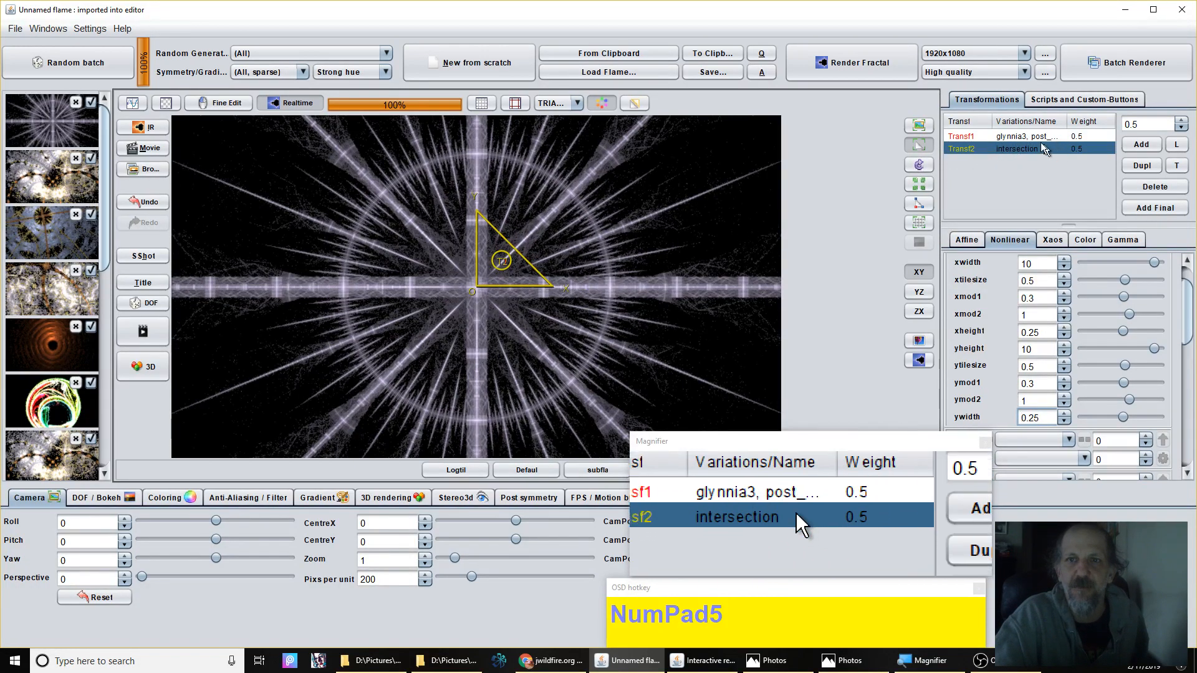
- Set the third variation of the first transform to splits
left_click(1058, 137)
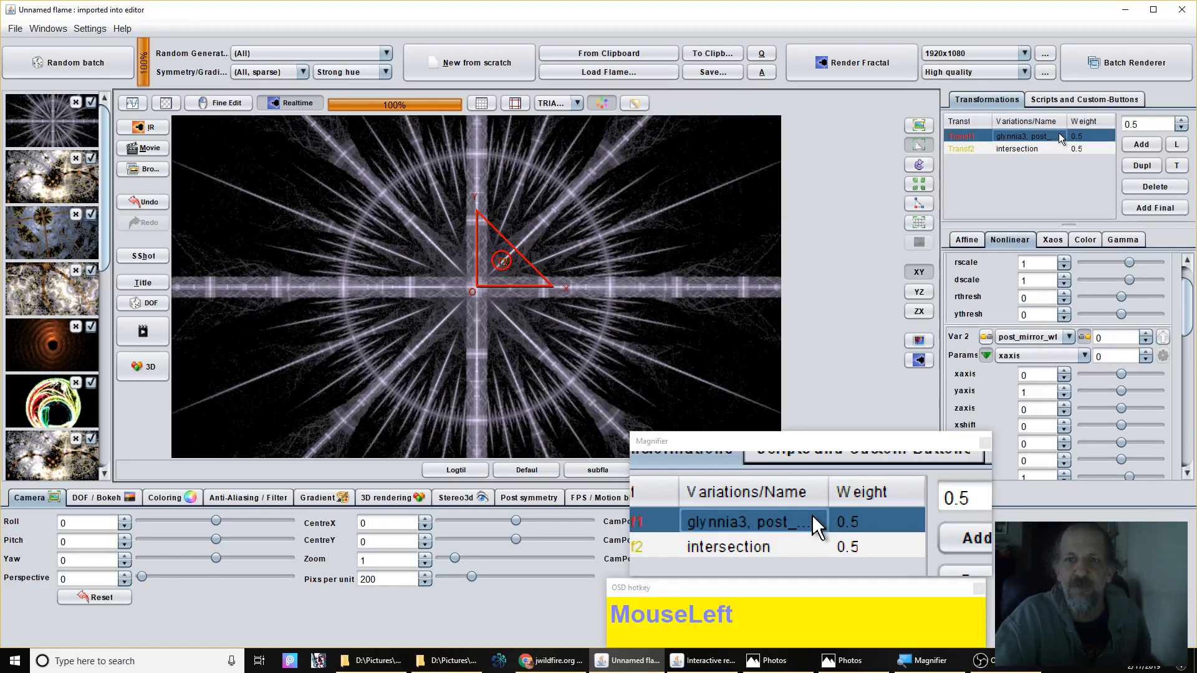
left_click_drag(1187, 310, 1188, 374)
left_click(1027, 364)
scroll(1053, 270, "down", 15)
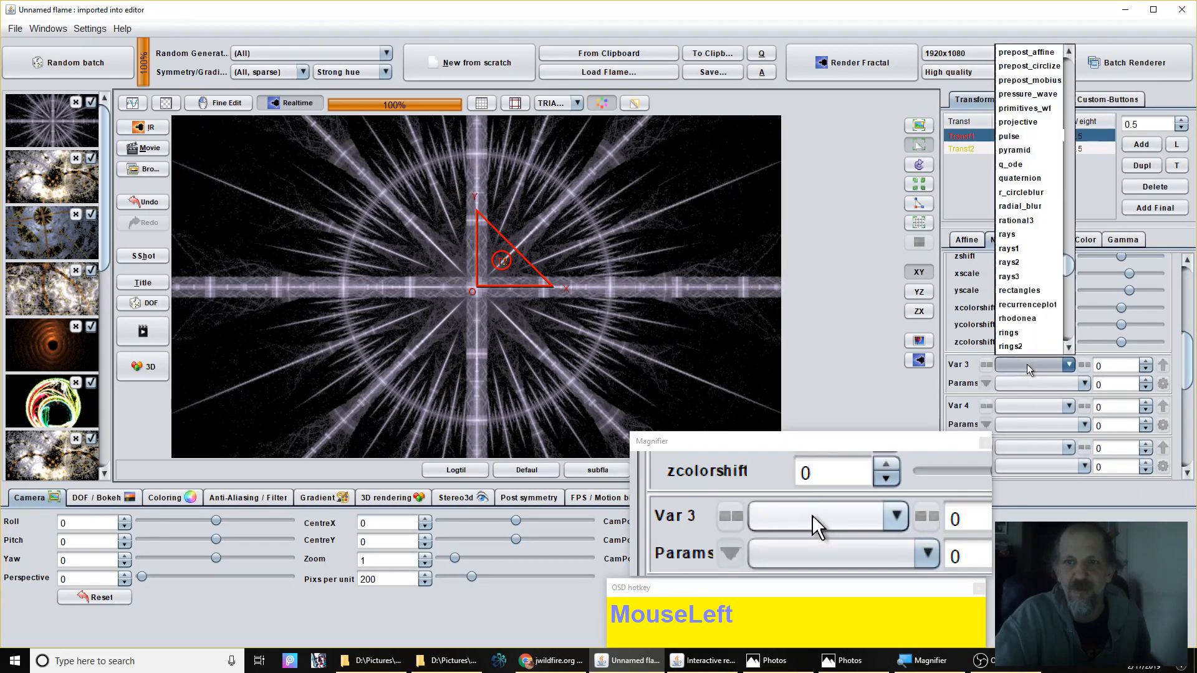
scroll(1048, 231, "down", 10)
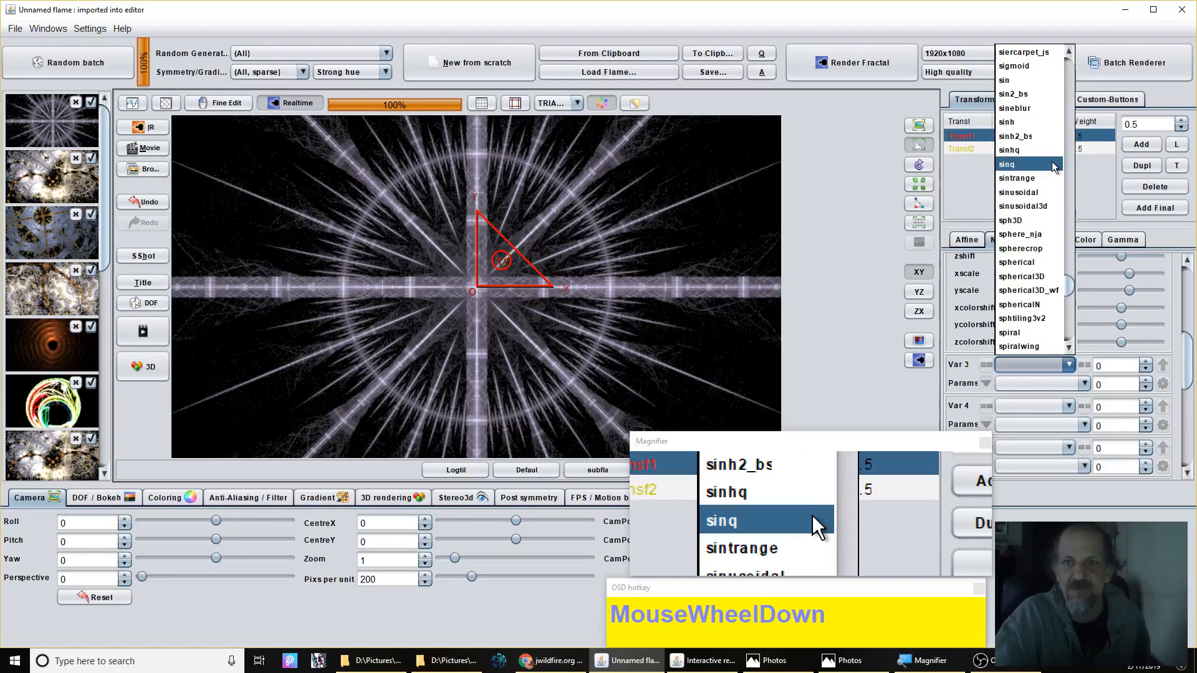
scroll(1052, 164, "down", 1)
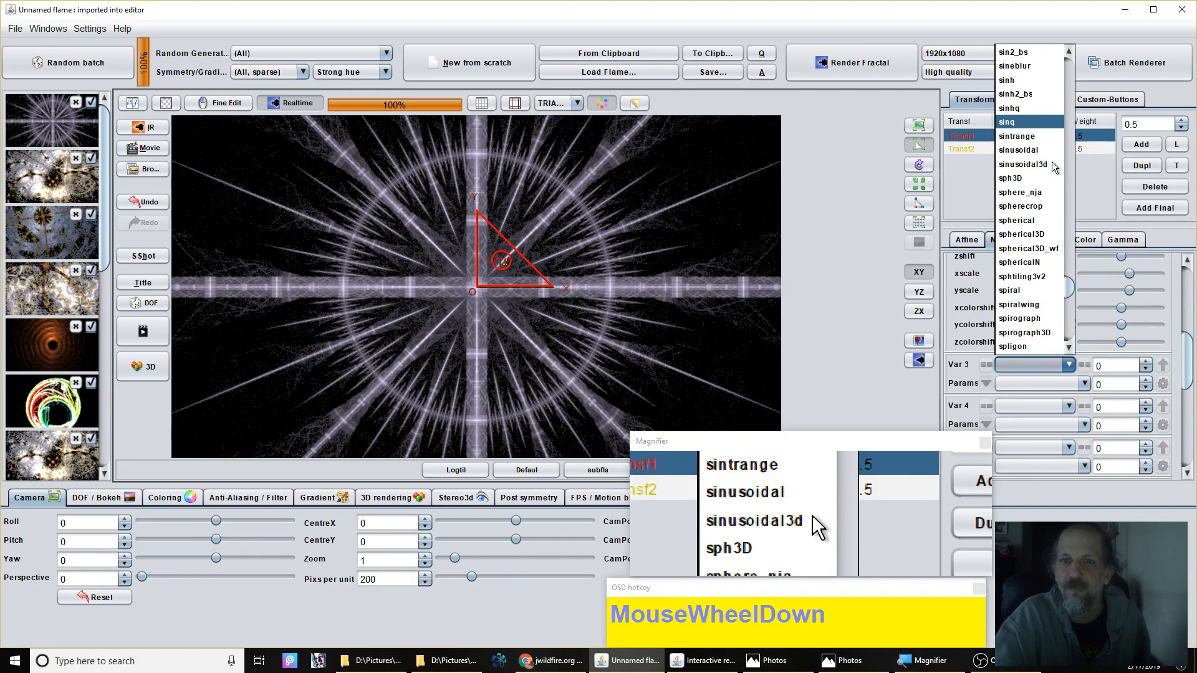
scroll(1022, 137, "down", 1)
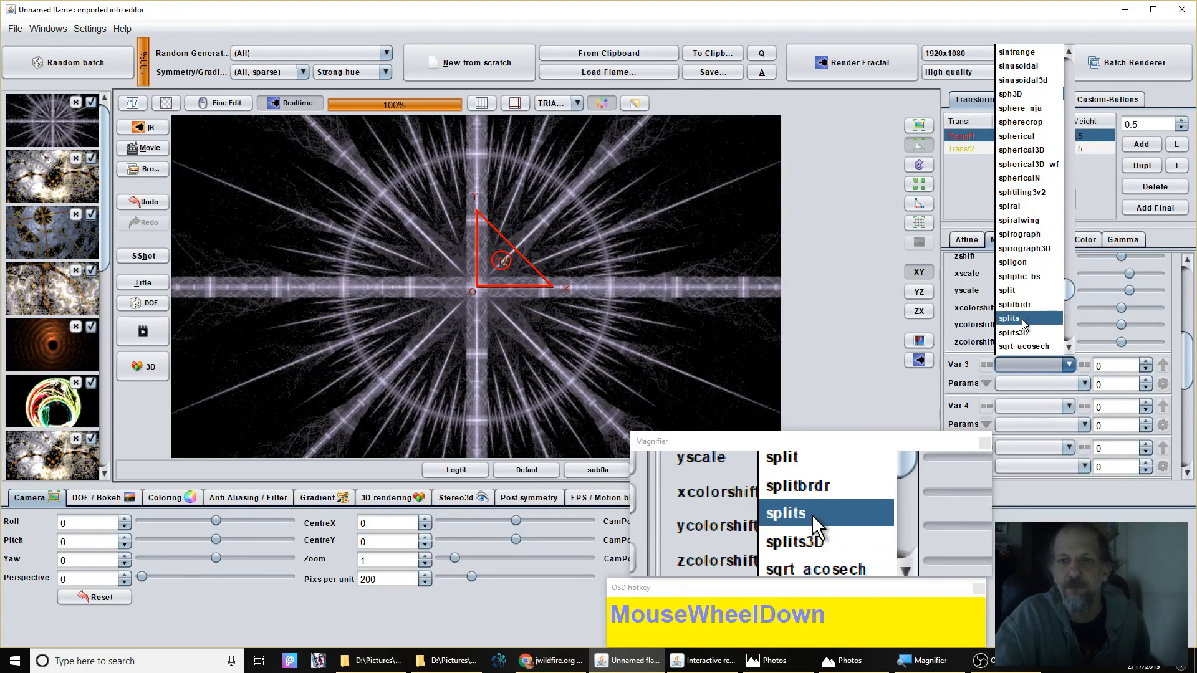
left_click(1022, 320)
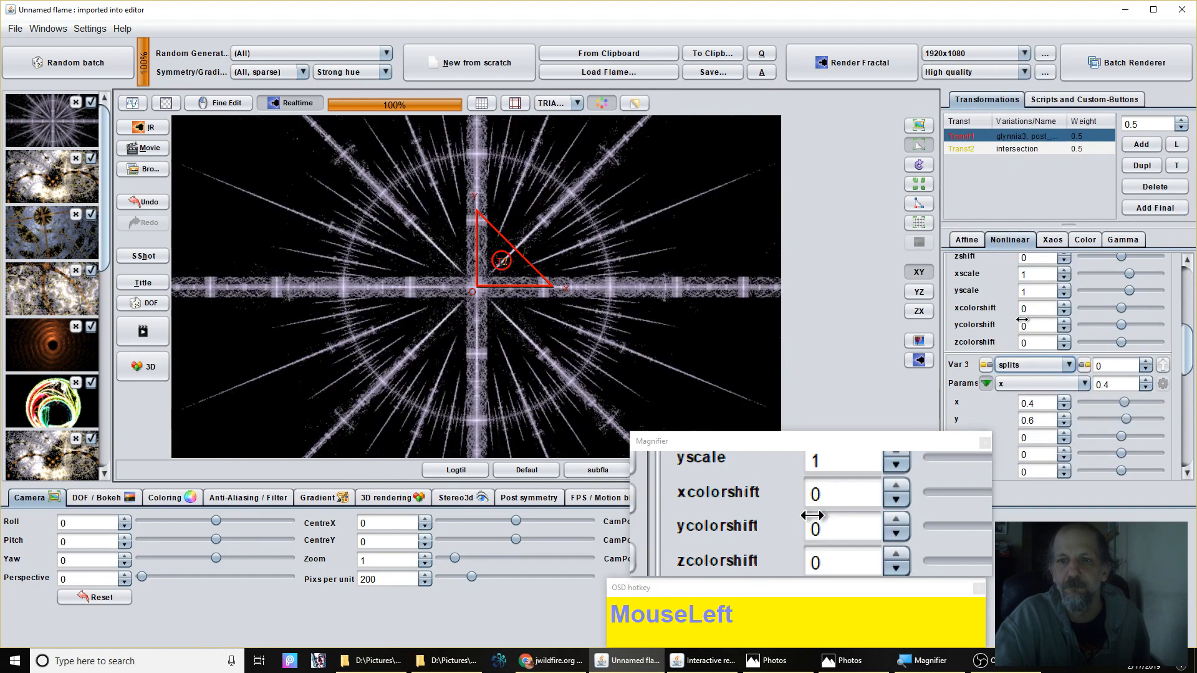
- Make splits a post-variation with an amount of 1 and a y parameter of 0.4
left_click(1049, 421)
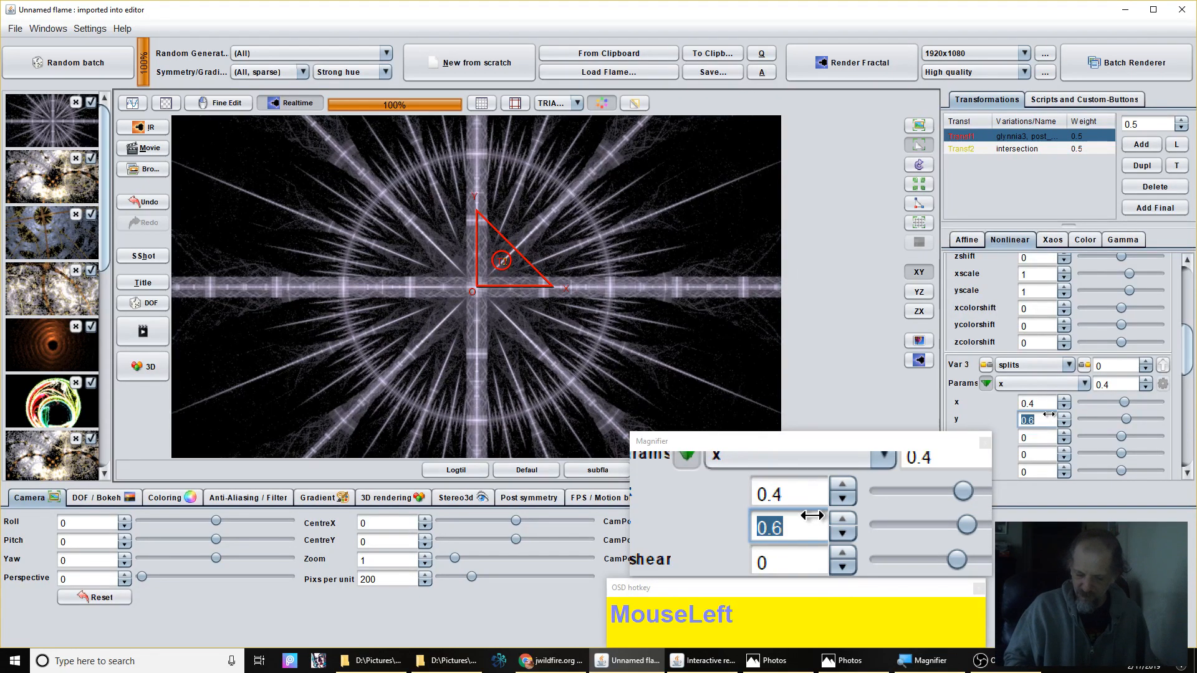
key("Return")
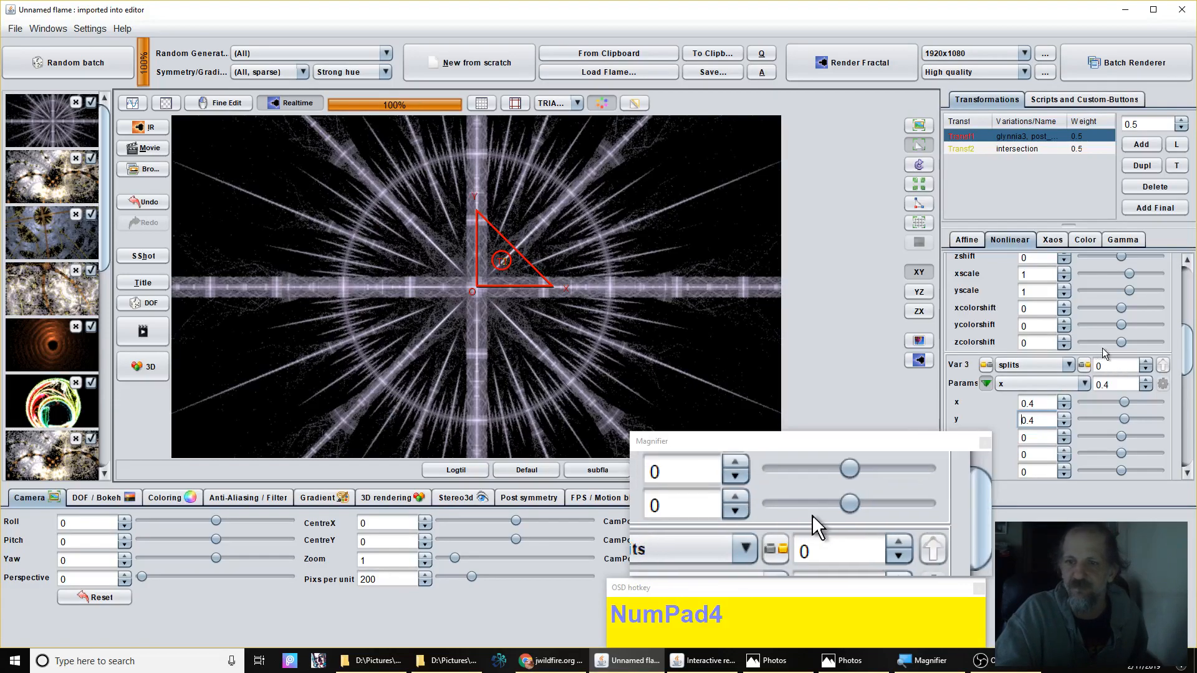
left_click_drag(1101, 365, 1126, 365)
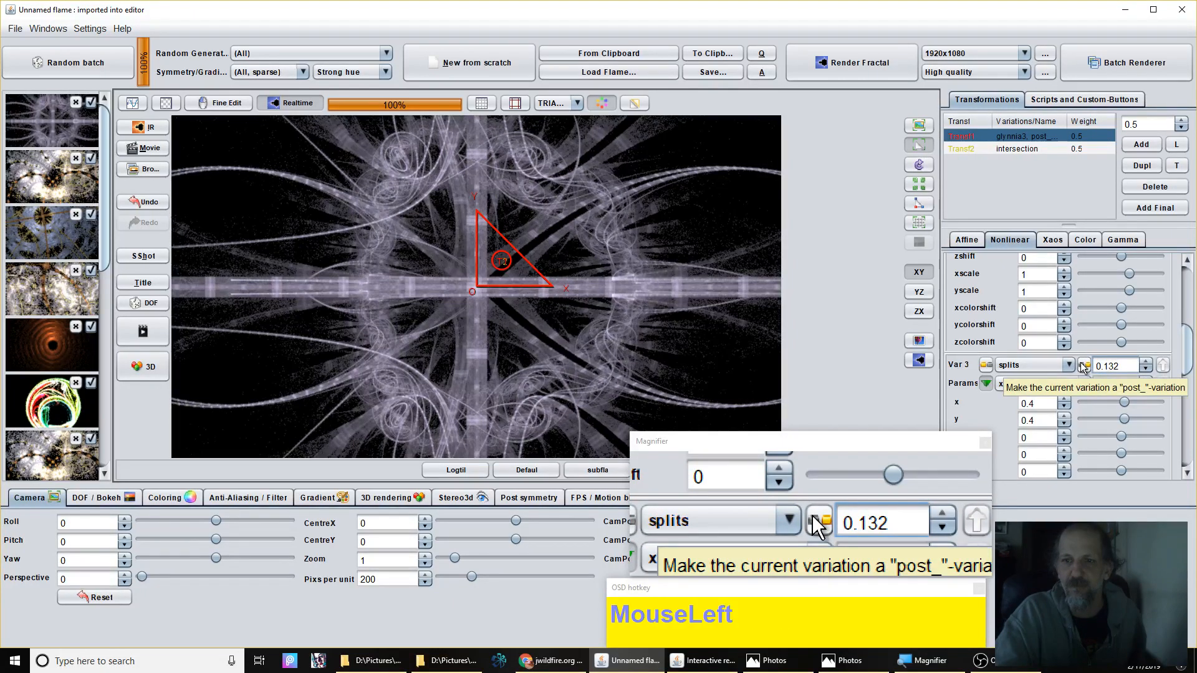
left_click(1084, 366)
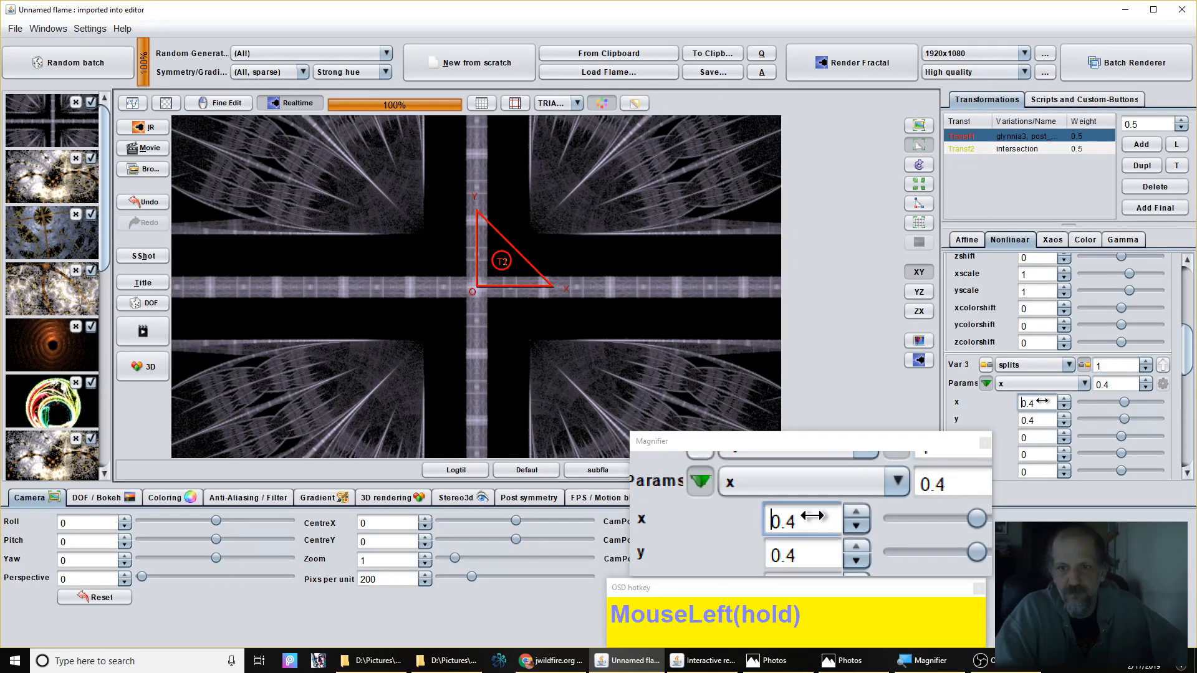
- Lower the splits variation's x and y parameters to 0.074 each
left_click_drag(1042, 401, 978, 408)
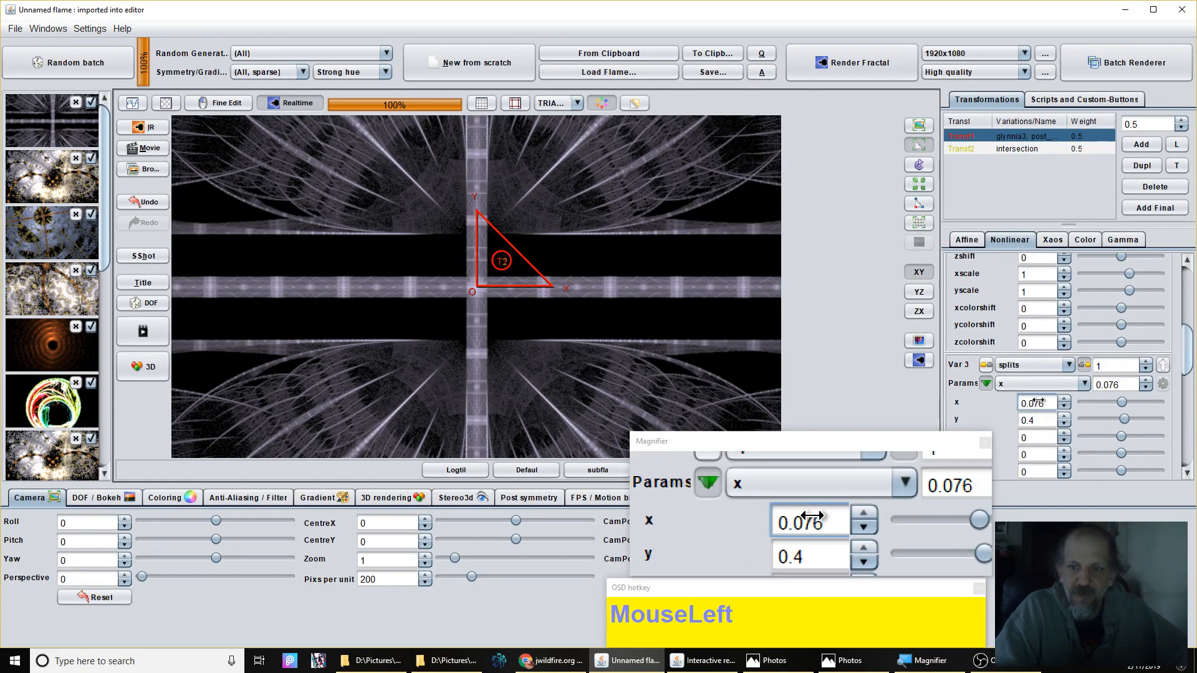
mouse_move(1037, 403)
left_mouse_down()
mouse_move(1051, 397)
mouse_move(1042, 416)
left_mouse_up()
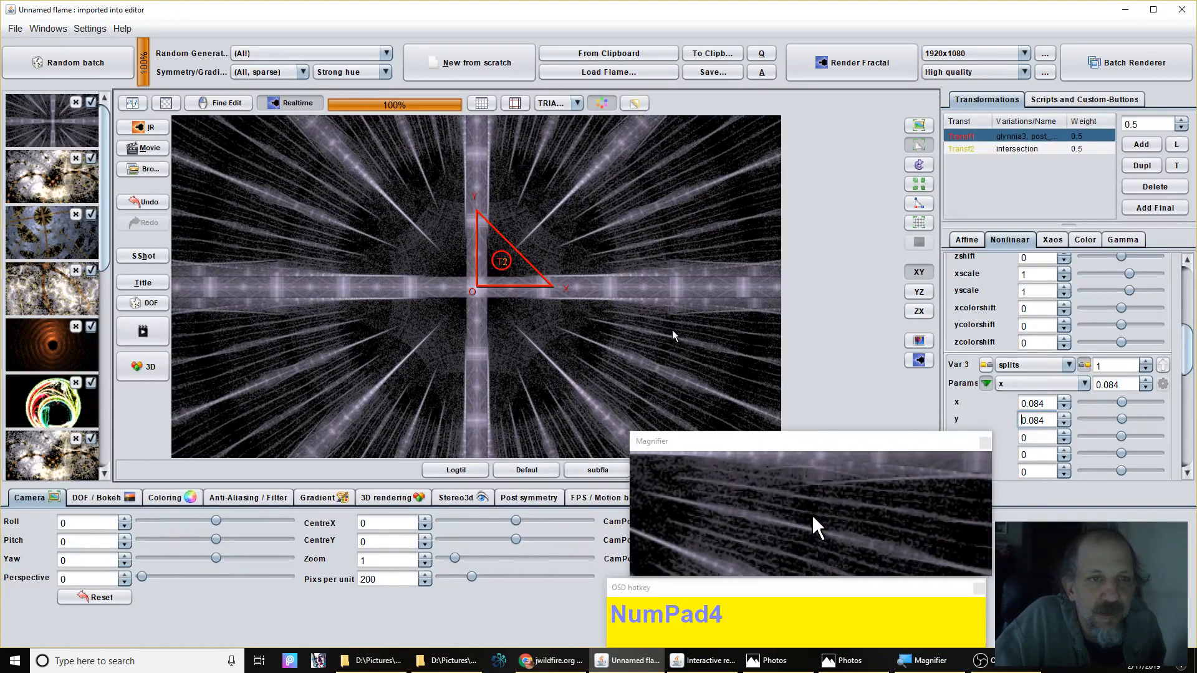
left_click(1063, 409)
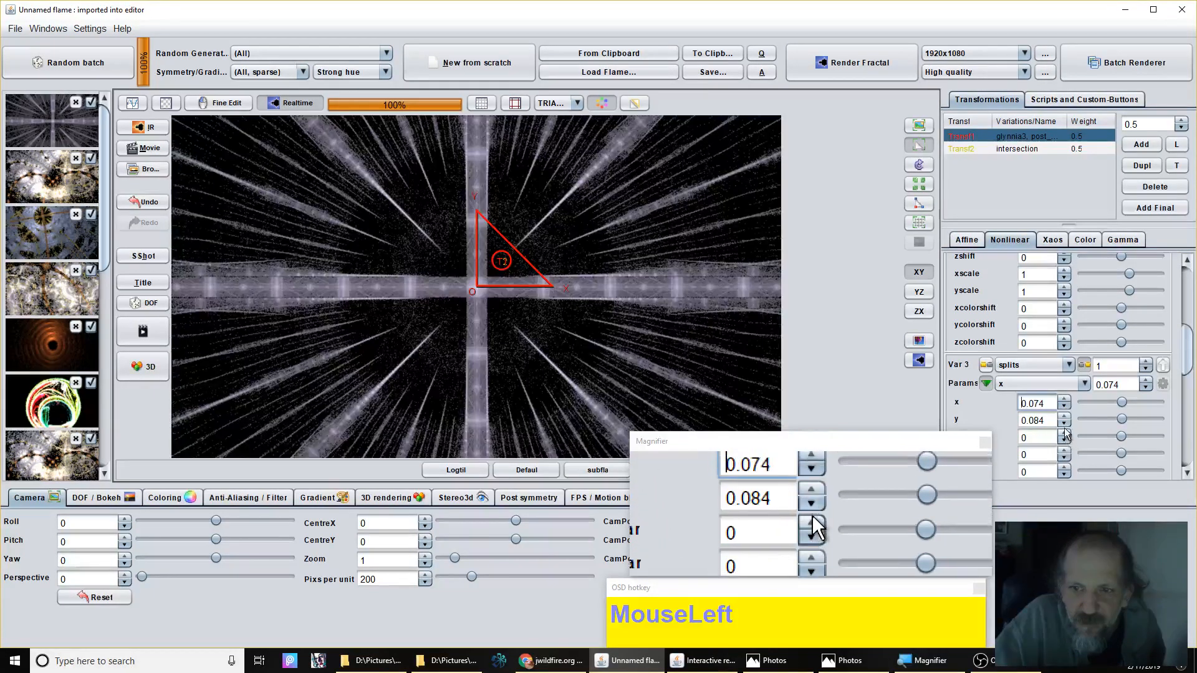
left_click(1063, 426)
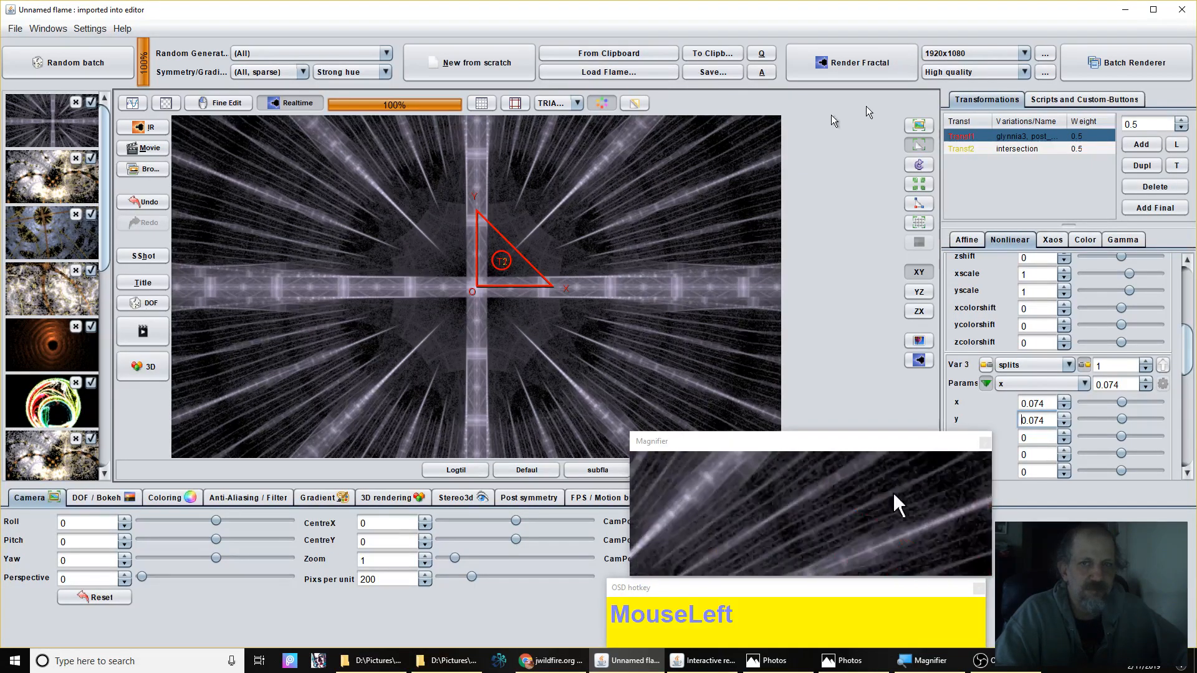
- Scale the second transform's triangle down to a tiny size around the origin
left_click(1041, 149)
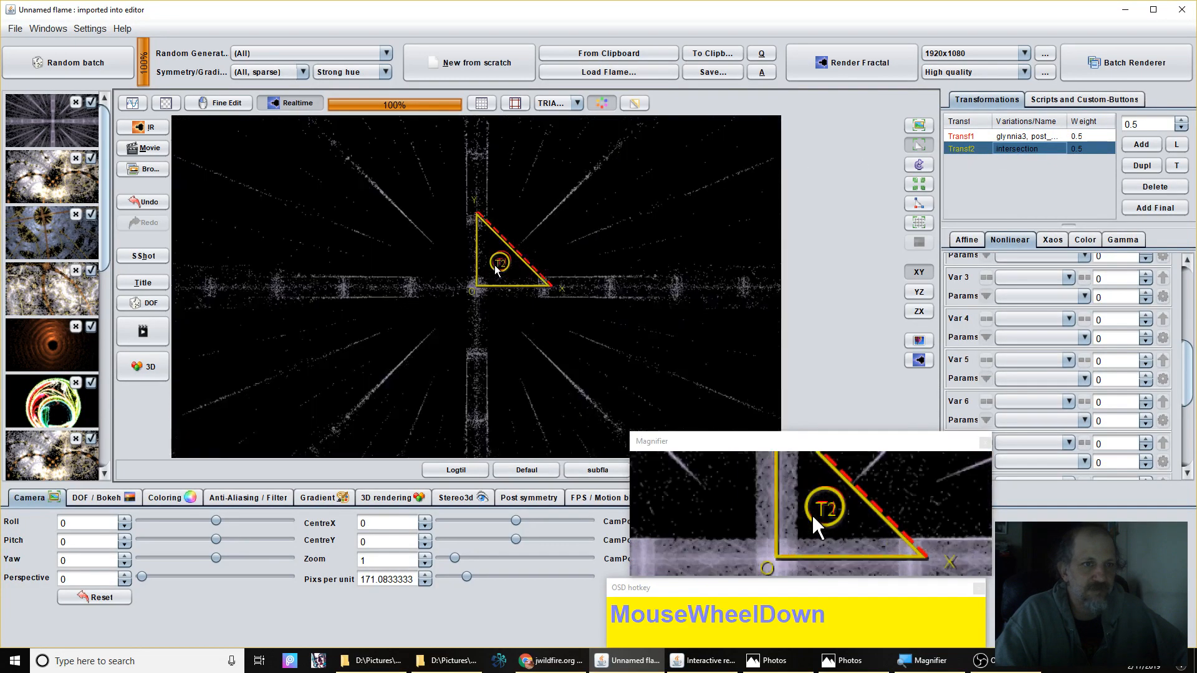
scroll(495, 269, "down", 3)
scroll(496, 272, "down", 3)
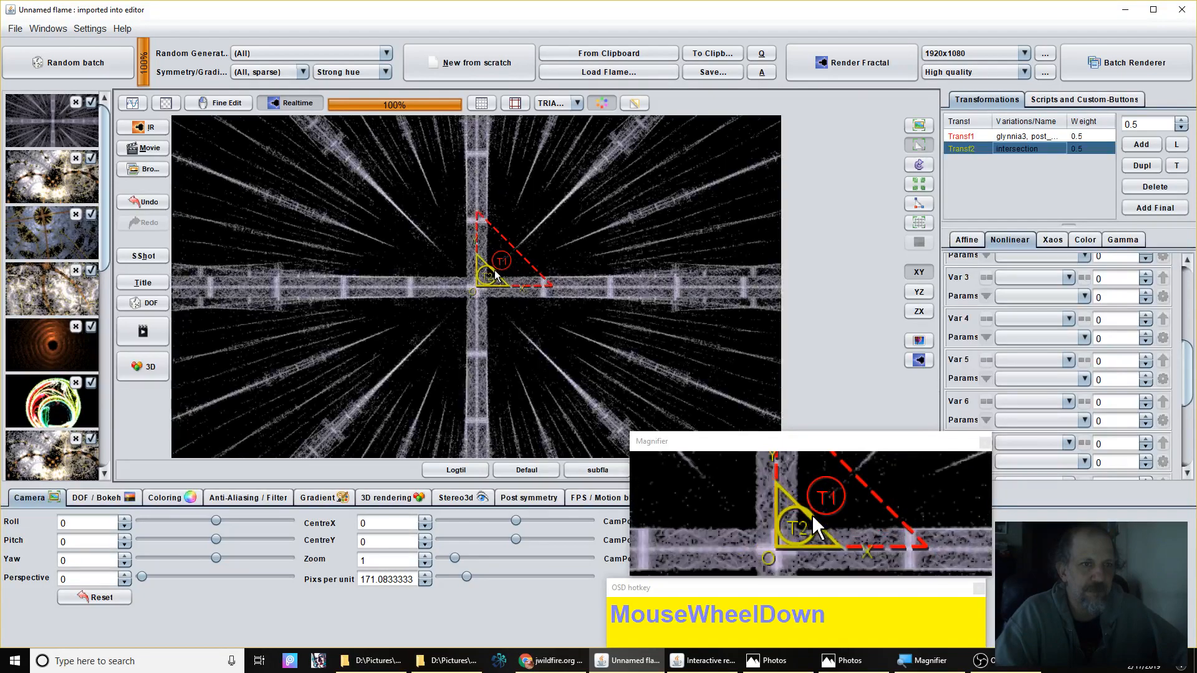
scroll(496, 274, "down", 1)
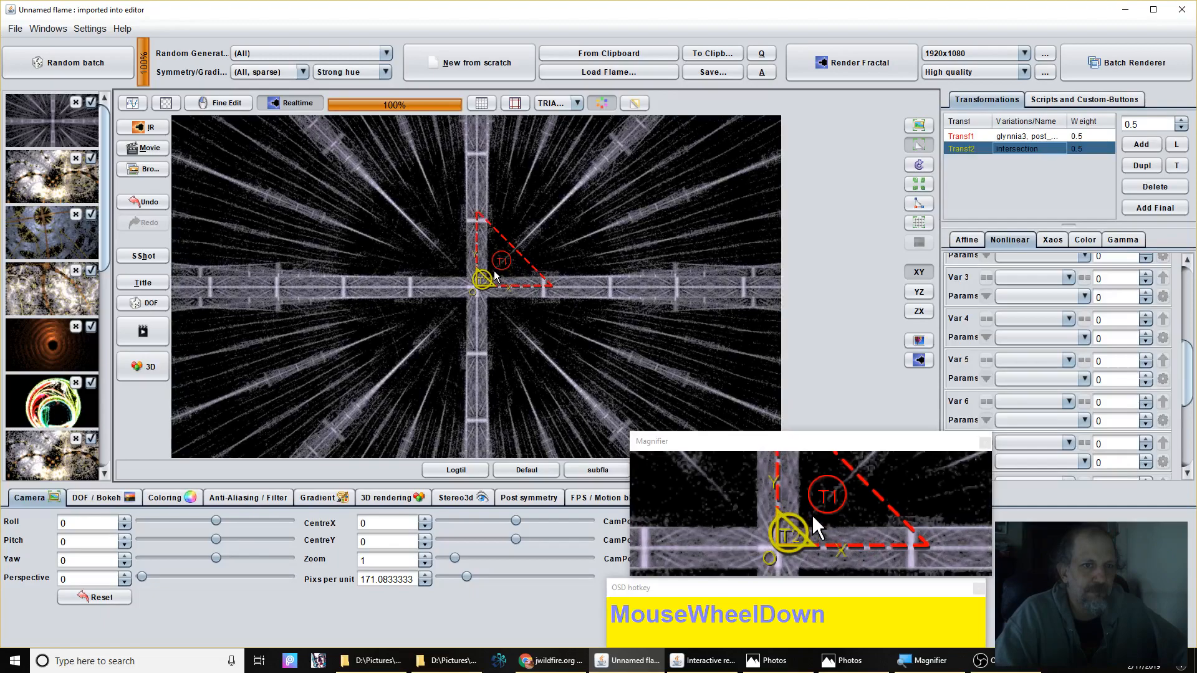
scroll(496, 275, "down", 1)
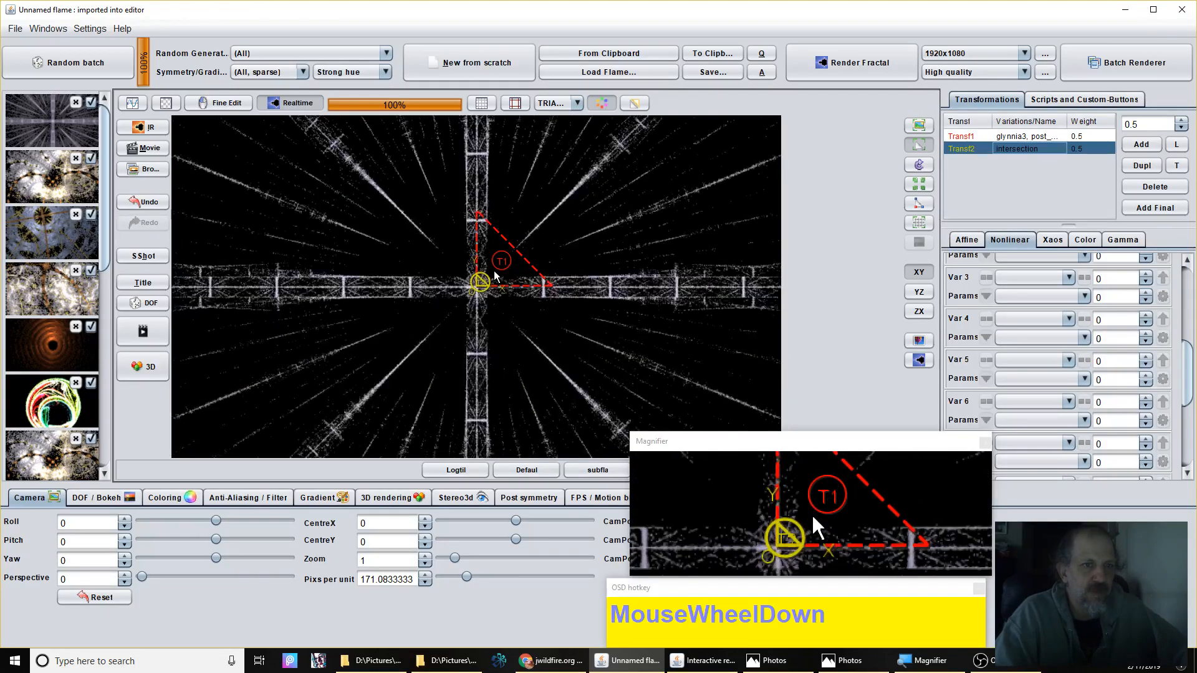
scroll(494, 273, "down", 1)
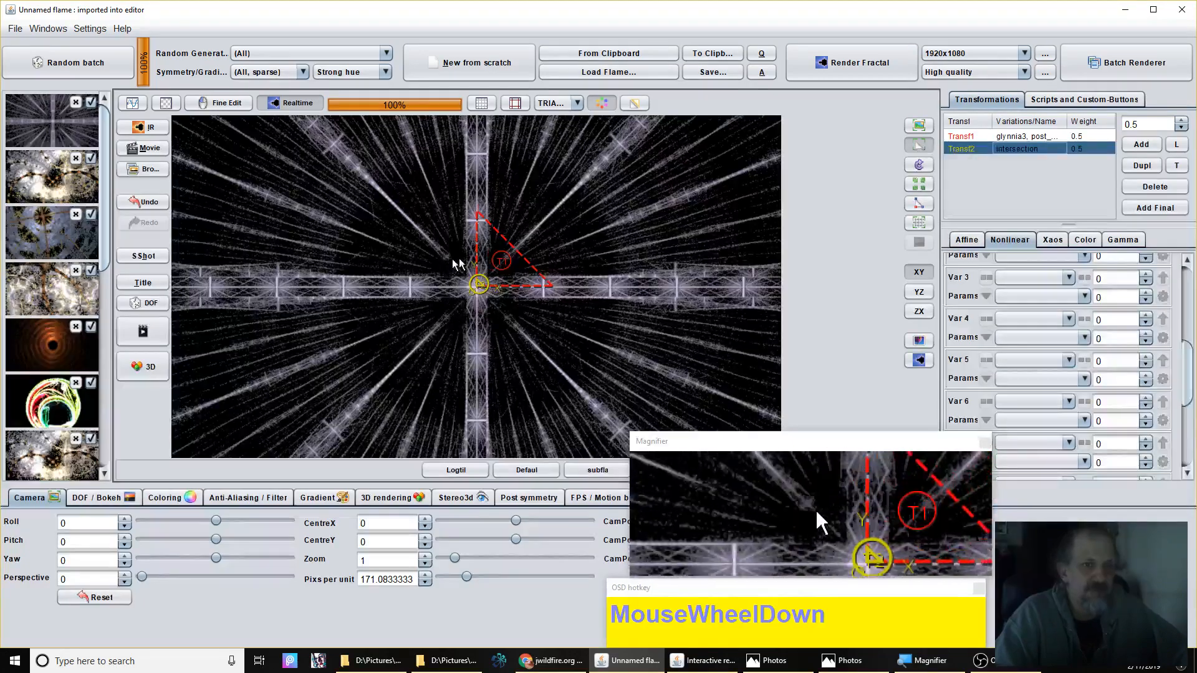
scroll(483, 282, "down", 1)
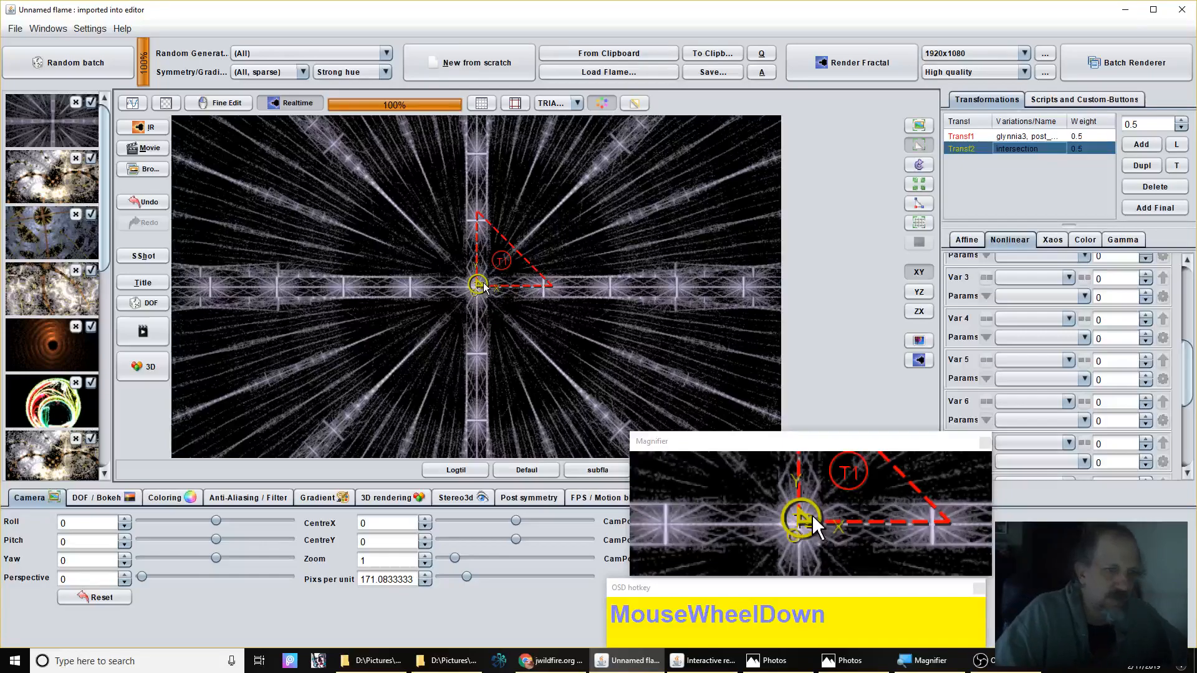
scroll(483, 282, "down", 2)
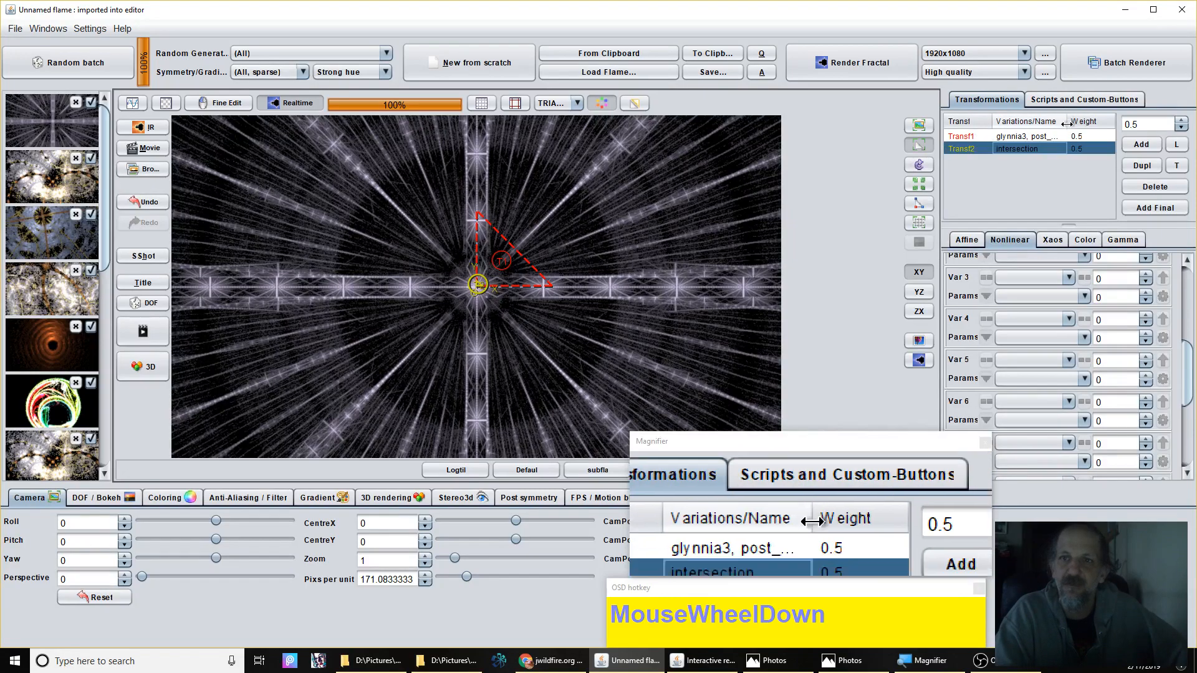
- Add a linked transform to the first transform and review the xaos weights of the first two transforms
left_click(1027, 138)
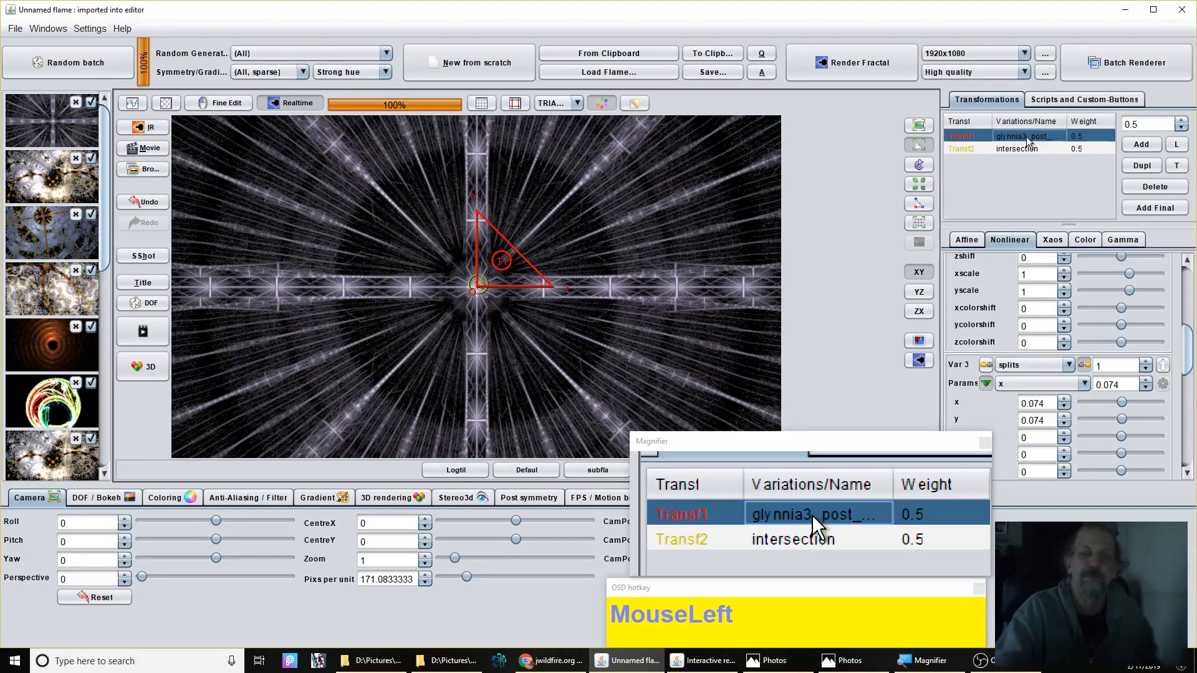
left_click(1177, 145)
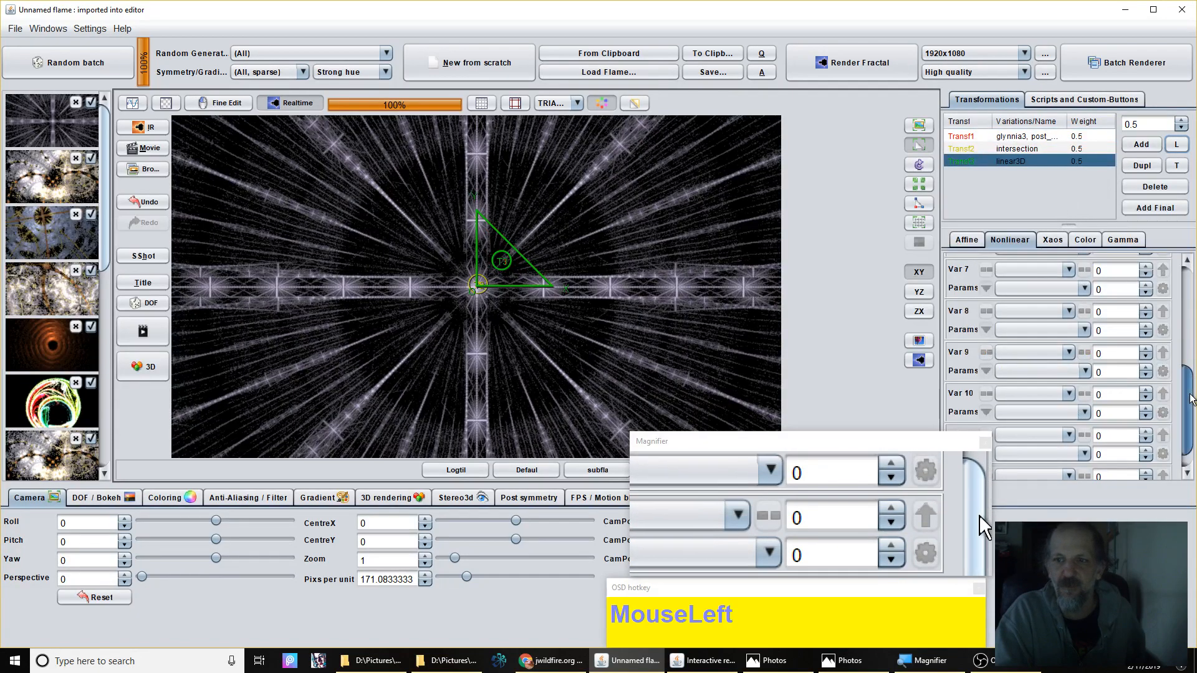
left_click_drag(1187, 394, 1188, 232)
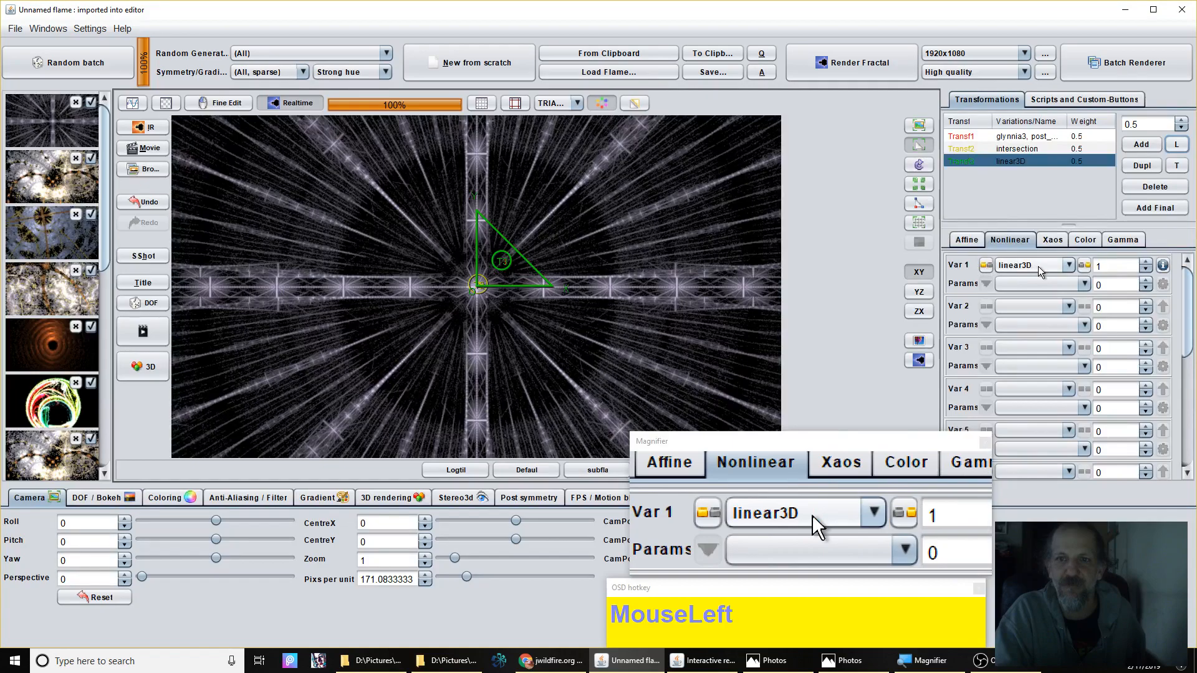
left_click(1021, 137)
left_click(1055, 240)
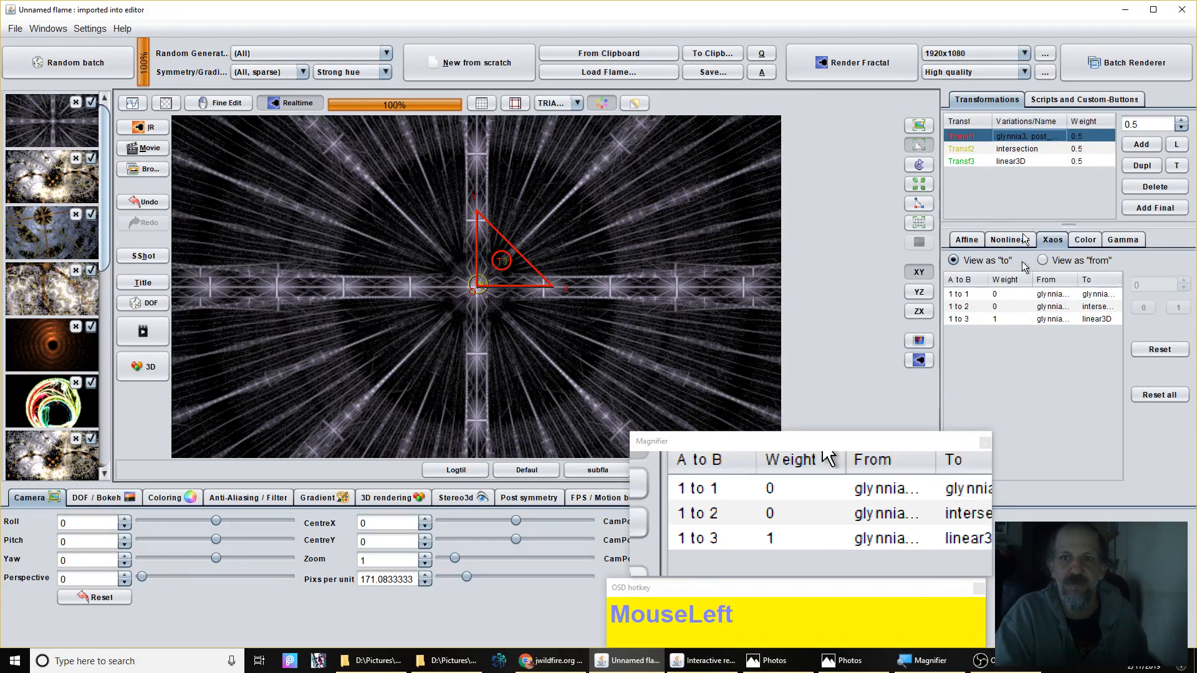
left_click(1015, 151)
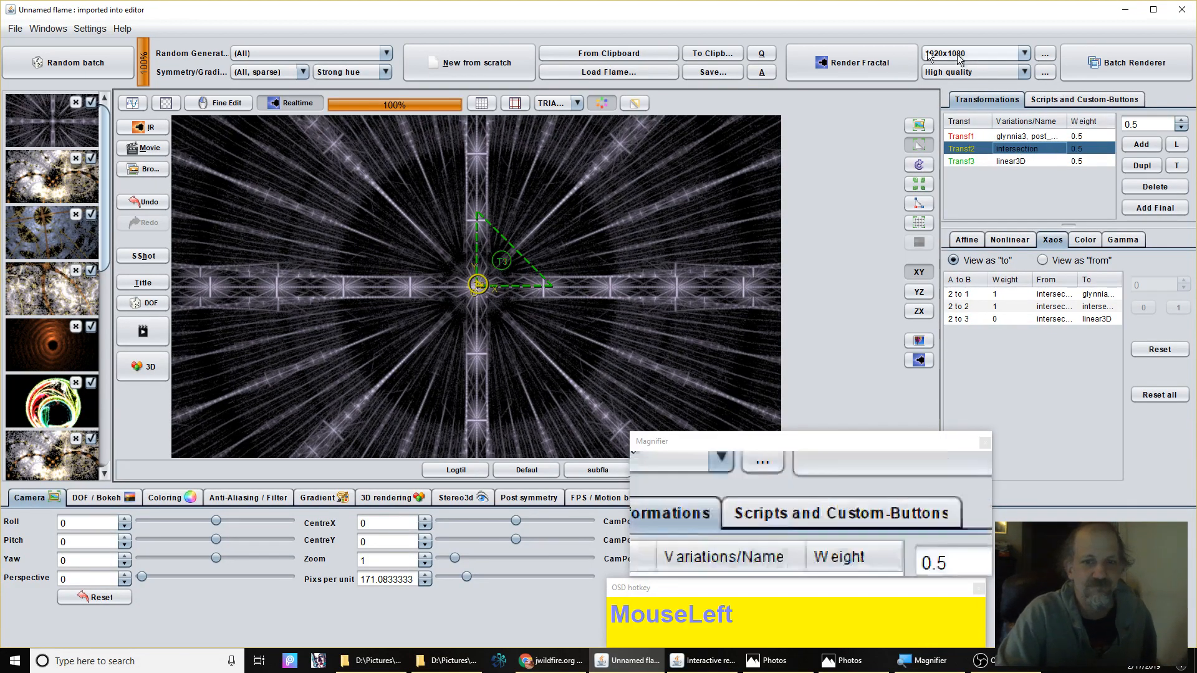
left_click(1019, 136)
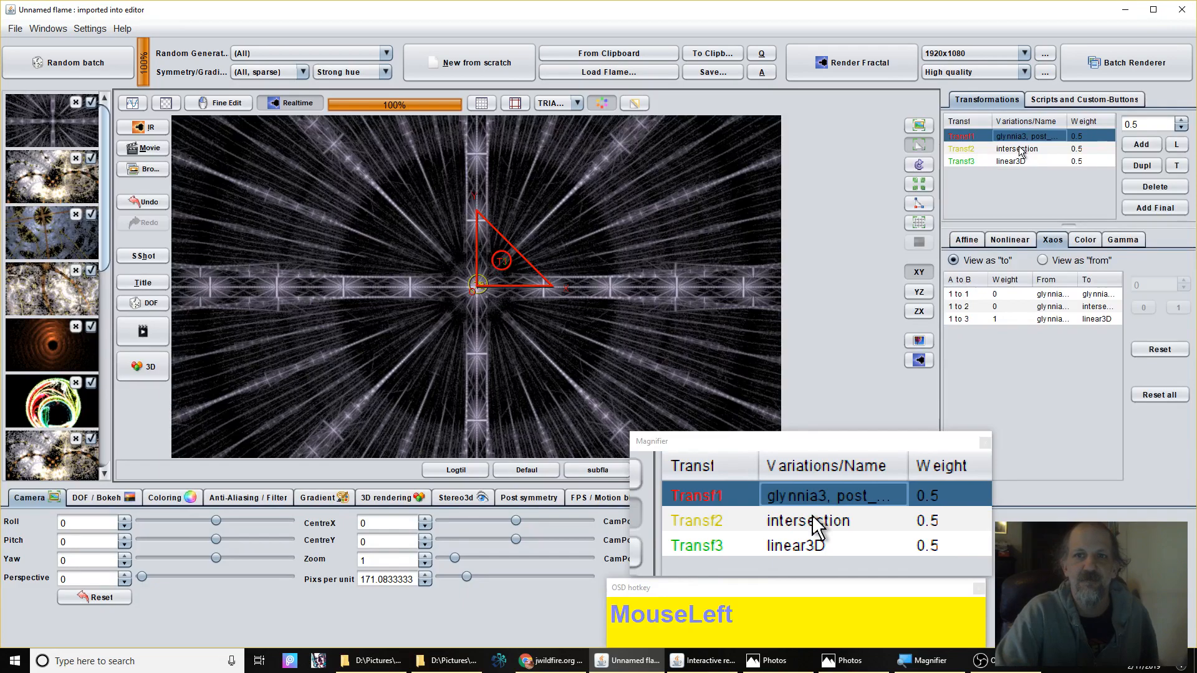
- Set the second transform's xaos weights to 0 for 2 to 1 and 2 to 2, and 1 for 2 to 3
left_click(1019, 150)
left_click(1006, 295)
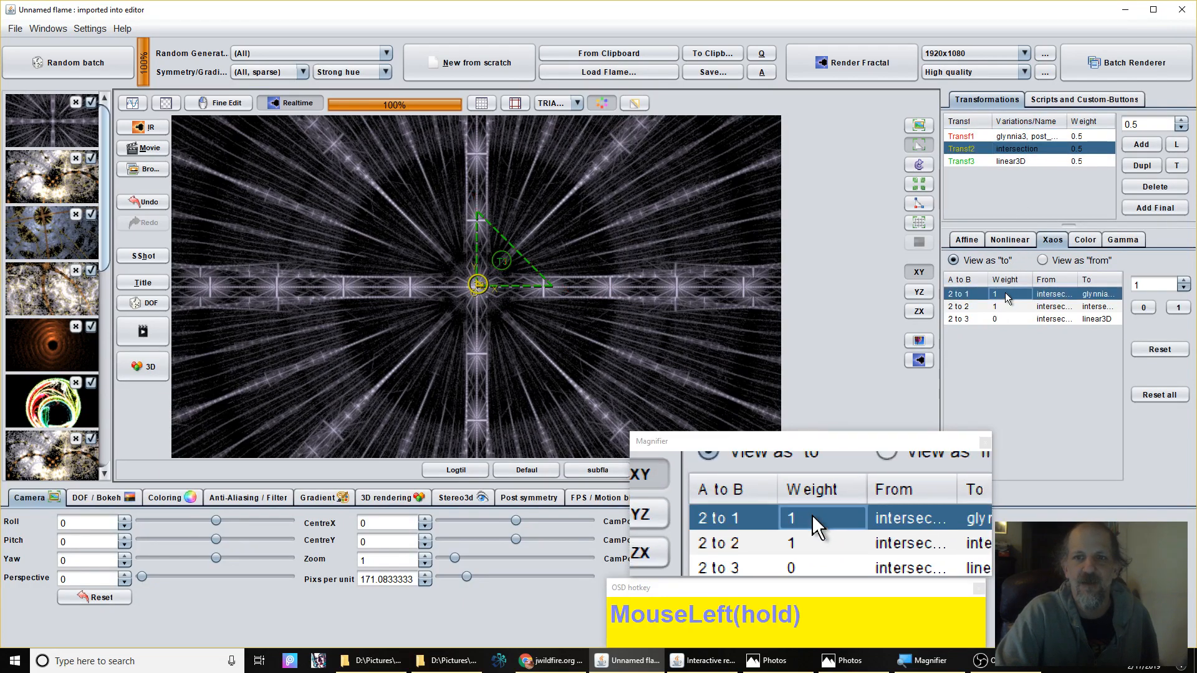
left_click(1143, 307)
left_click(1101, 306)
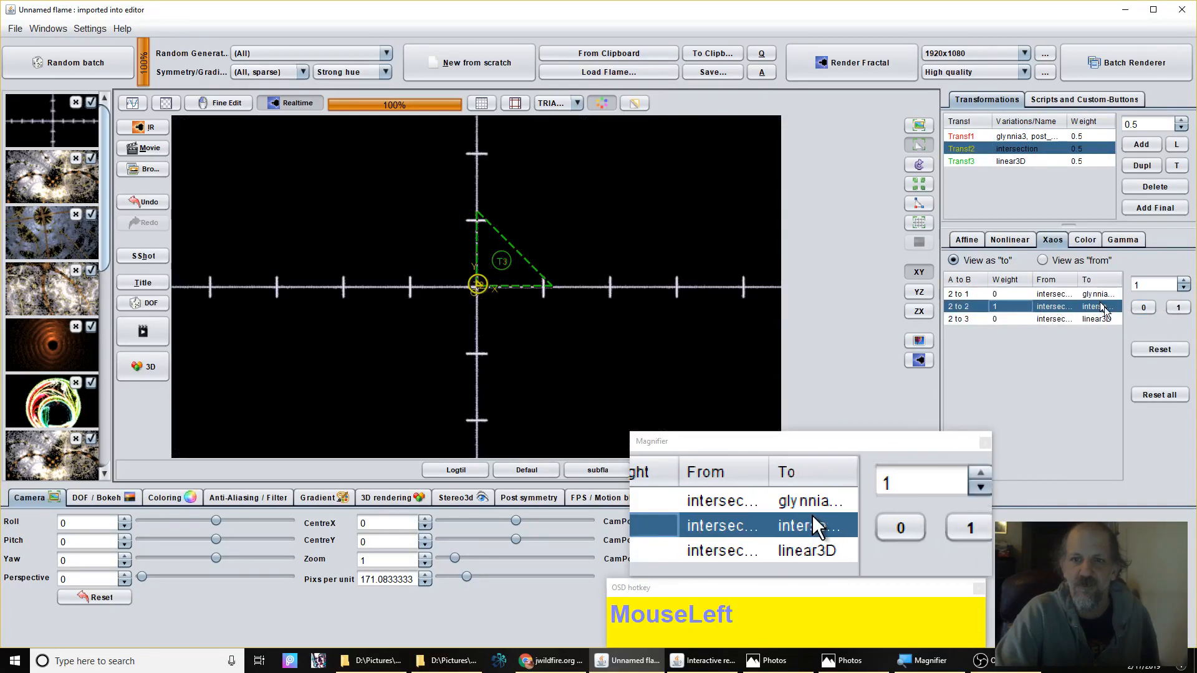
left_click(1143, 308)
left_click(1015, 318)
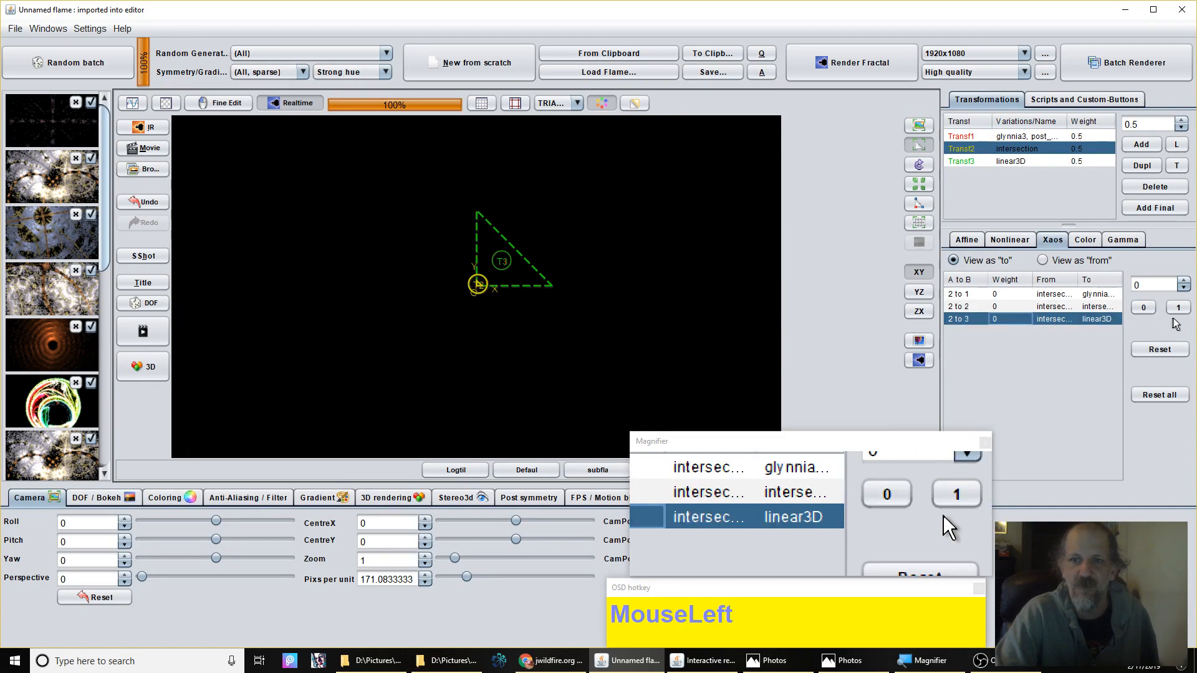
left_click(1180, 307)
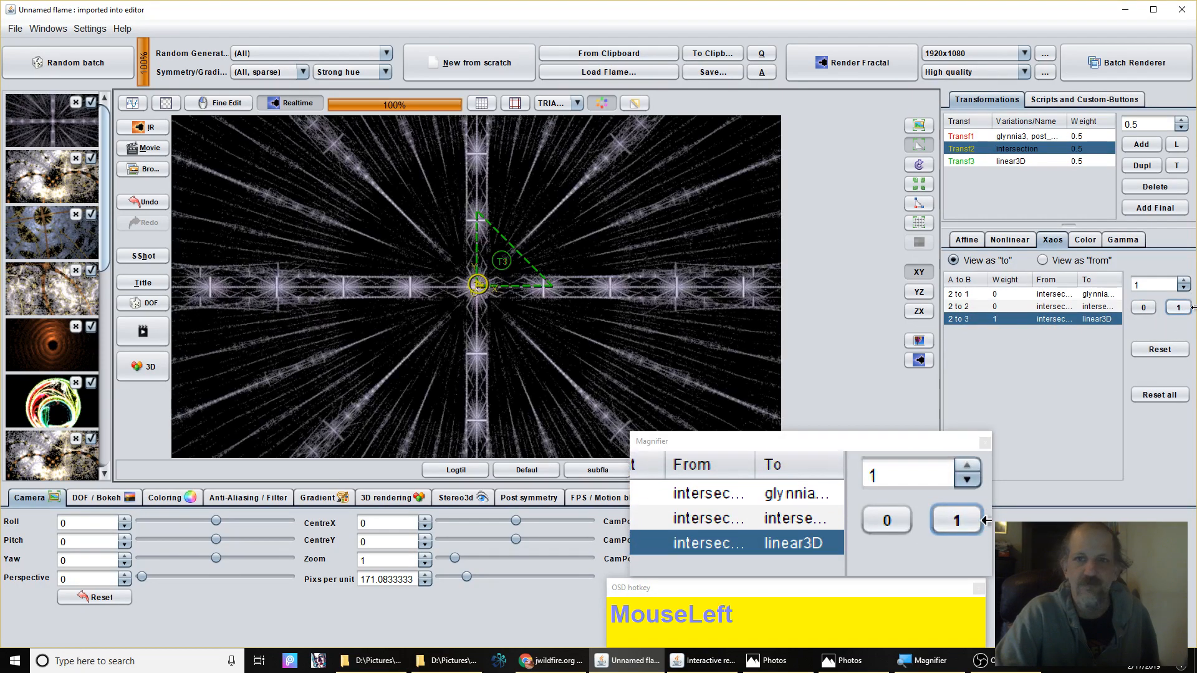
- Set the second transform's draw mode to HIDDEN and compare it with the draw modes of the first and third transforms
left_click(1008, 160)
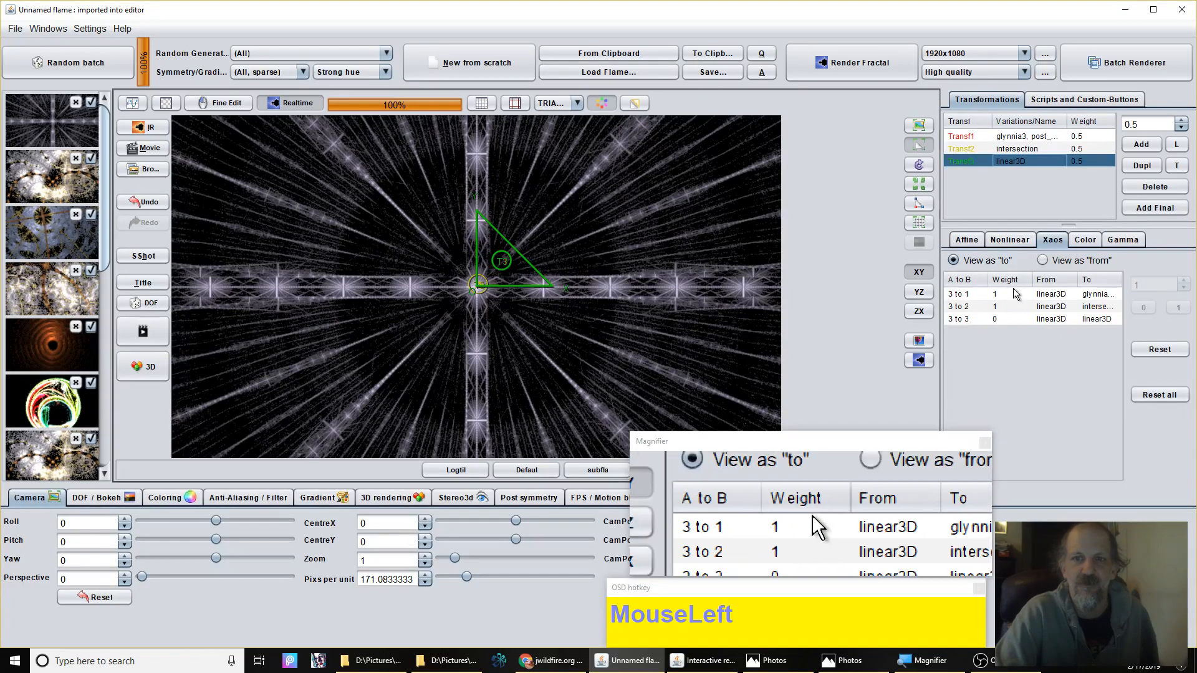
left_click(1007, 152)
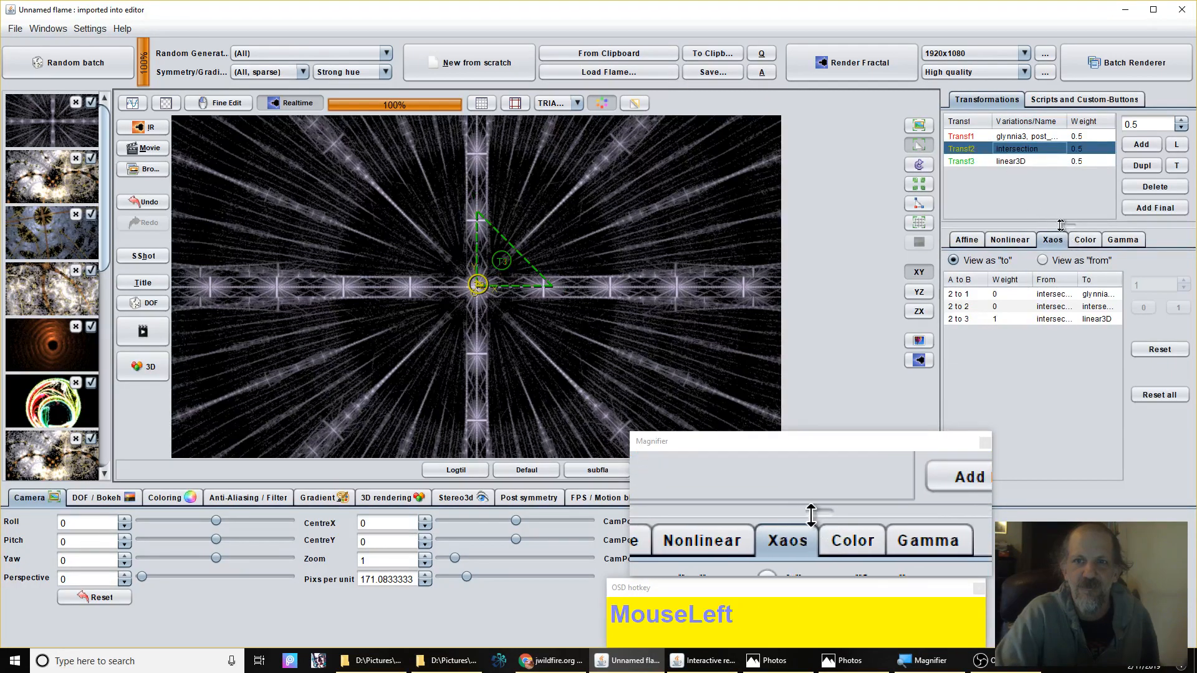
left_click(1087, 243)
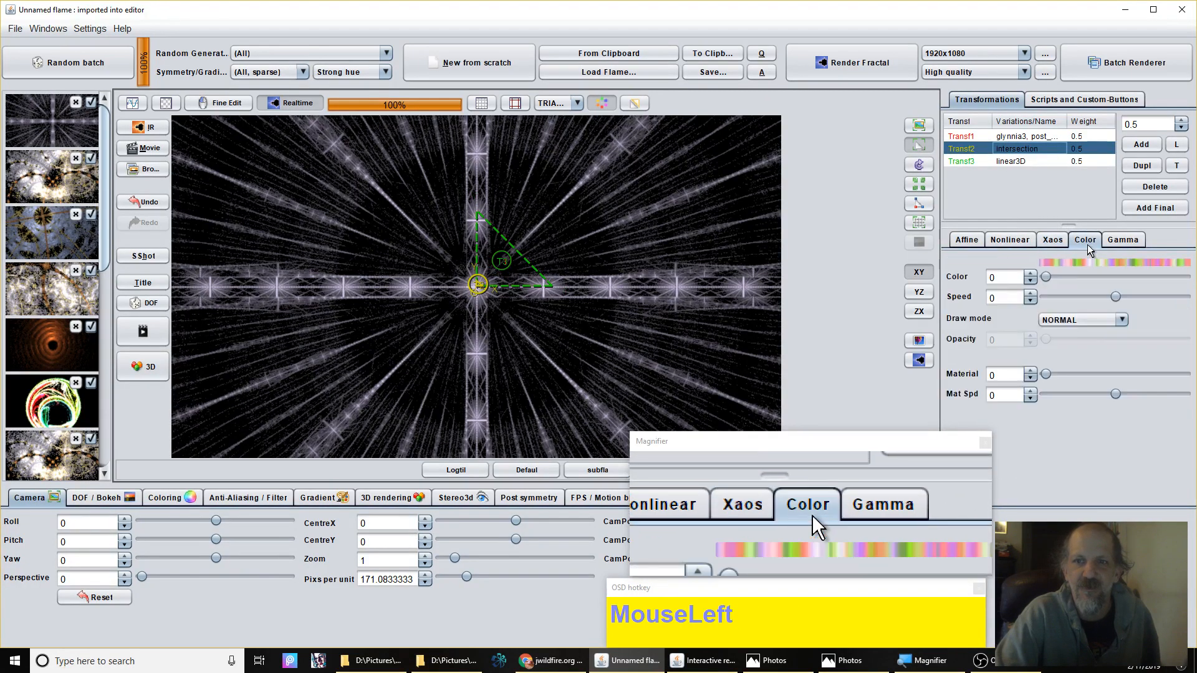
left_click(1064, 322)
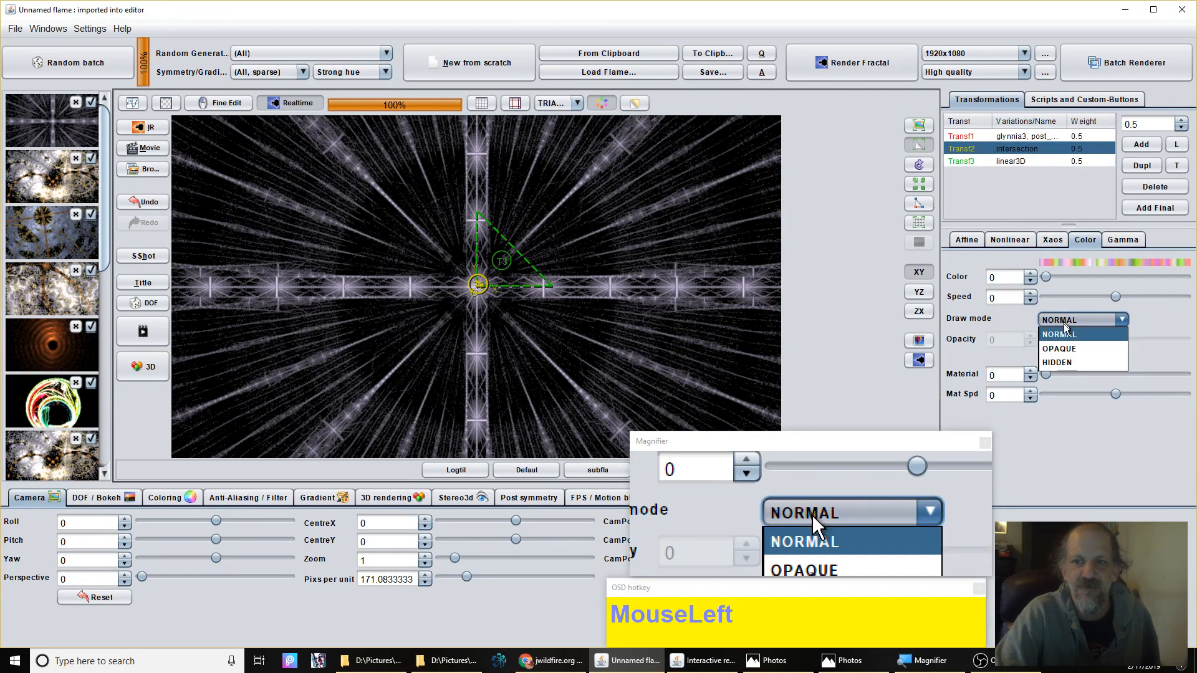
left_click(1066, 364)
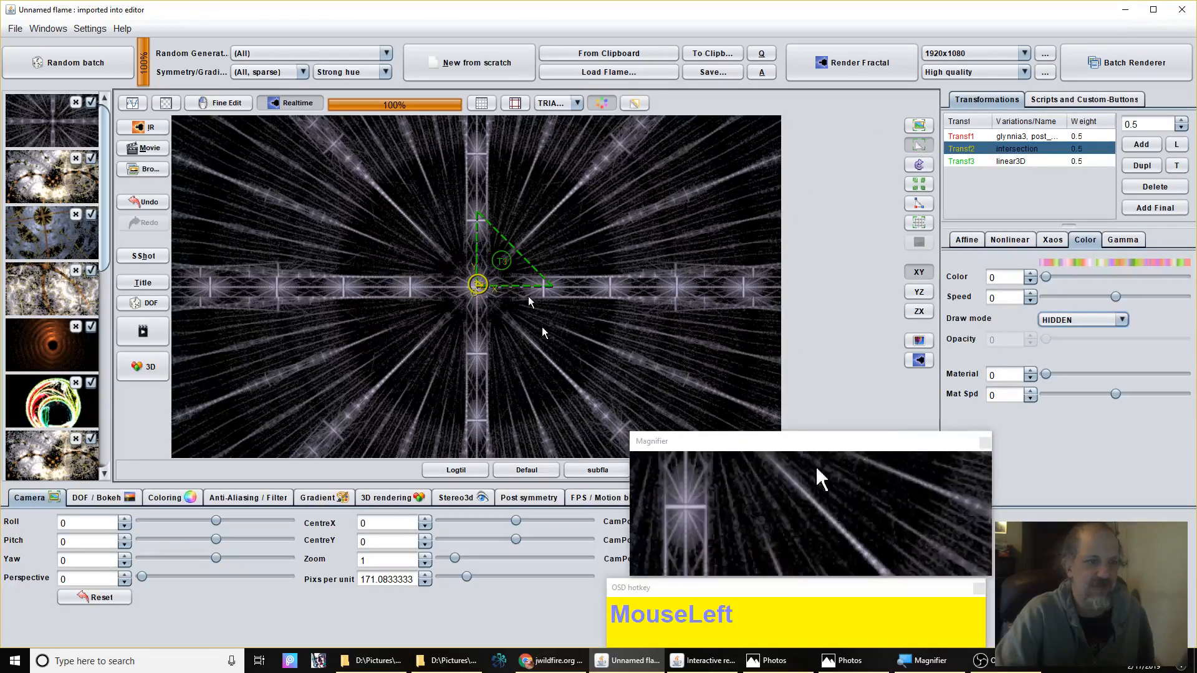
left_click(1043, 162)
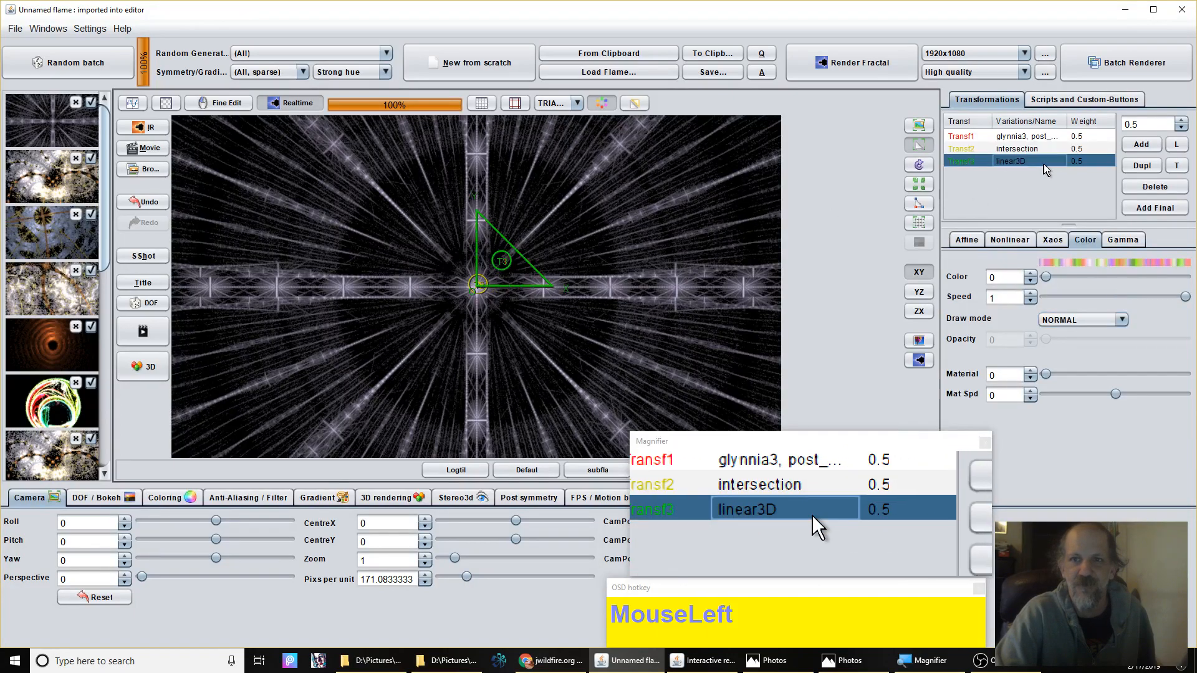
left_click(1042, 151)
left_click(1042, 141)
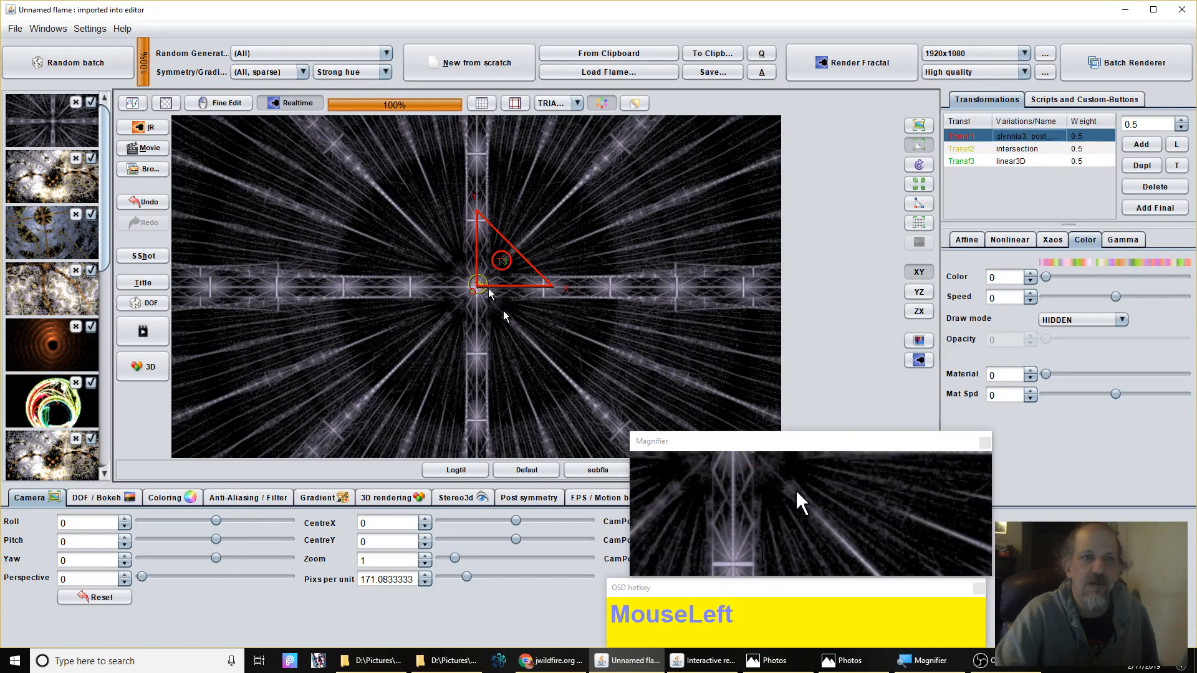
- Replace the third transform's linear3D variation with spherical
left_click(1008, 164)
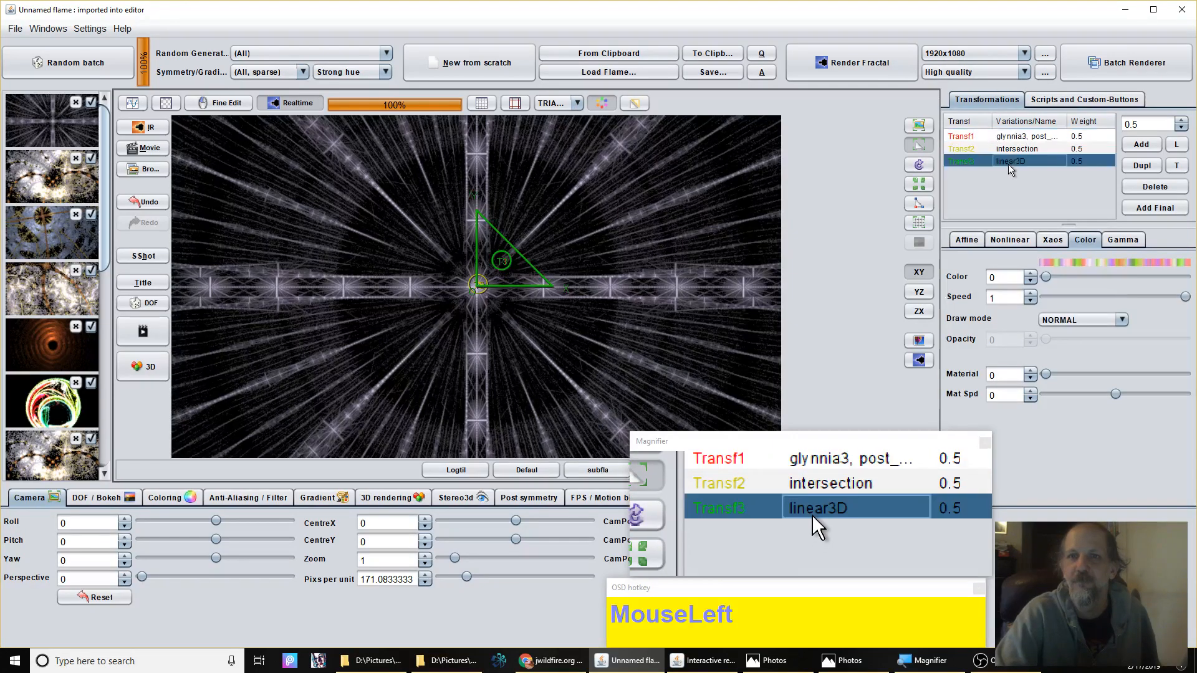
left_click(1012, 238)
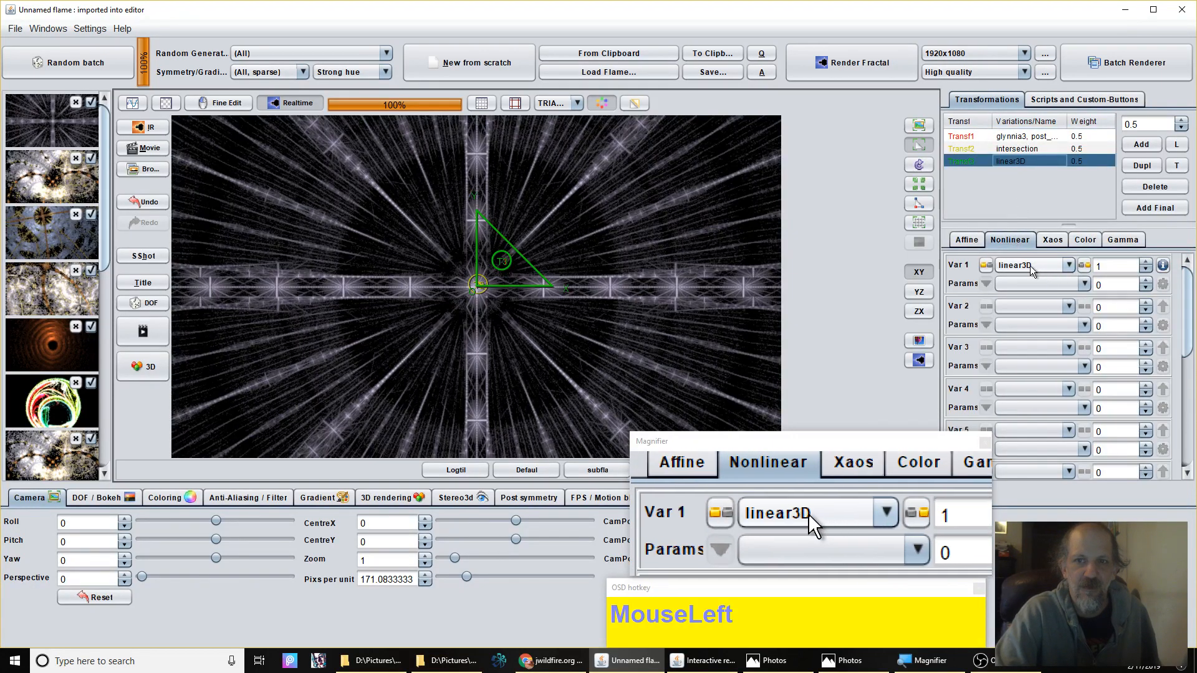
left_click(1030, 266)
scroll(1038, 409, "down", 15)
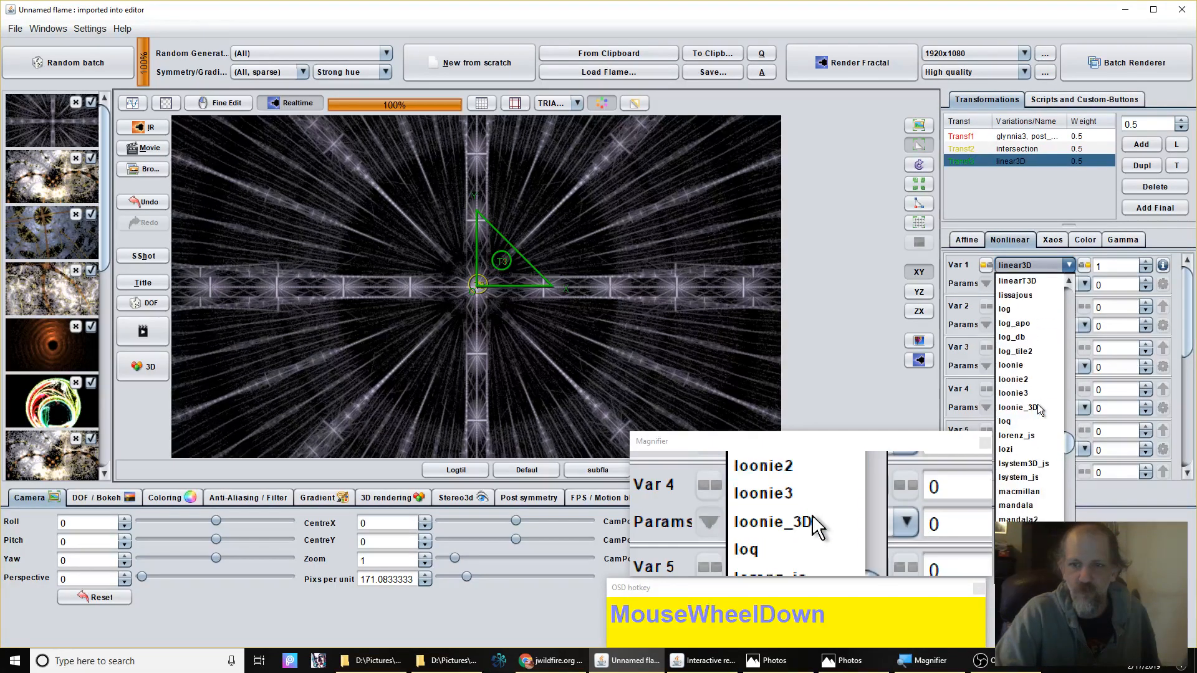
scroll(1038, 408, "down", 9)
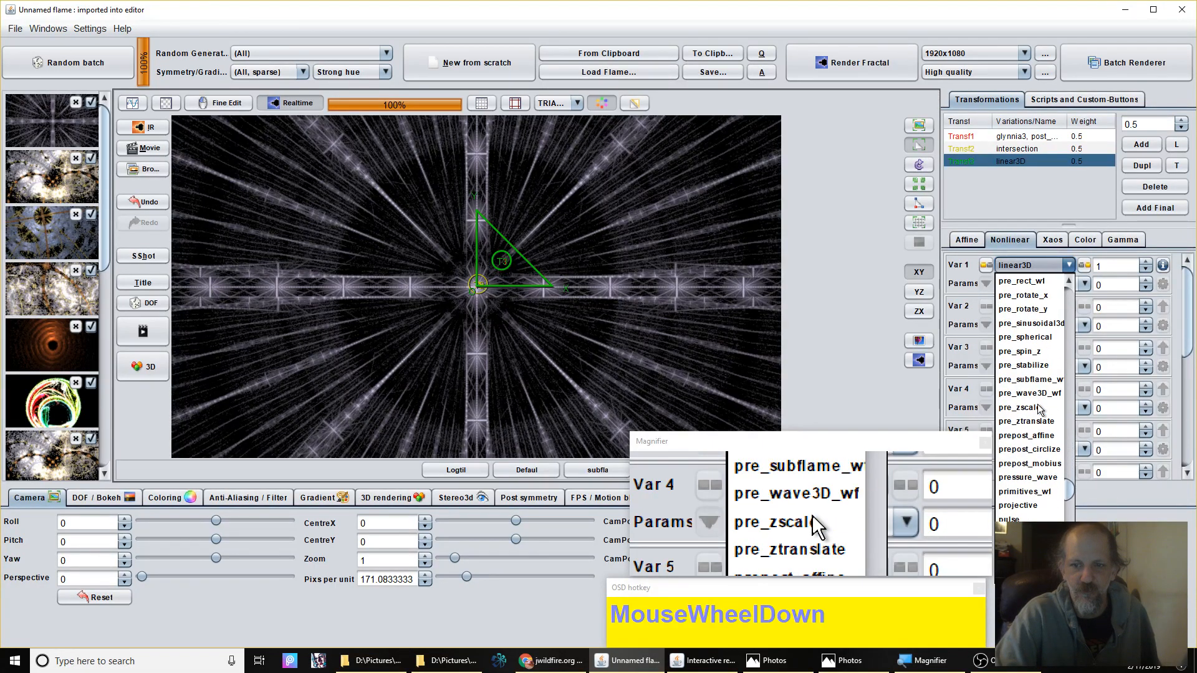
scroll(1038, 408, "down", 8)
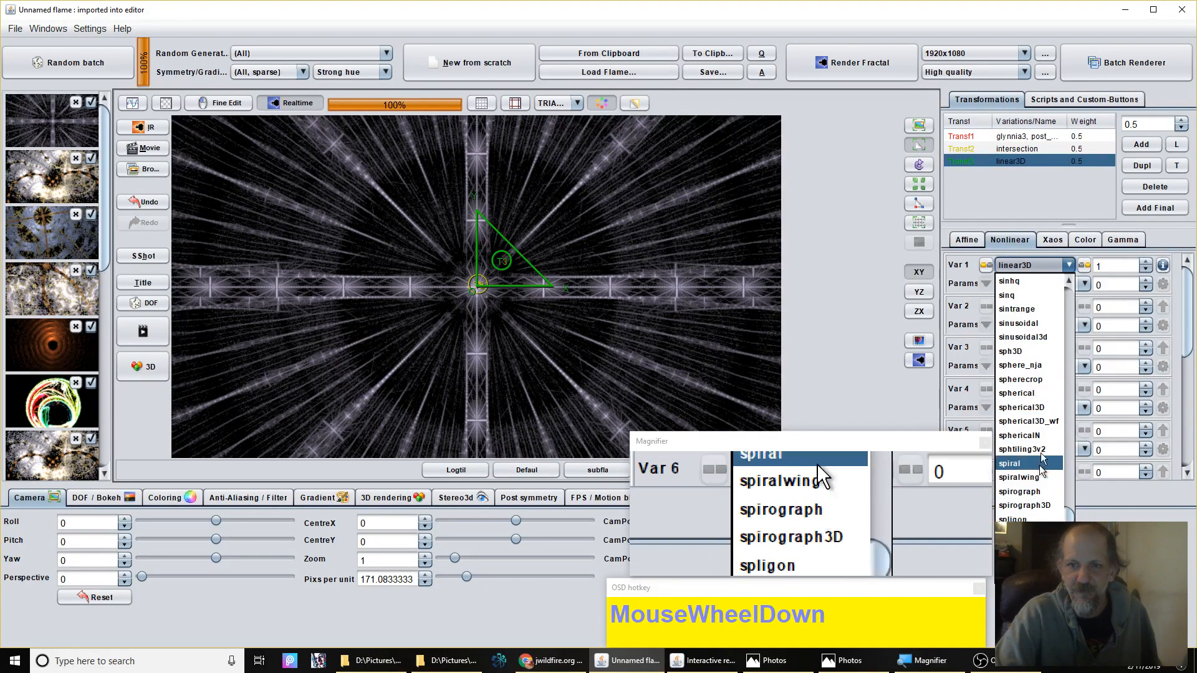
left_click(1019, 393)
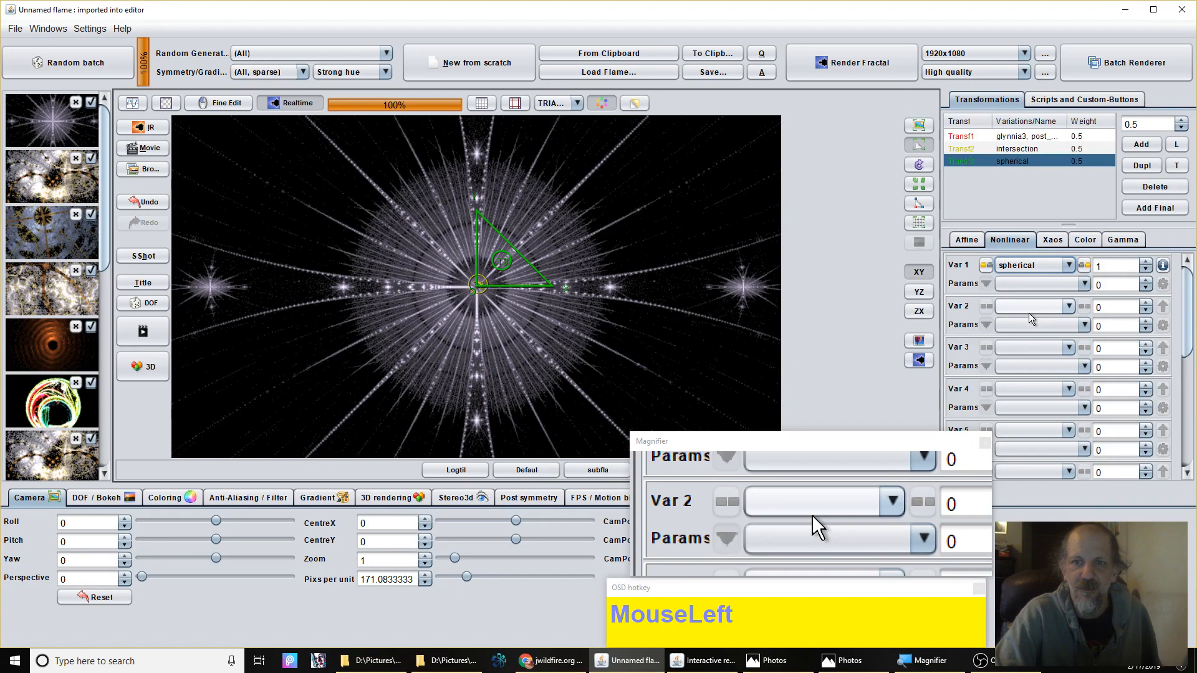
- Add prepost_mobius as the second variation of the third transform
left_click_drag(1029, 313, 1043, 466)
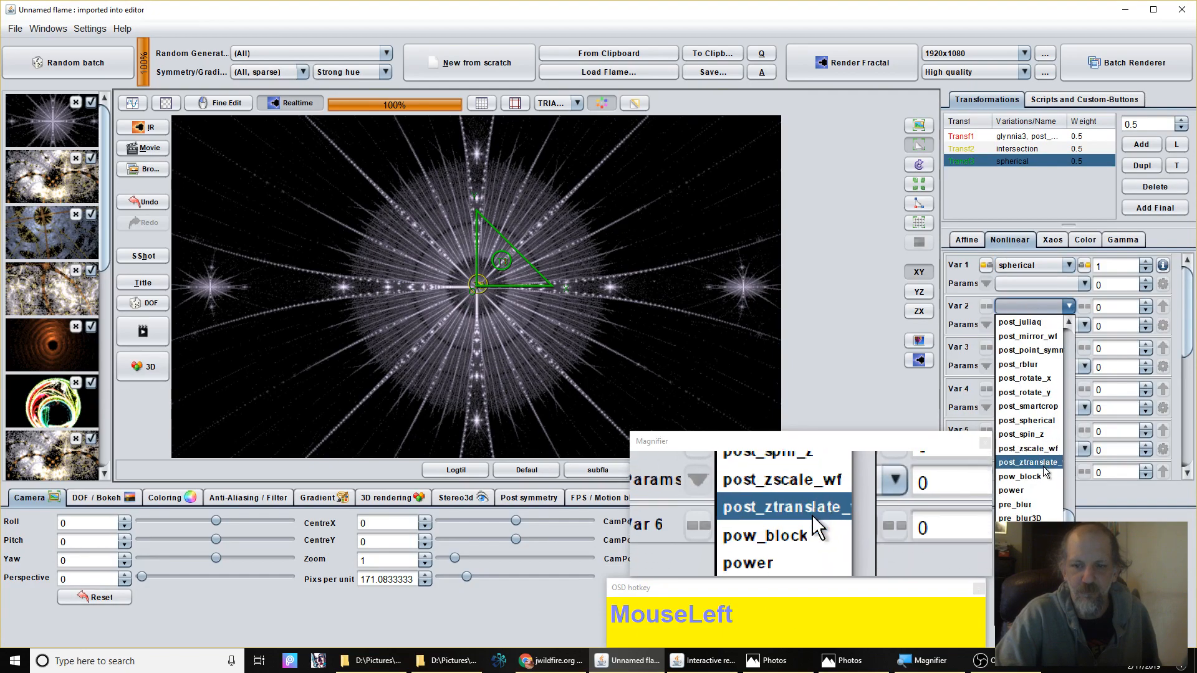
scroll(1045, 472, "down", 1)
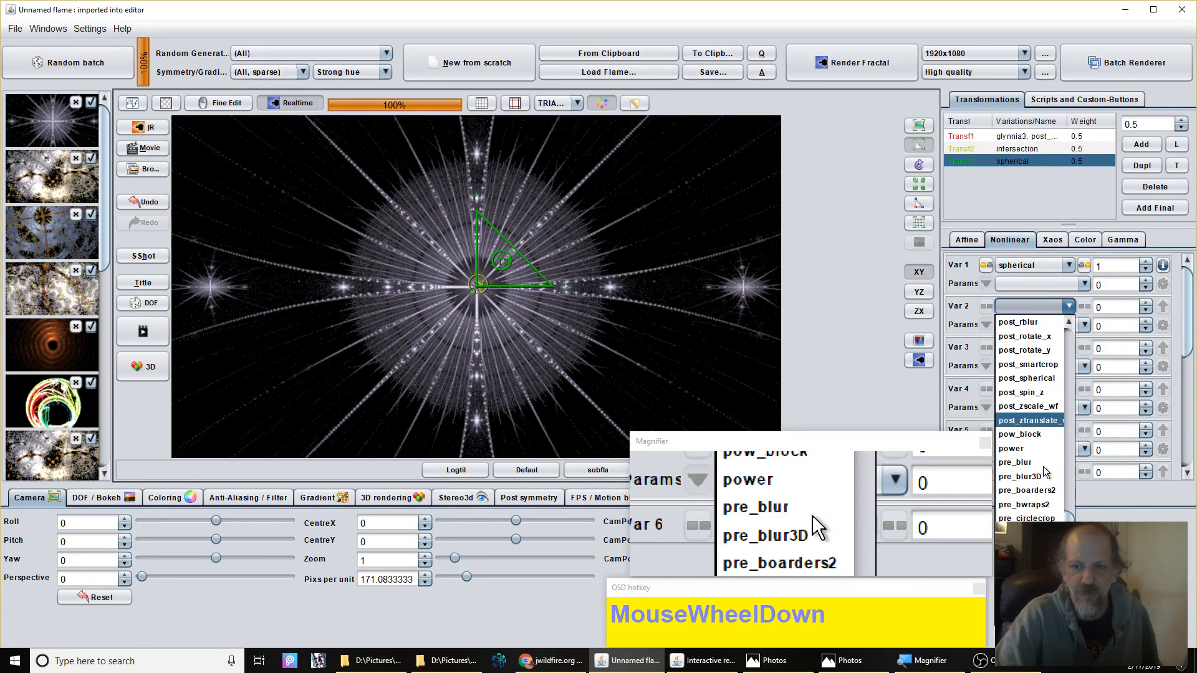
scroll(1045, 472, "down", 1)
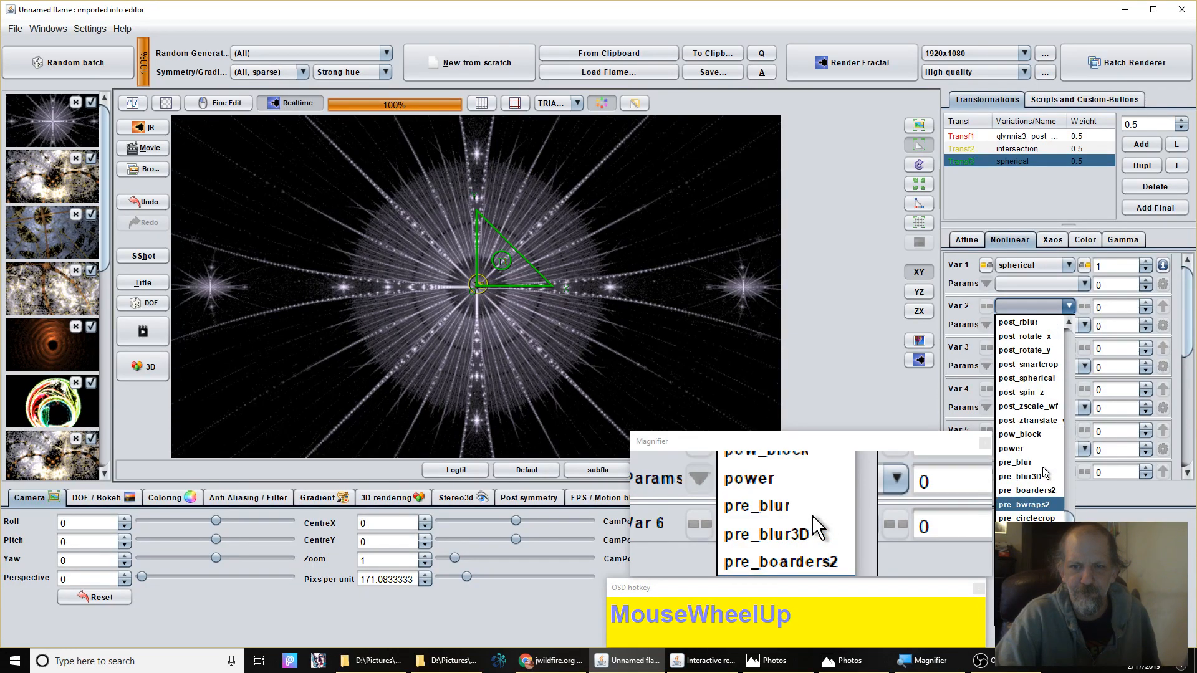
scroll(1045, 472, "down", 2)
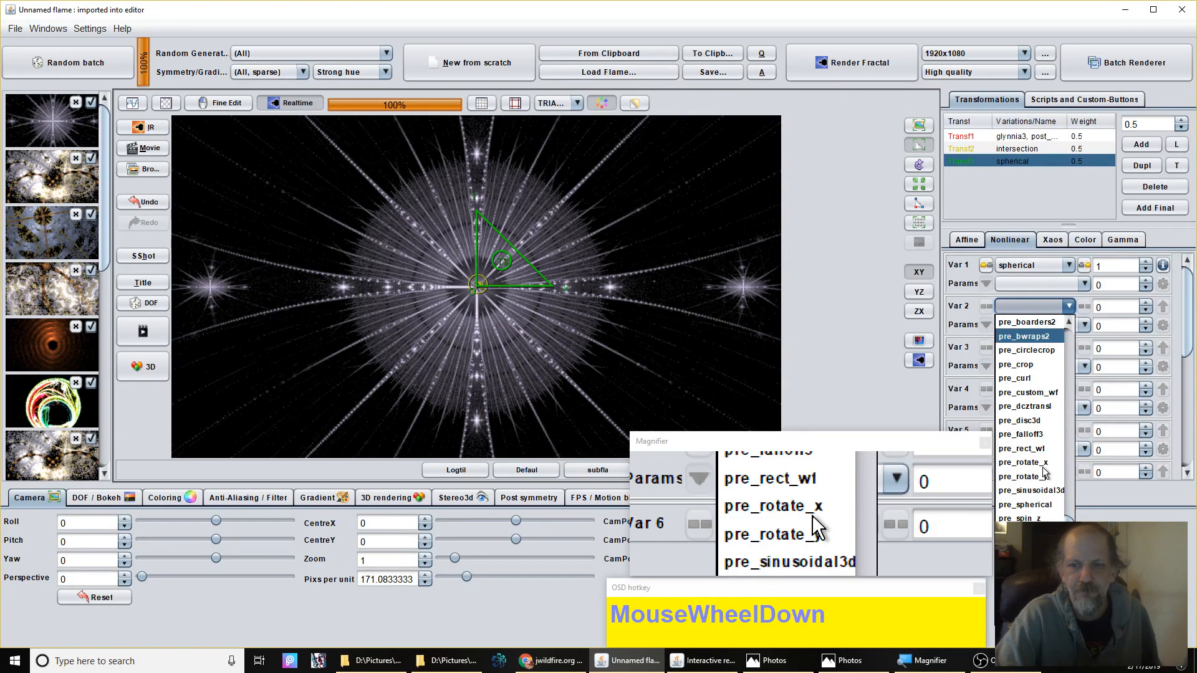
scroll(1045, 473, "down", 3)
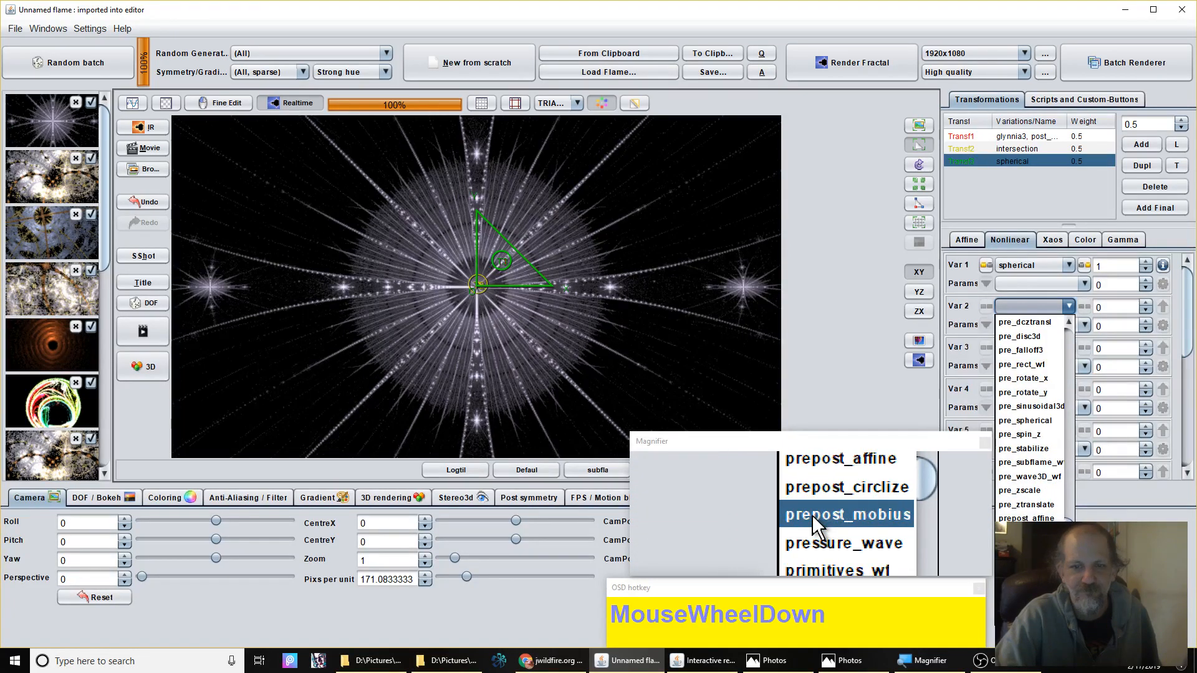
left_click(1013, 546)
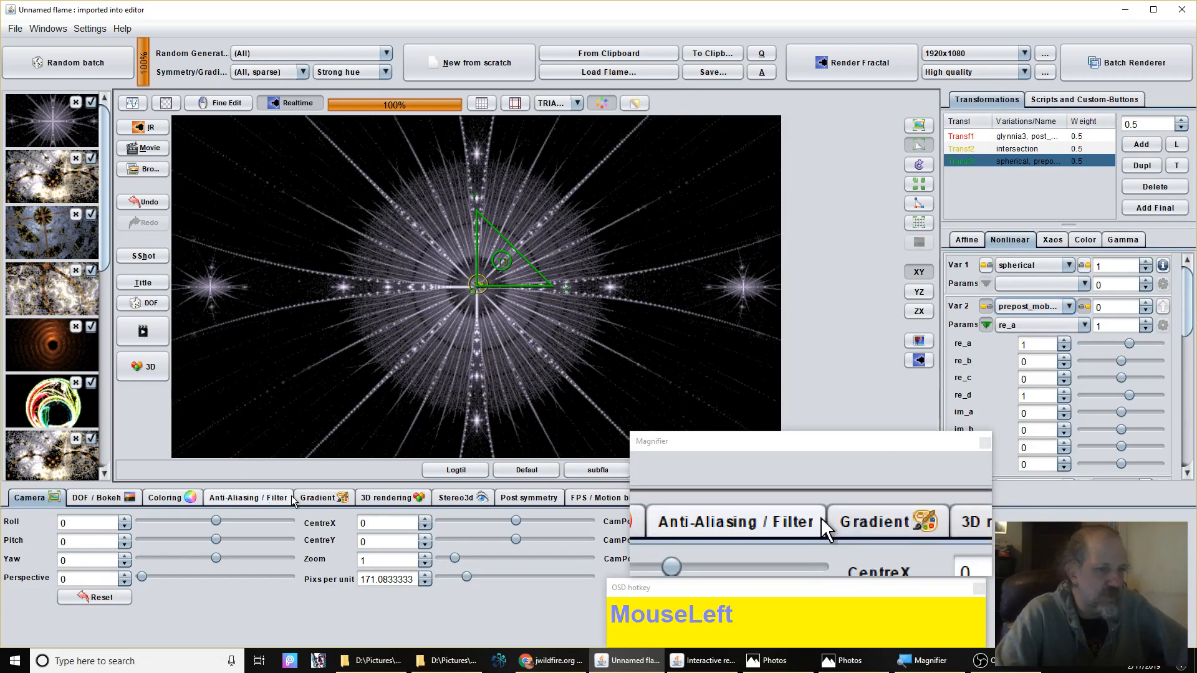
- Move the third transform's triangle about one triangle width to the right and slightly down
left_click(322, 498)
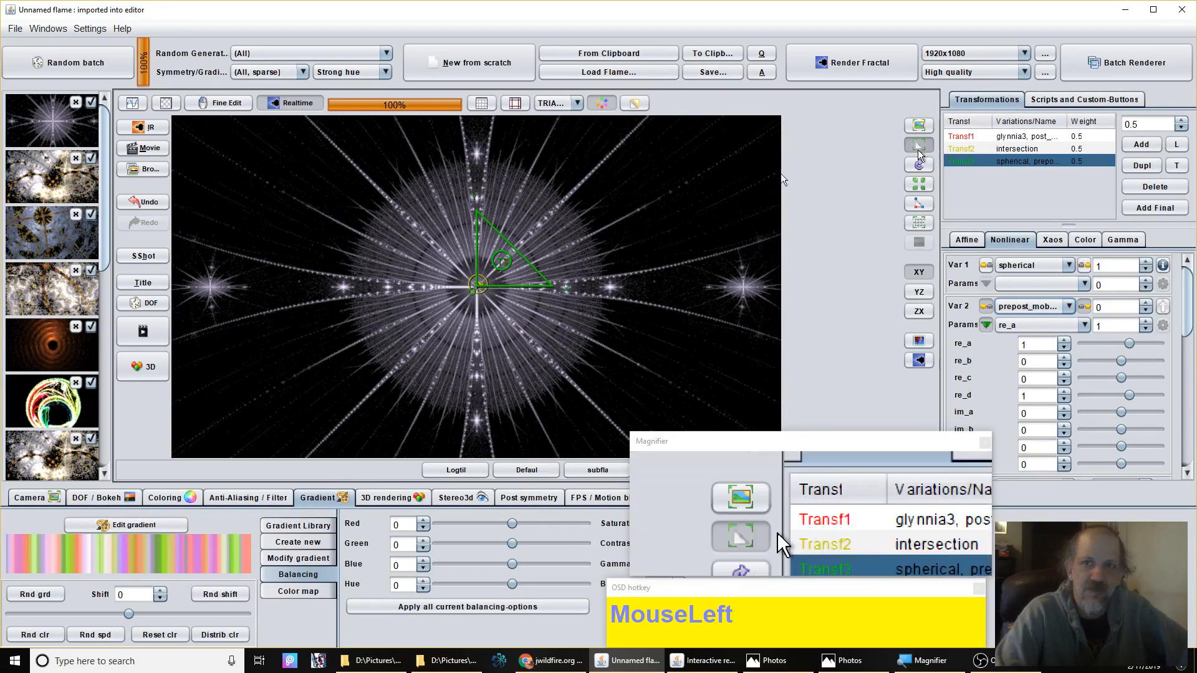
left_click_drag(506, 268, 581, 289)
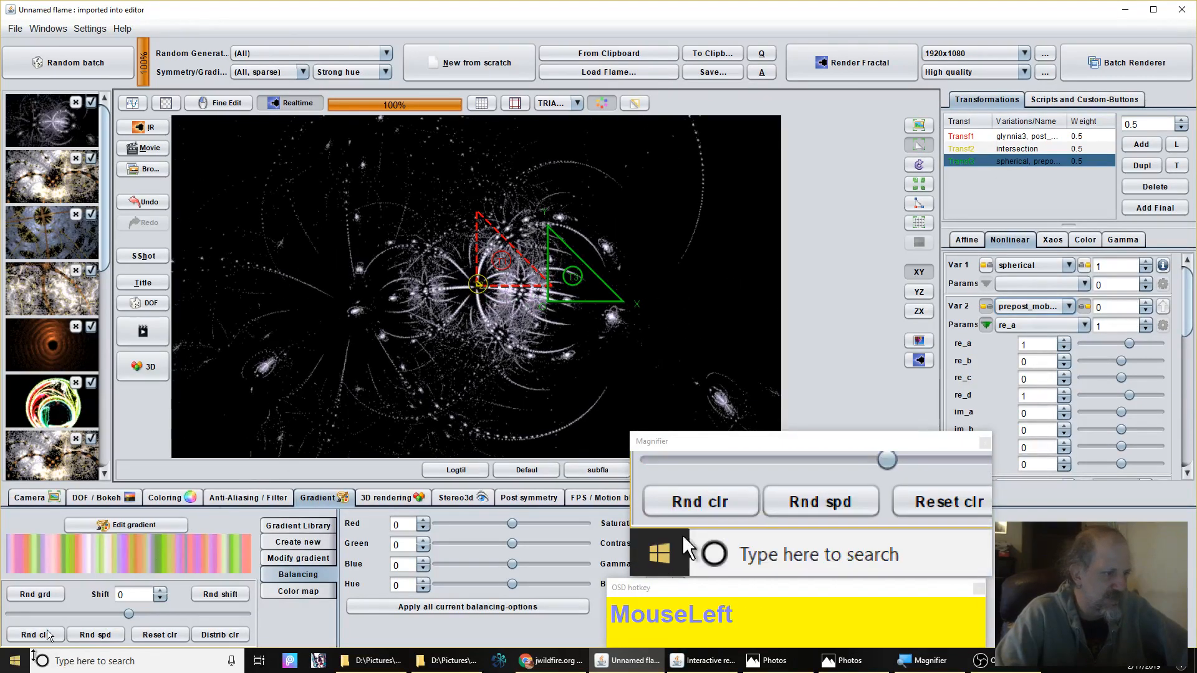
- Raise the first transform's color speed and review the third transform's color settings
left_click(1009, 136)
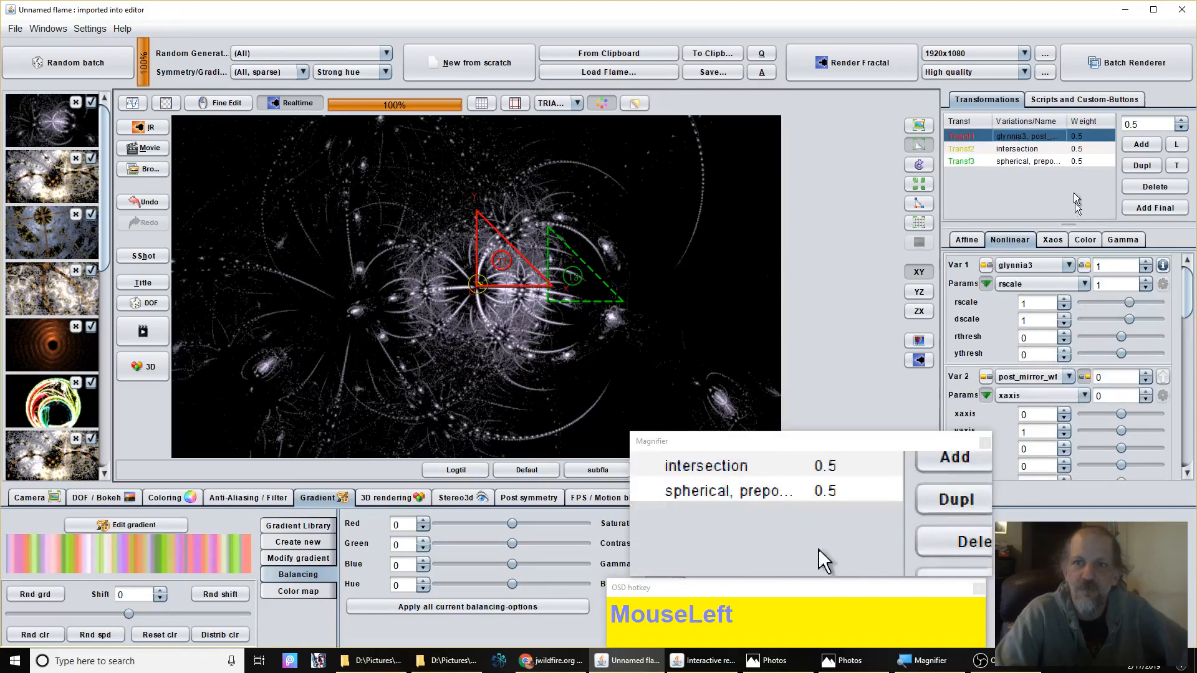
left_click(1088, 242)
left_click_drag(1113, 301, 1187, 290)
left_click(1040, 163)
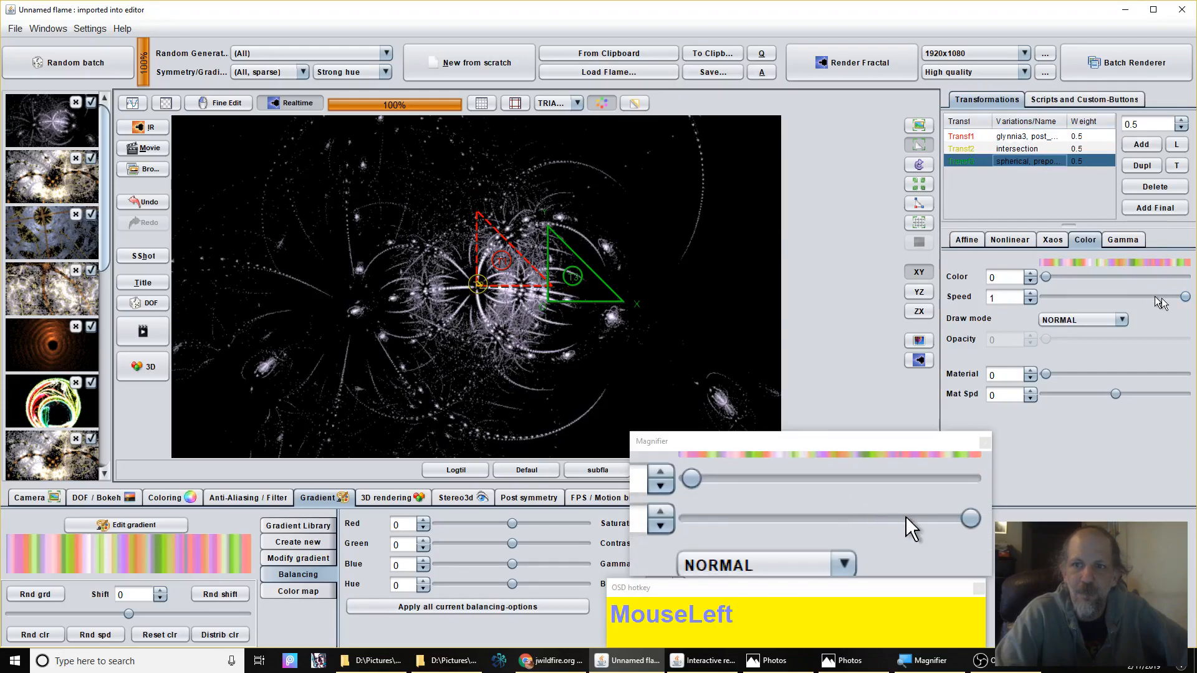
- Set the second transform's color to 0.85 and its color speed to -0.01
left_click(1022, 150)
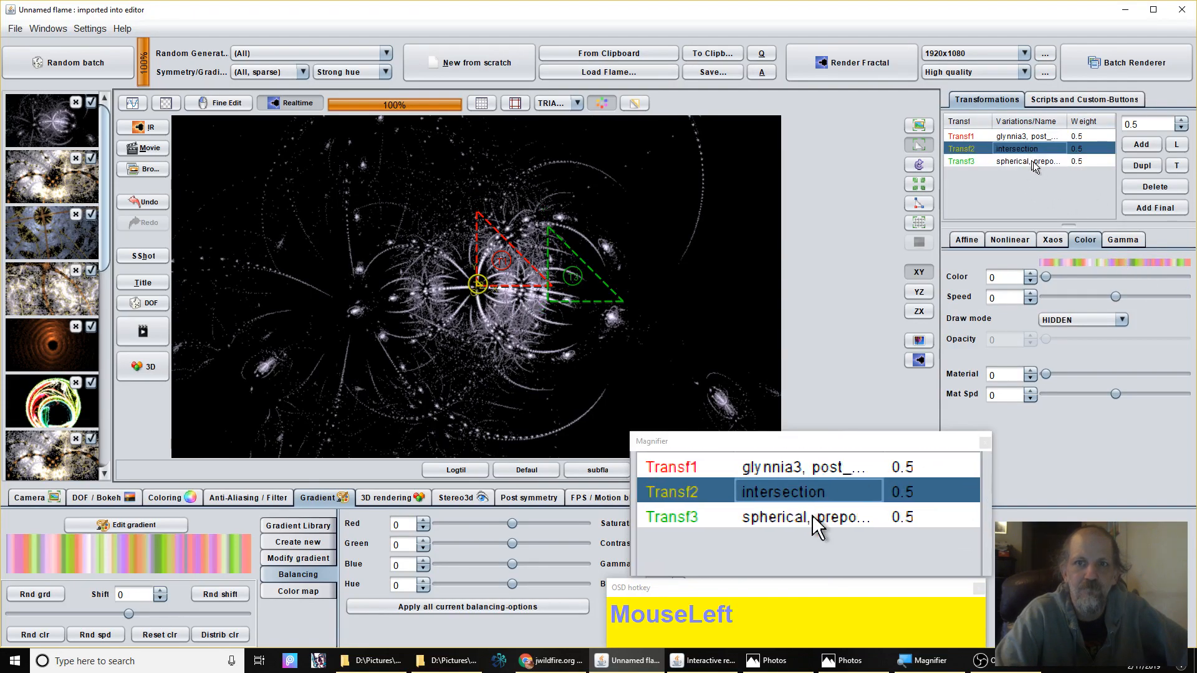
left_click_drag(1115, 297, 1190, 291)
left_click_drag(1045, 277, 1003, 145)
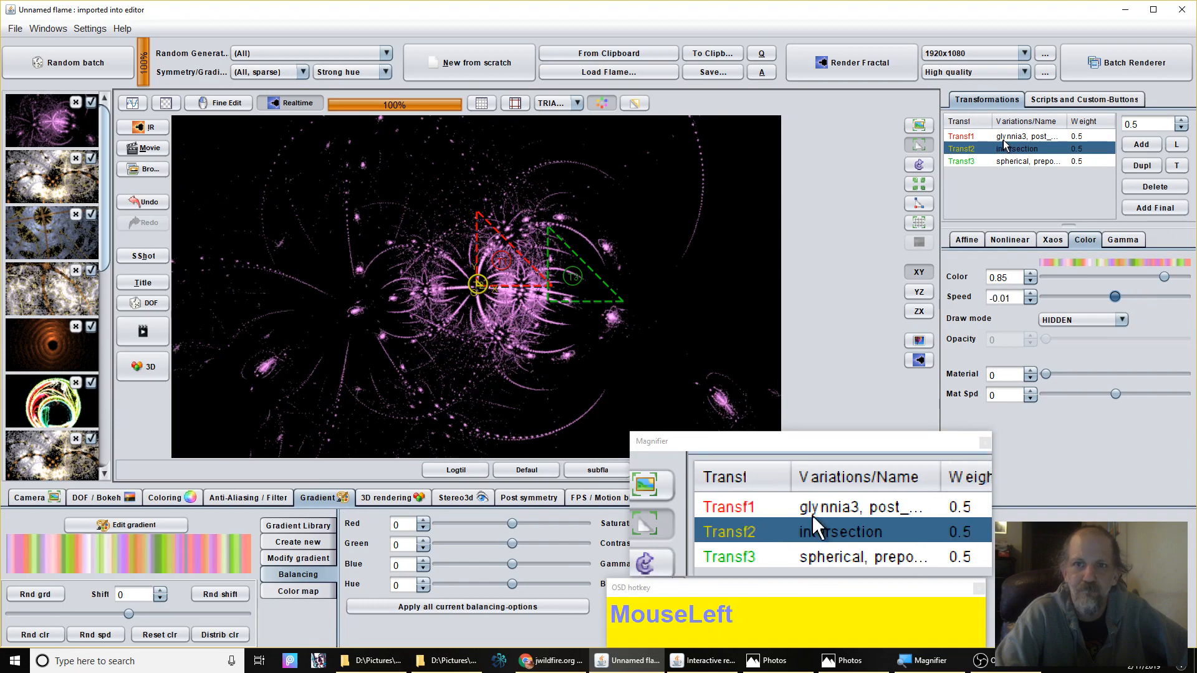
- Set the first transform's color to 0.54 and its color speed to 0.55
left_click(1003, 137)
left_click_drag(1070, 282, 1154, 297)
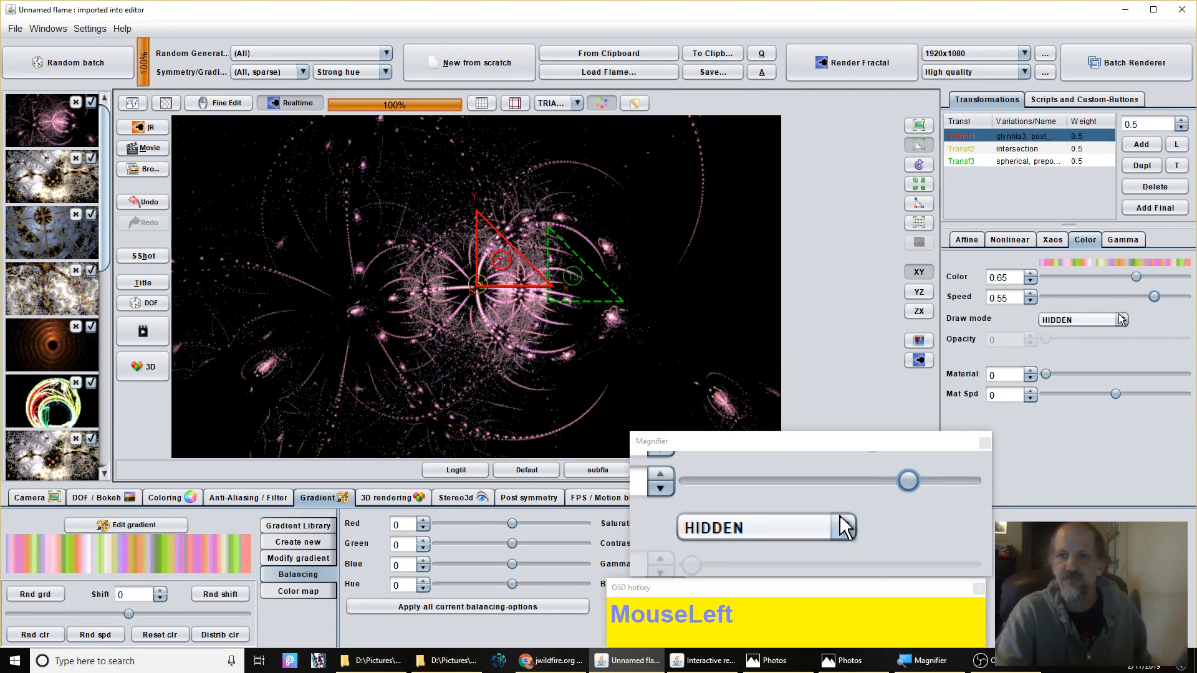
left_click_drag(1142, 280, 1121, 282)
- Raise the camera's pixels per unit to 303.0833333
left_click(31, 497)
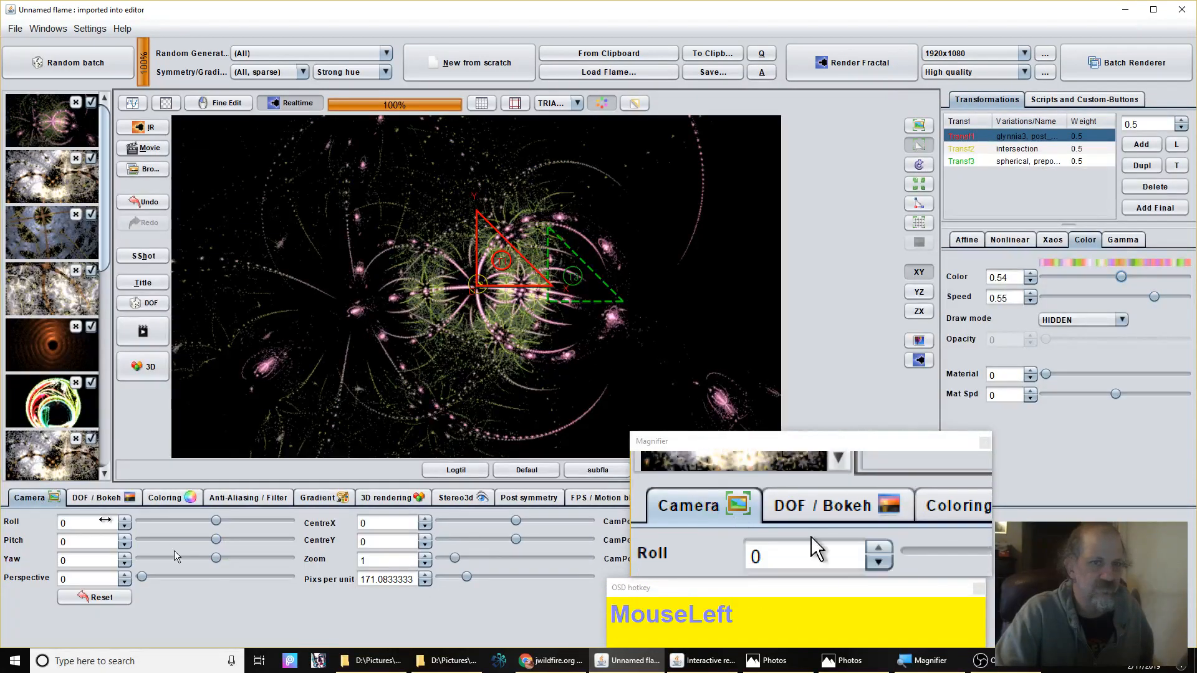
left_click_drag(365, 579, 504, 578)
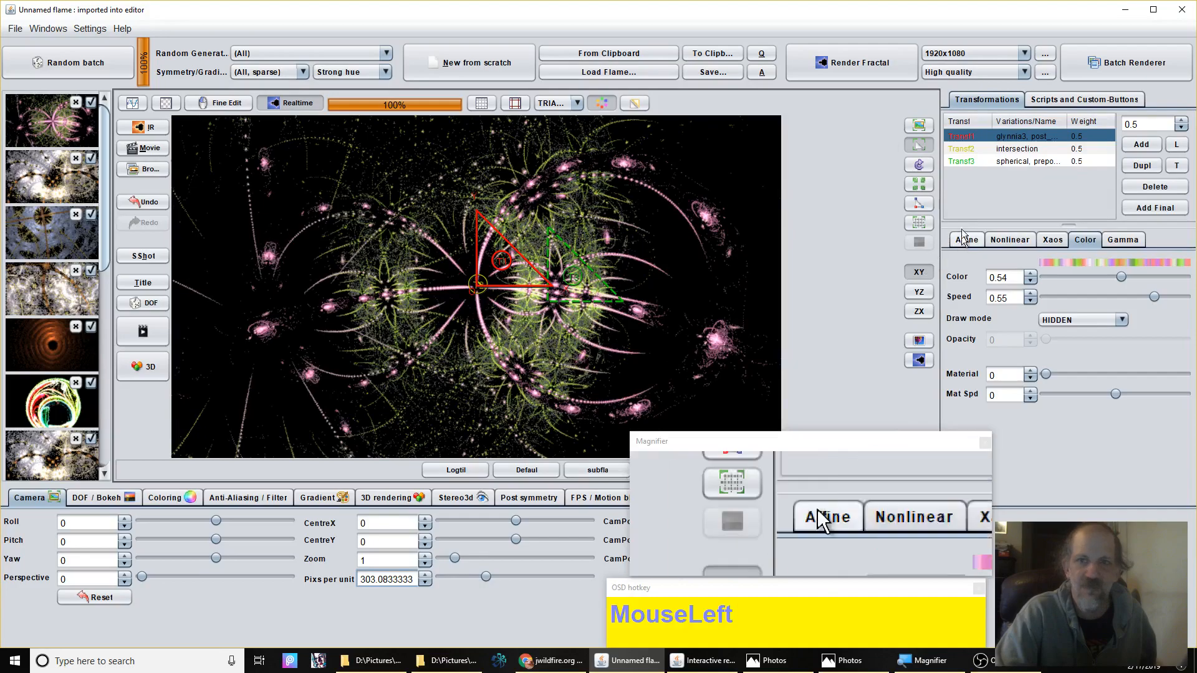
- Reset the third transform's affine triangle to its default position
left_click(990, 161)
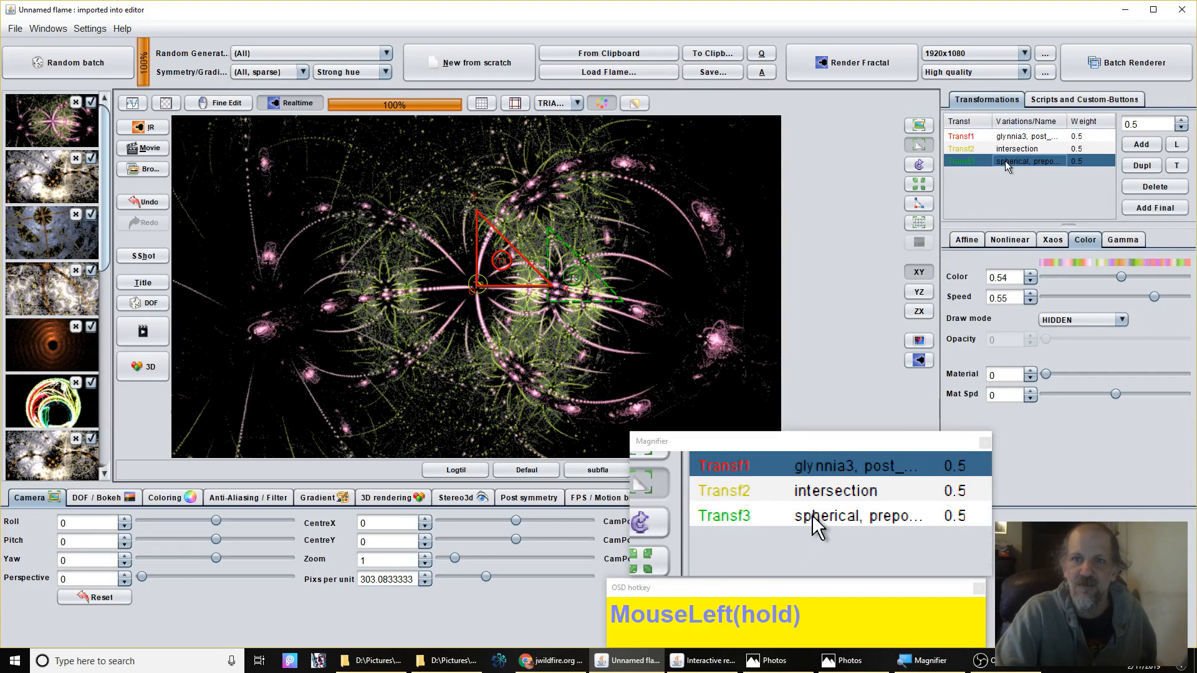
left_click(1015, 244)
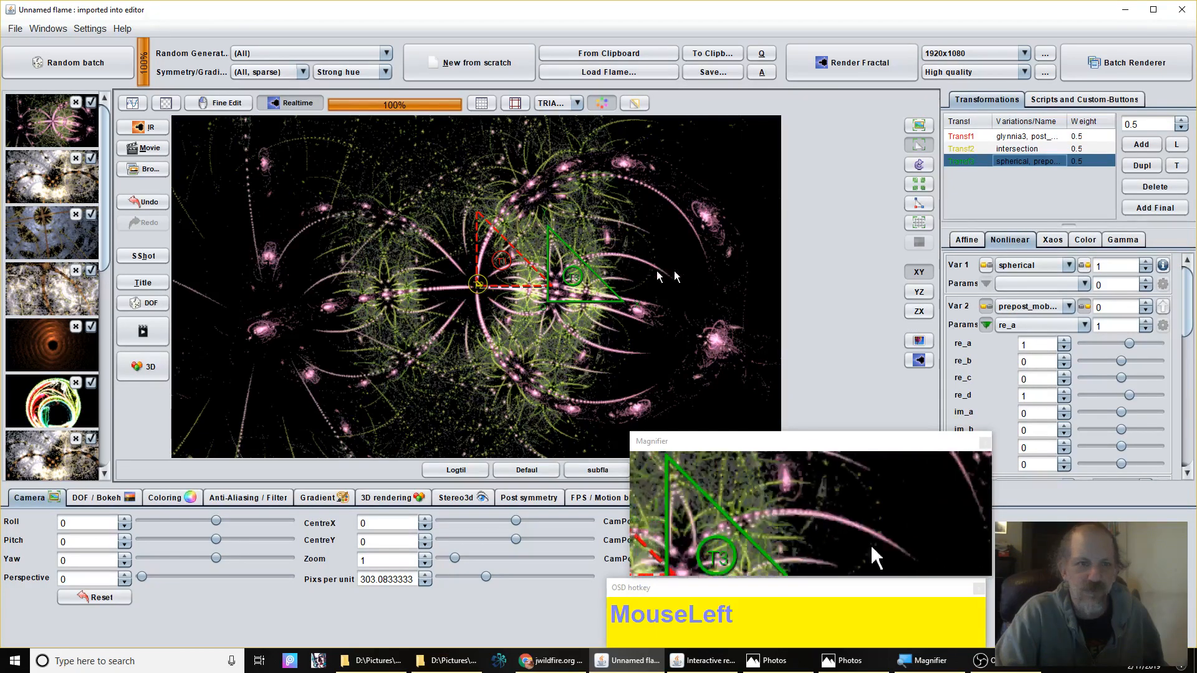
left_click(966, 240)
left_click(1057, 389)
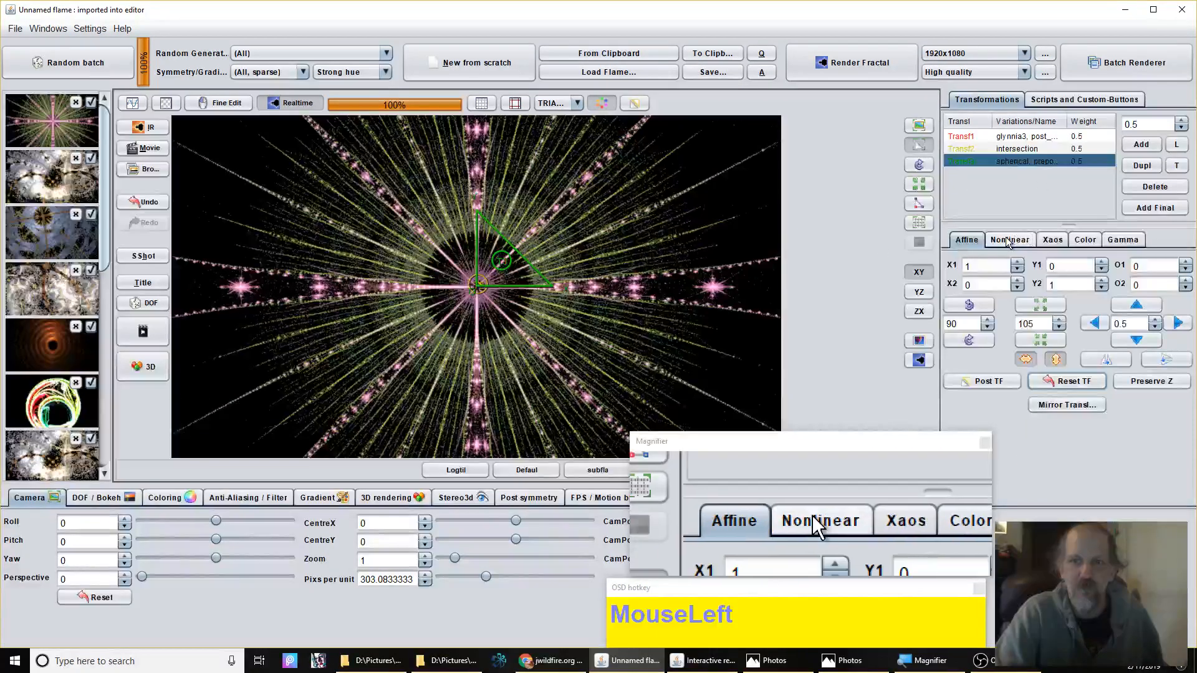
- Set the third transform's prepost_mobius amount to 1 and its re_c parameter to -1.024
left_click(1008, 242)
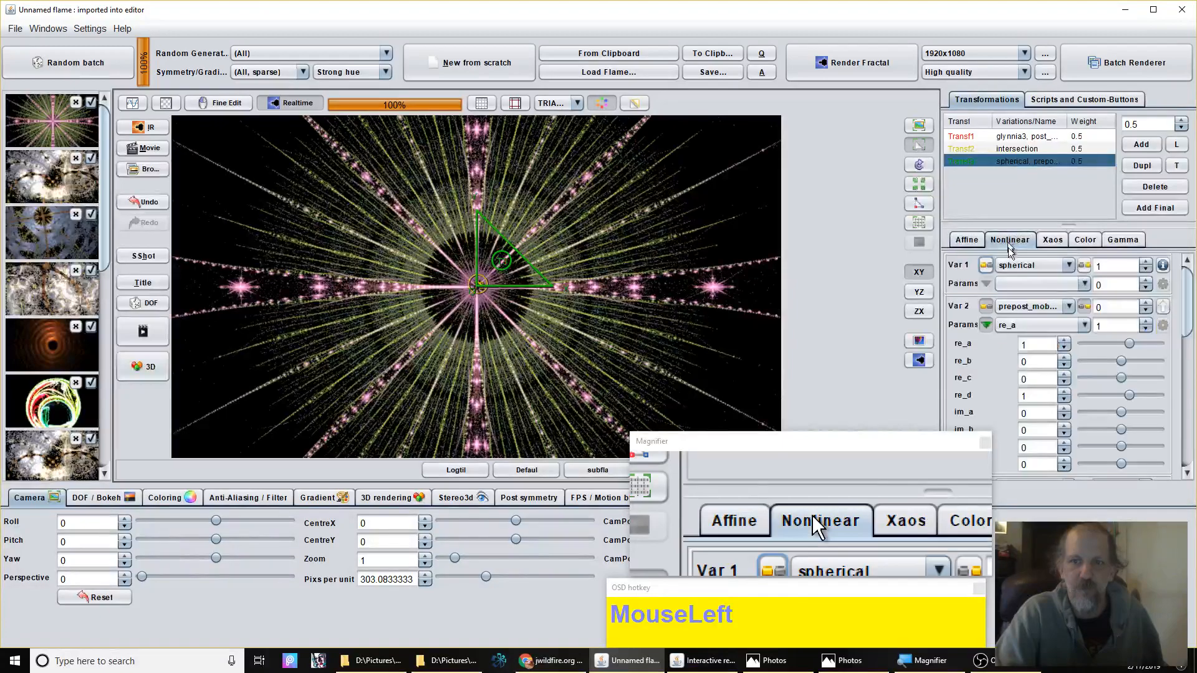
left_click(1037, 378)
left_click_drag(1036, 377, 810, 389)
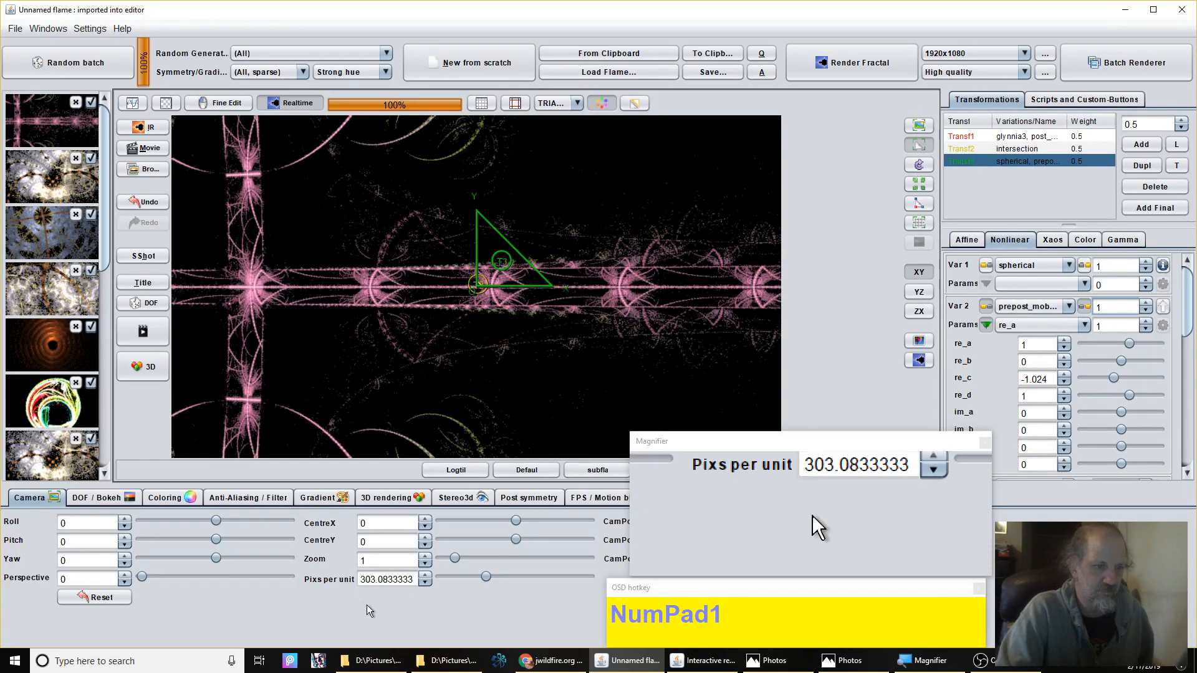
- Lower the camera's pixels per unit to 43.8833333
left_click(397, 580)
left_click_drag(397, 579, 87, 399)
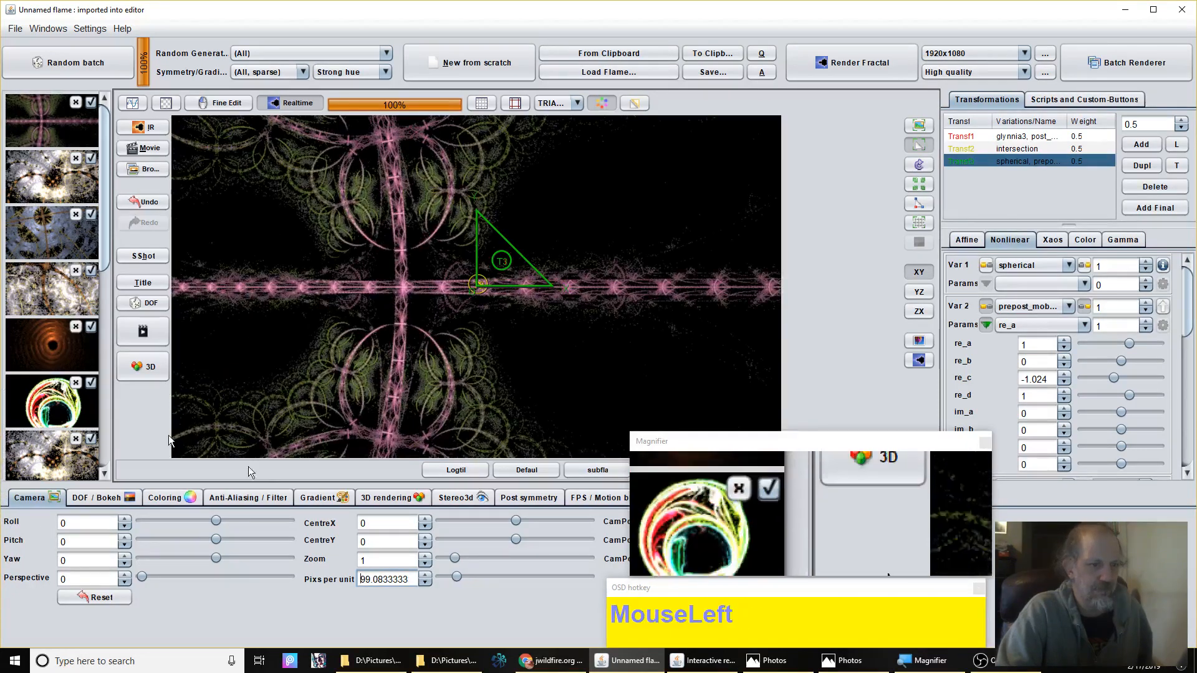
left_click_drag(394, 578, 251, 575)
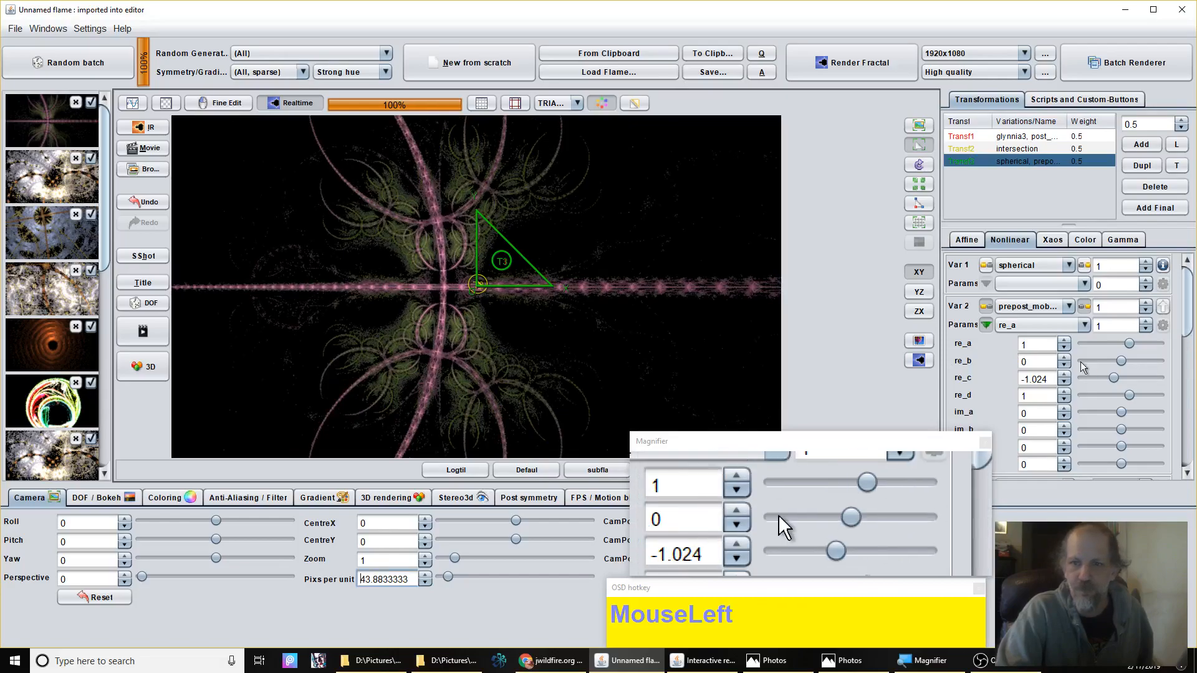
- Set the third transform's prepost_mobius re_c to -1 and raise the flame's brightness to 32.34
left_click_drag(1037, 379, 1037, 380)
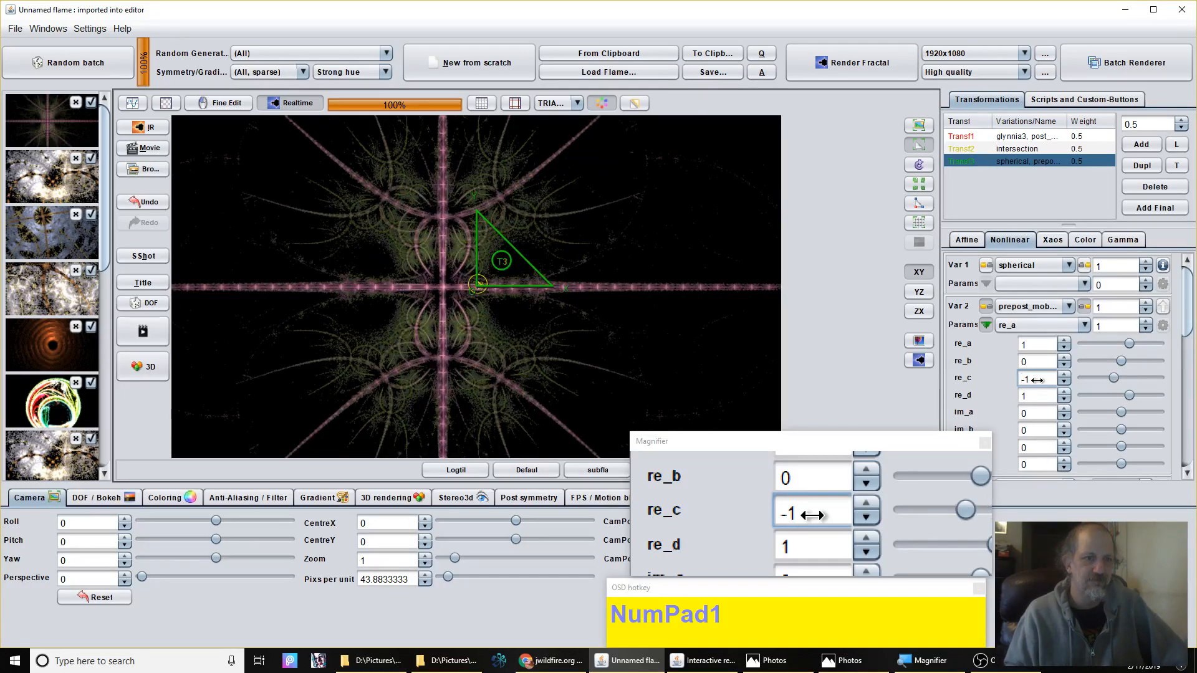
left_click(161, 503)
left_click_drag(186, 521, 986, 515)
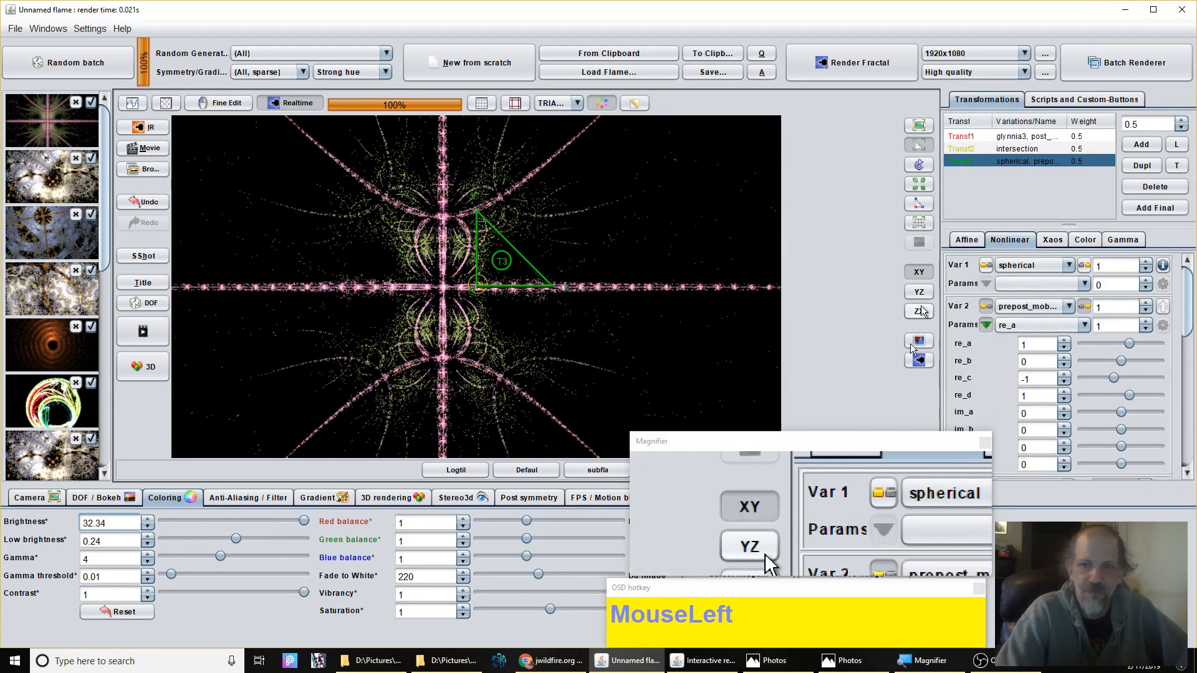
- Render the flame in the preview and store a snapshot of it in the thumbnail list
left_click(918, 360)
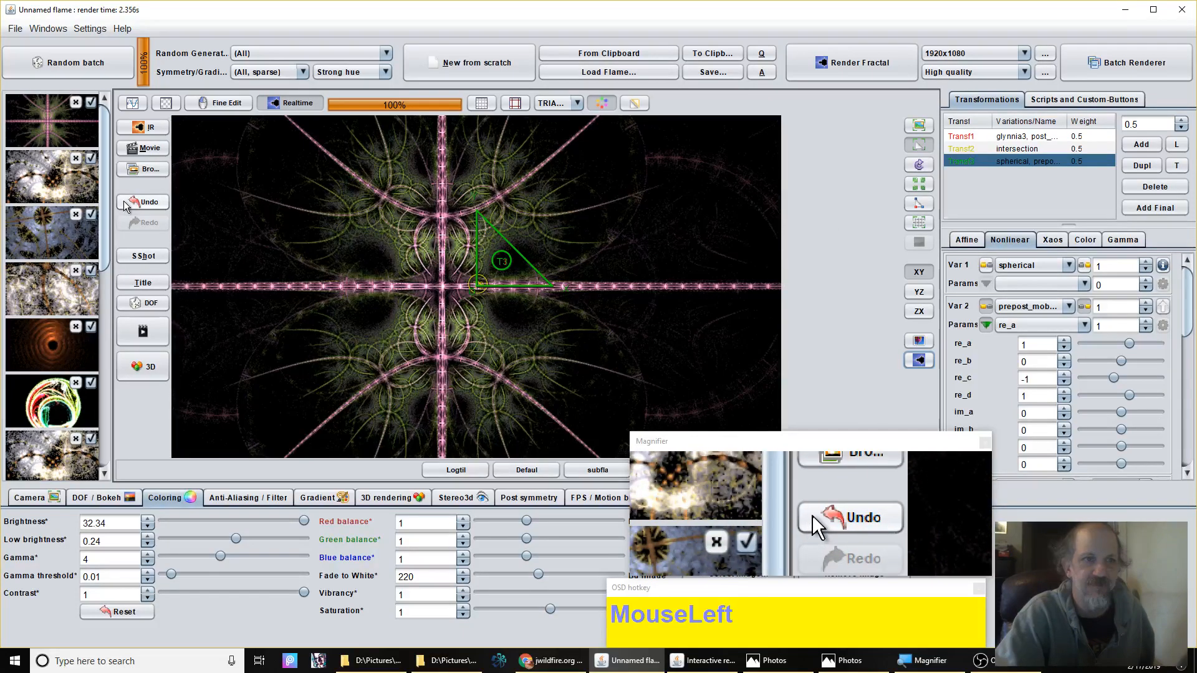
left_click(144, 257)
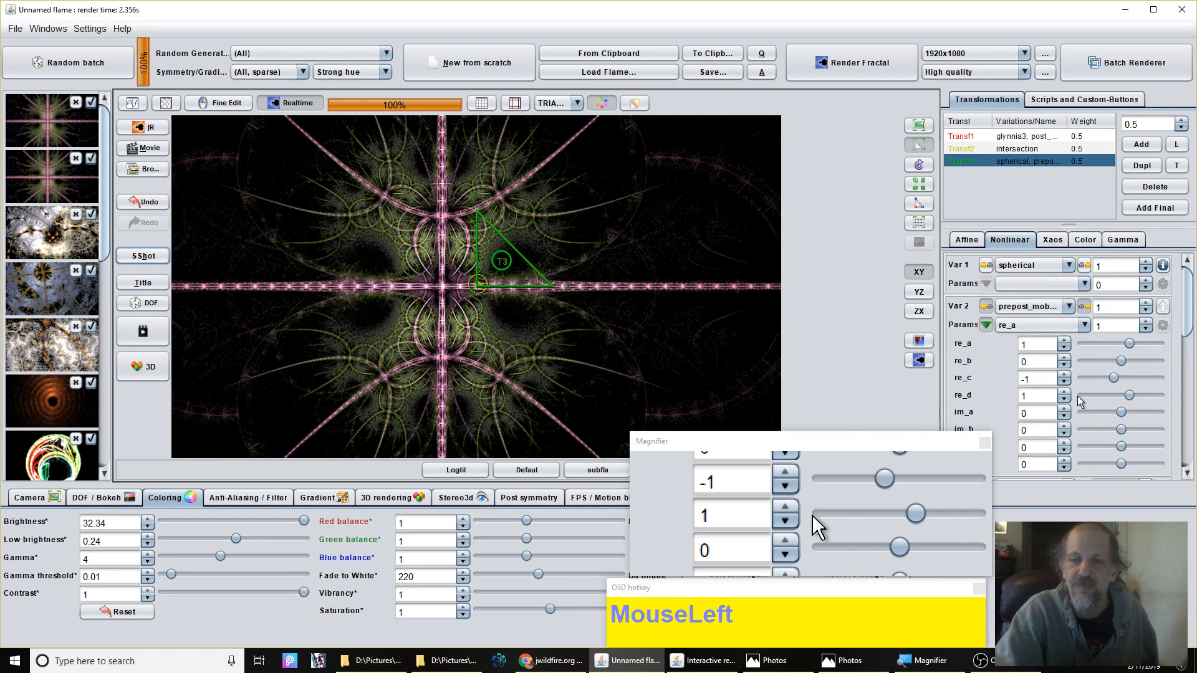
- Replace the third transform's spherical variation with inversion
left_click(1016, 276)
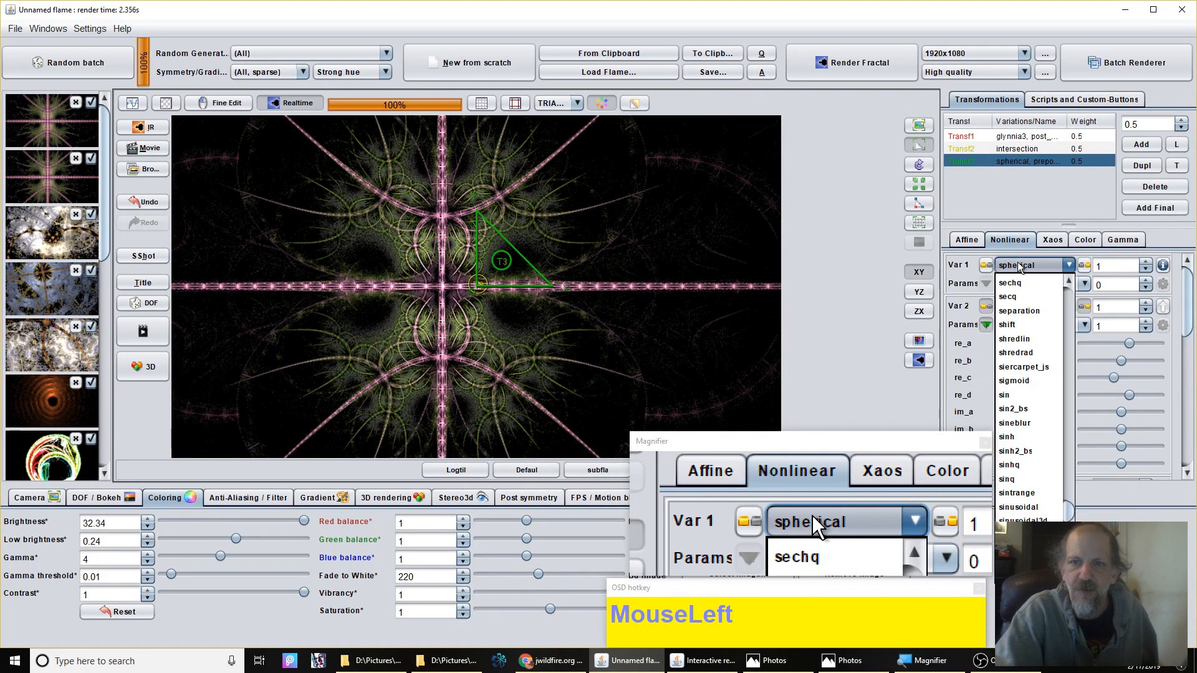
scroll(1023, 377, "up", 7)
scroll(1023, 378, "up", 20)
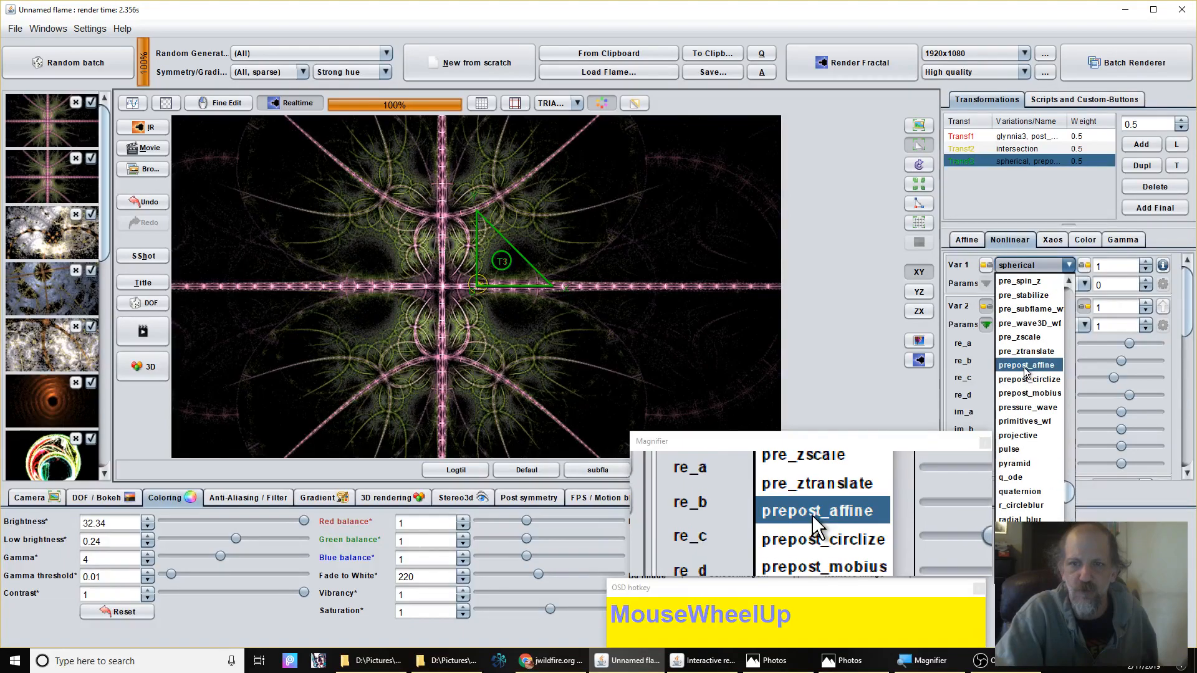
scroll(1025, 369, "up", 20)
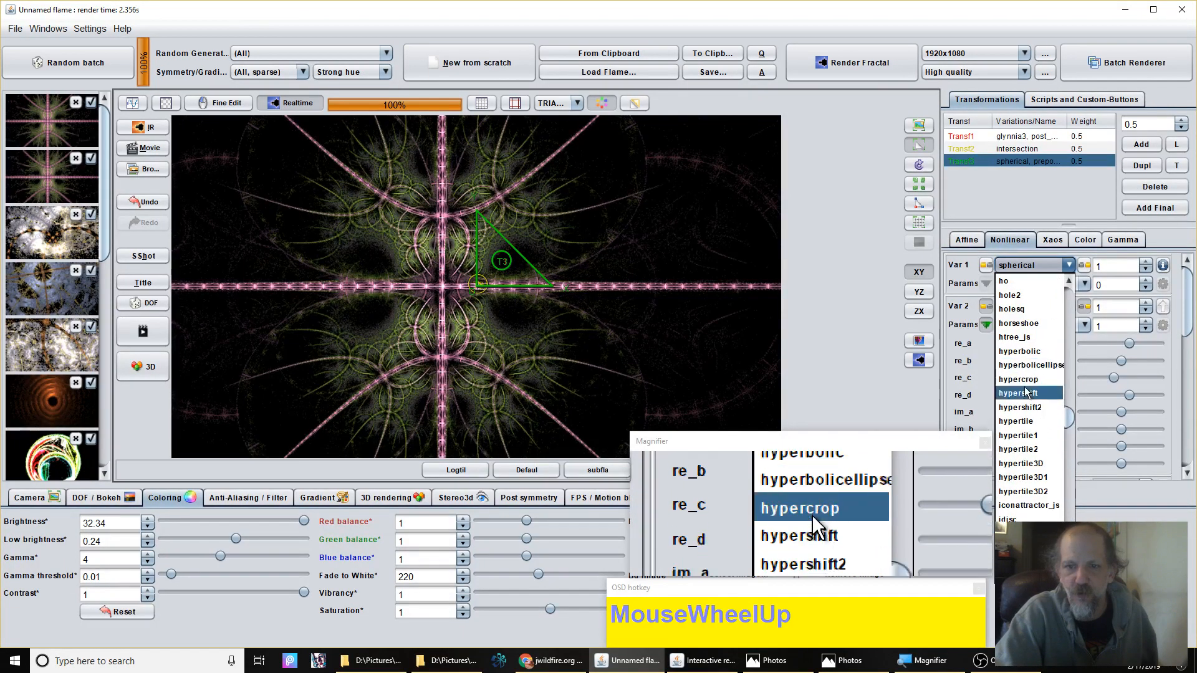
scroll(1027, 515, "down", 3)
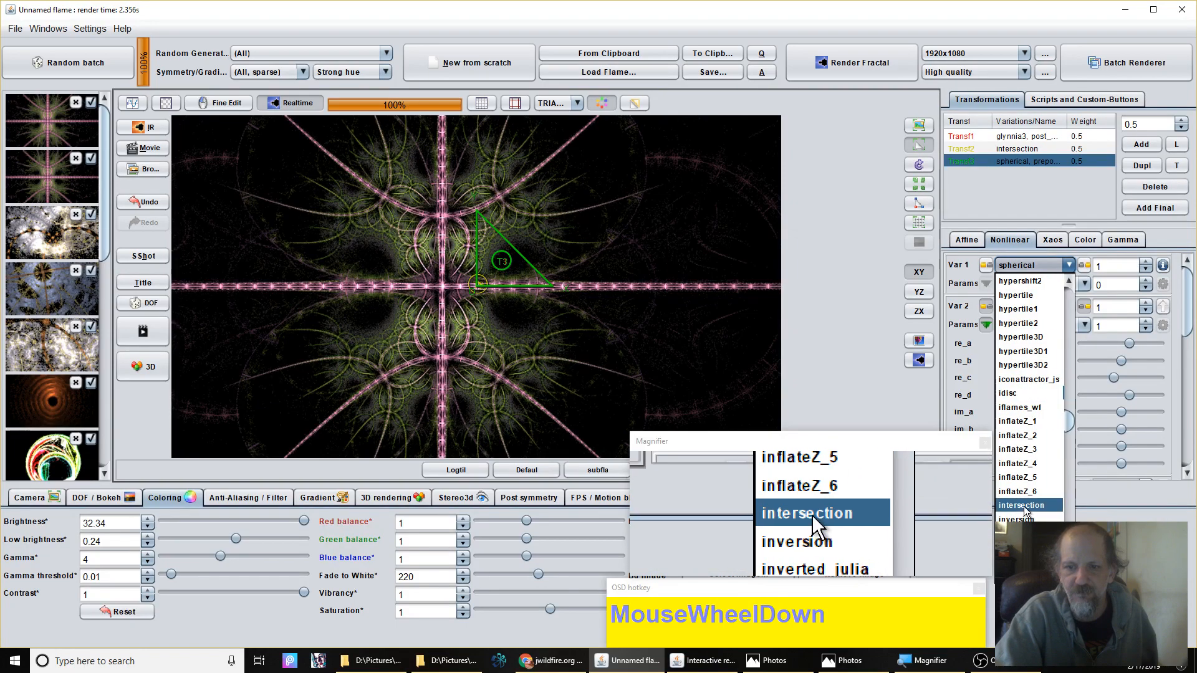
left_click(1024, 521)
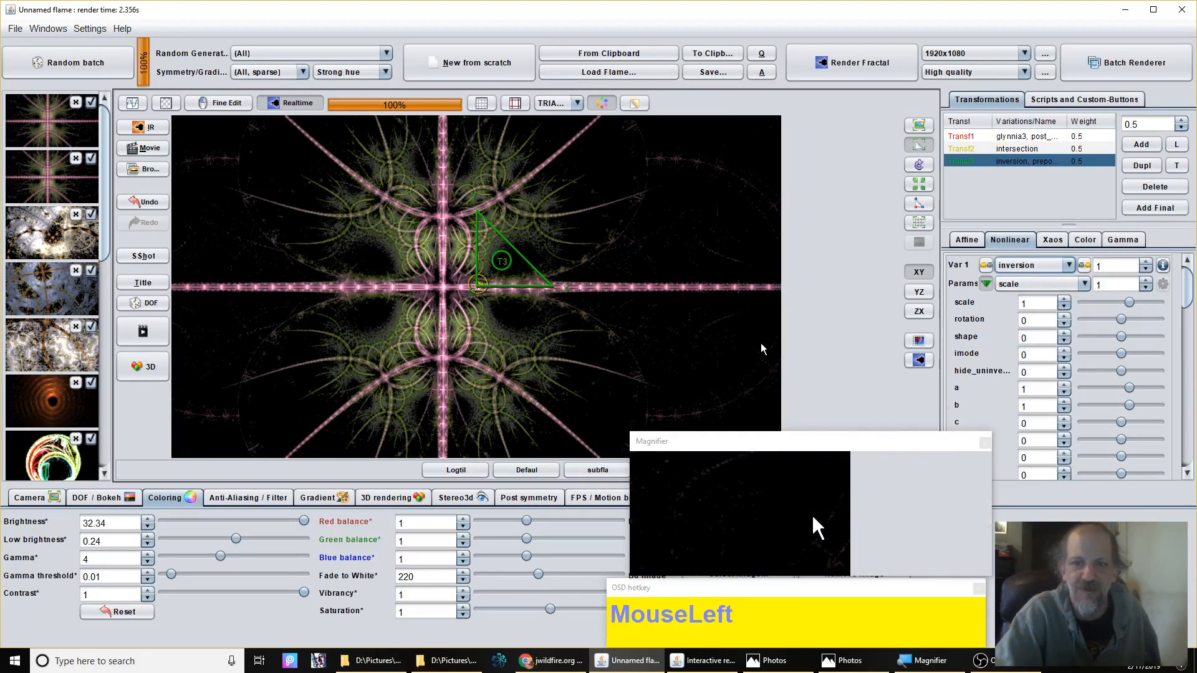
- Try the inversion's imode at 1, return it to 0, and set its shape parameter to 1
left_click(1066, 351)
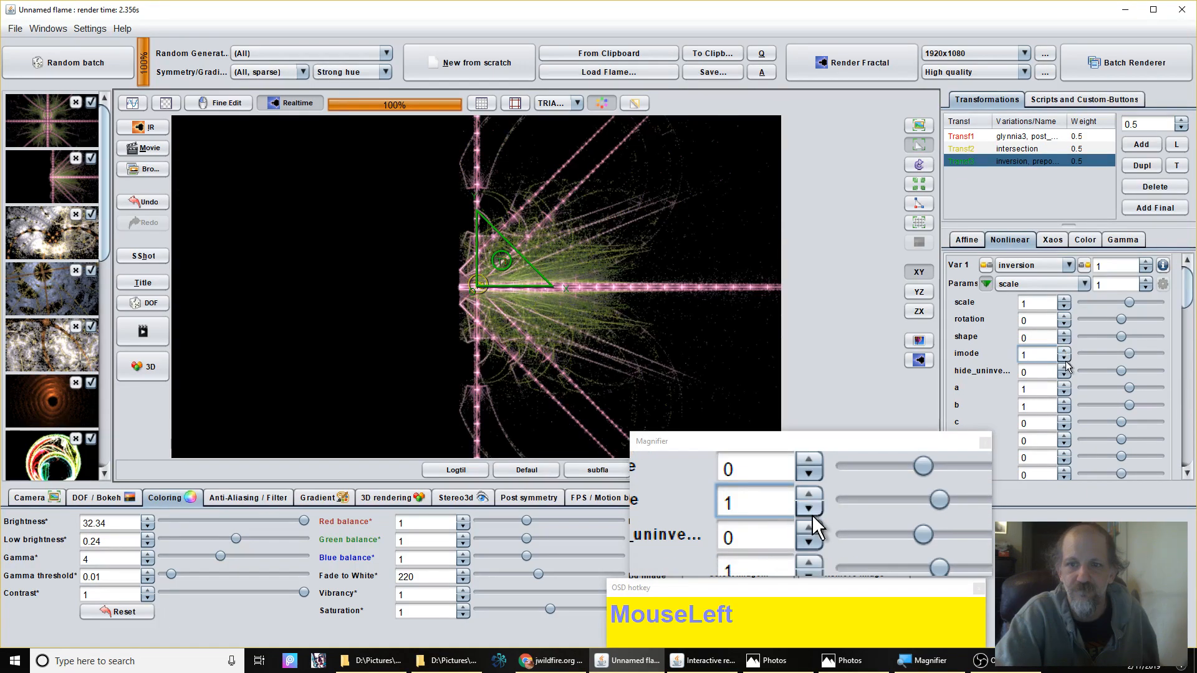
left_click(1066, 360)
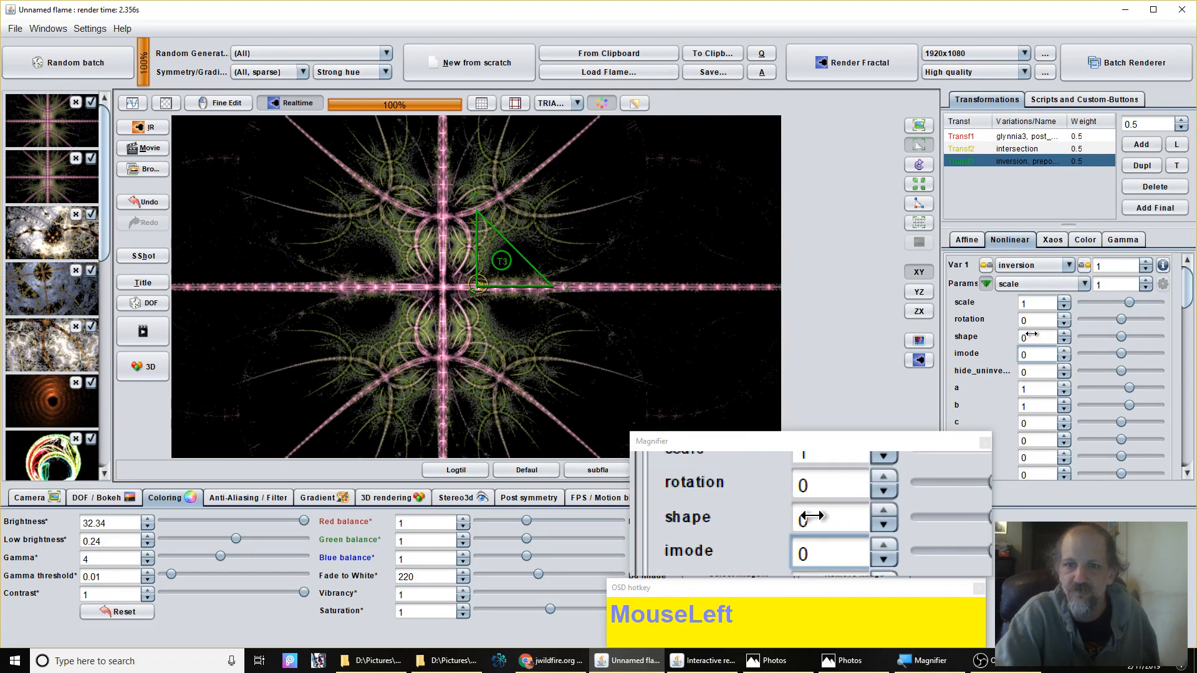
left_click(1066, 334)
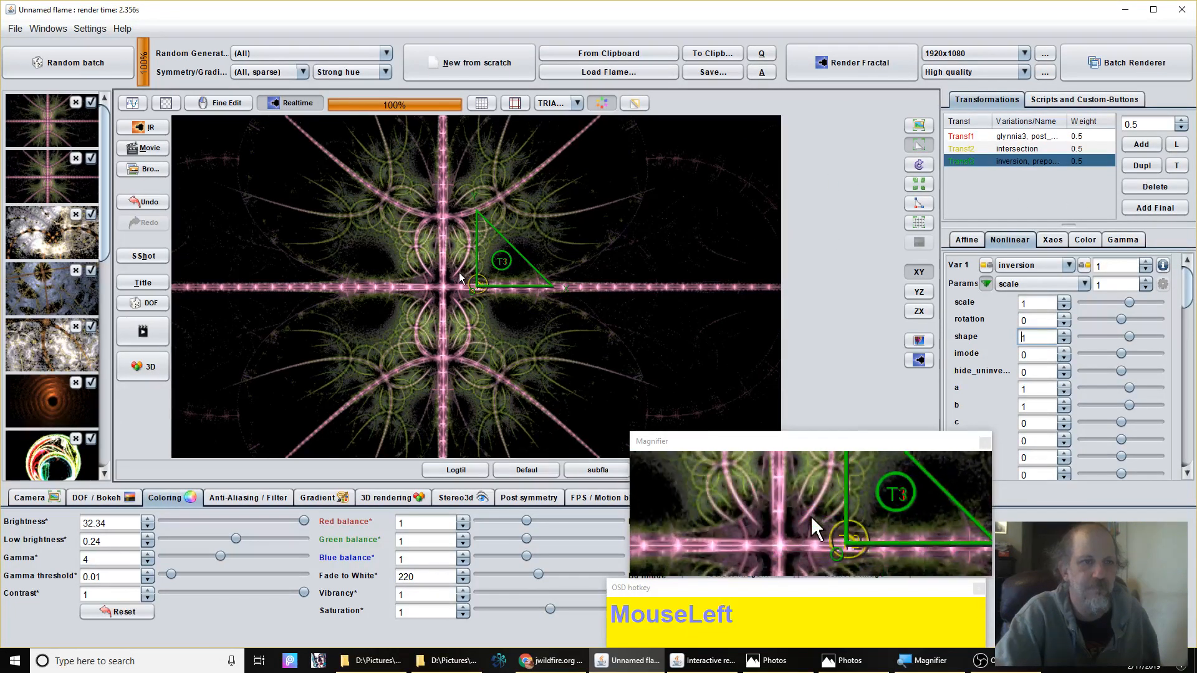
- Try rotating and shifting the third transform's affine triangle on the preview
left_click_drag(476, 284, 839, 278)
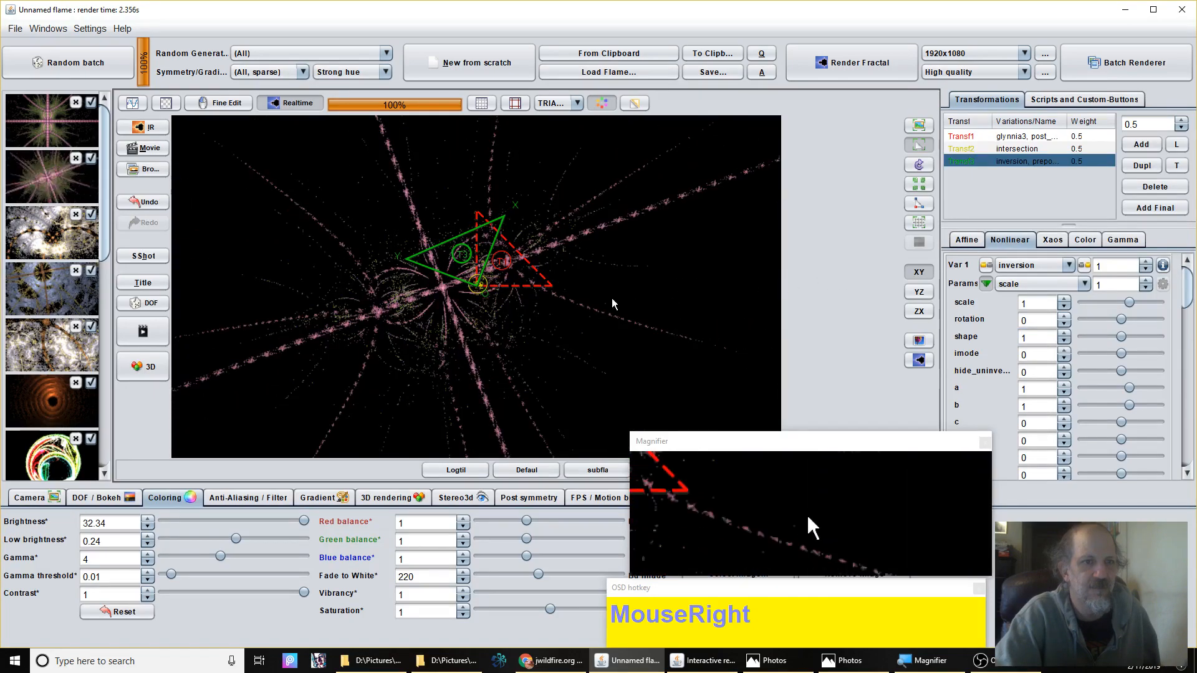
left_click_drag(465, 306, 512, 232)
left_click_drag(571, 262, 717, 265)
left_click_drag(489, 271, 416, 328)
- Try the third transform's prepost_mobius re_b parameter at -2.652
left_click_drag(1187, 284, 1187, 390)
left_click_drag(1026, 320, 1121, 317)
left_click_drag(970, 329, 513, 319)
- Turn the third transform's triangle upright, move it near the first transform's triangle, and enlarge it slightly
right_click(512, 319)
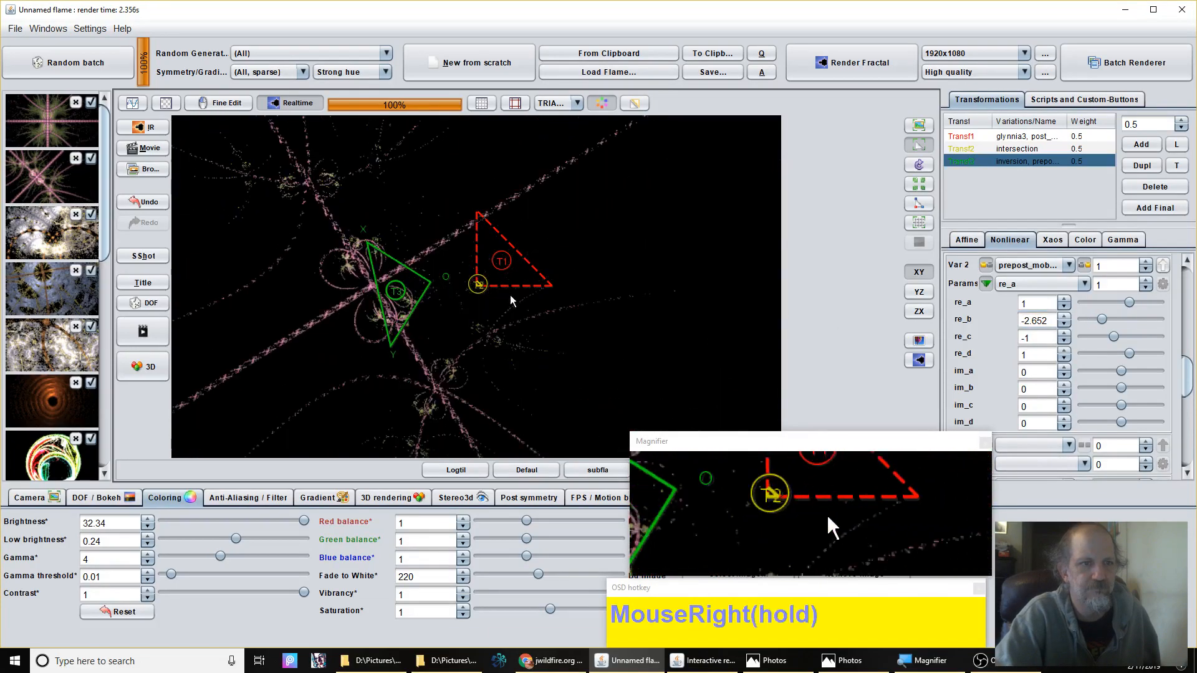
left_click_drag(1100, 295, 452, 286)
scroll(453, 287, "up", 2)
scroll(453, 286, "up", 1)
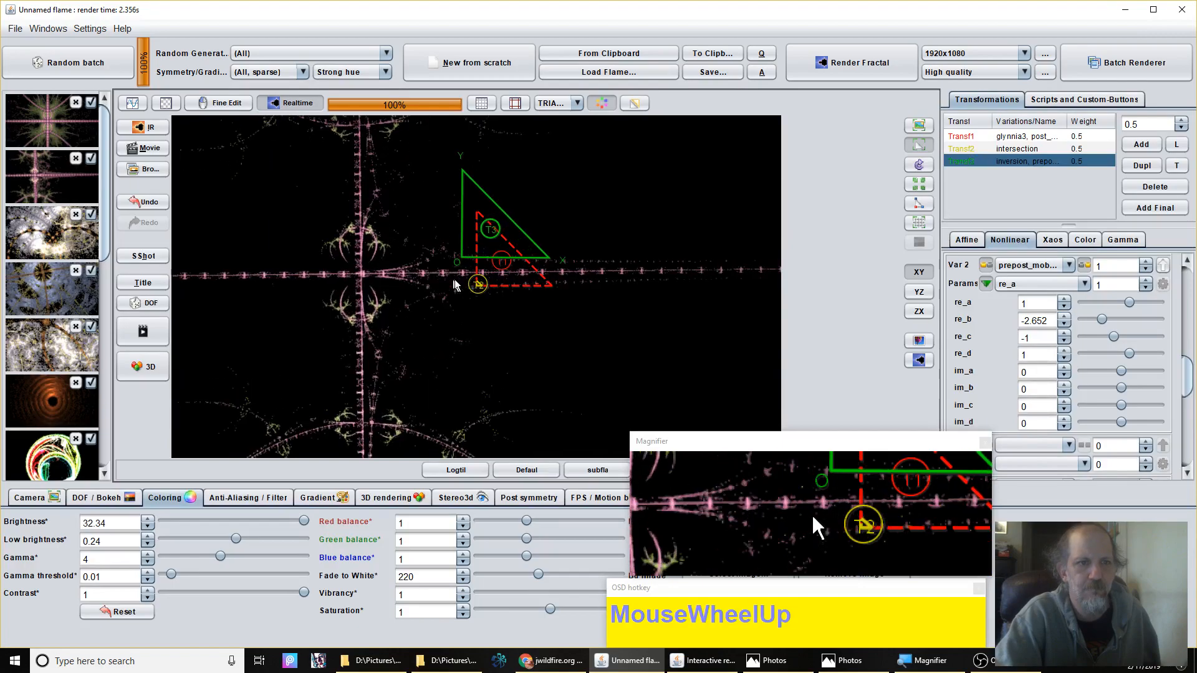
- Try prepost_mobius with re_b at -1.884 and im_c at -0.464
left_click_drag(1045, 322, 1102, 355)
left_click_drag(1030, 406, 803, 369)
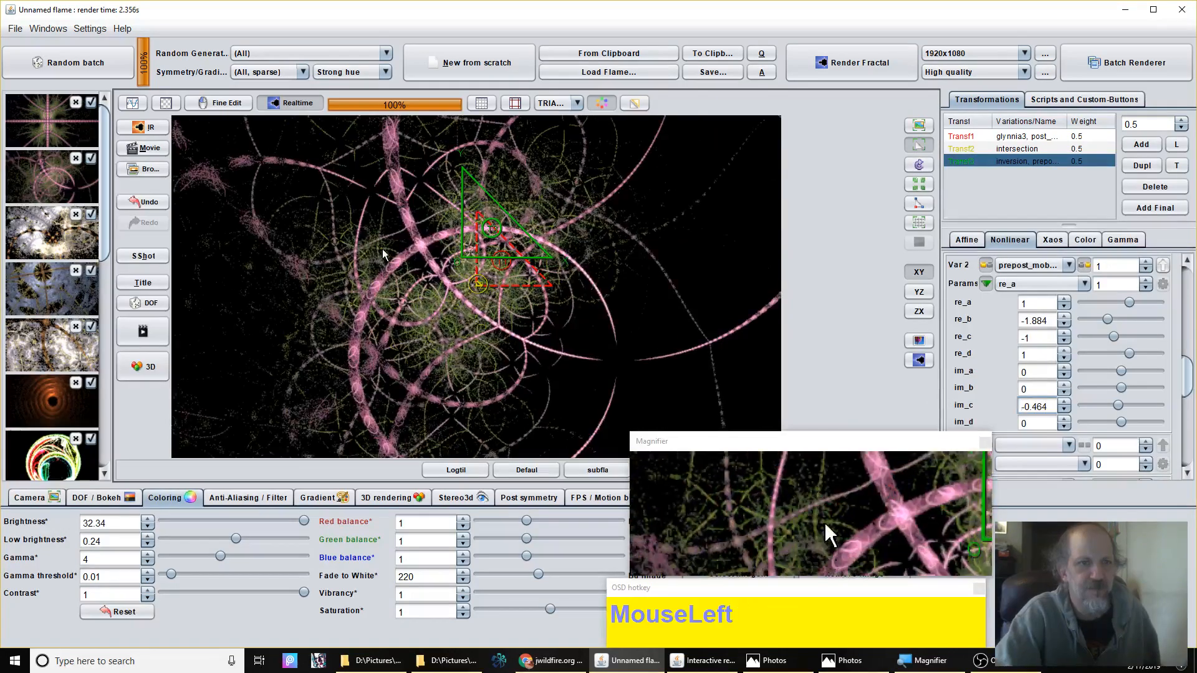
- Shrink the third transform's triangle and move it almost exactly over the first transform's triangle
left_click_drag(477, 227, 541, 295)
scroll(541, 295, "down", 2)
scroll(541, 295, "down", 2)
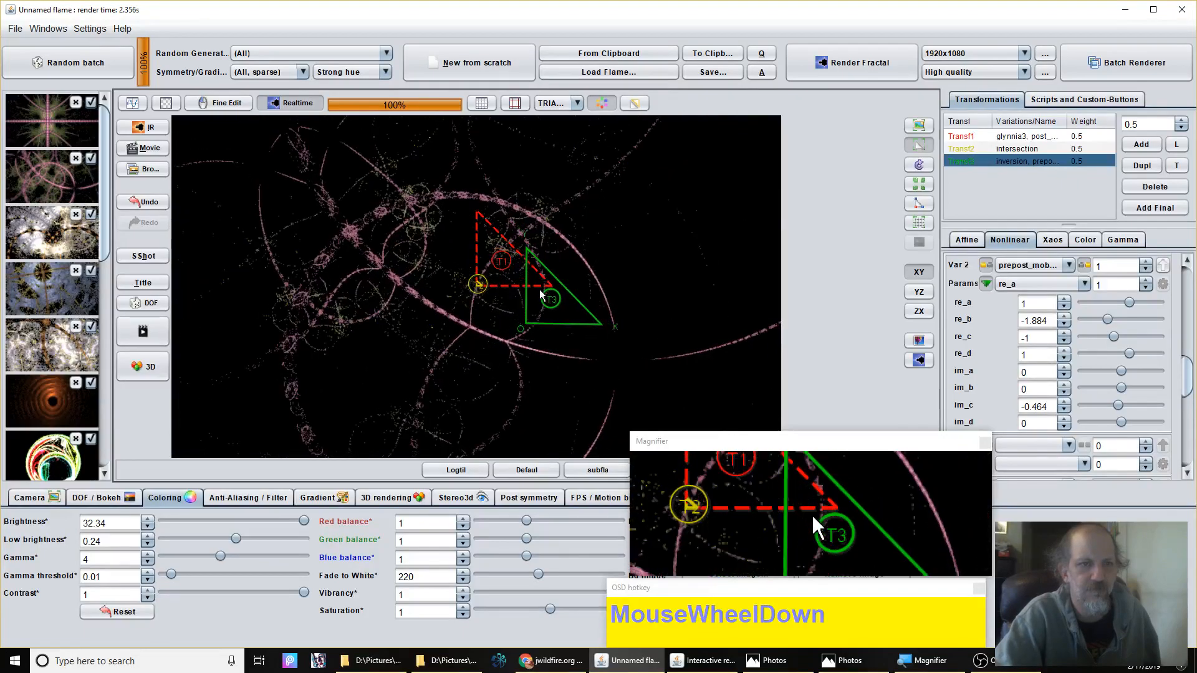
left_click(631, 272)
left_click_drag(631, 273, 501, 248)
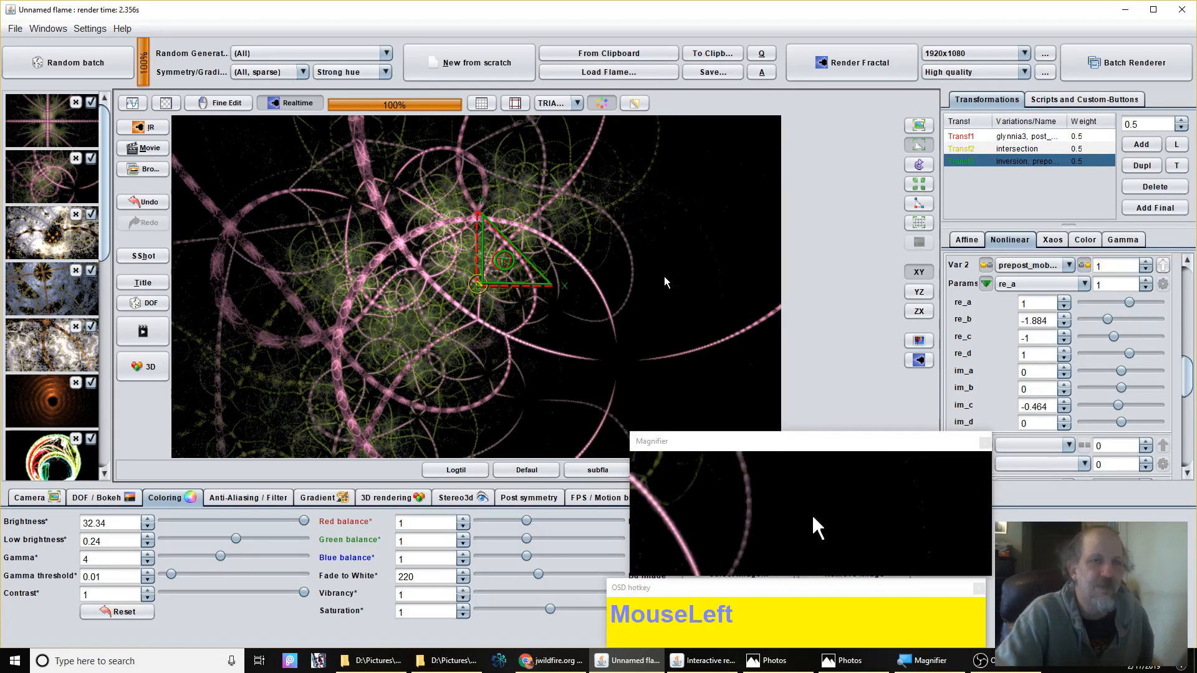
- Set the third transform's prepost_mobius im_c and re_b parameters back to 0
left_click(1043, 406)
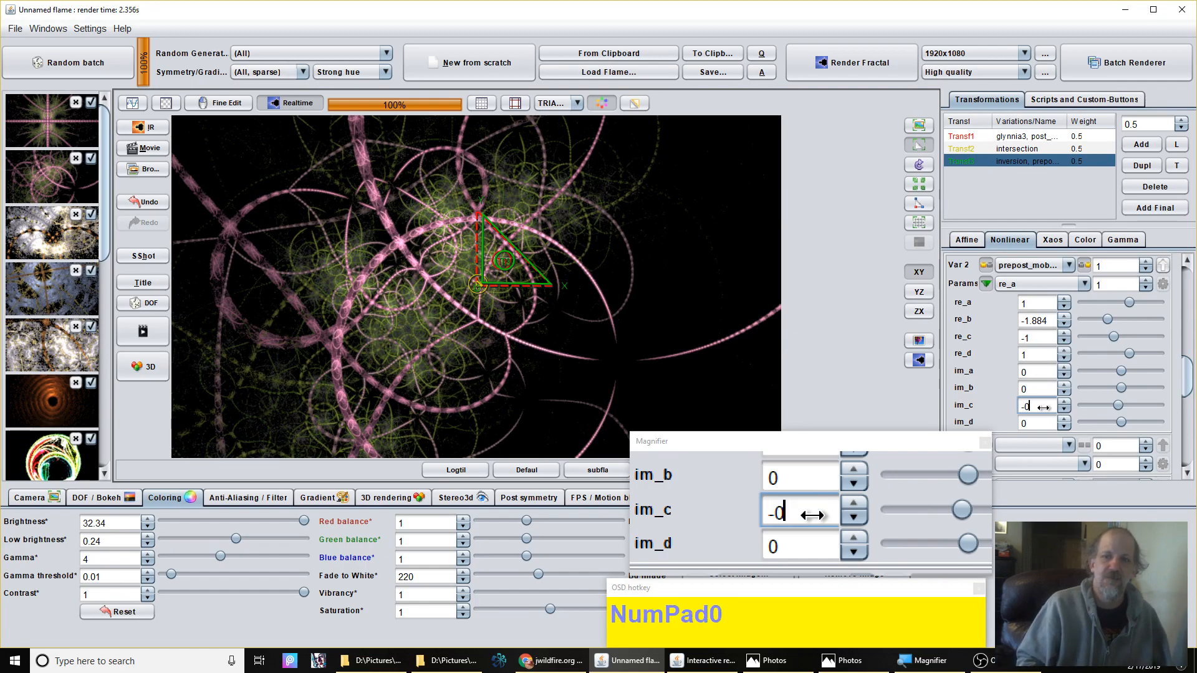
left_click(1058, 321)
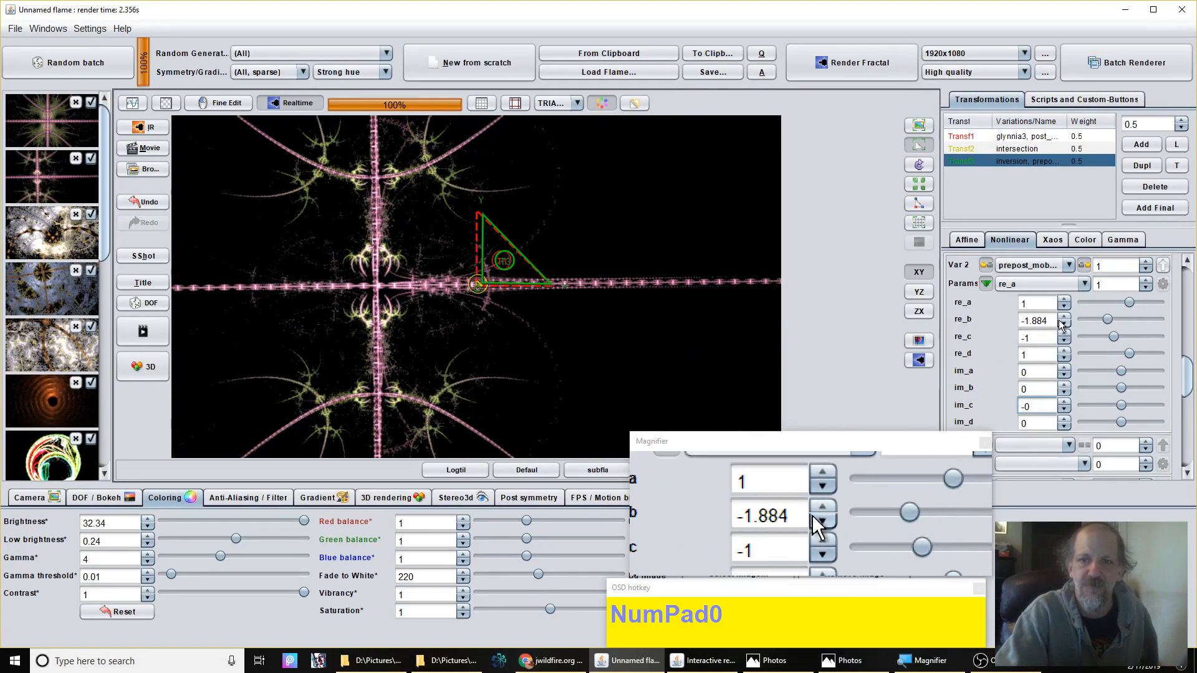
left_click(1059, 323)
left_click_drag(1032, 314, 1030, 315)
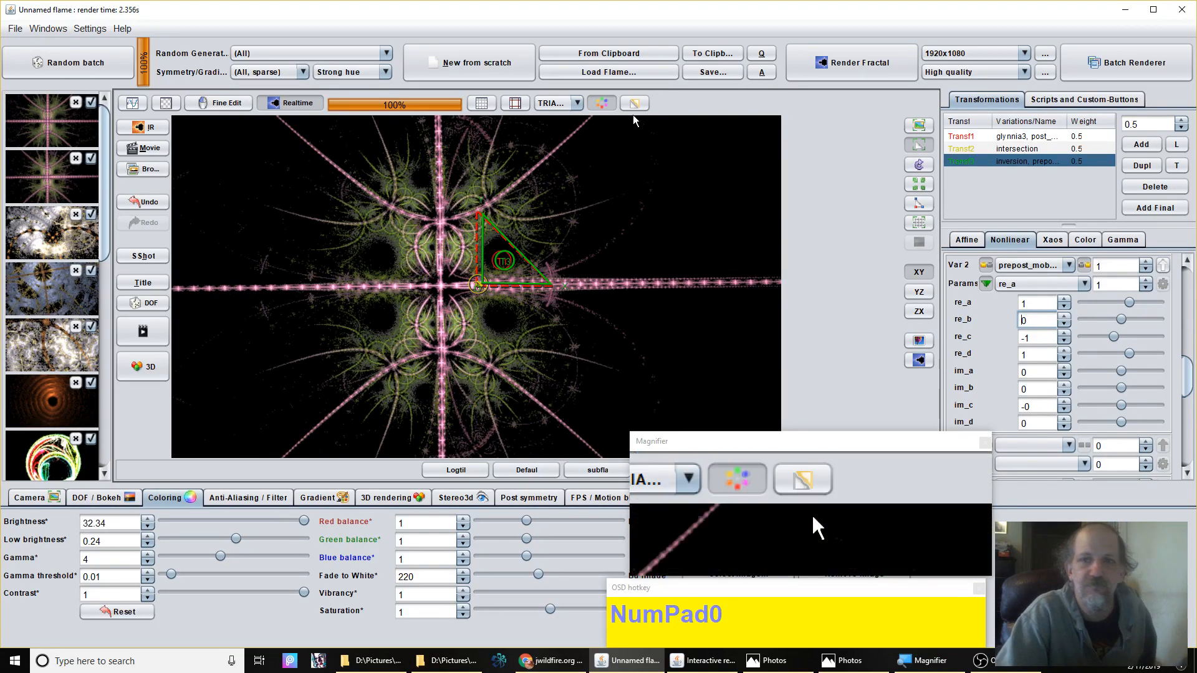
- Reset the third transform's affine triangle to its default values
left_click(967, 240)
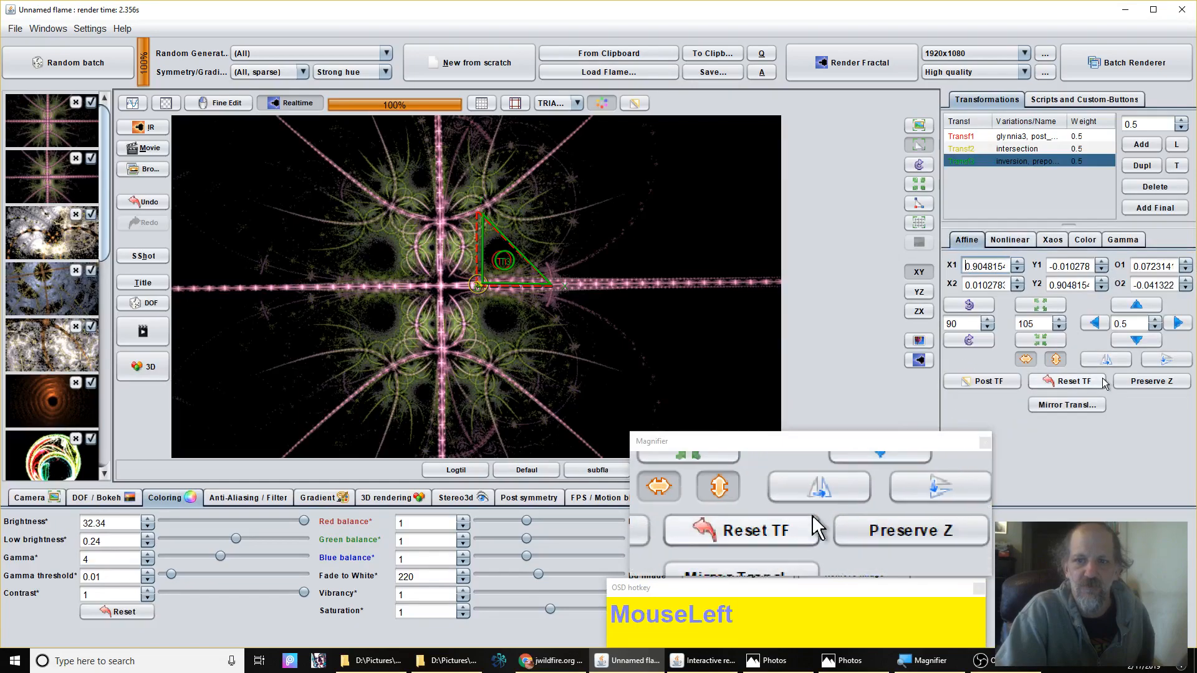
left_click(1069, 381)
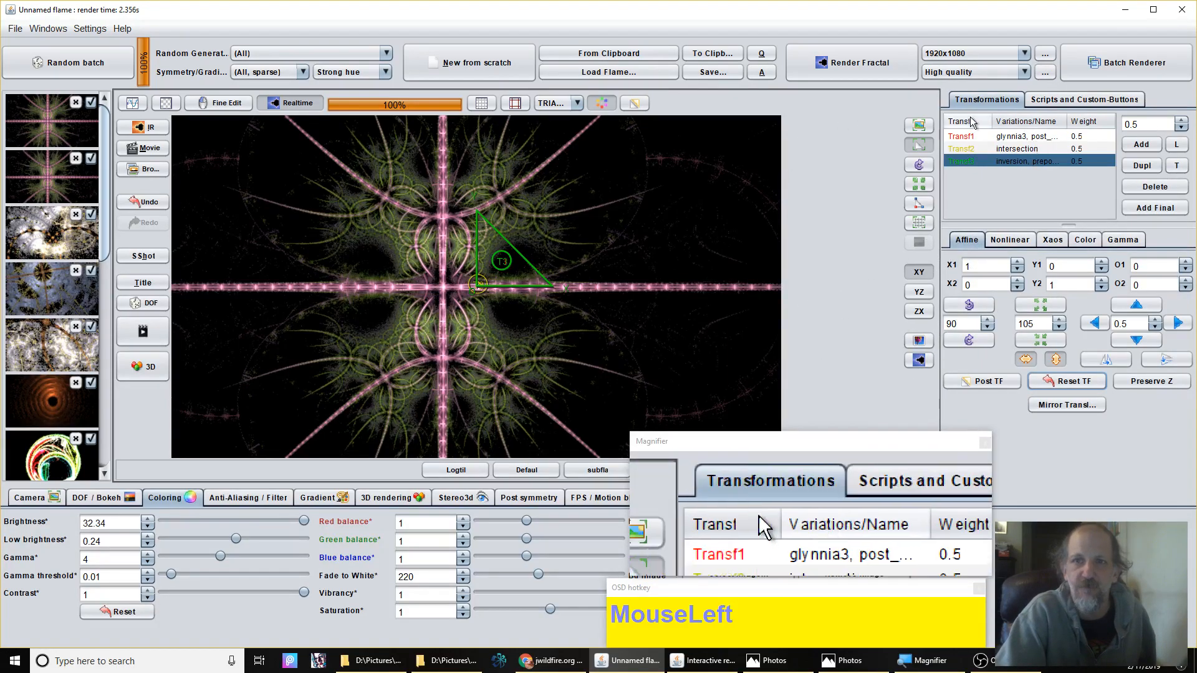
- Open the 1 TESTING folder inside the user's own scripts
left_click(1063, 100)
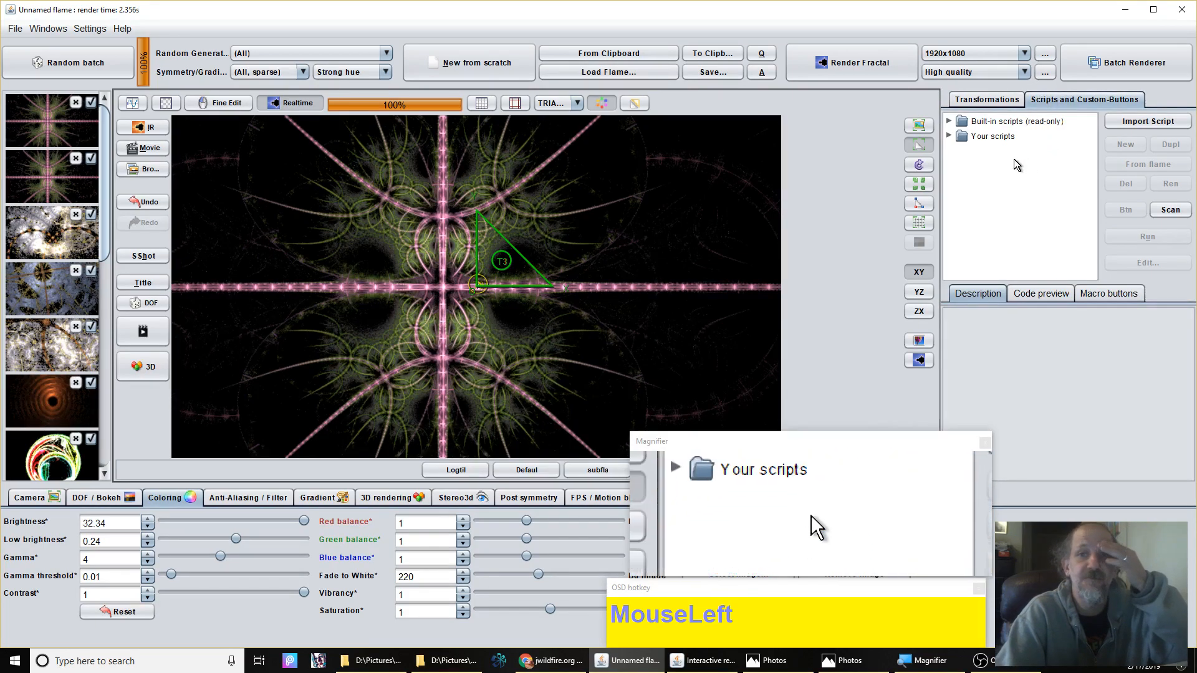
left_click(992, 139)
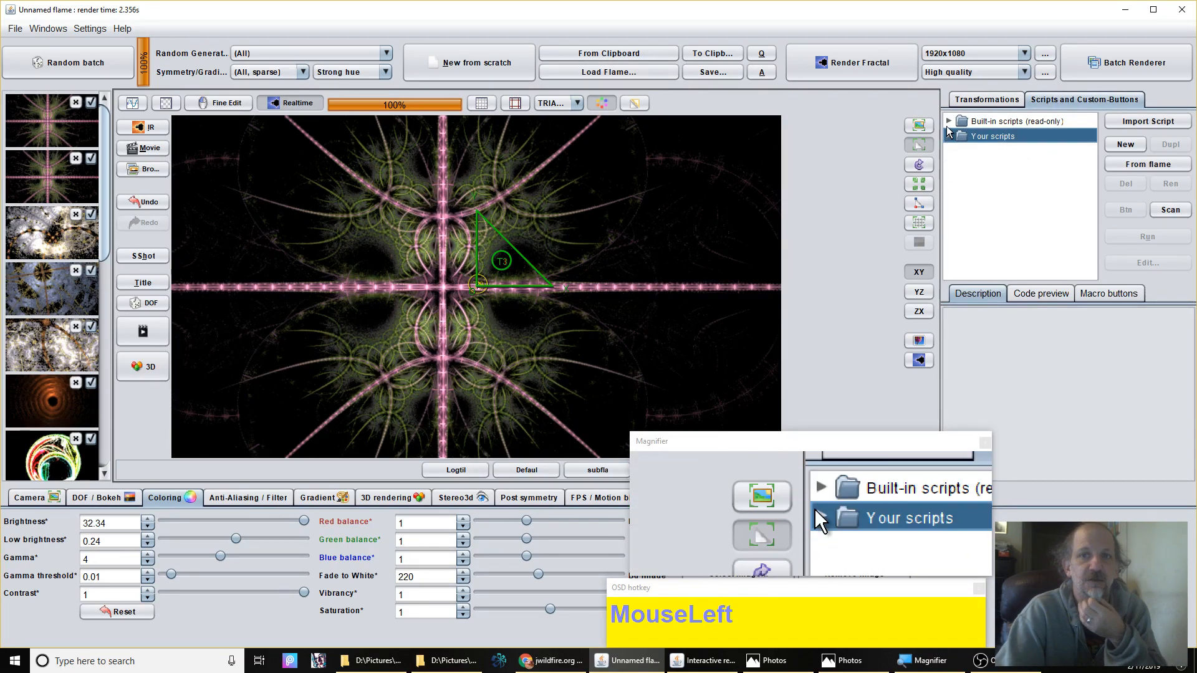
double_click(985, 133)
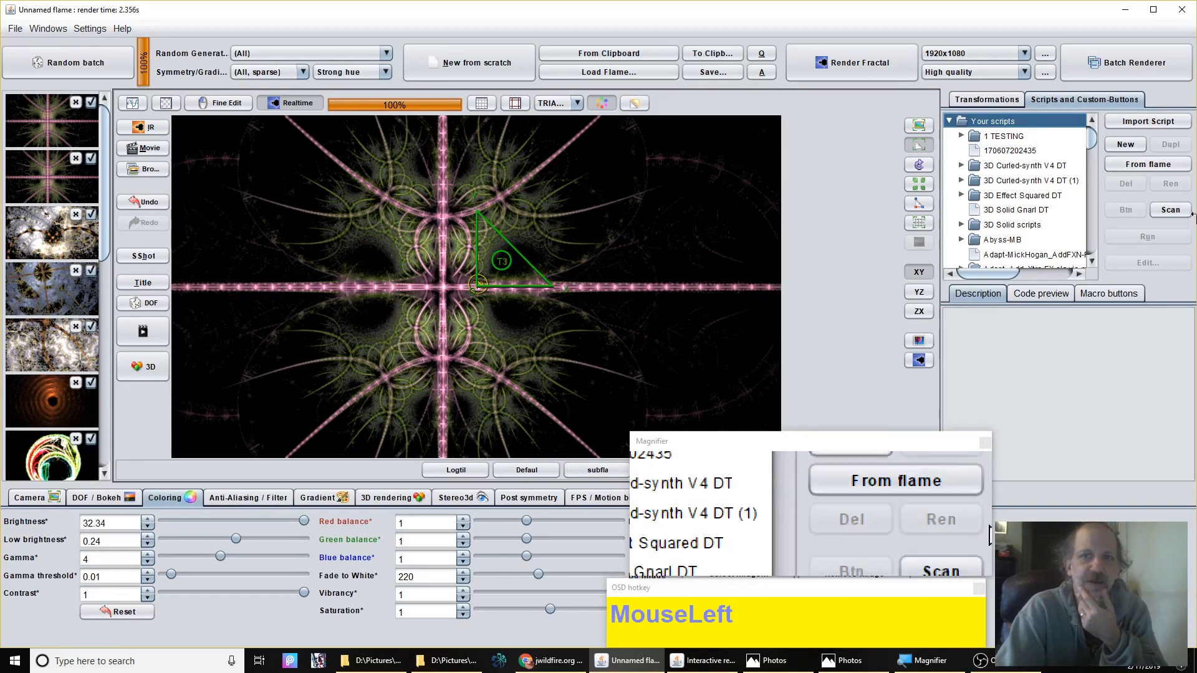
left_click(1000, 136)
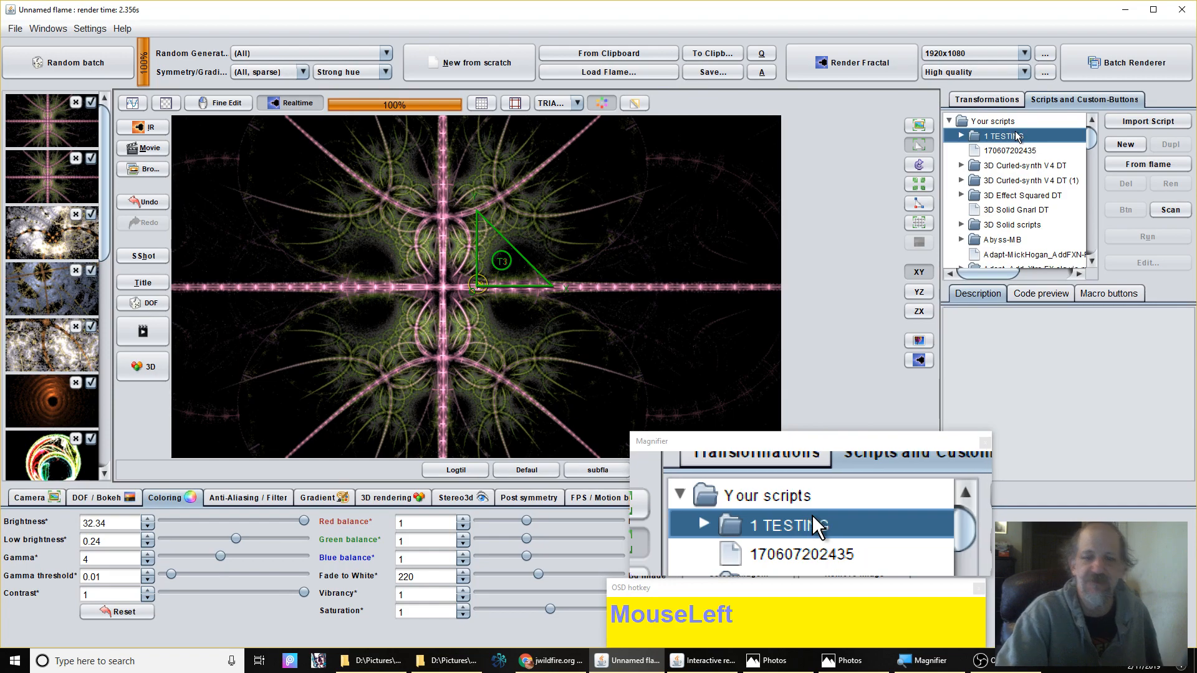
double_click(996, 136)
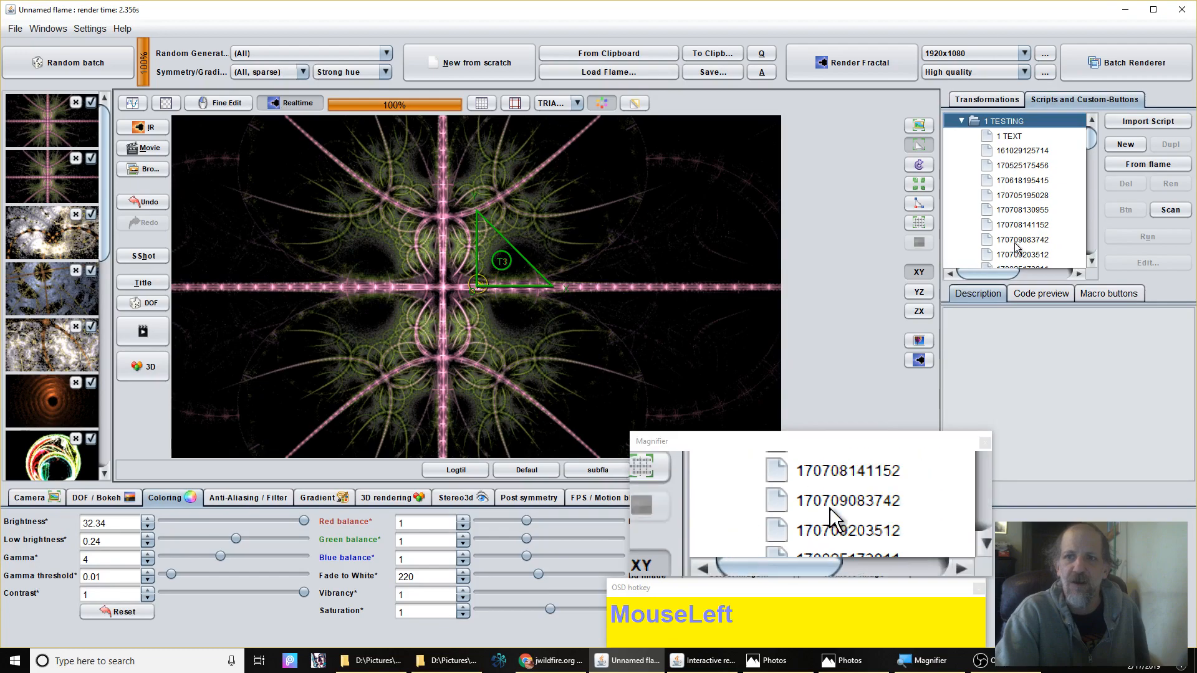
- Convert the current flame into a script named "Glynntersection BS" in the 1 TESTING folder and locate it in the list
left_click(1162, 161)
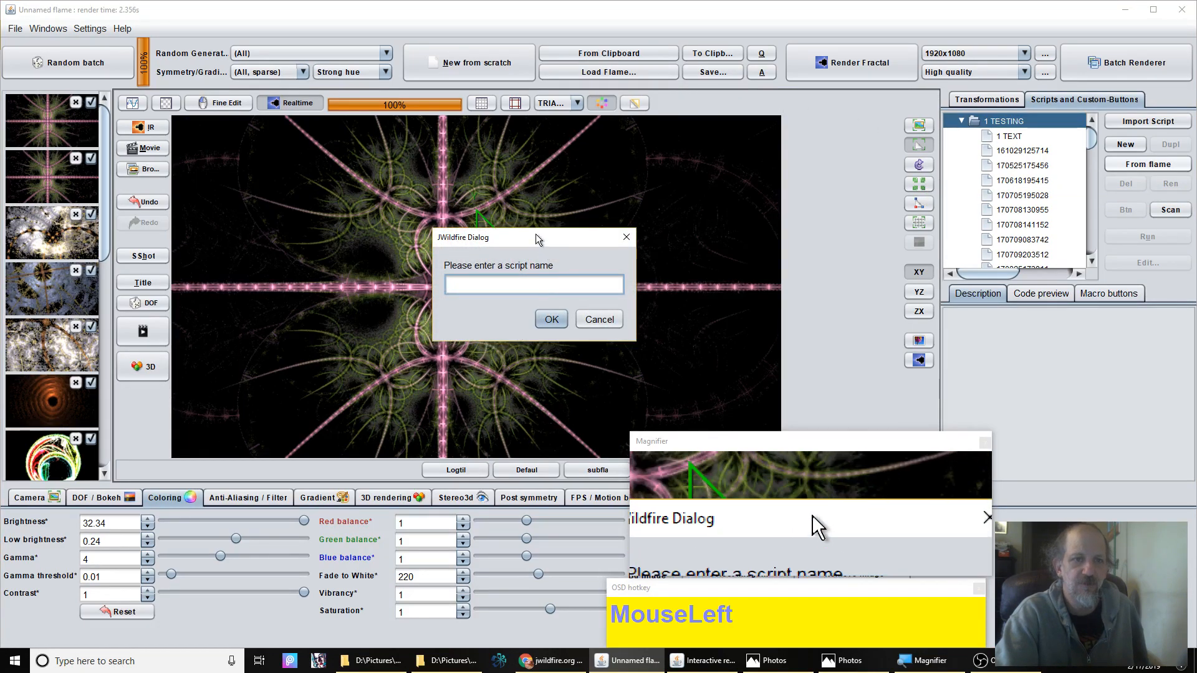
left_click_drag(545, 238, 801, 189)
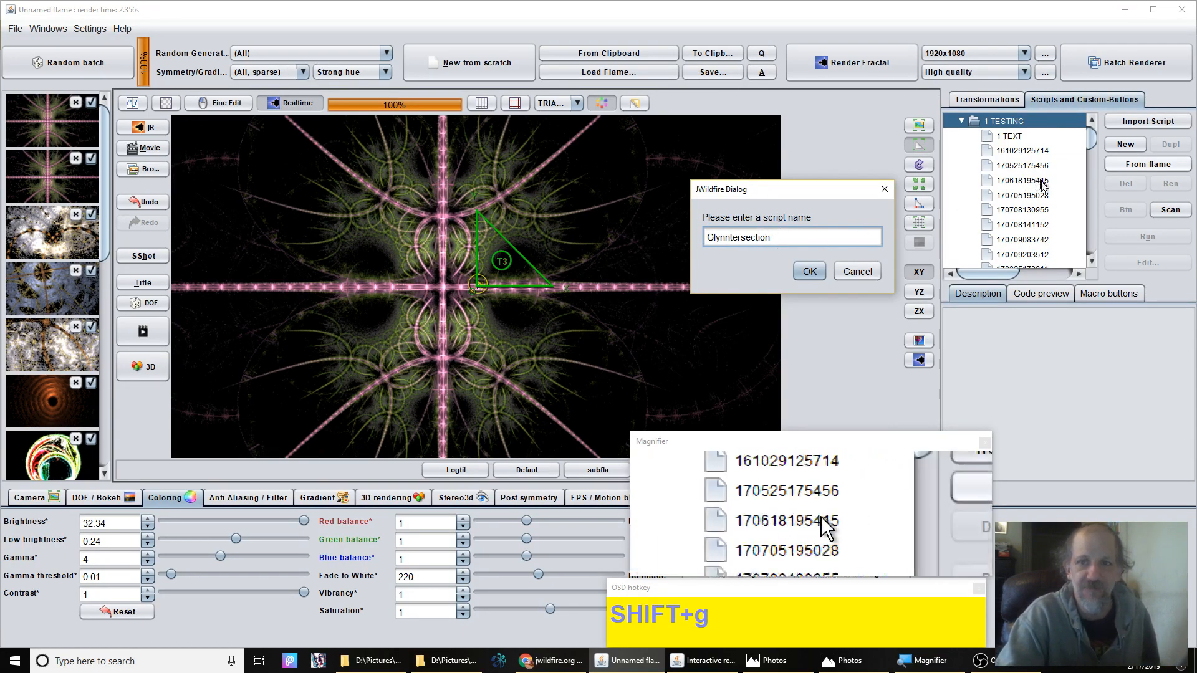
scroll(1013, 217, "down", 1)
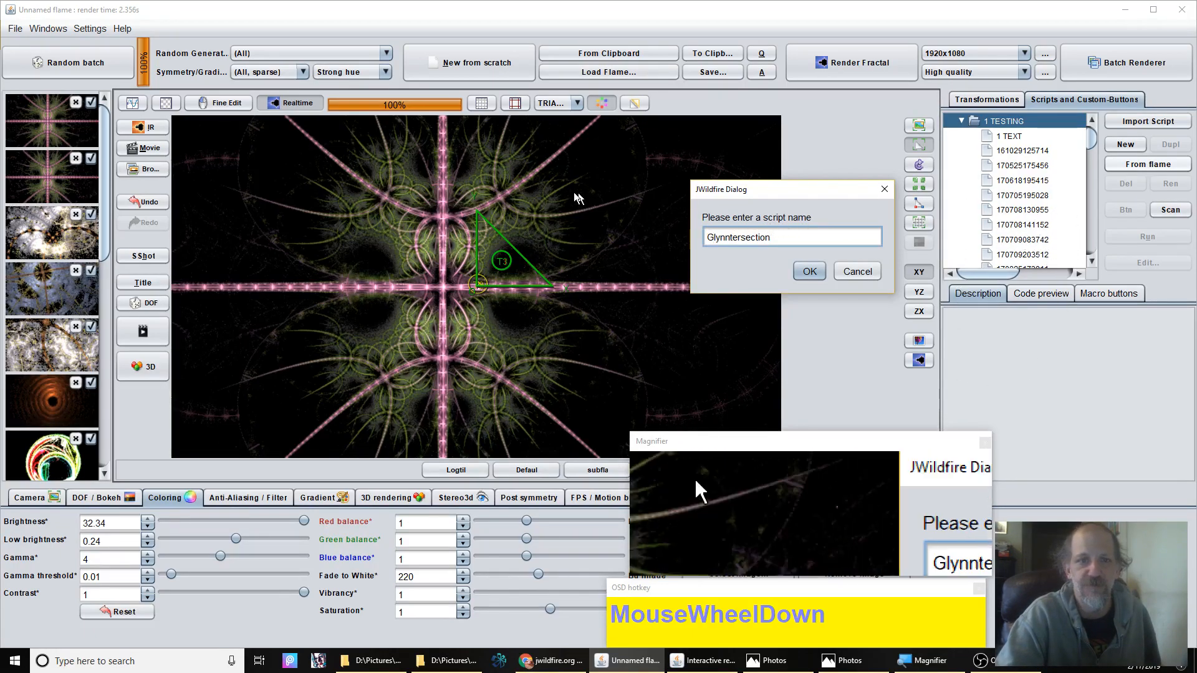
left_click(806, 273)
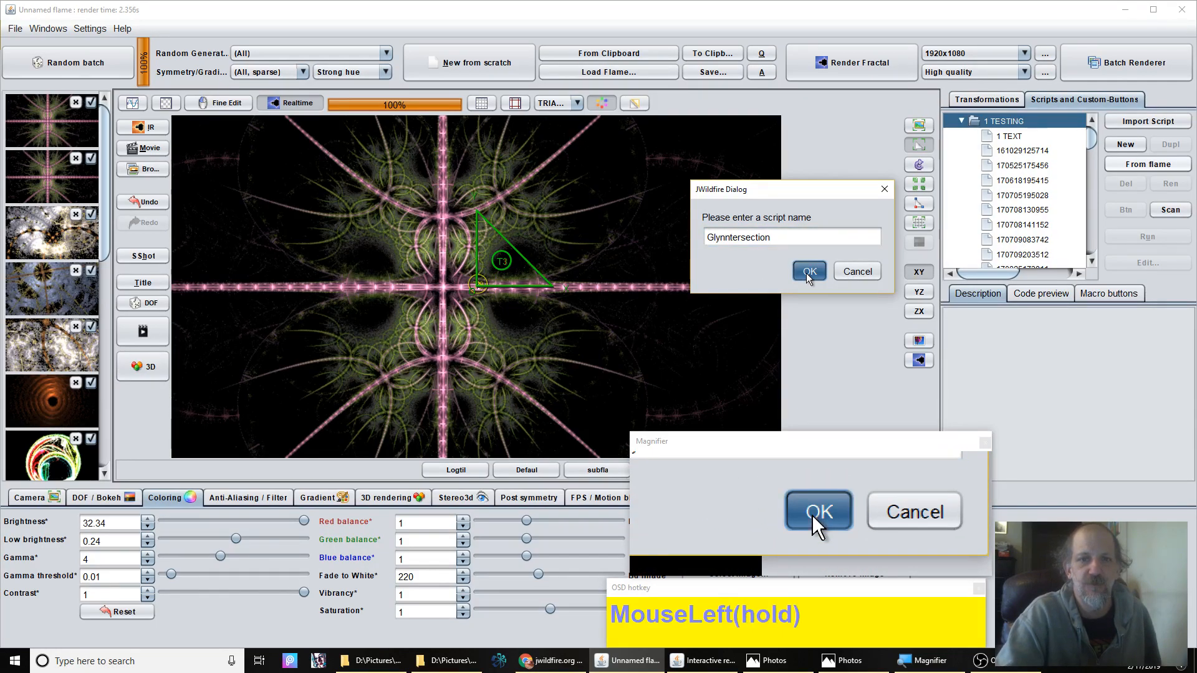
left_click_drag(806, 273, 812, 235)
left_click(812, 234)
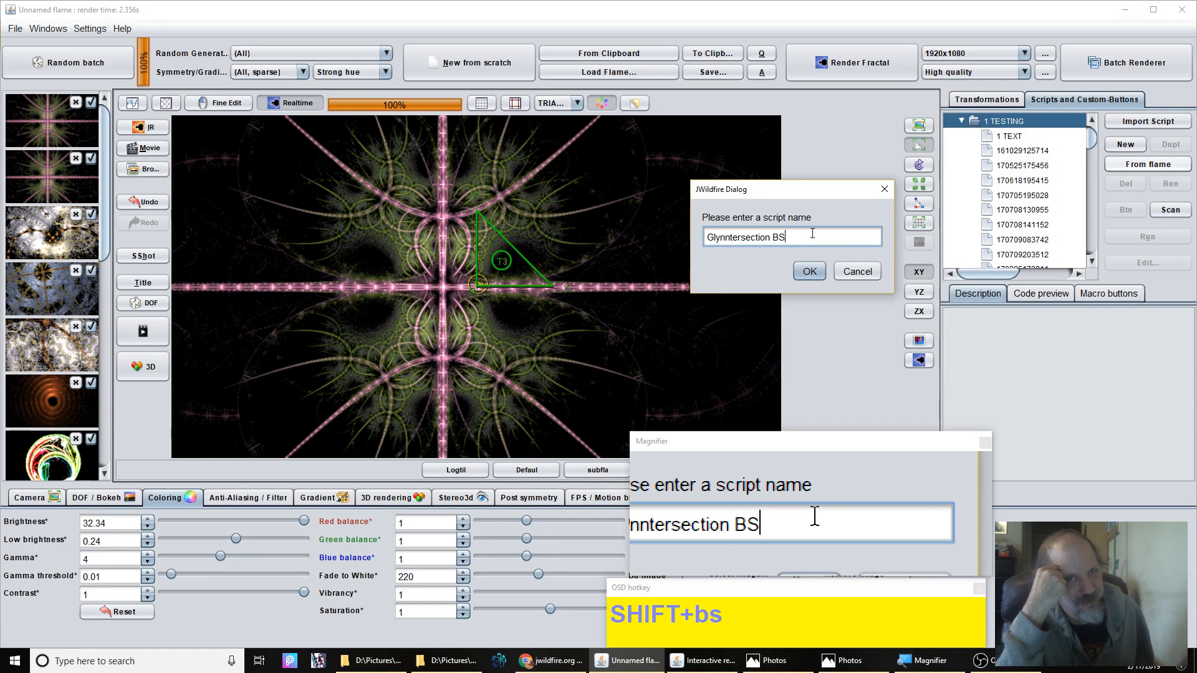
left_click(809, 270)
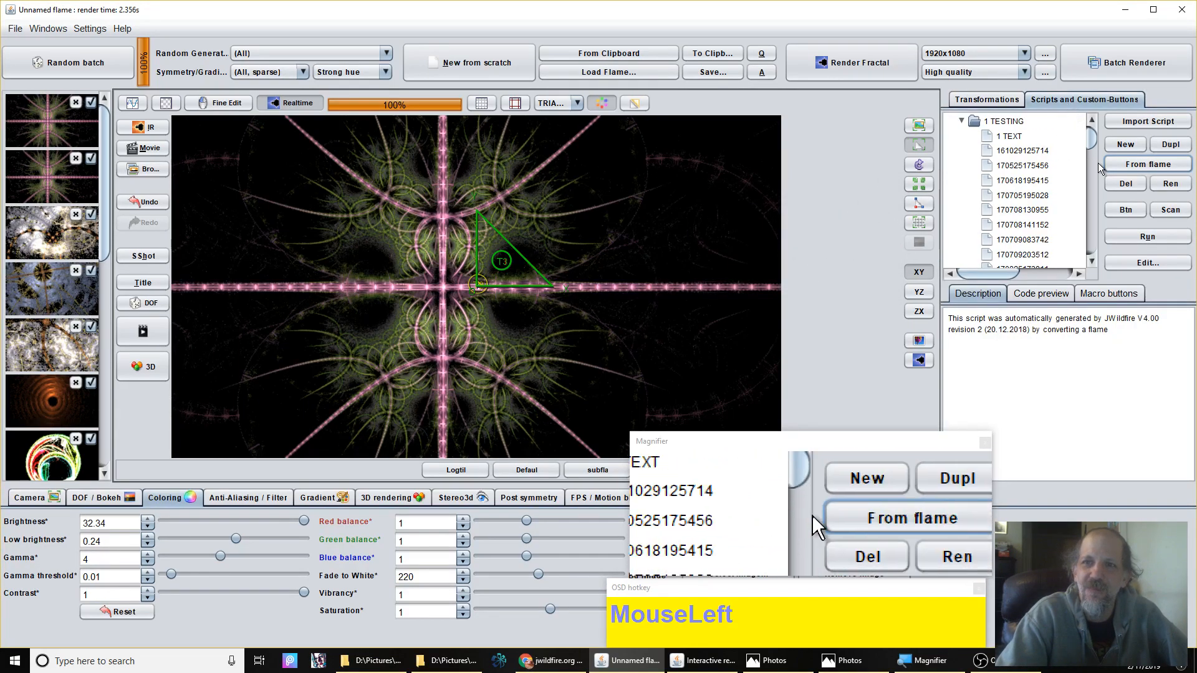
left_click_drag(1091, 138, 1090, 182)
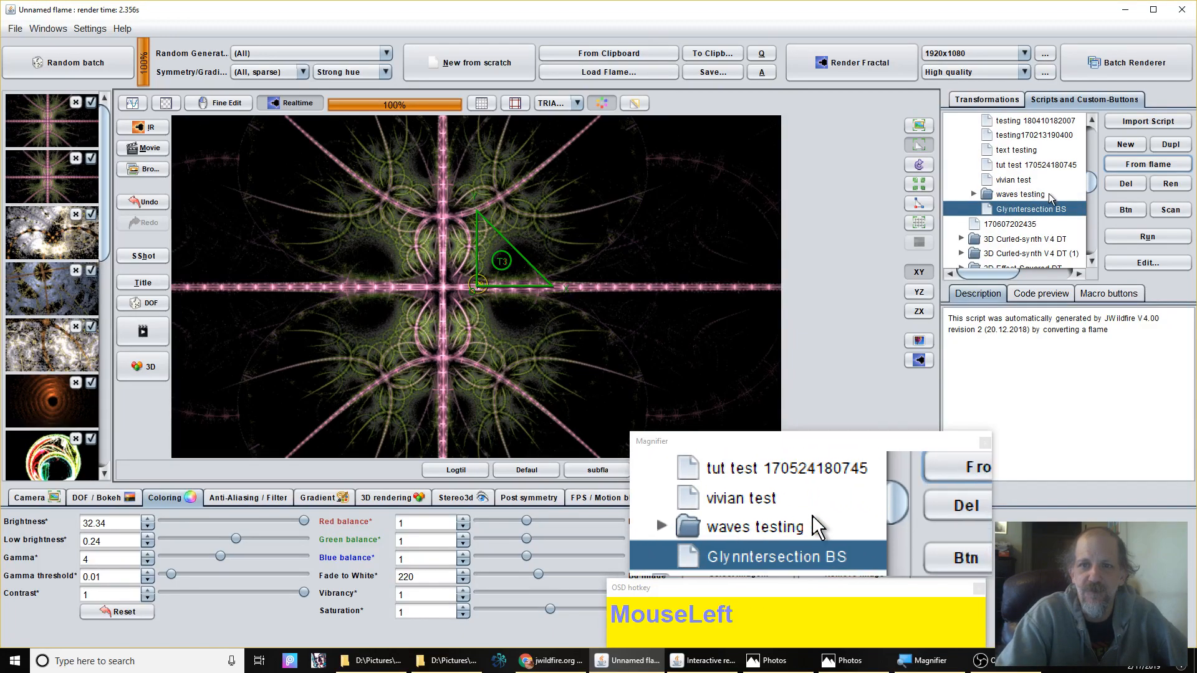
- Start a new flame from scratch and run the "Glynntersection BS" script repeatedly to test it
left_click(1007, 182)
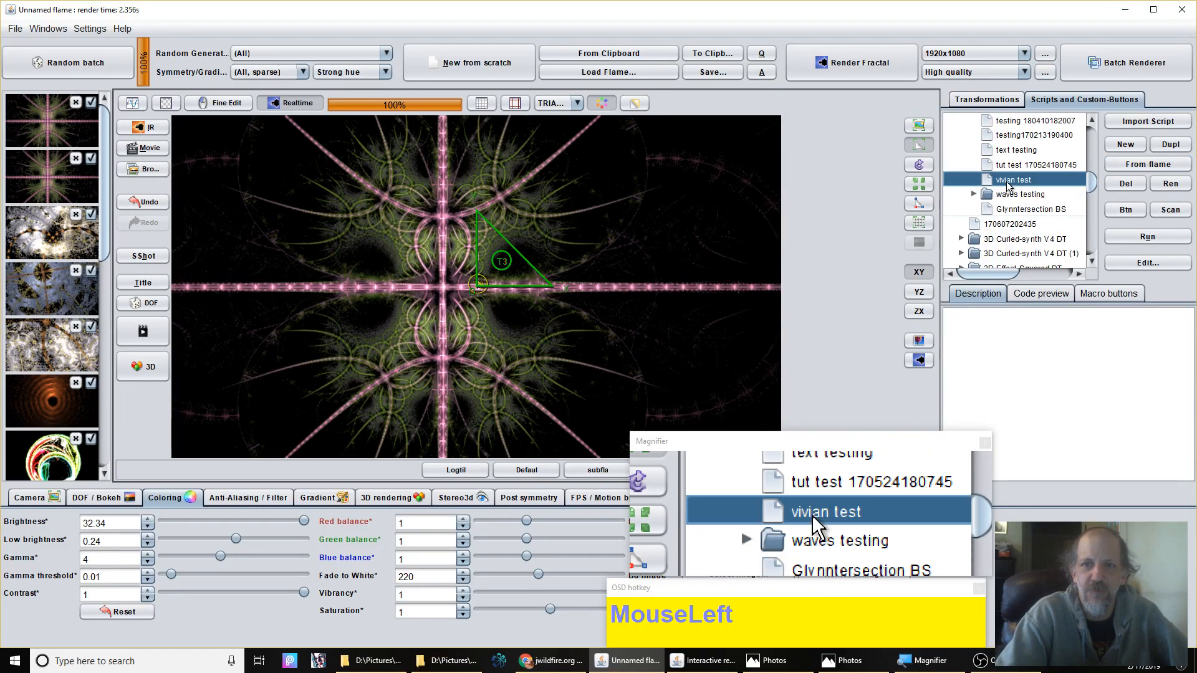
left_click(1017, 209)
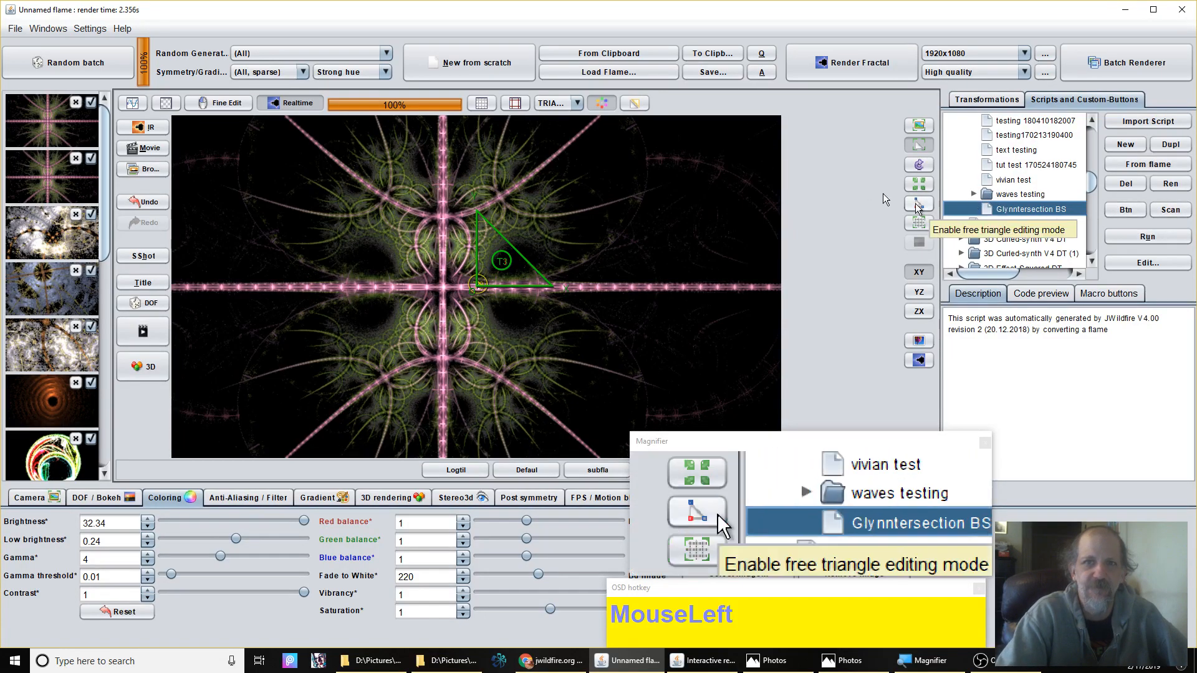
left_click(481, 66)
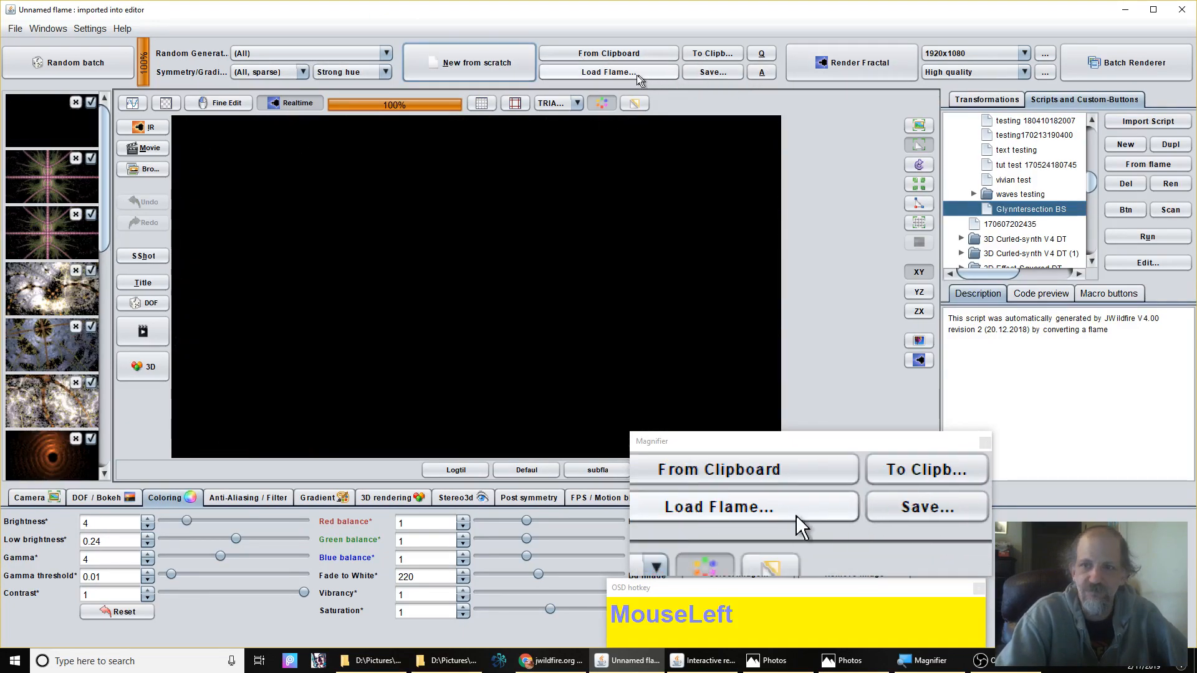
left_click(1146, 242)
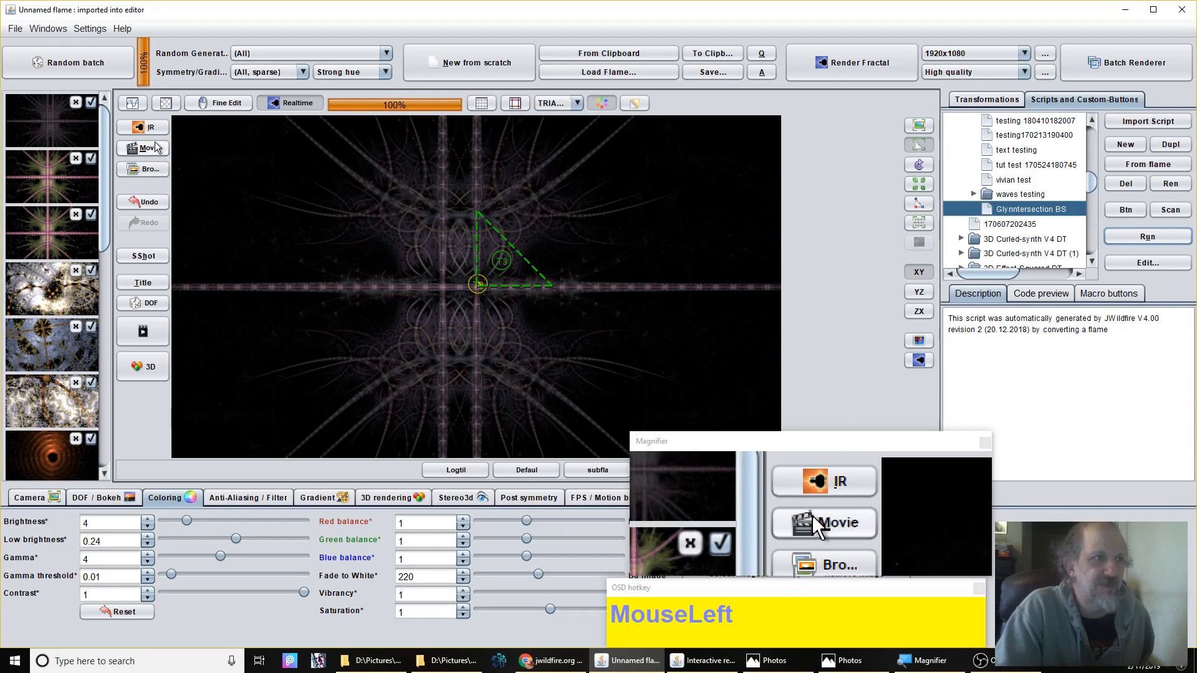
left_click(1147, 240)
left_click(1147, 240)
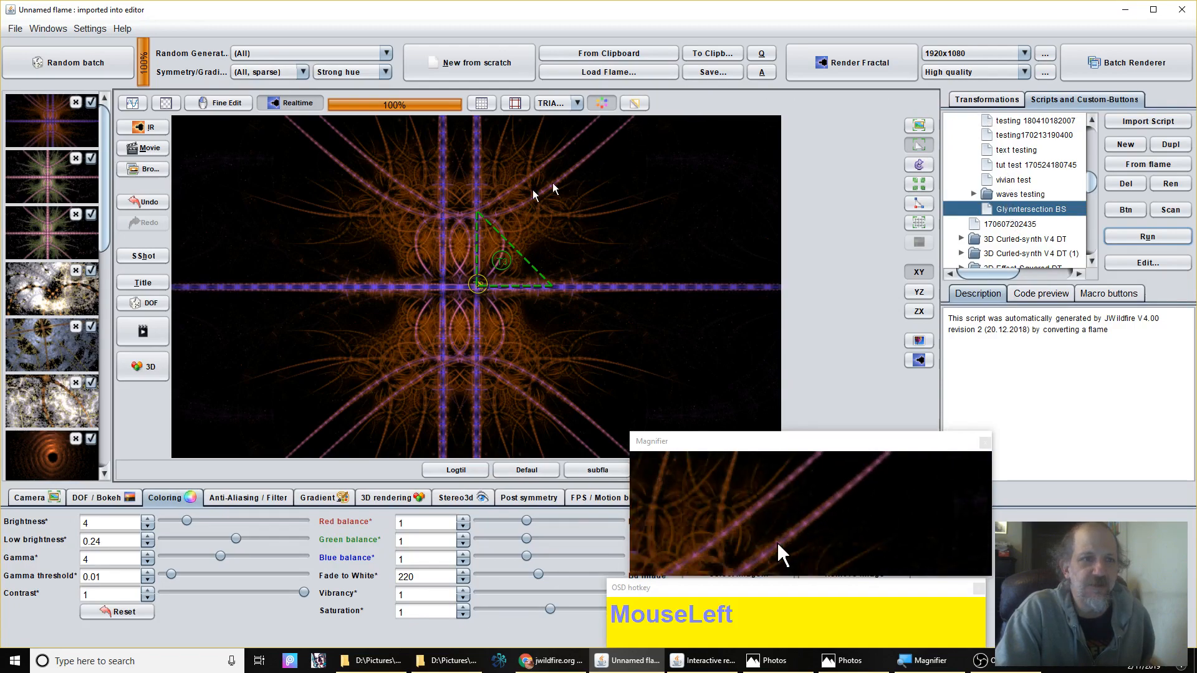
- Examine the color, speed and draw mode settings of each of the three generated transforms
left_click(987, 100)
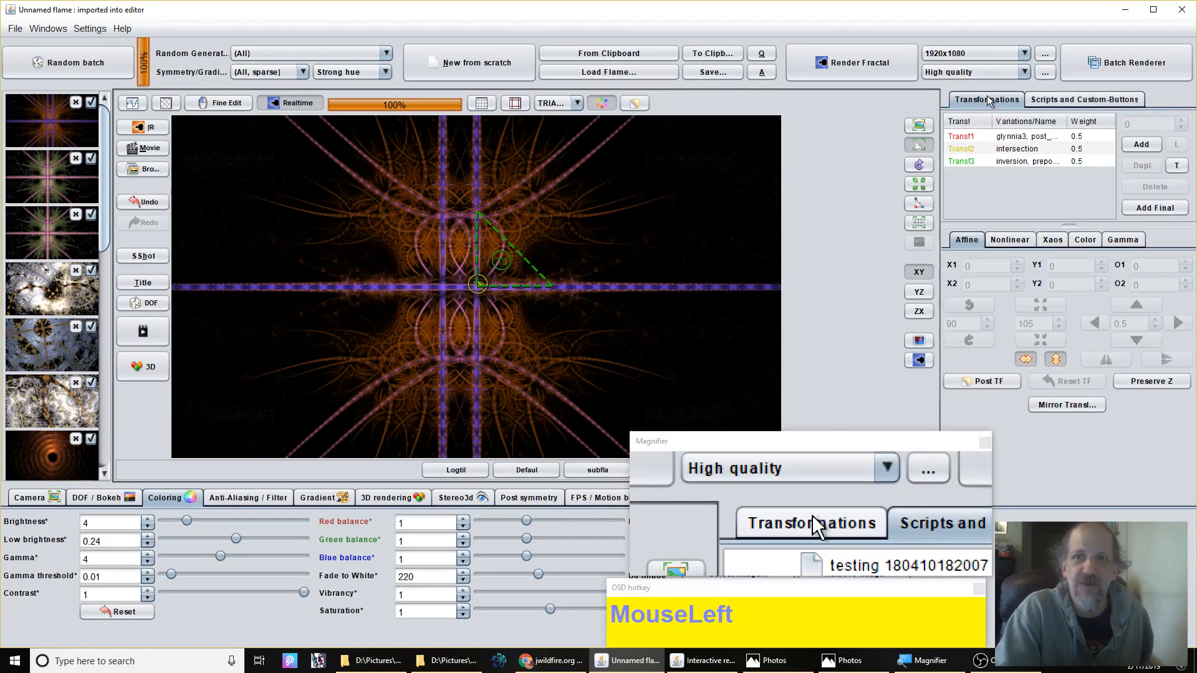
left_click(1010, 136)
left_click(1084, 239)
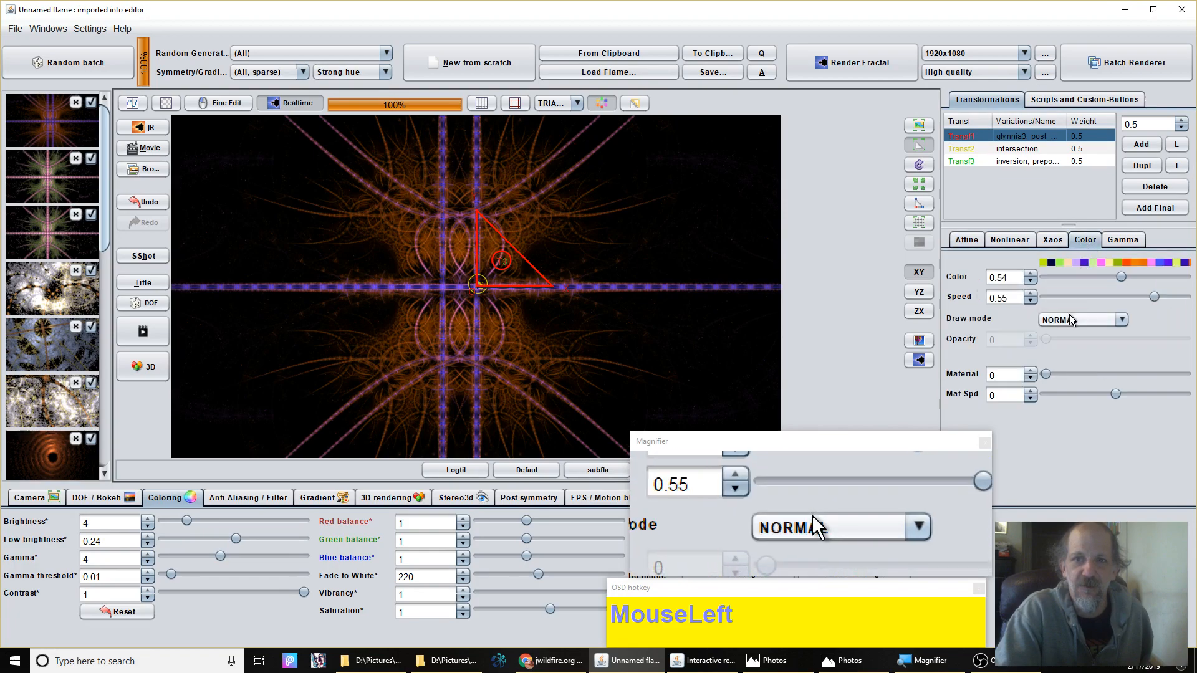
left_click(1014, 150)
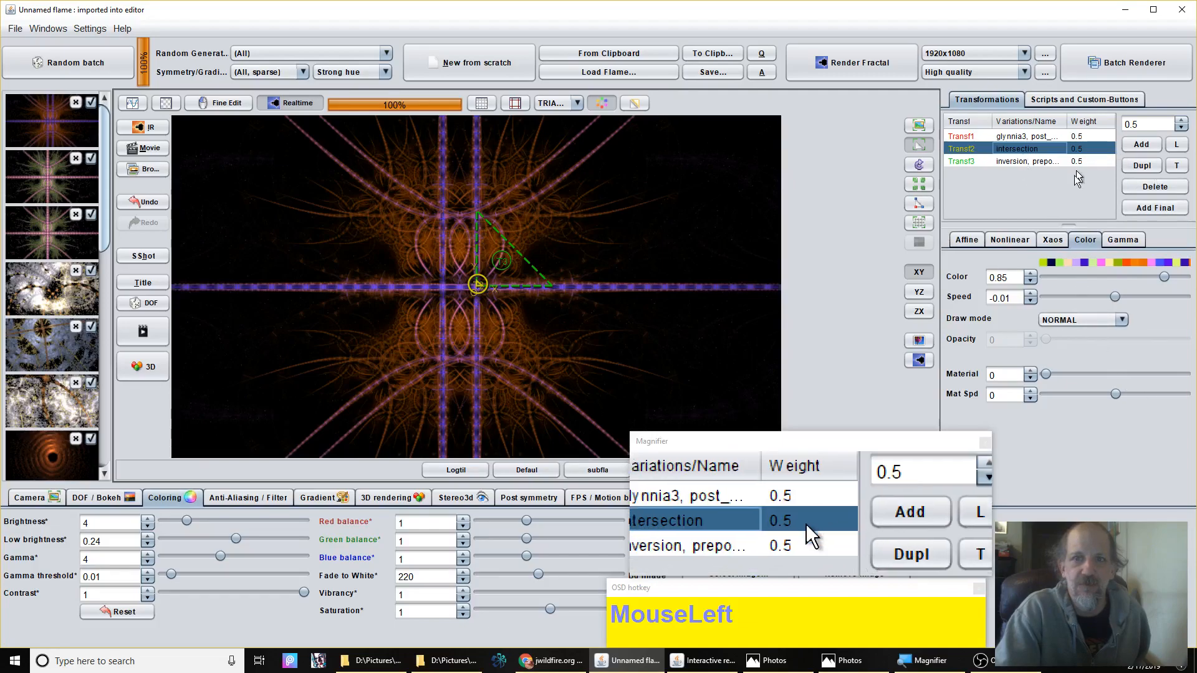
left_click(1023, 162)
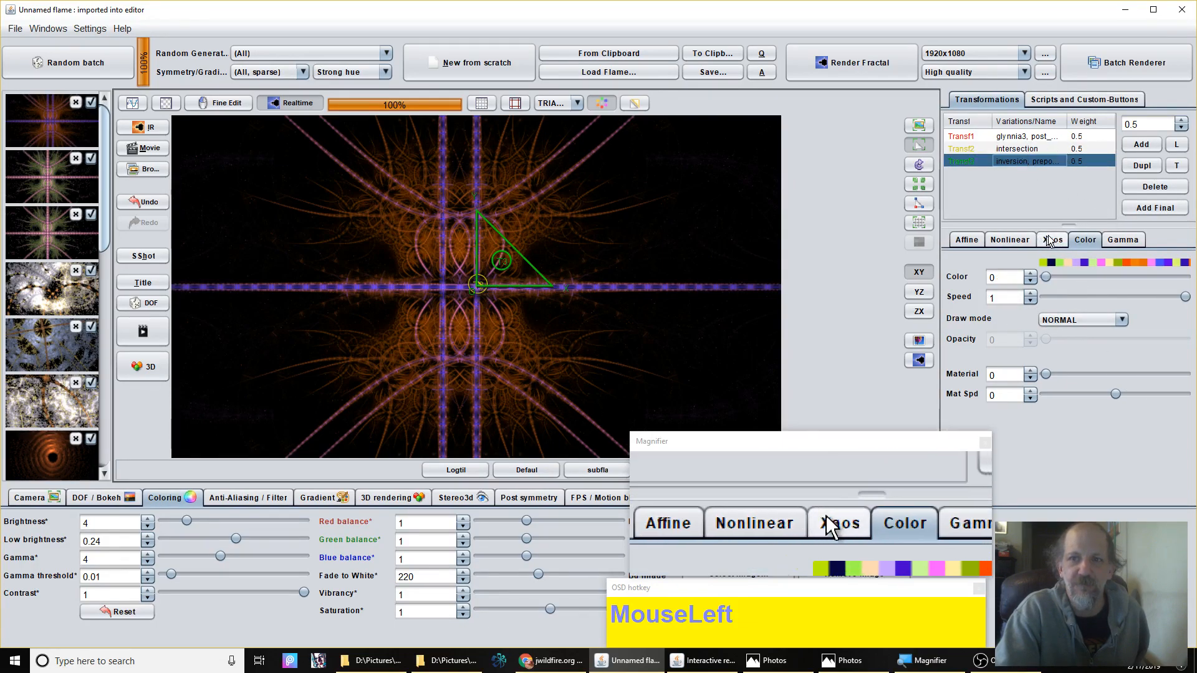
- Compare the xaos weights of the transforms and recheck the third transform's draw mode
left_click(1052, 240)
left_click(1014, 137)
left_click(1012, 149)
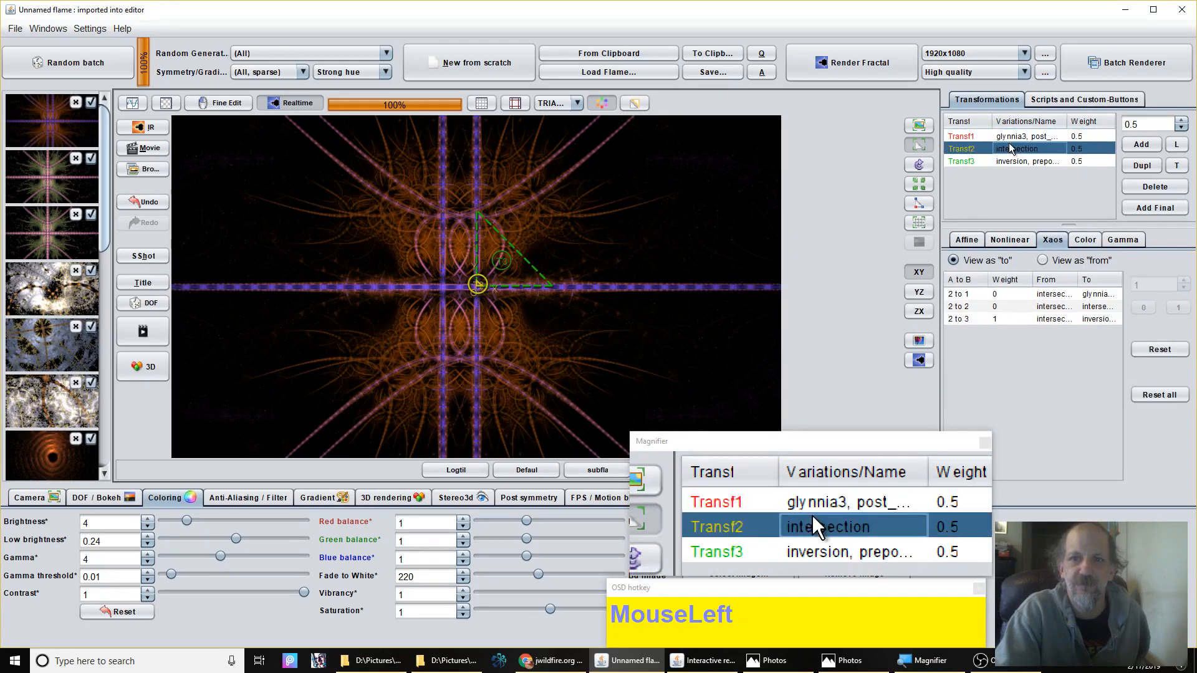
left_click(1013, 137)
left_click(1010, 149)
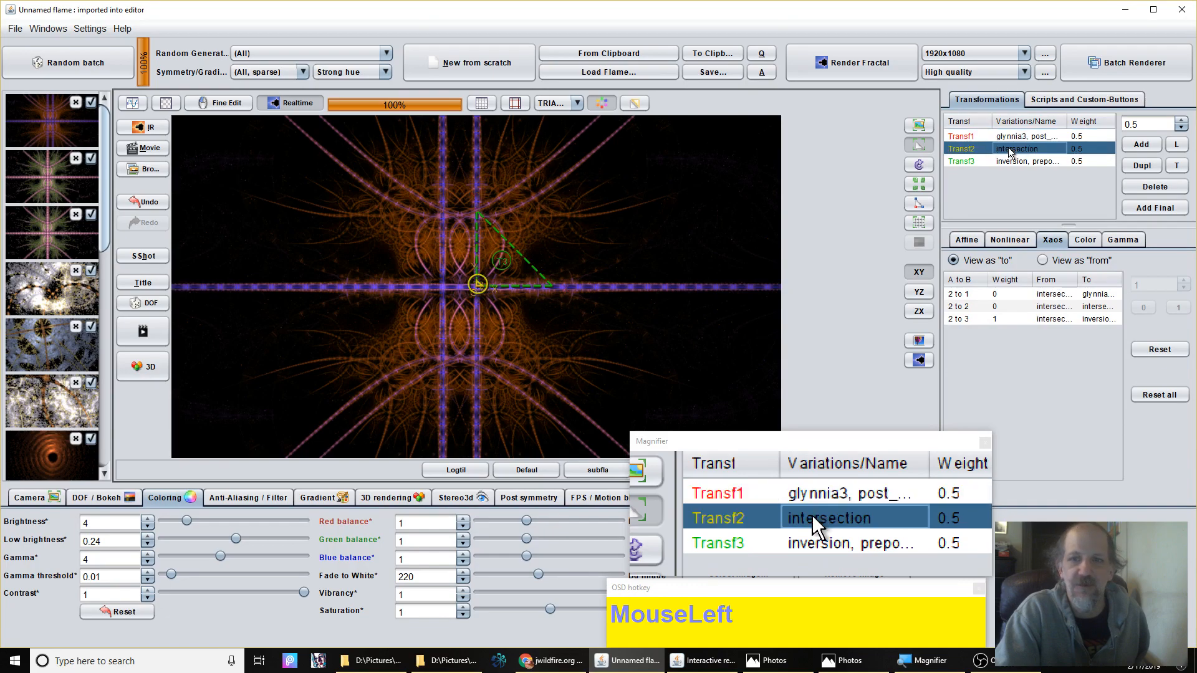
left_click(1010, 169)
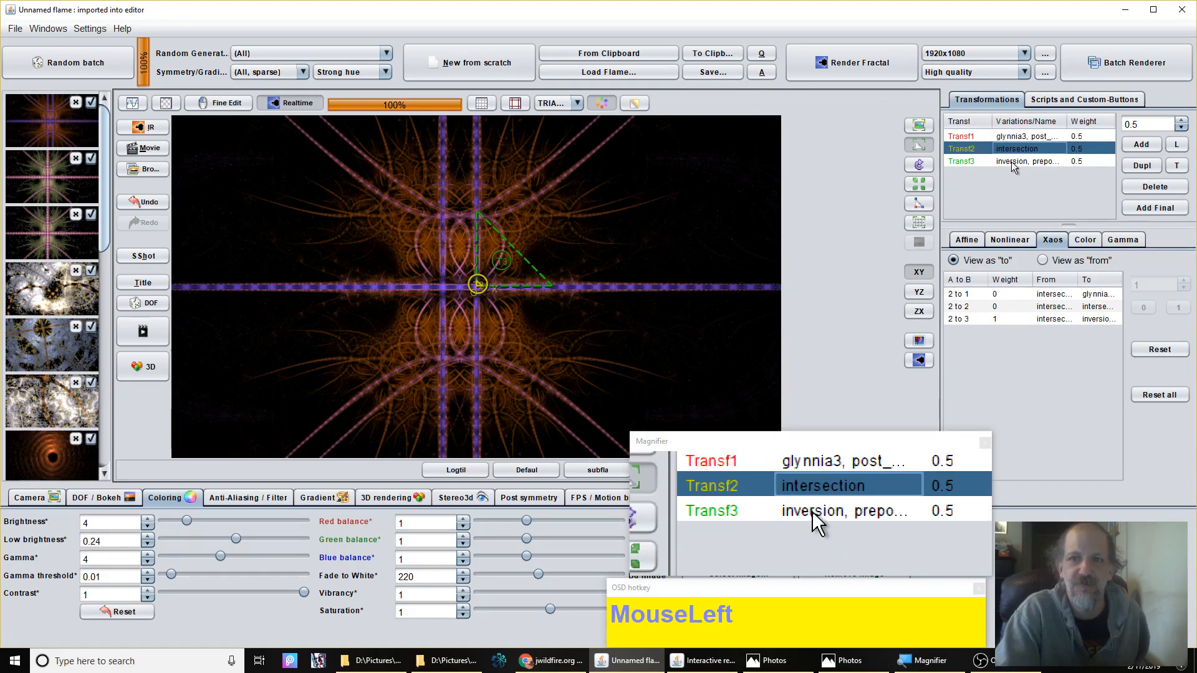
left_click(1011, 164)
left_click(1085, 239)
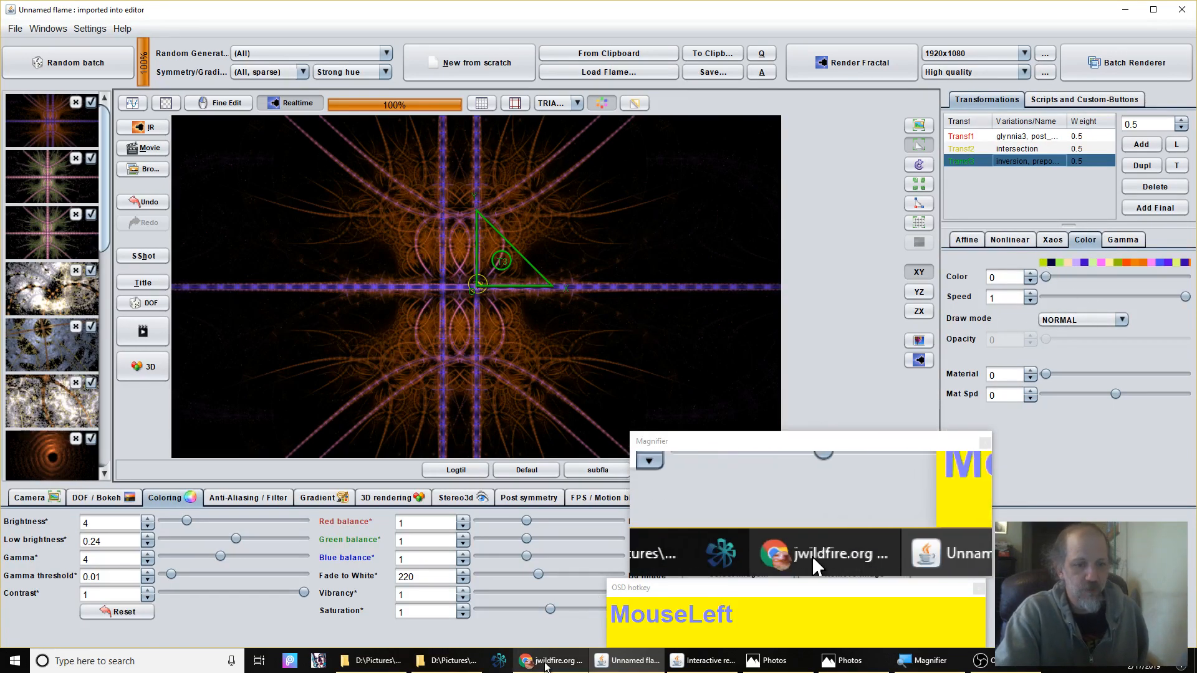
- Switch to the jwildfire.org forum in Chrome and search its posts for "draw mode"
left_click(545, 662)
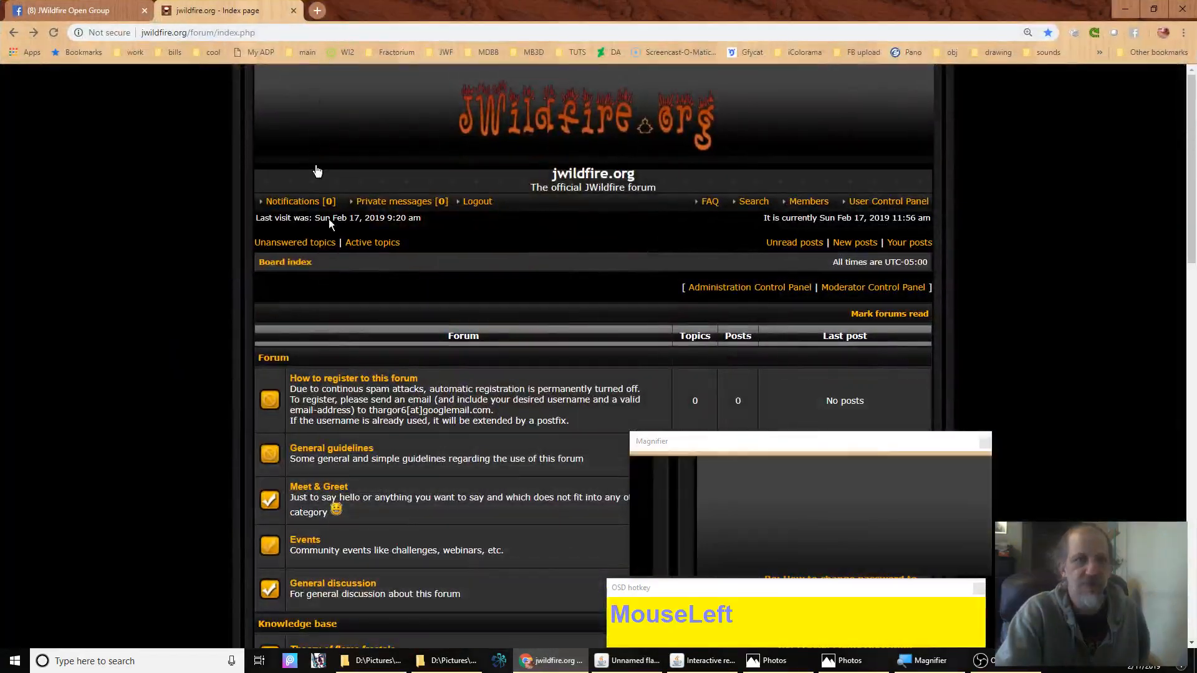
left_click(872, 202)
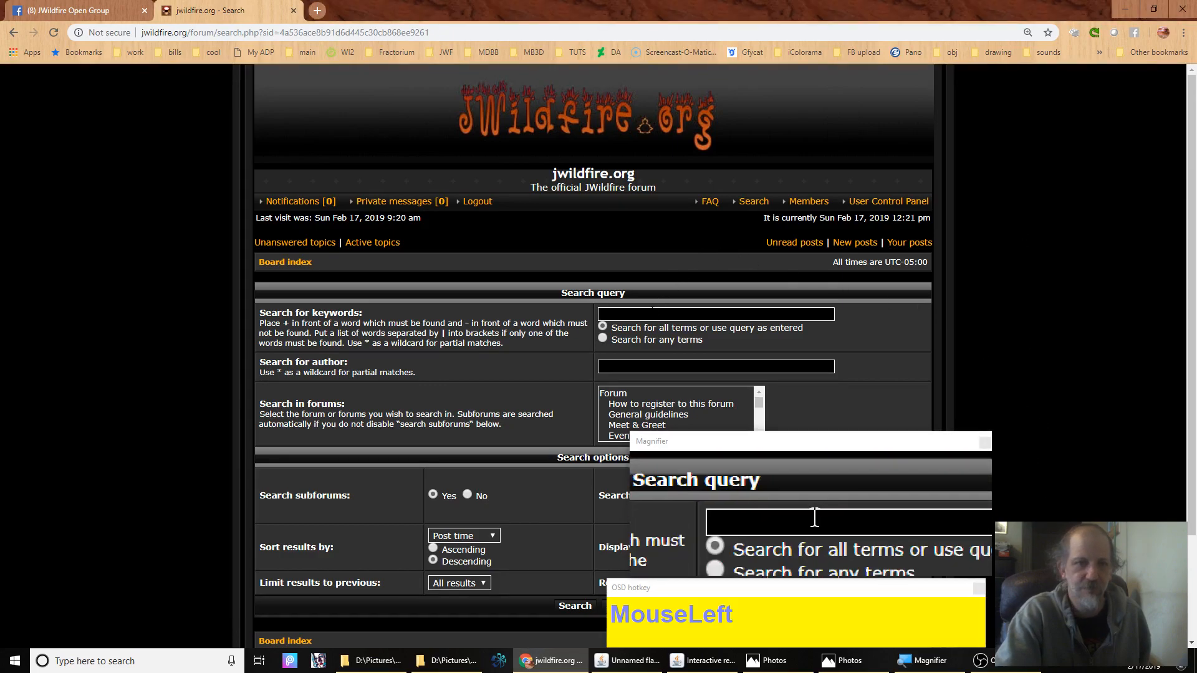
left_click(651, 313)
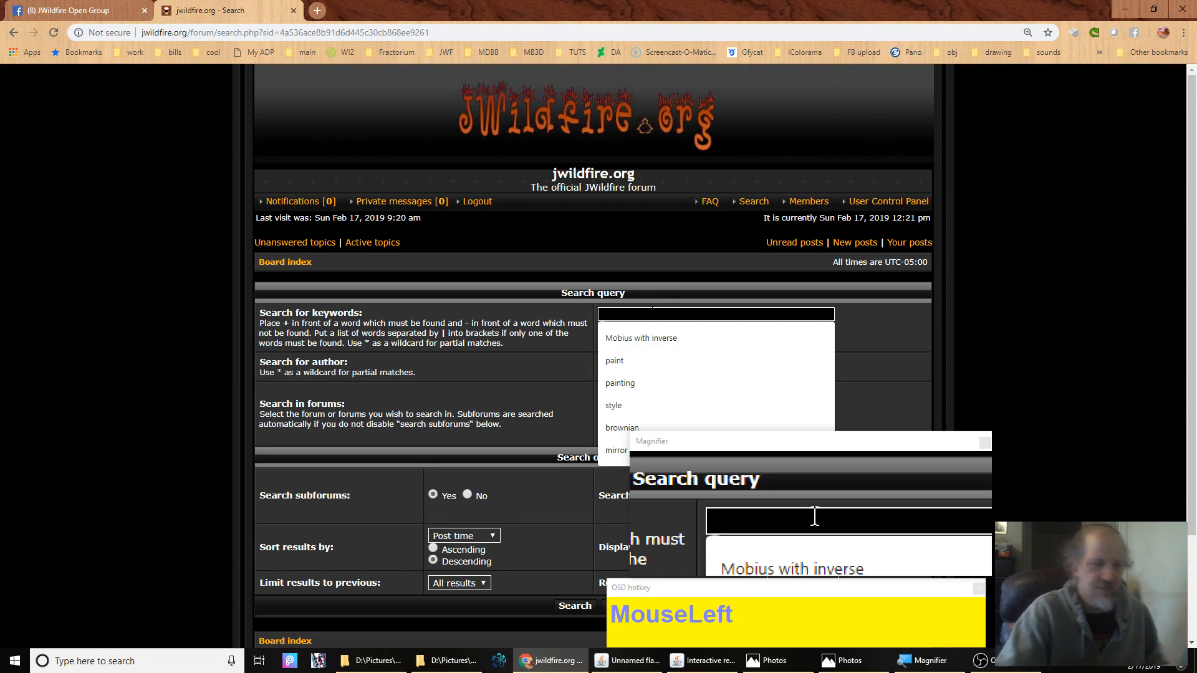
type("d")
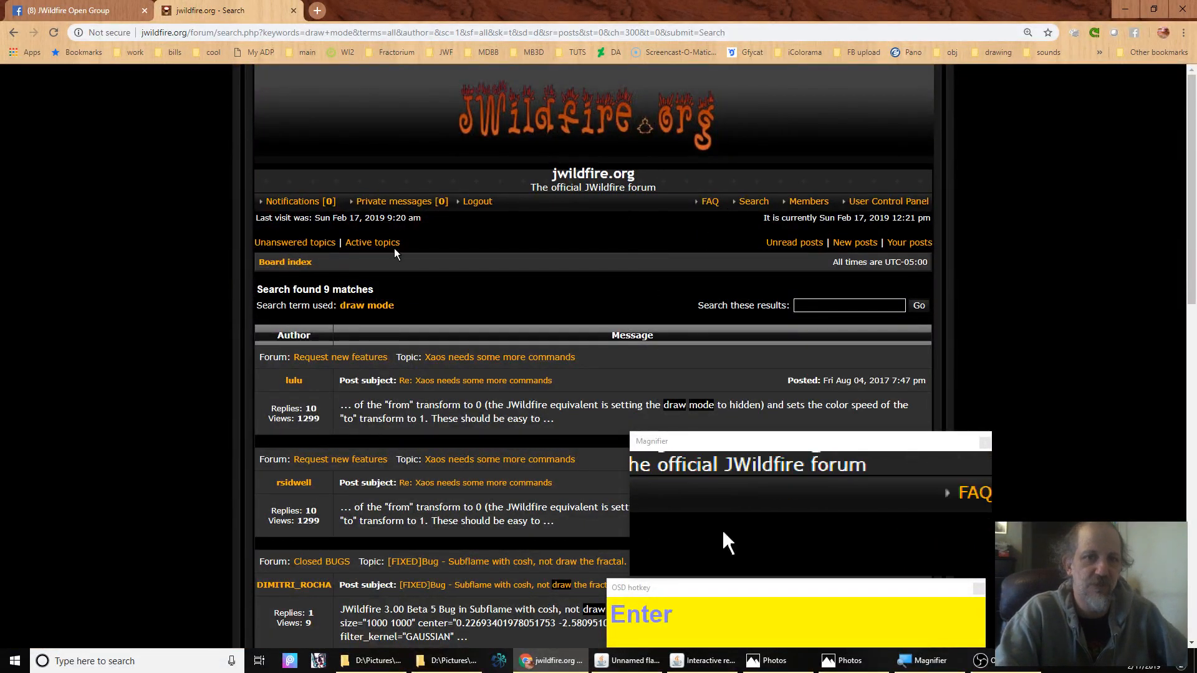
- Open the "How to code 'opaque' drawmode" post from the search results and read its replies for the hidden draw mode code
scroll(288, 272, "down", 7)
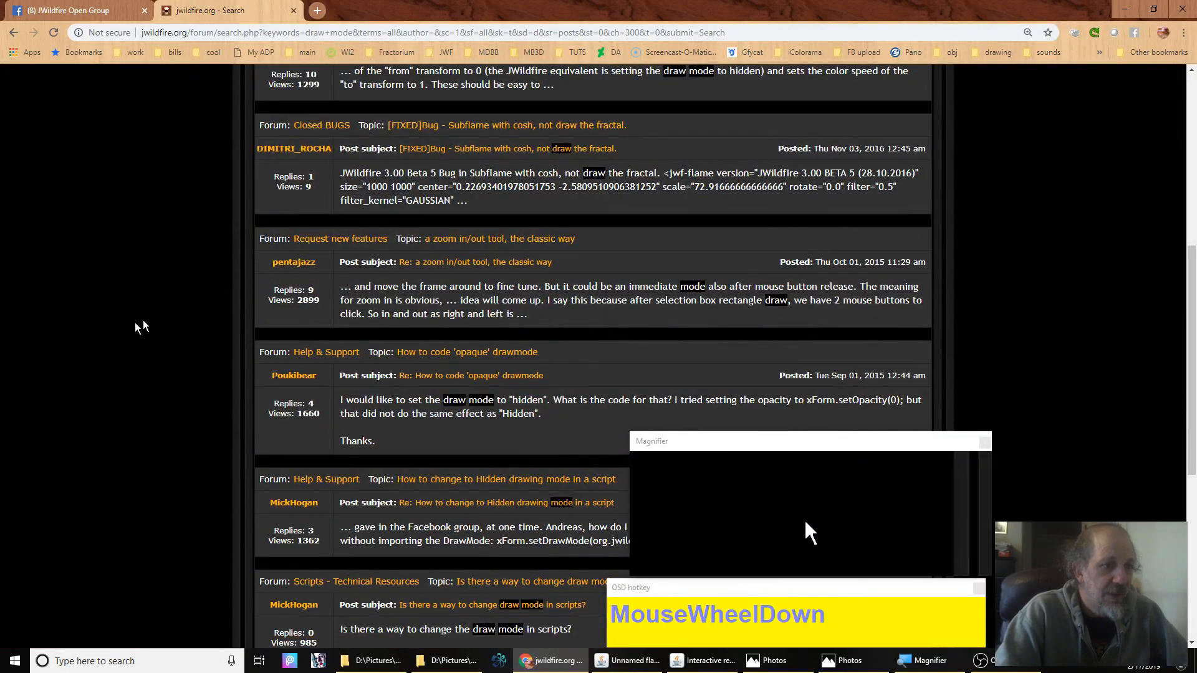
scroll(605, 265, "down", 2)
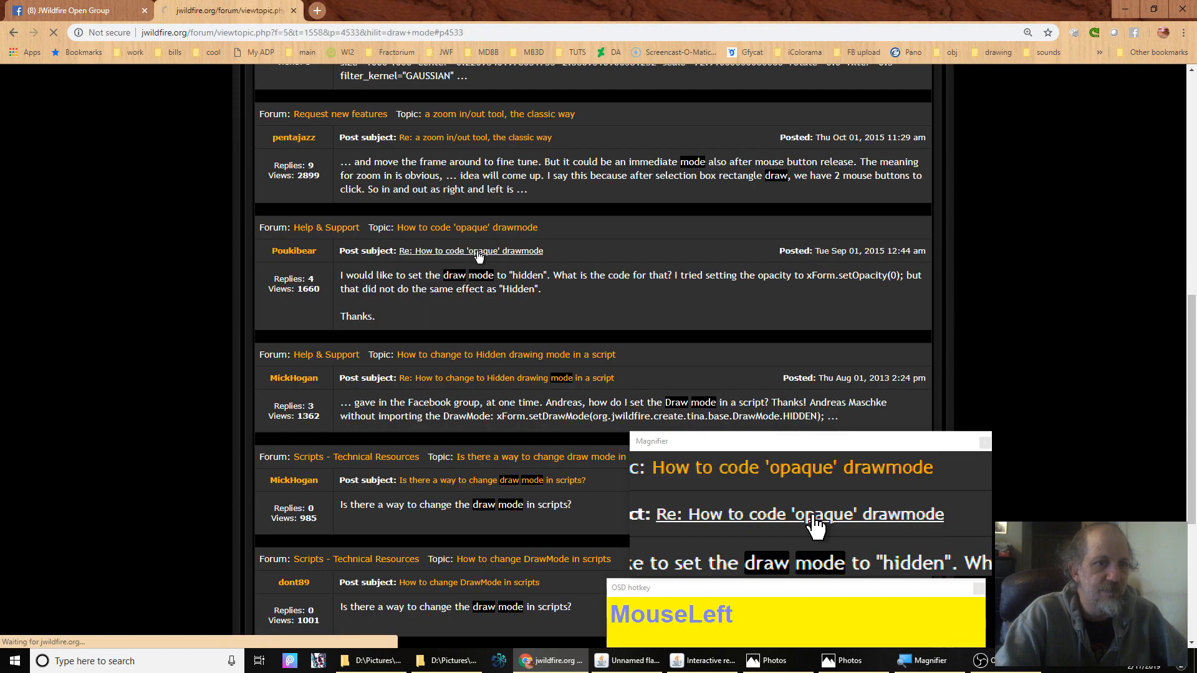
scroll(614, 201, "up", 1)
scroll(613, 197, "down", 4)
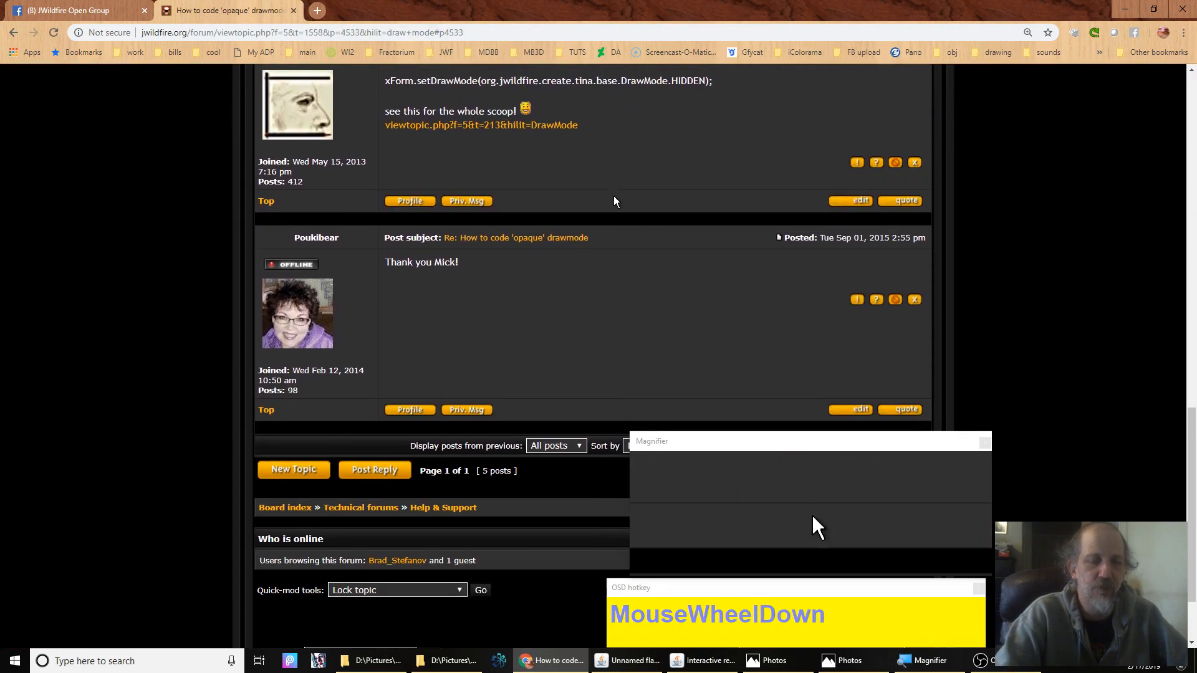
scroll(613, 198, "up", 5)
scroll(614, 198, "down", 2)
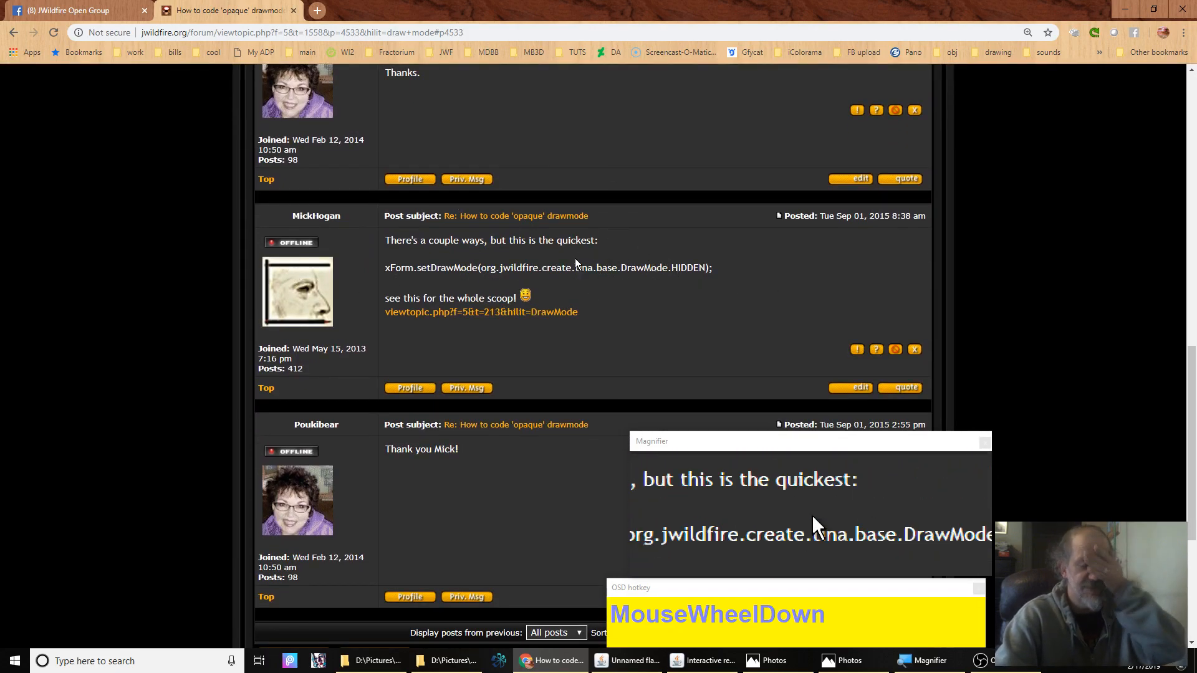
scroll(575, 274, "down", 3)
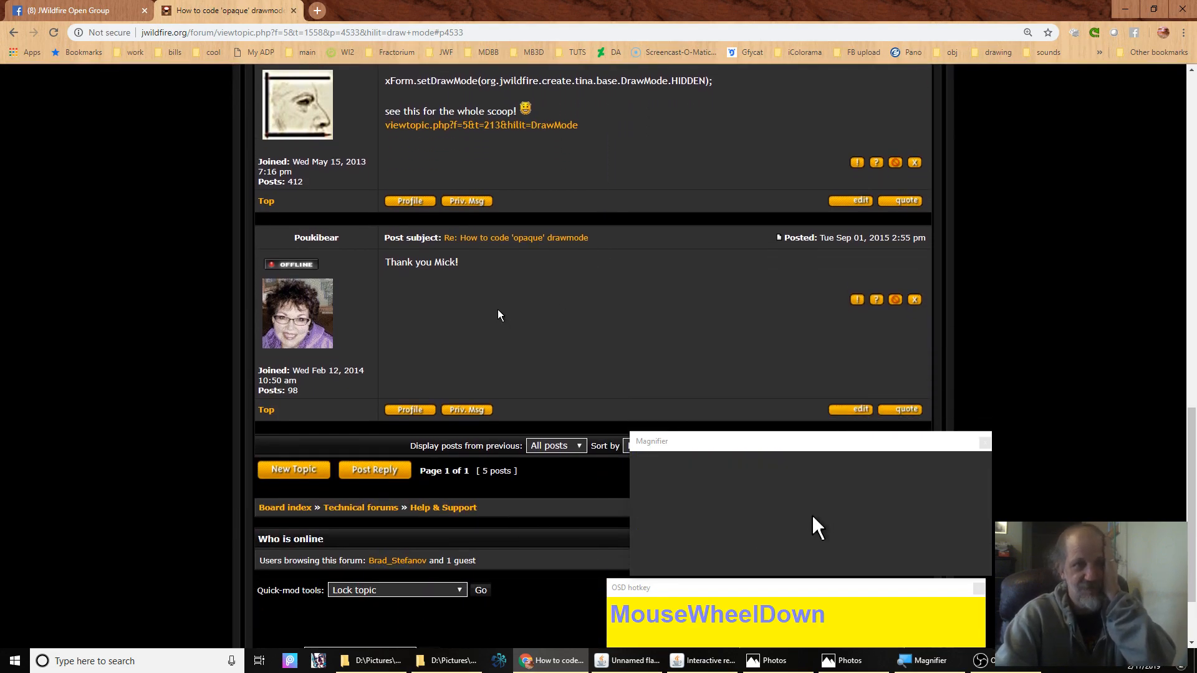
scroll(498, 312, "up", 1)
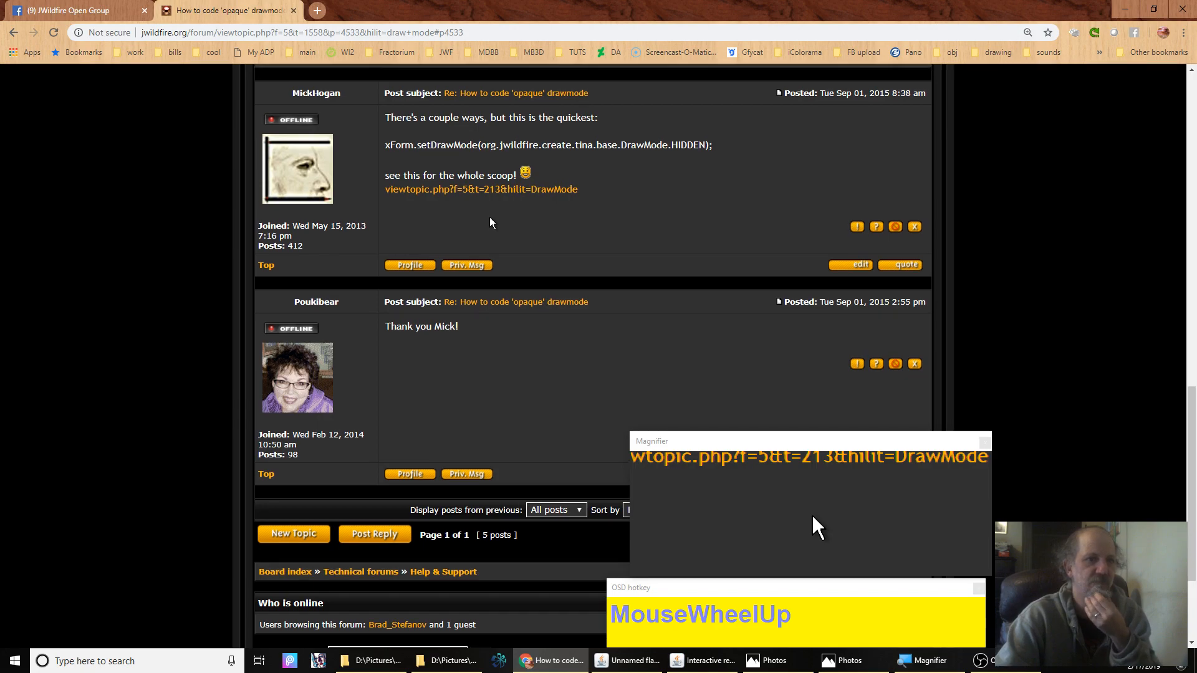
scroll(490, 222, "up", 2)
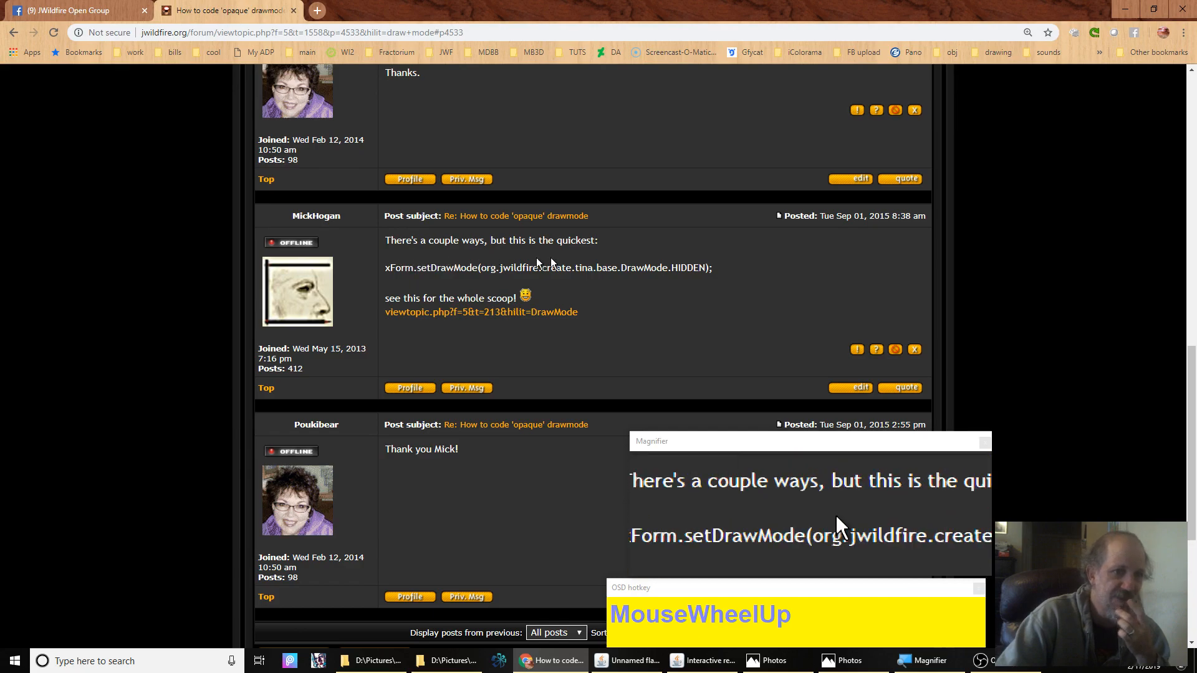
- Open the linked DrawMode topic in a new browser tab and read the syntax for setting the hidden mode
right_click(485, 312)
left_click(507, 320)
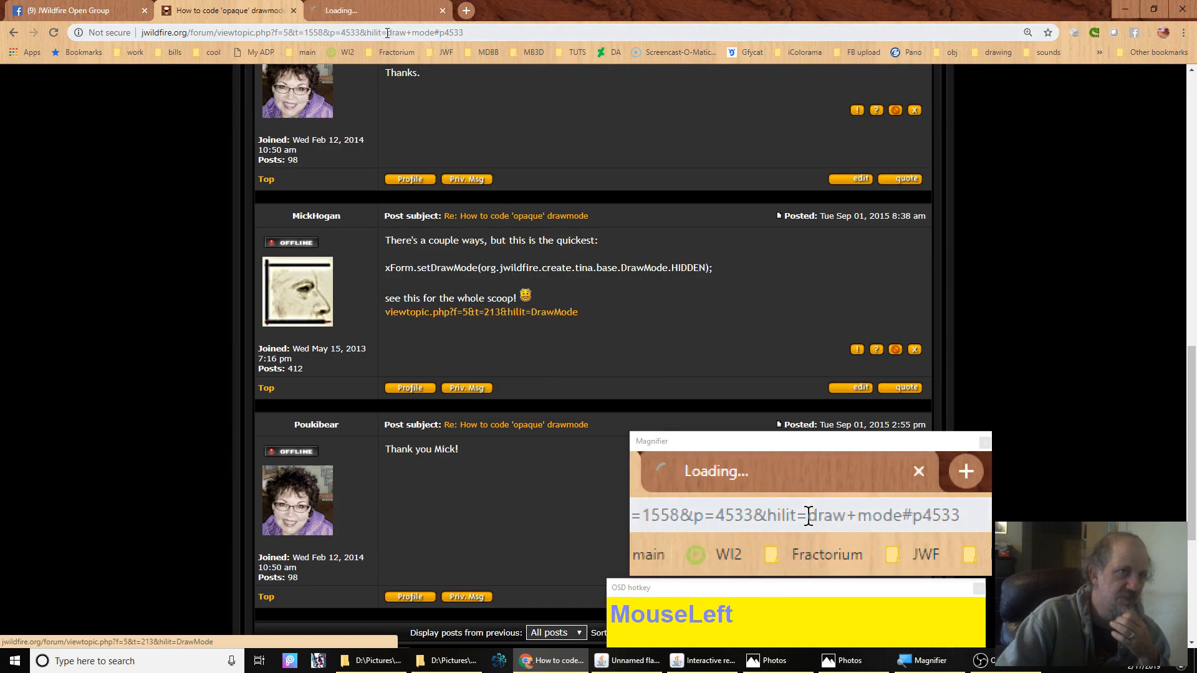
left_click(321, 10)
scroll(392, 318, "down", 7)
scroll(392, 318, "up", 3)
scroll(403, 318, "down", 4)
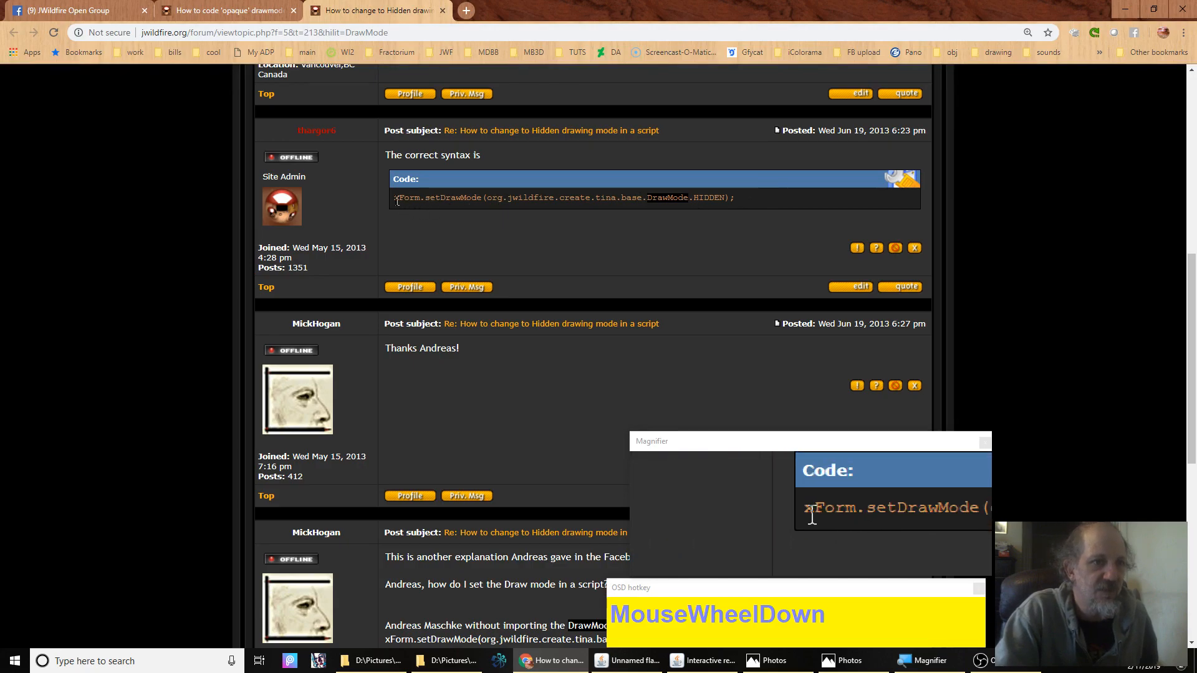
- Copy the line "xForm.setDrawMode(org.jwildfire.create.tina.base.DrawMode.HIDDEN);" from the 'opaque' drawmode thread
left_click(270, 6)
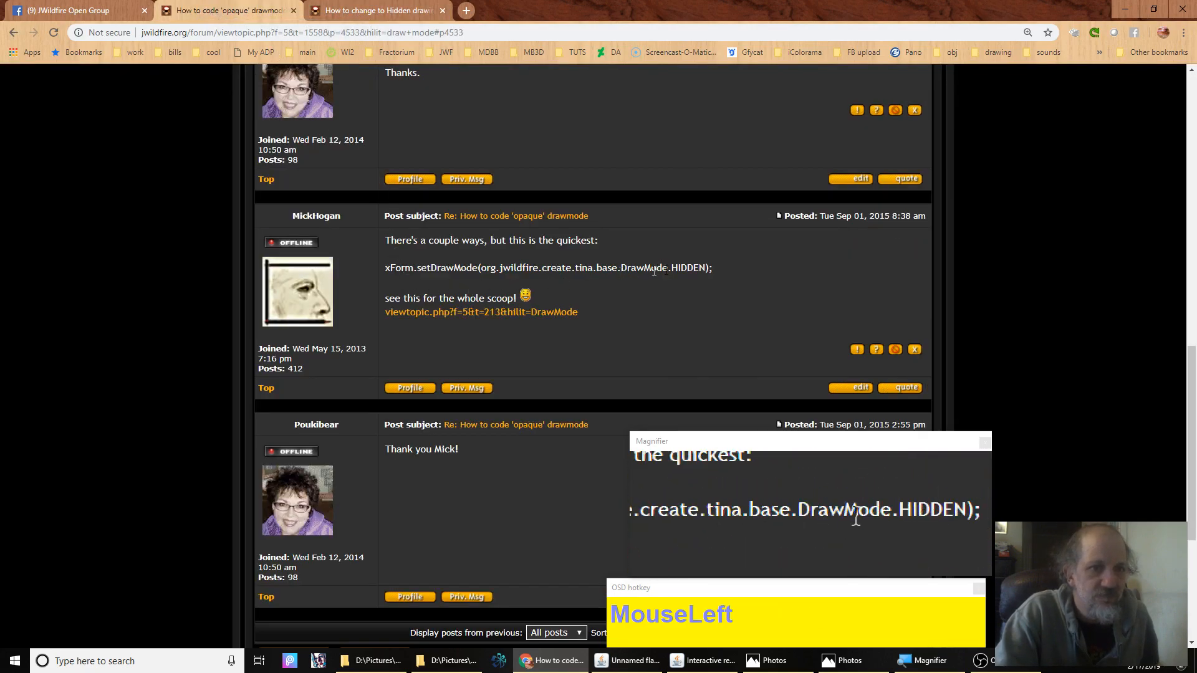
left_click_drag(718, 267, 386, 267)
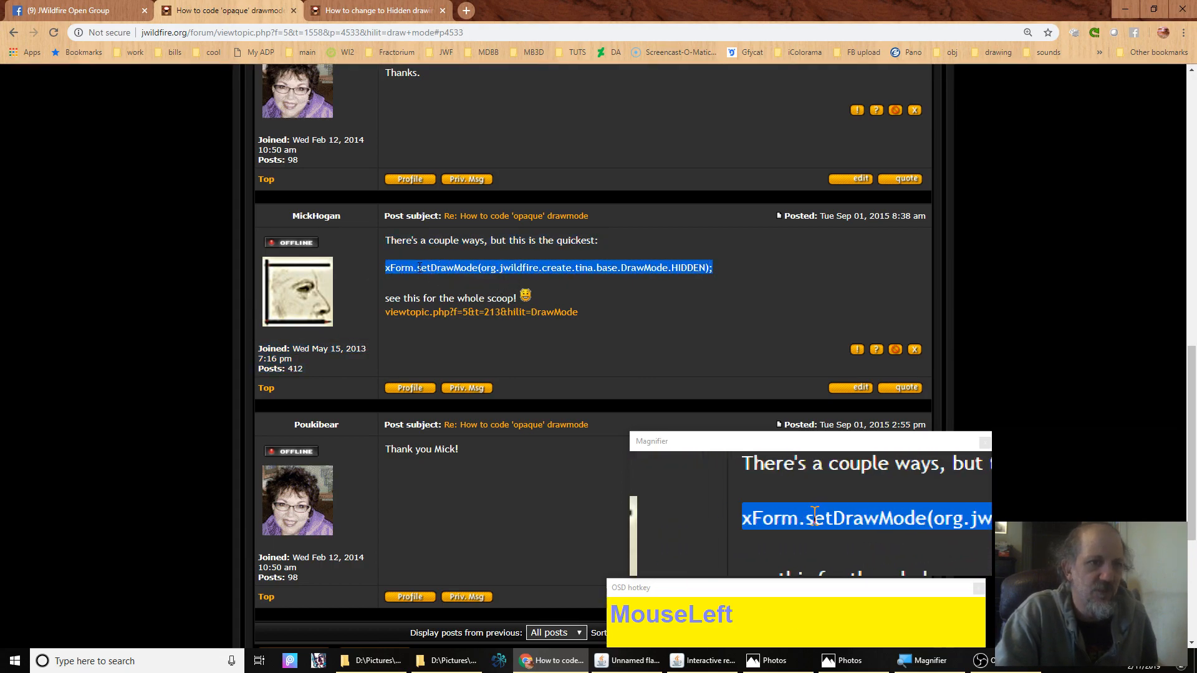
right_click(430, 267)
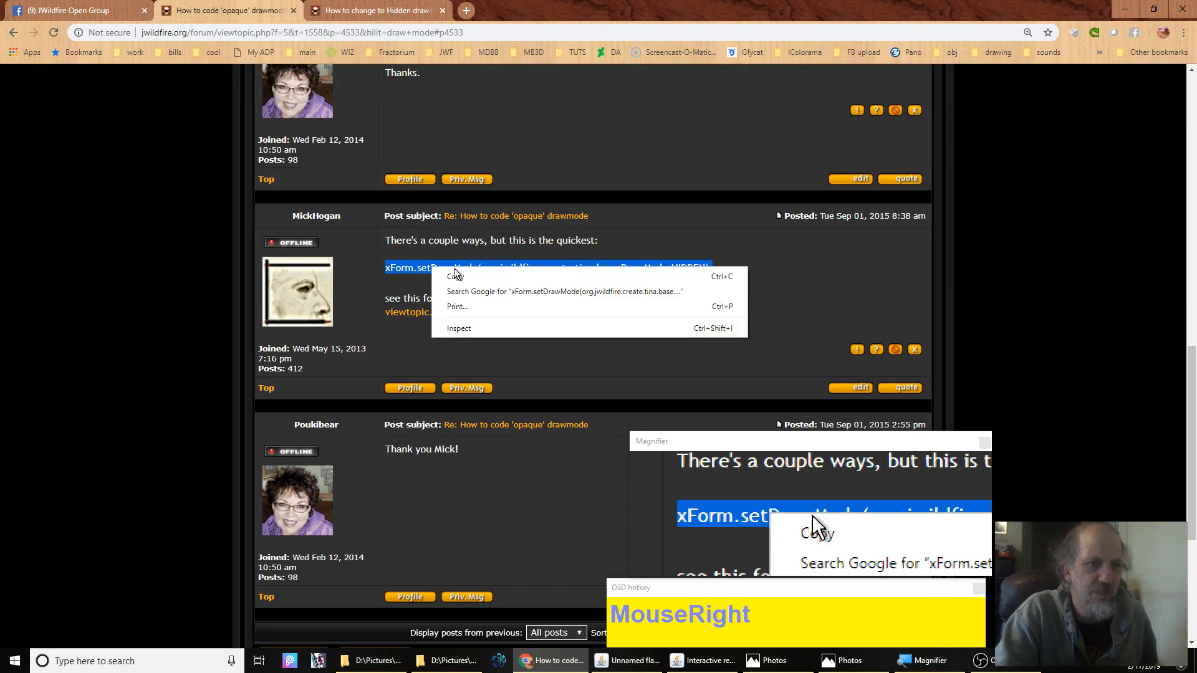
left_click(460, 275)
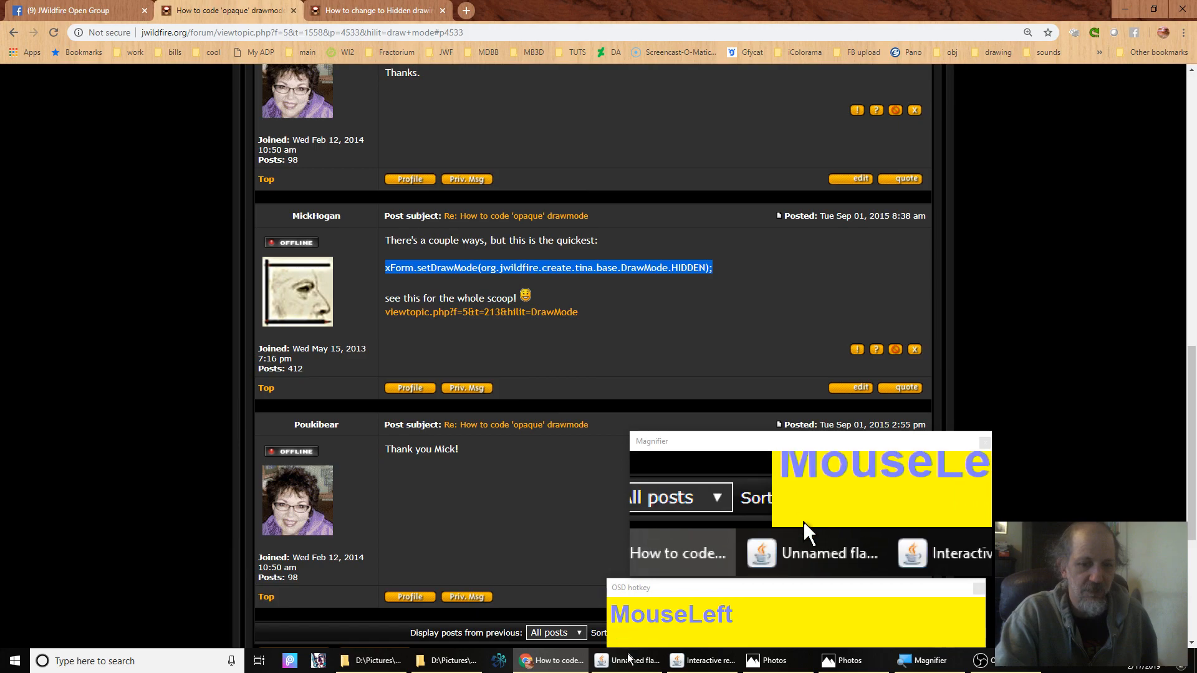
- Switch back to JWildfire and open the "Glynntersection BS" script's code for editing
mouse_move(629, 671)
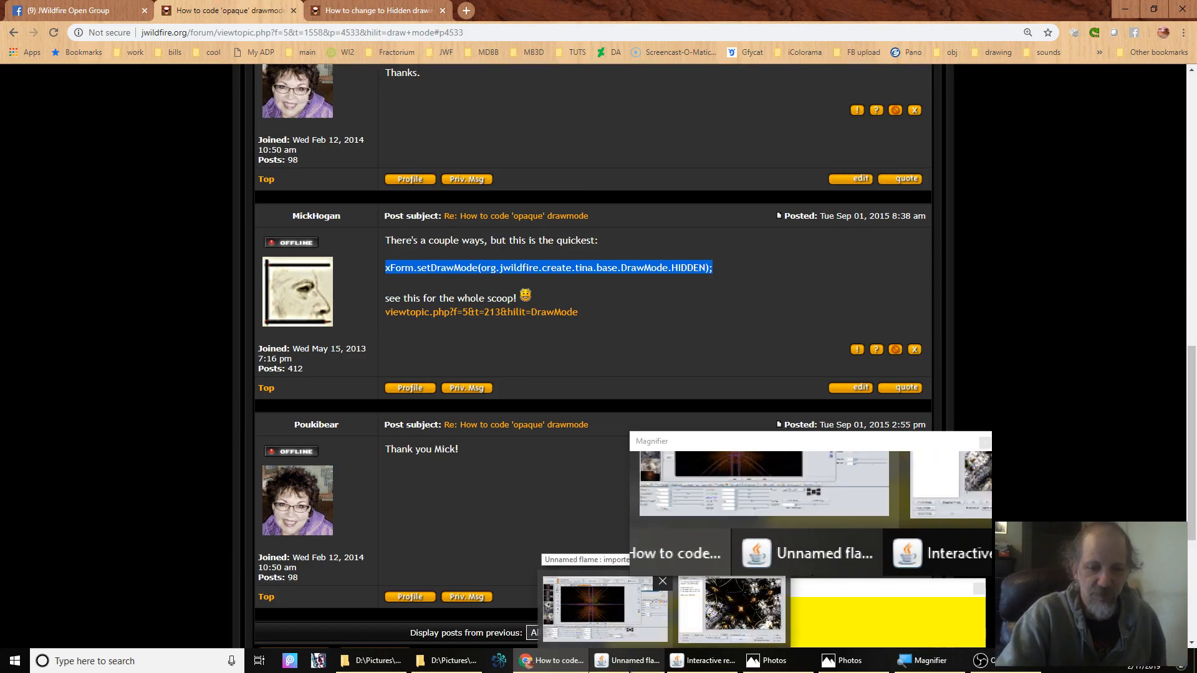
left_click(604, 607)
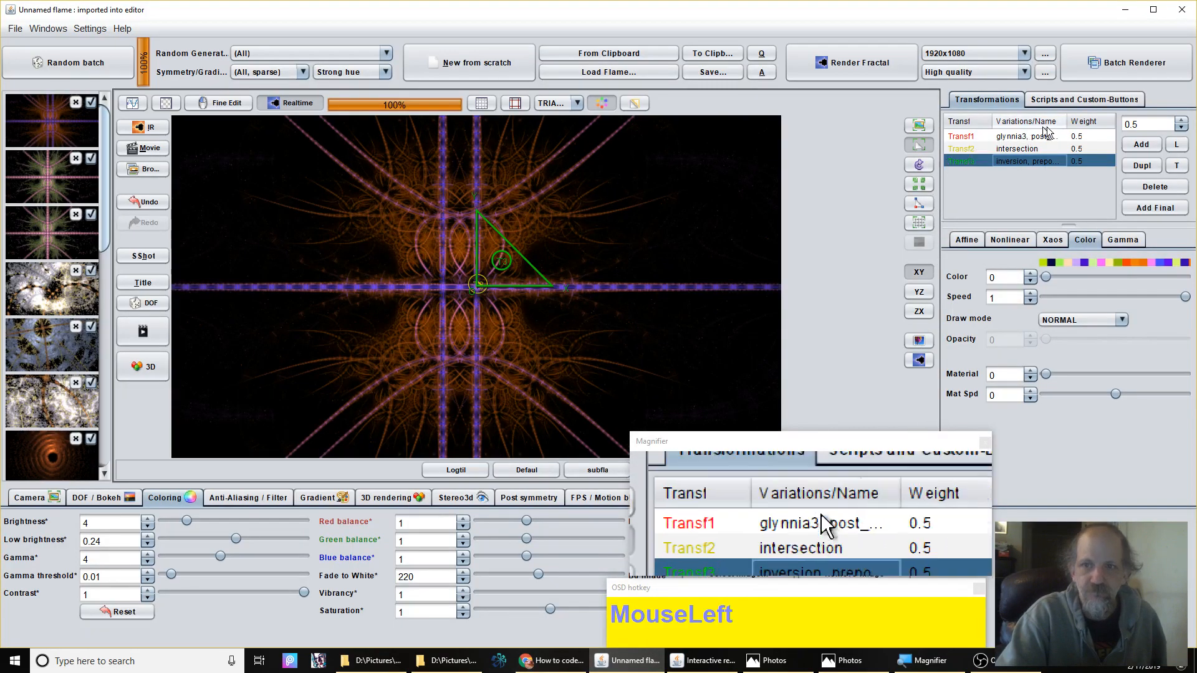
left_click(1071, 106)
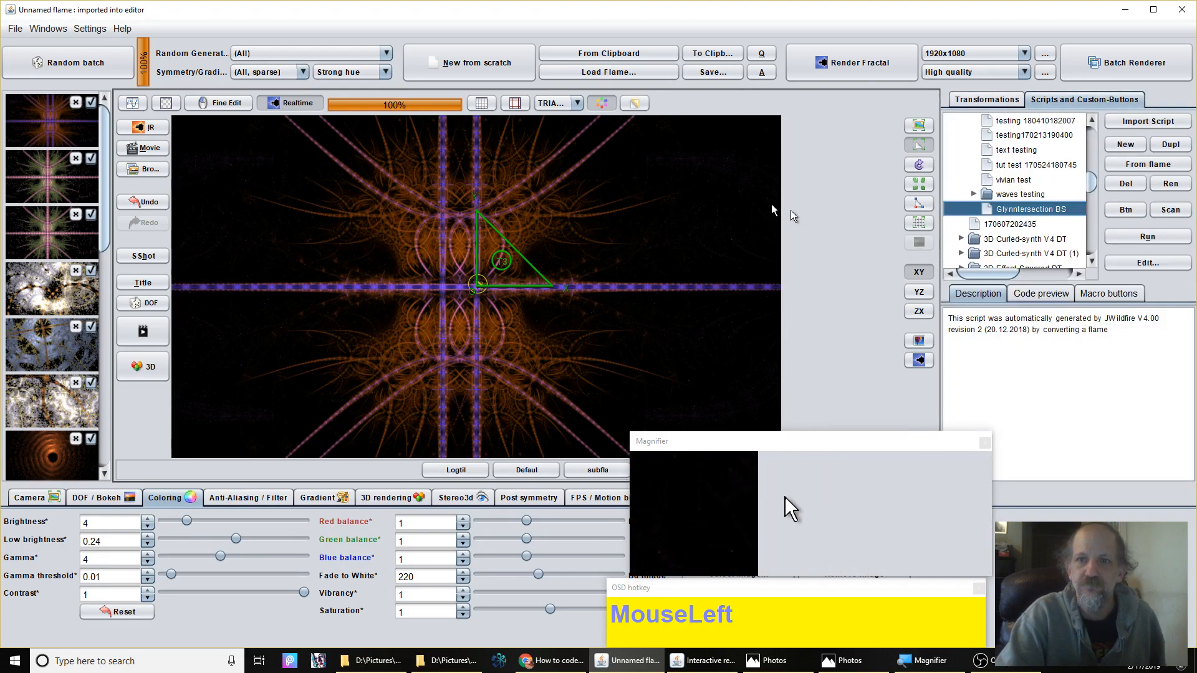
left_click(1174, 267)
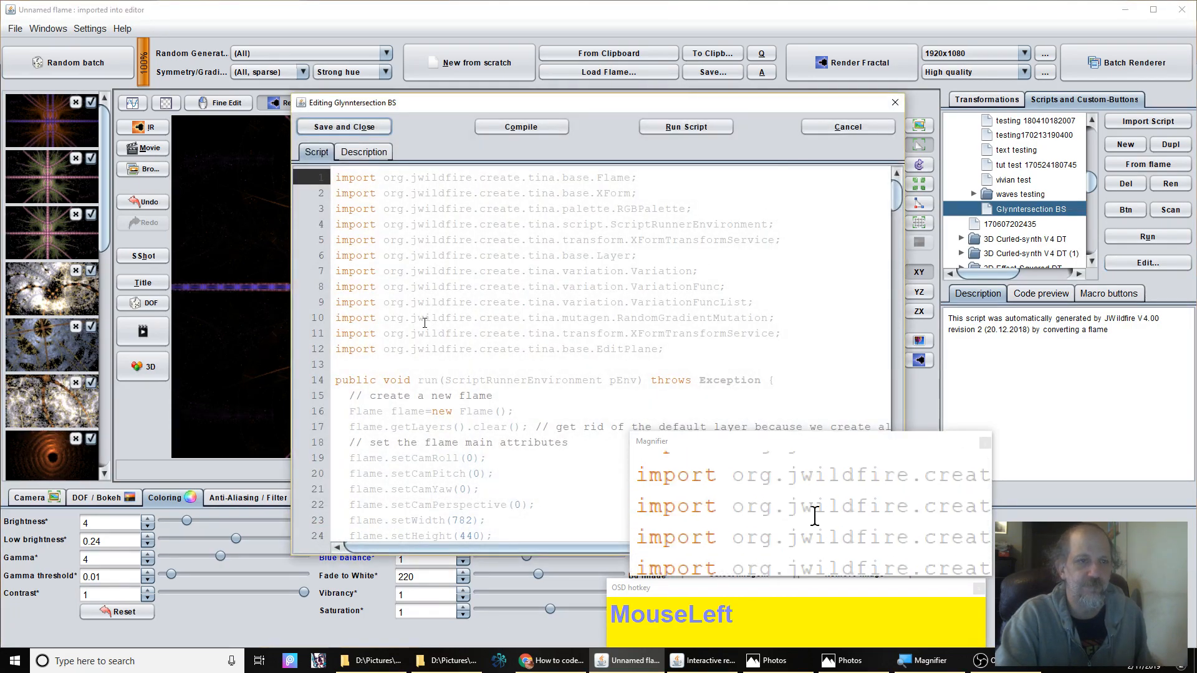
scroll(575, 227, "down", 2)
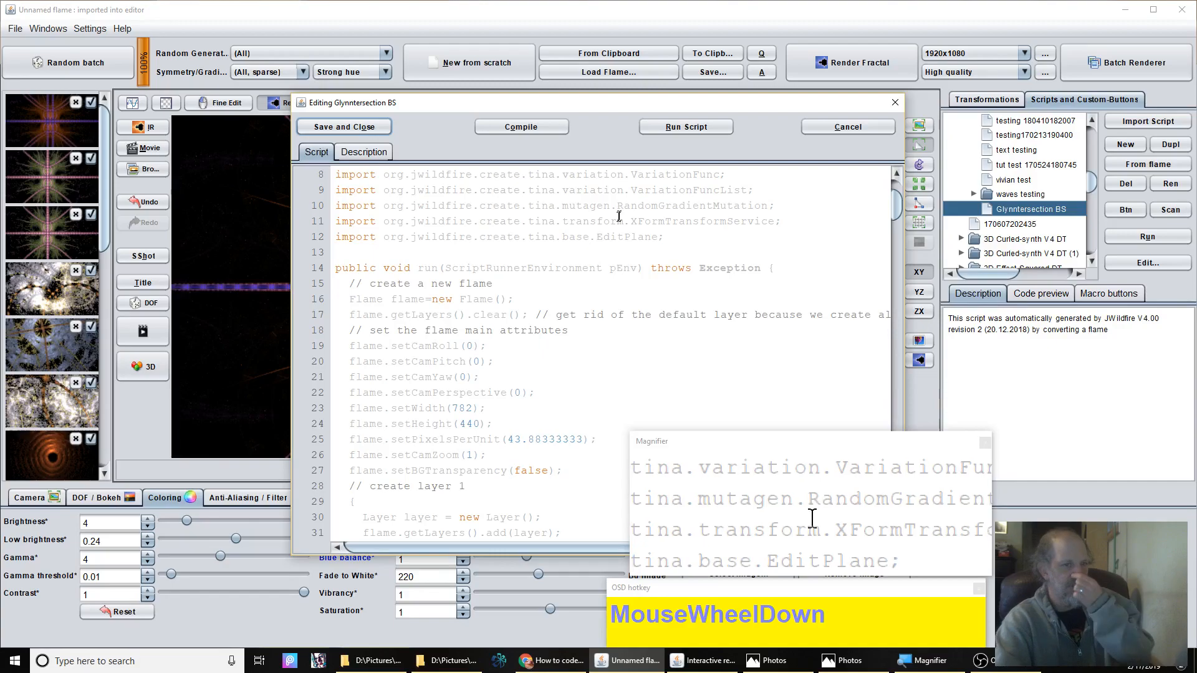
- Look through the script's code from the flame settings to transform 1's variations for a place to insert the draw mode line
scroll(490, 319, "up", 2)
scroll(490, 317, "down", 10)
scroll(490, 318, "down", 8)
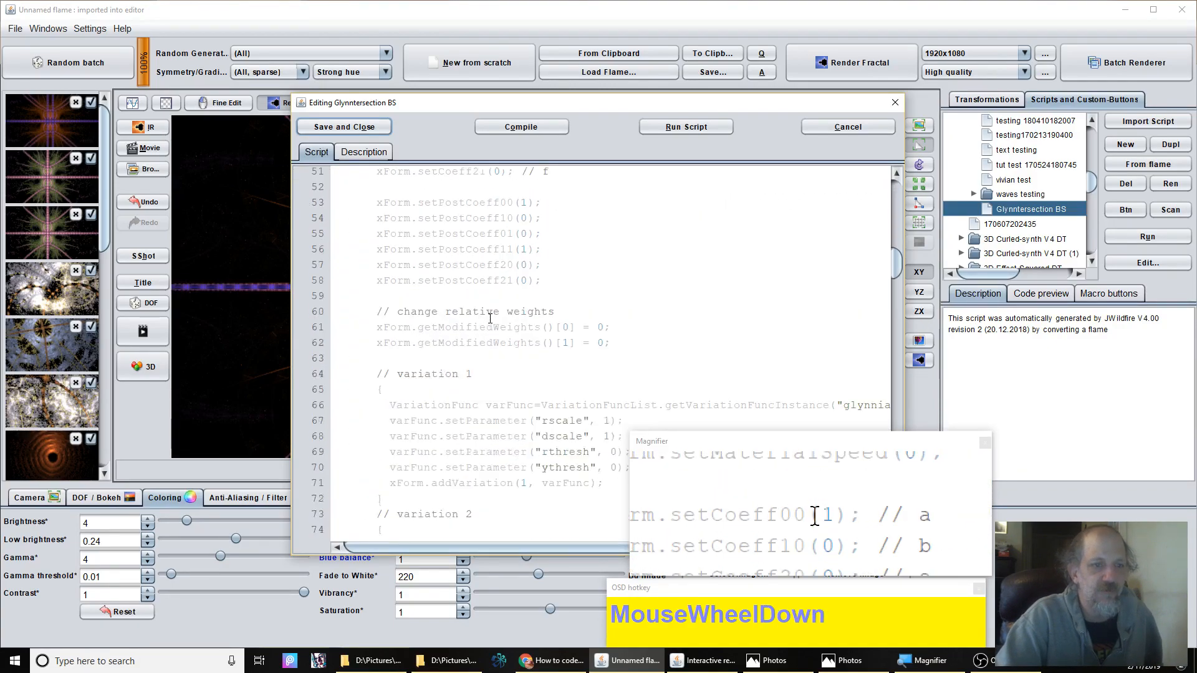
scroll(490, 318, "up", 15)
scroll(490, 318, "down", 9)
scroll(490, 318, "up", 12)
scroll(490, 318, "down", 15)
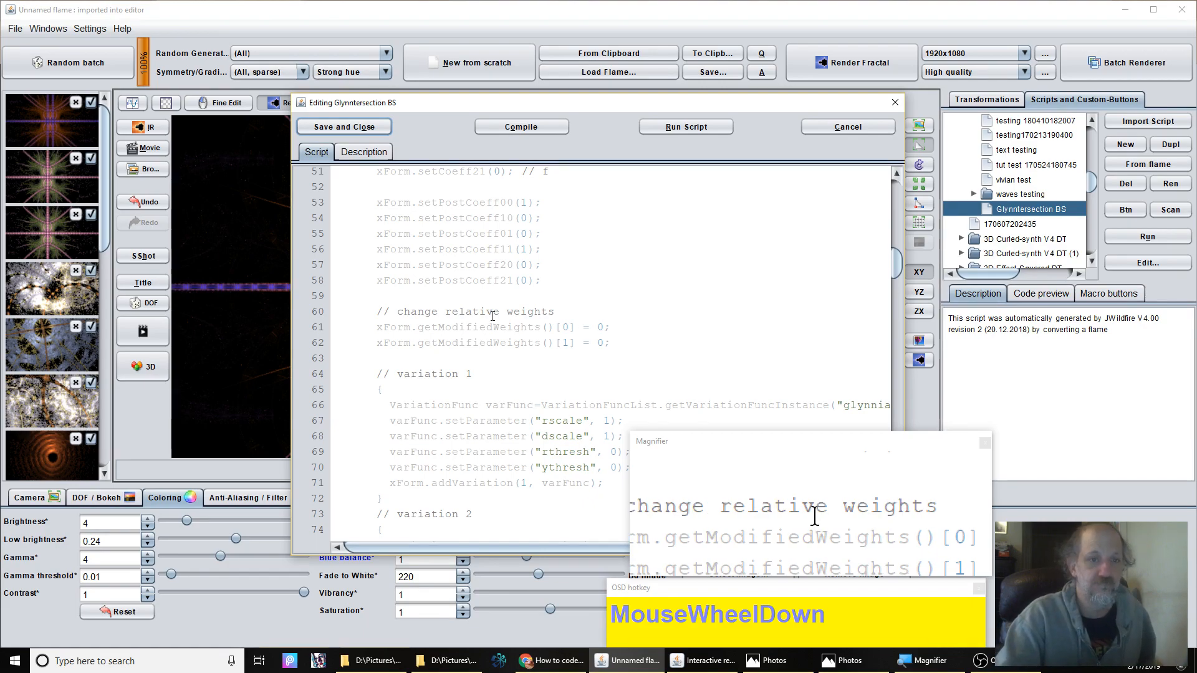
scroll(492, 317, "down", 1)
scroll(505, 315, "up", 6)
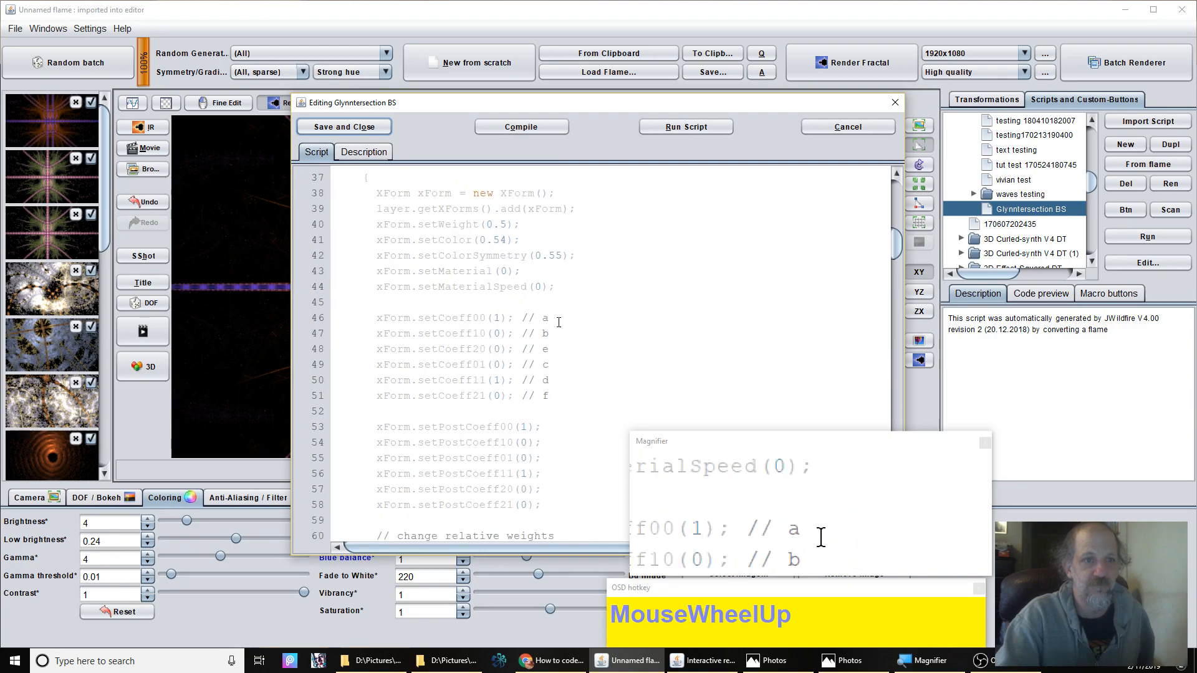
left_click(600, 290)
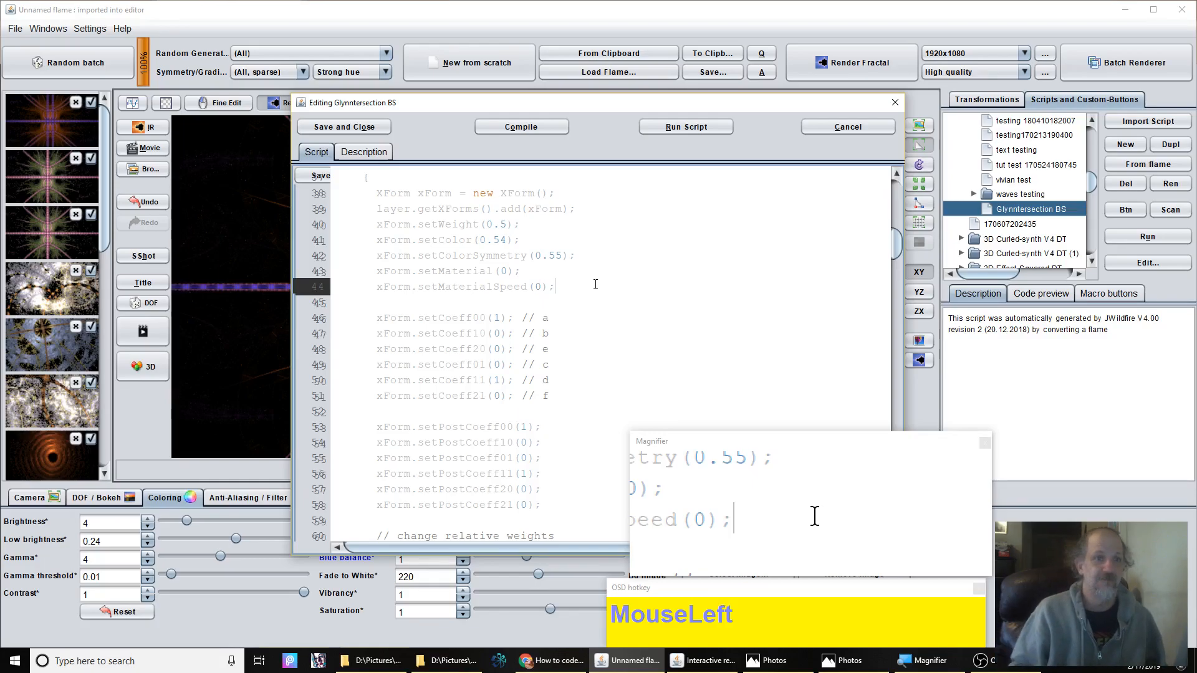
scroll(445, 270, "up", 12)
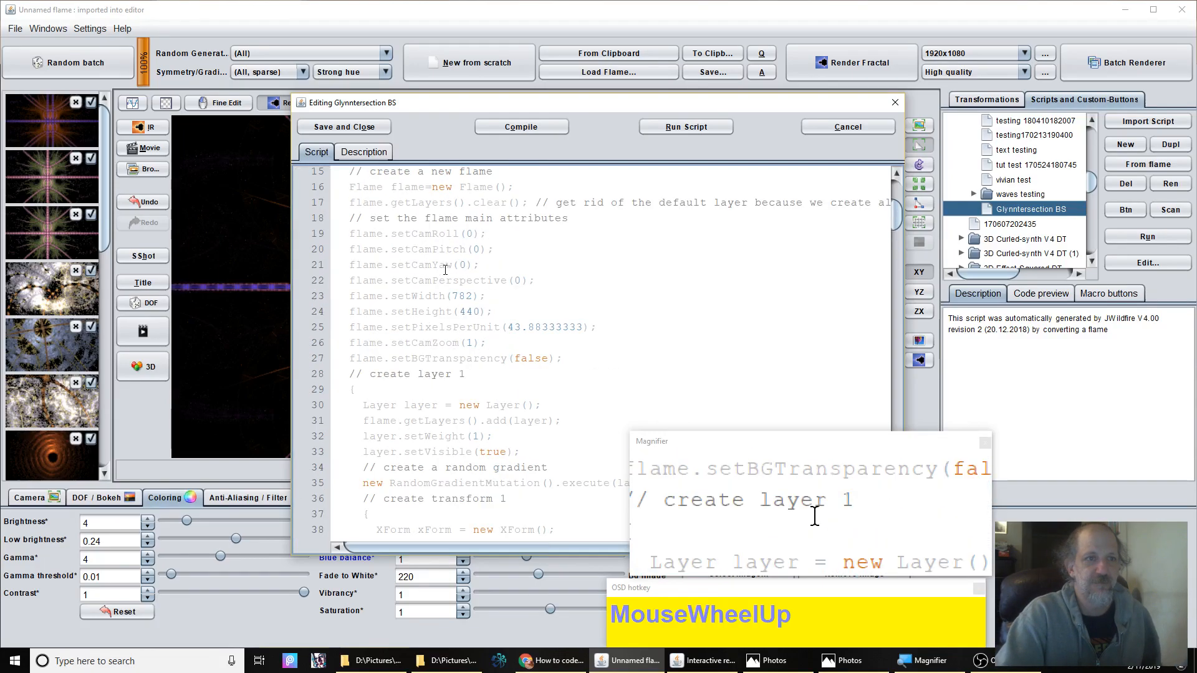
scroll(445, 269, "down", 5)
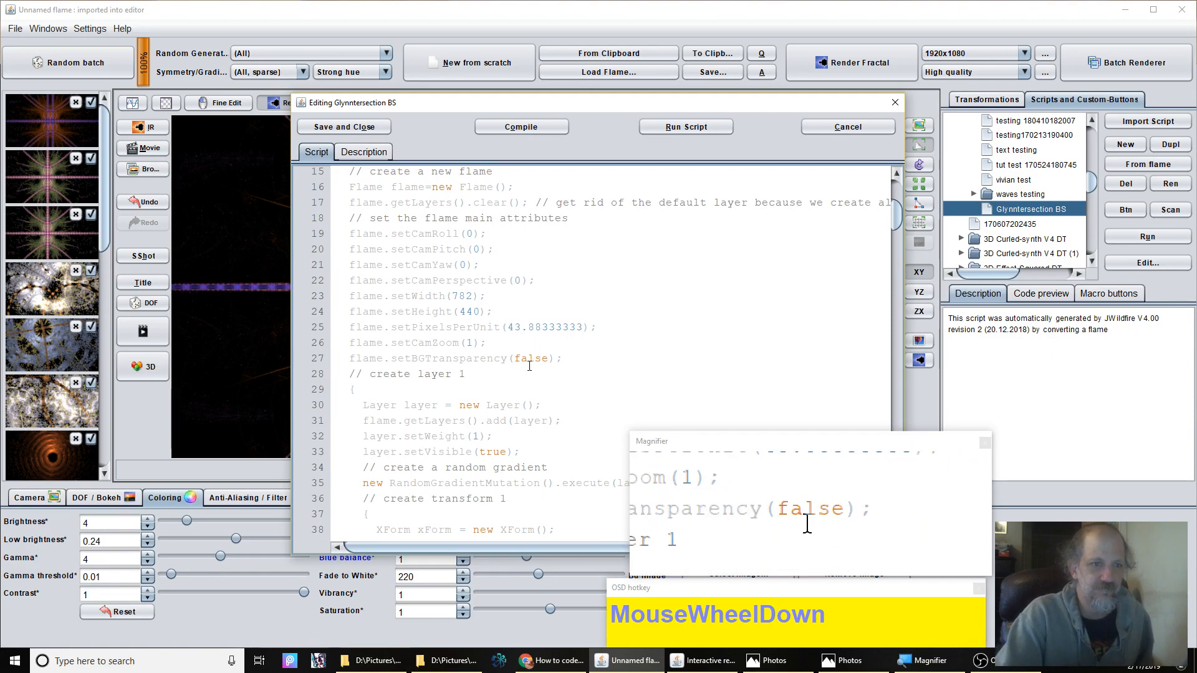
- Highlight the flame's main attributes and transform 1's coefficient lines to examine how the script is structured up to transform 2
left_click_drag(575, 362, 237, 204)
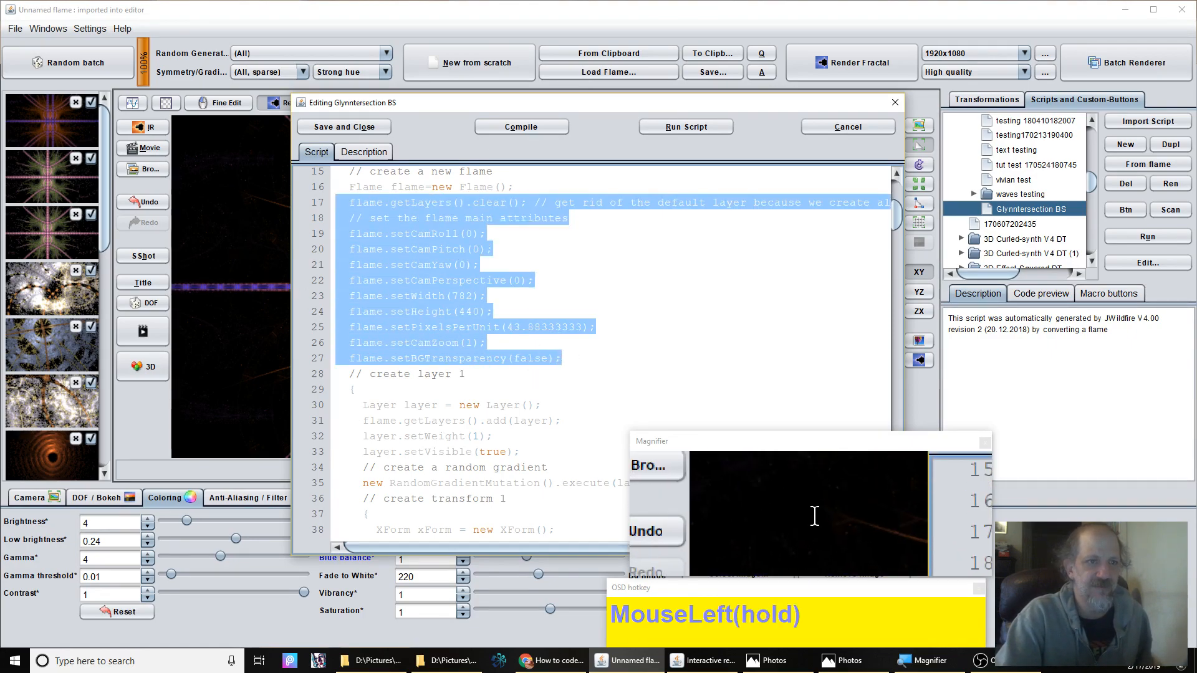
left_click(692, 306)
scroll(682, 312, "down", 5)
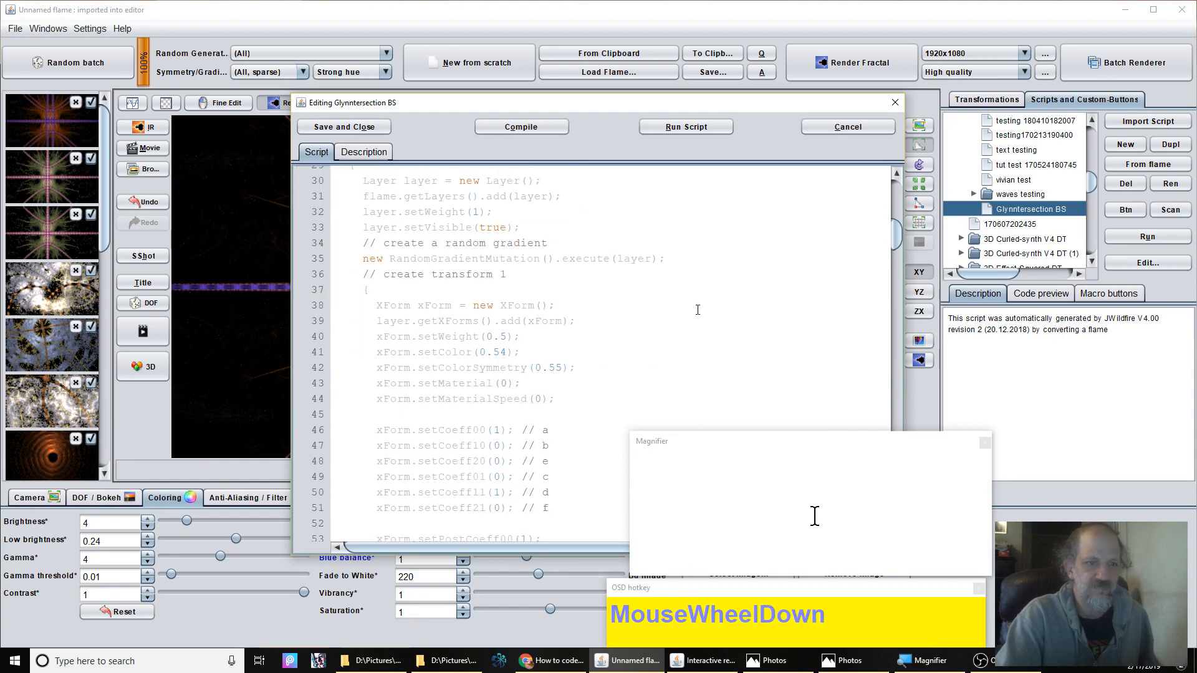
scroll(559, 353, "down", 7)
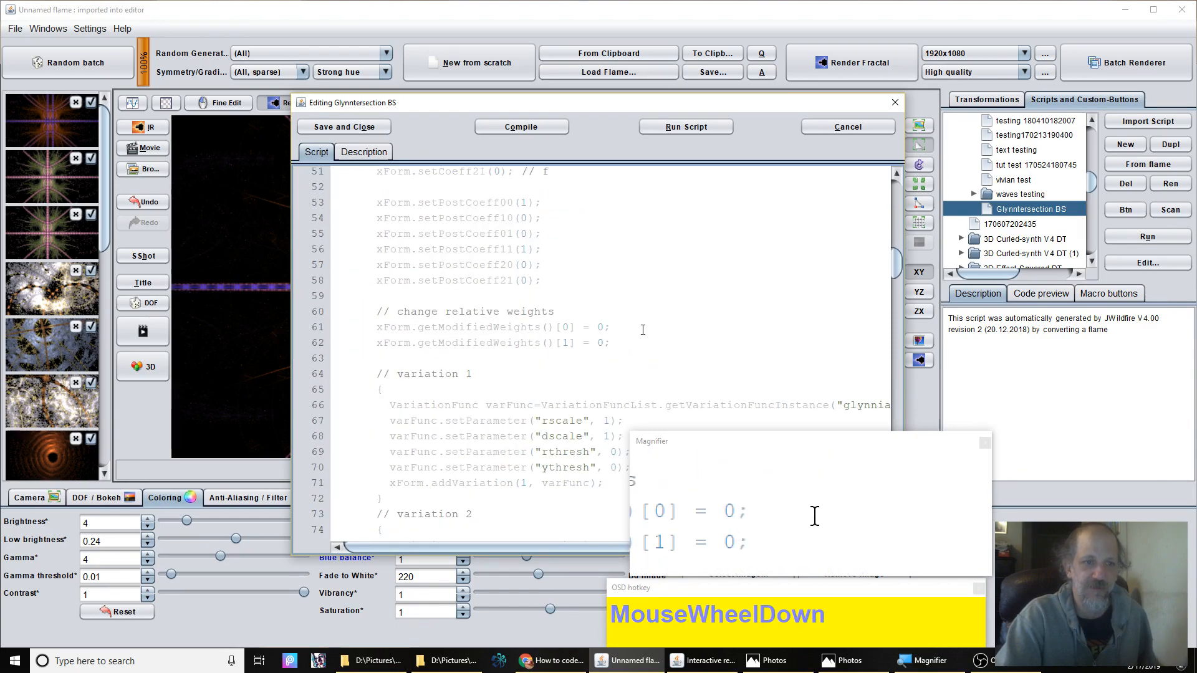
left_click_drag(654, 289, 274, 392)
scroll(732, 289, "down", 10)
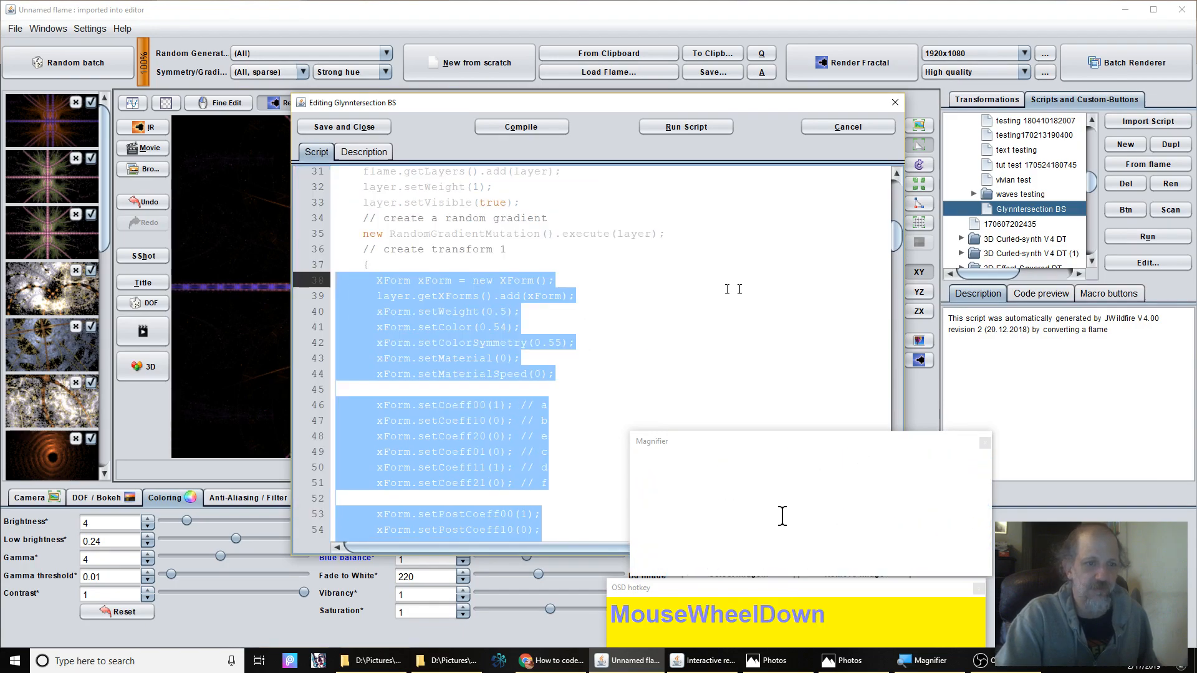
scroll(724, 289, "down", 7)
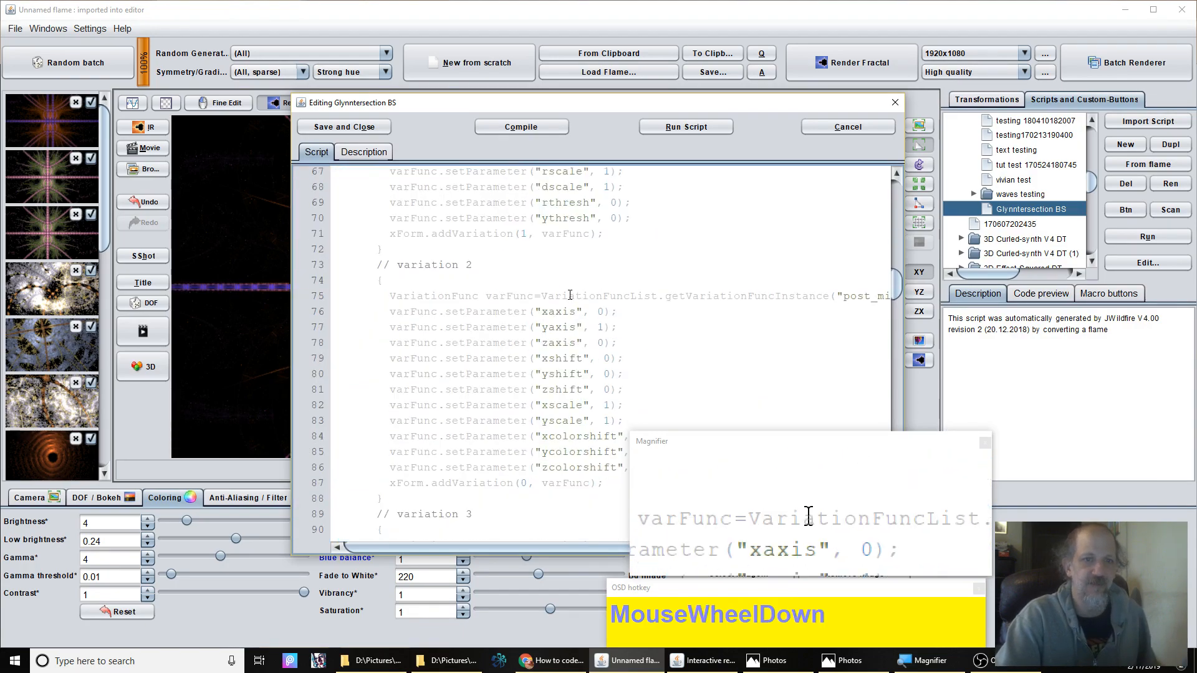
scroll(673, 267, "down", 14)
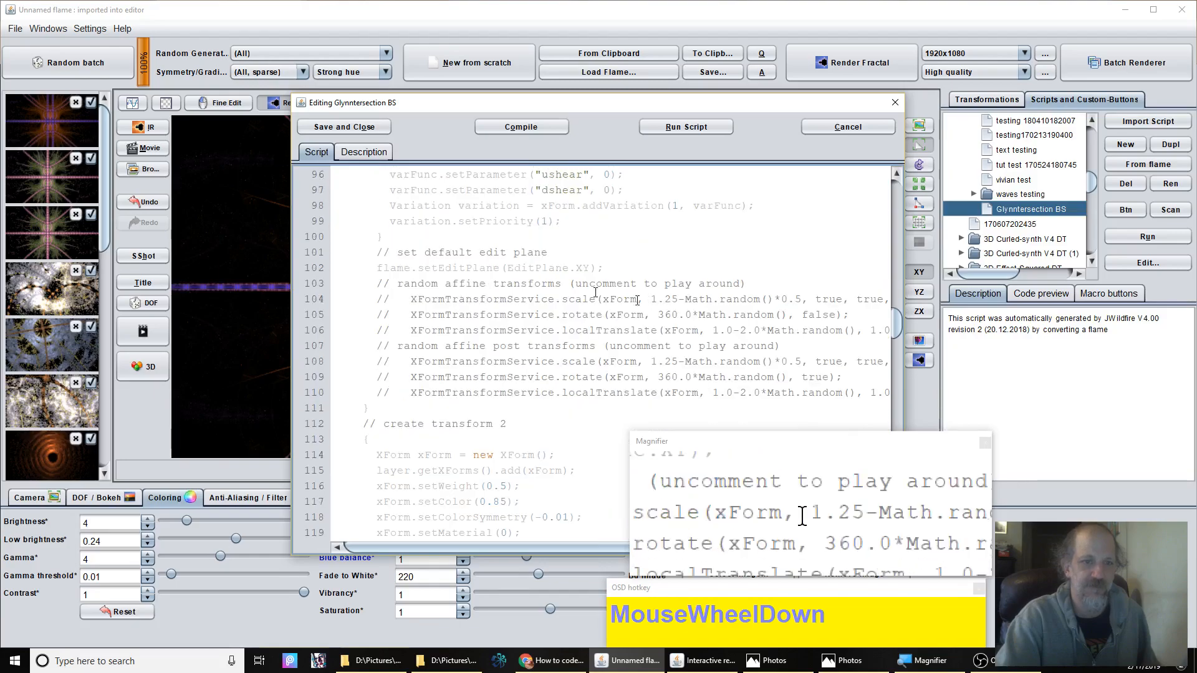
scroll(680, 287, "up", 20)
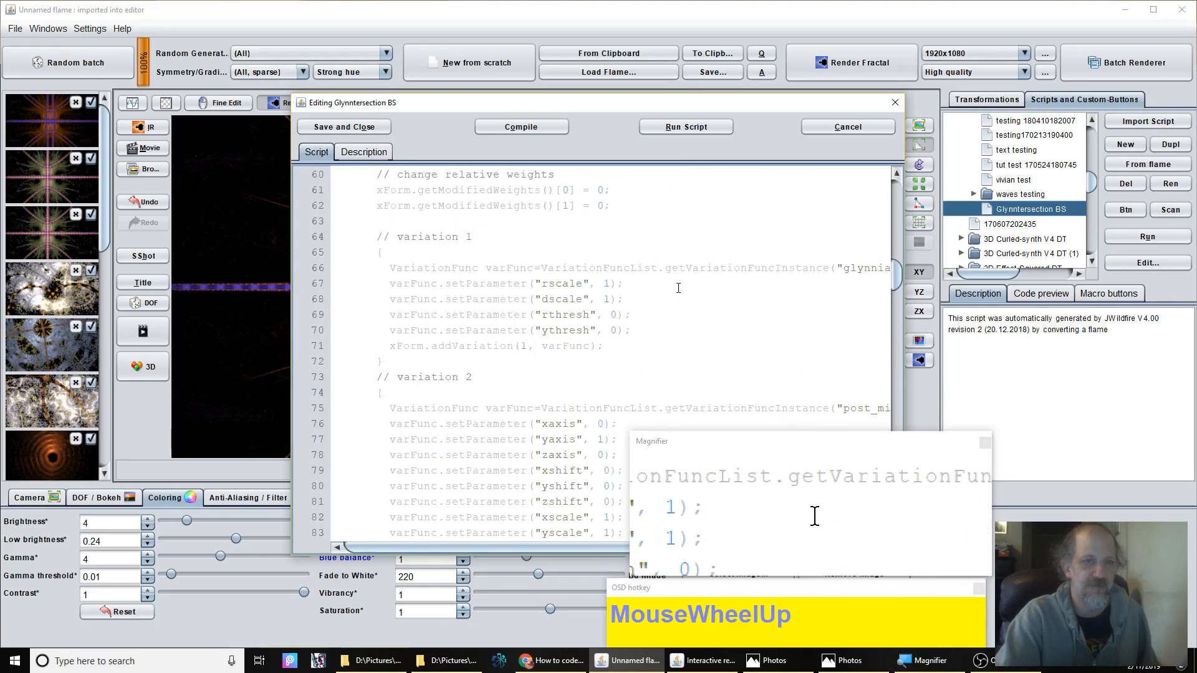
scroll(678, 288, "down", 9)
scroll(679, 288, "up", 5)
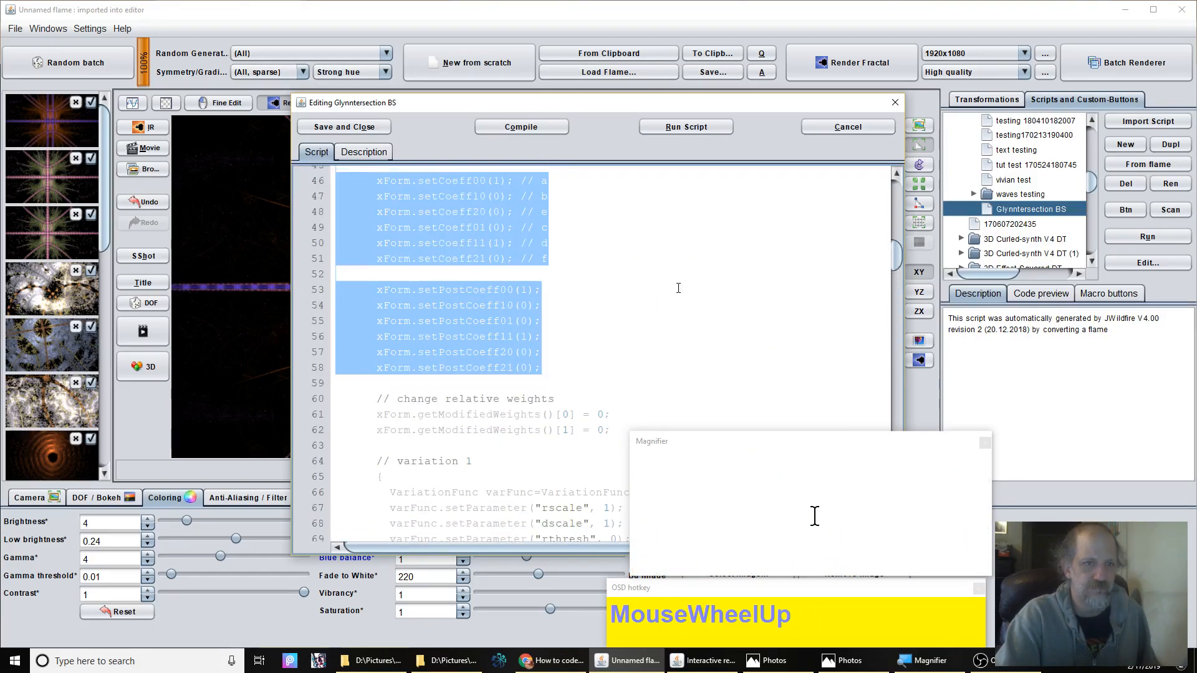
- Insert "xForm.setDrawMode(org.jwildfire.create.tina.base.DrawMode.HIDDEN);" on a new line below transform 1's "// change relative weights" comment
left_click(603, 362)
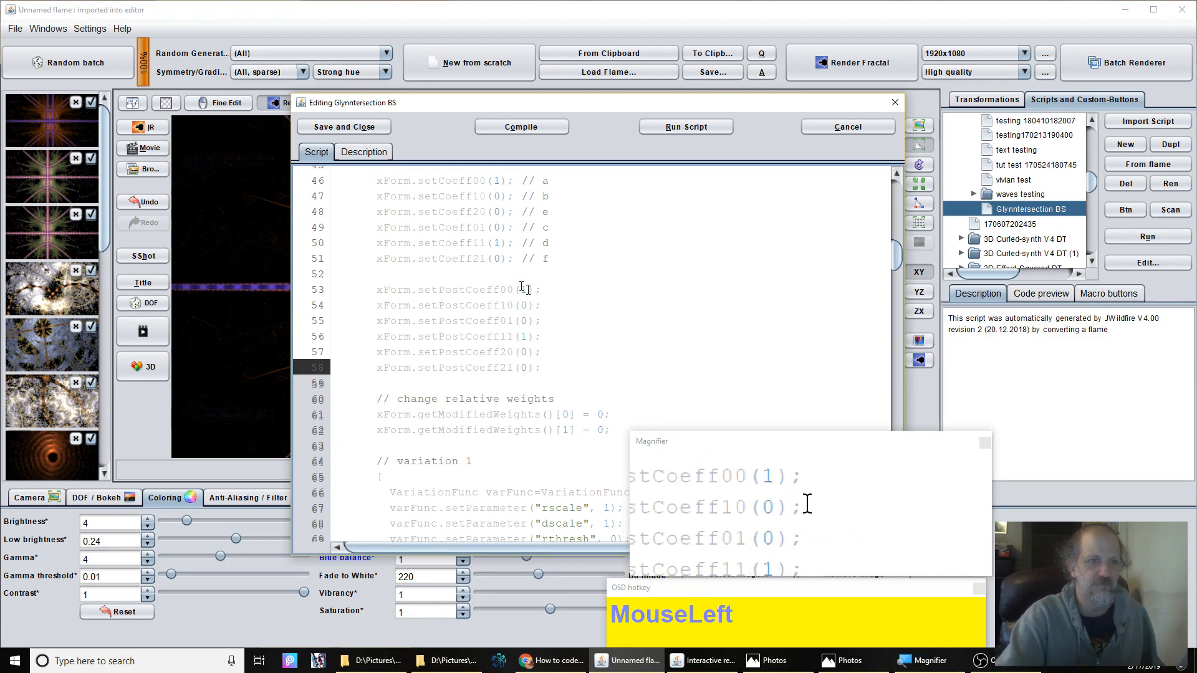
scroll(575, 337, "up", 3)
scroll(576, 336, "down", 3)
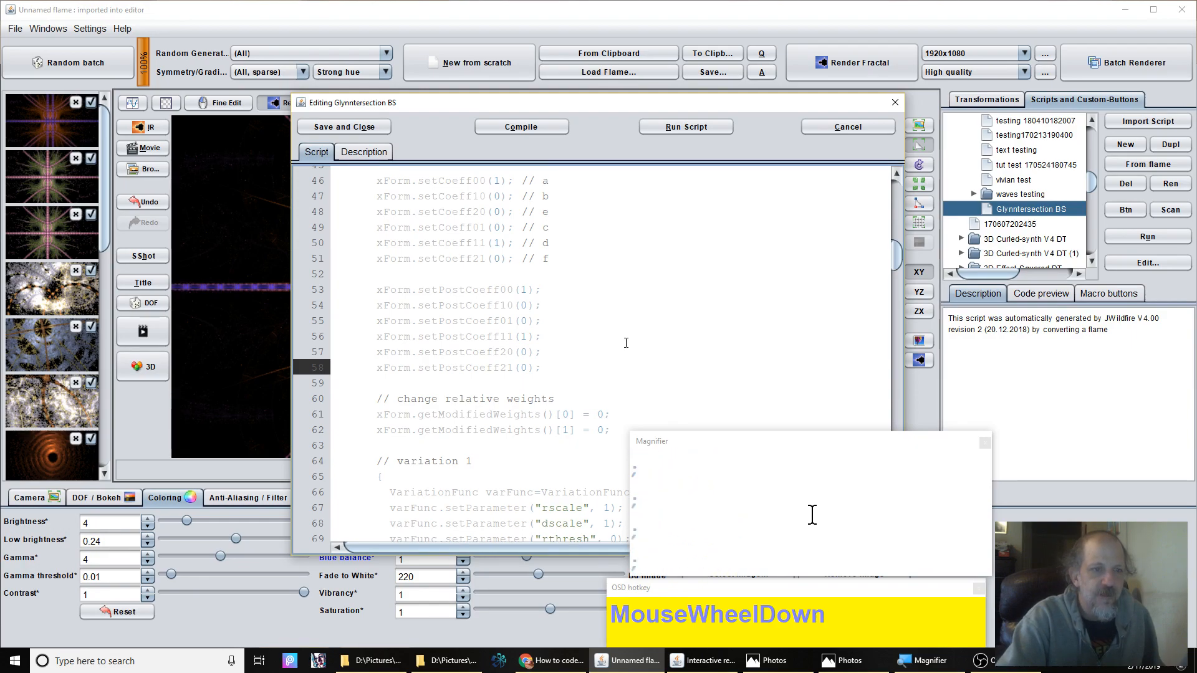
scroll(627, 343, "down", 2)
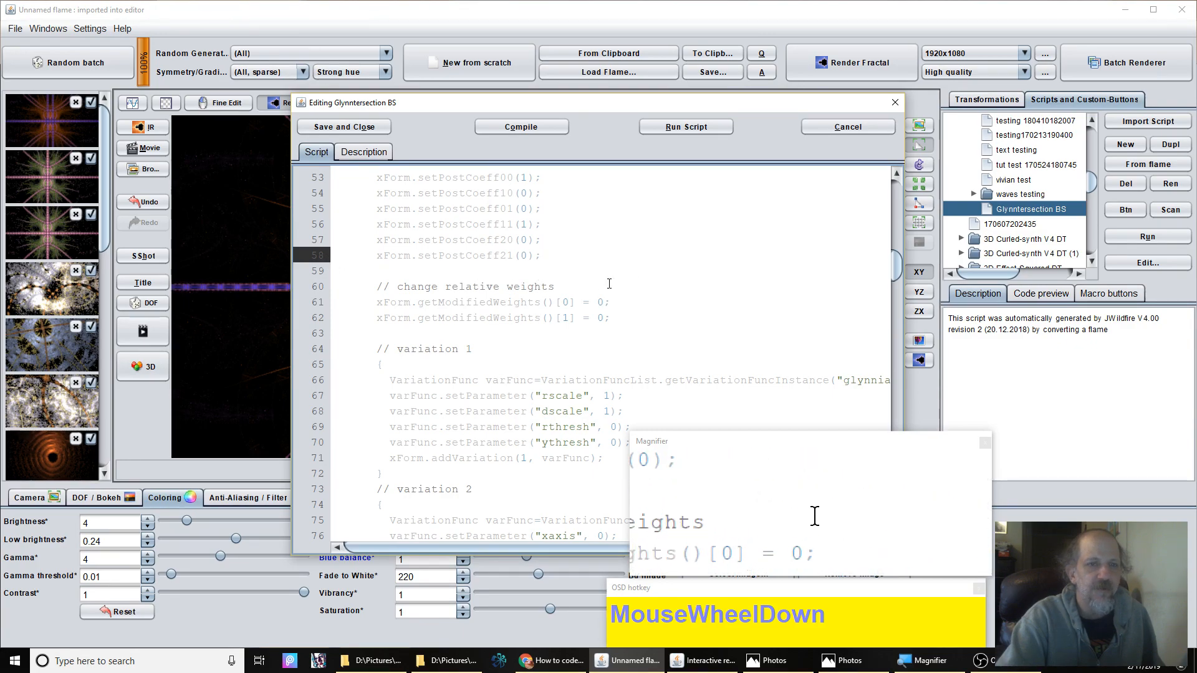
scroll(609, 283, "up", 7)
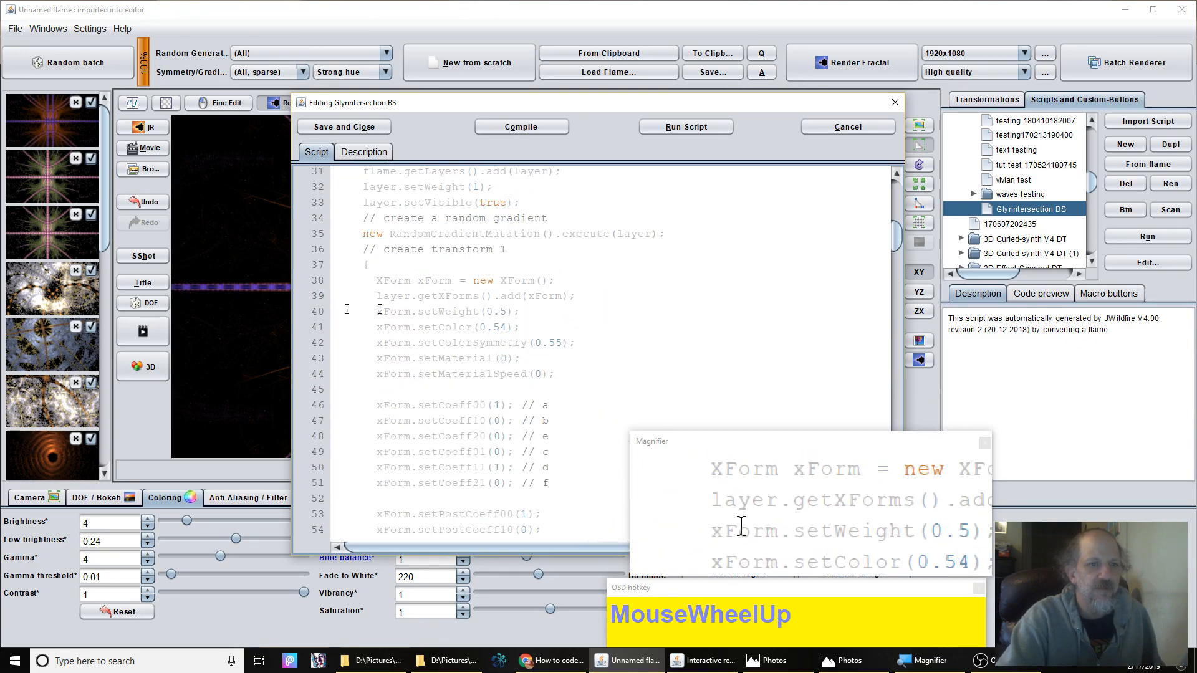
scroll(600, 370, "down", 5)
scroll(600, 369, "down", 2)
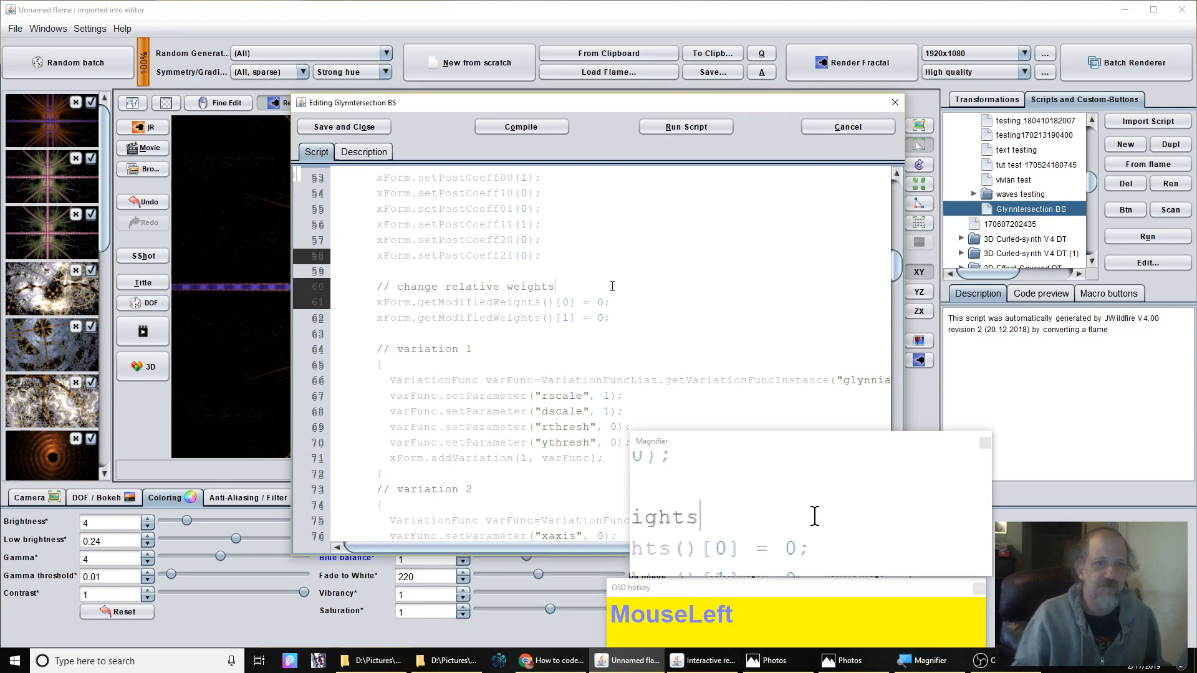
key("Return")
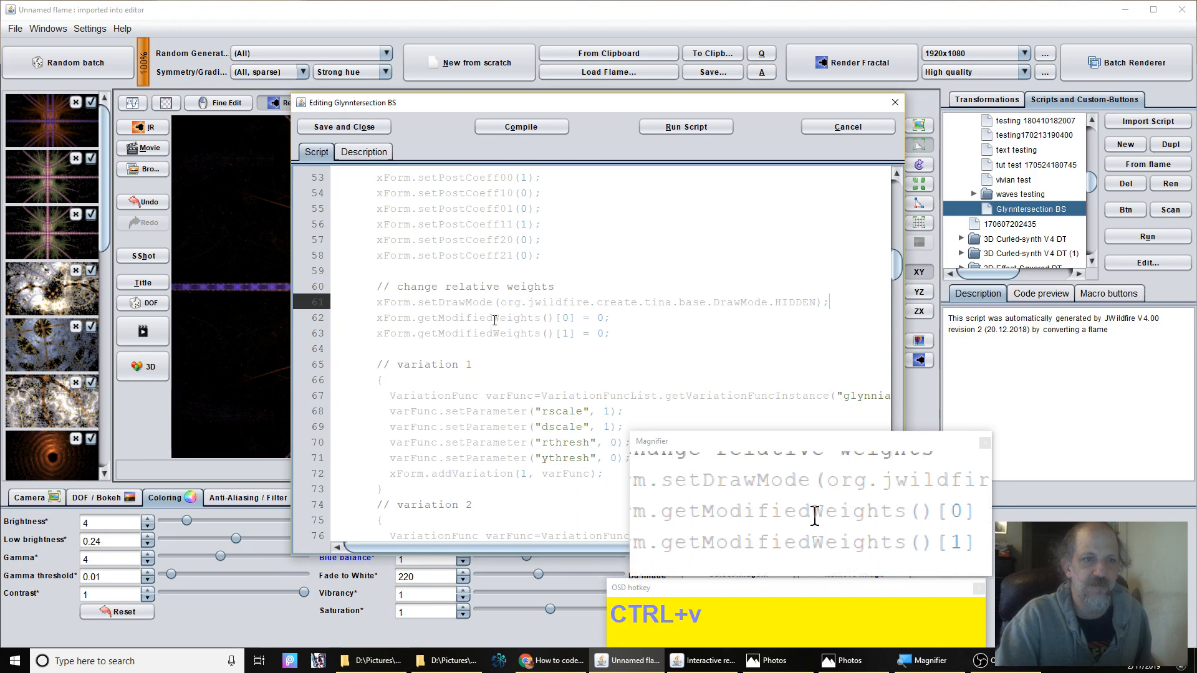
- Insert the same HIDDEN setDrawMode line below the "// change relative weights" comment in transform 2
scroll(494, 320, "down", 5)
scroll(494, 320, "down", 7)
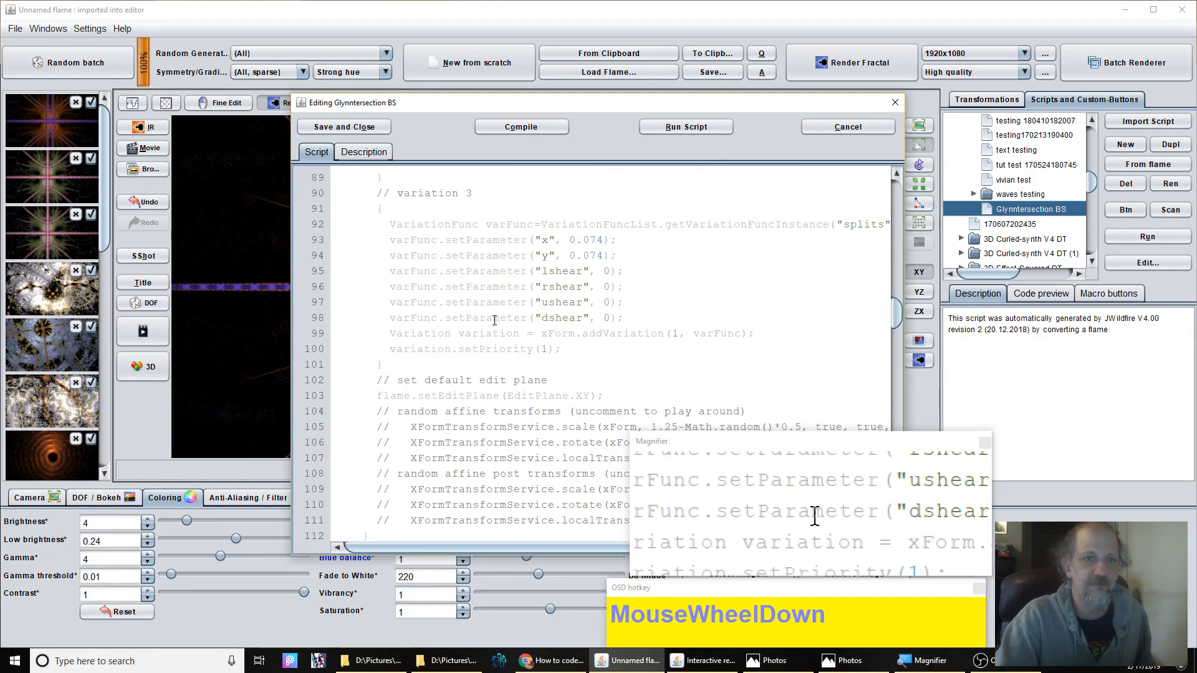
scroll(495, 320, "down", 5)
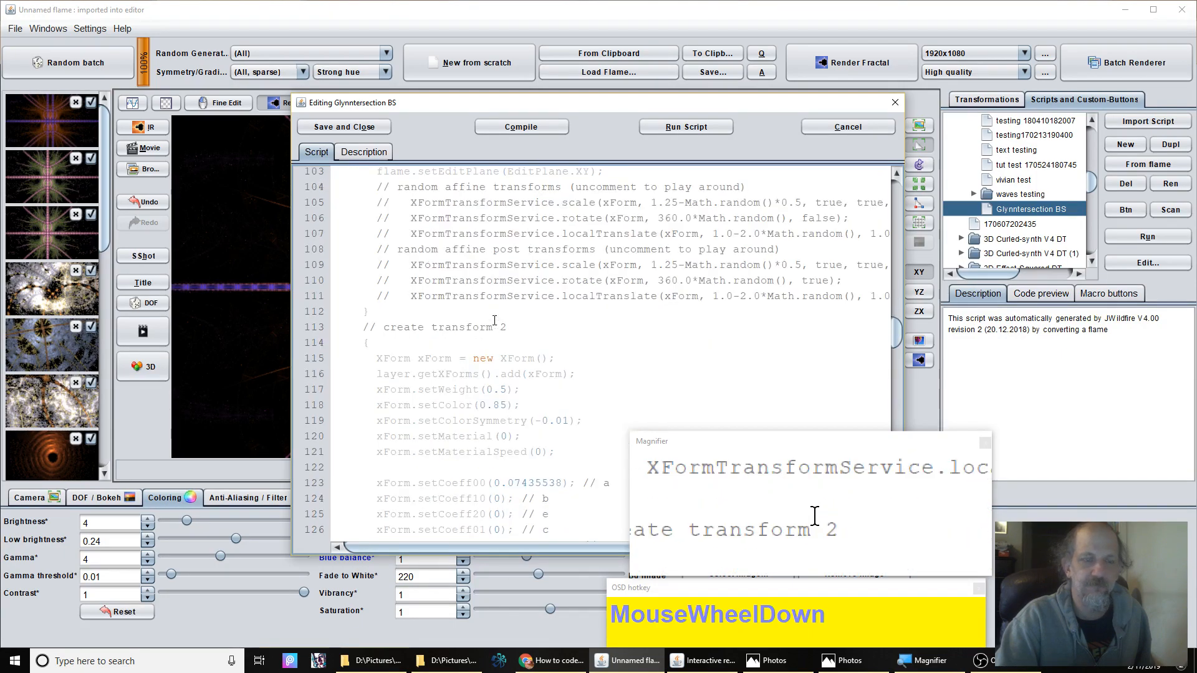
scroll(578, 322, "down", 7)
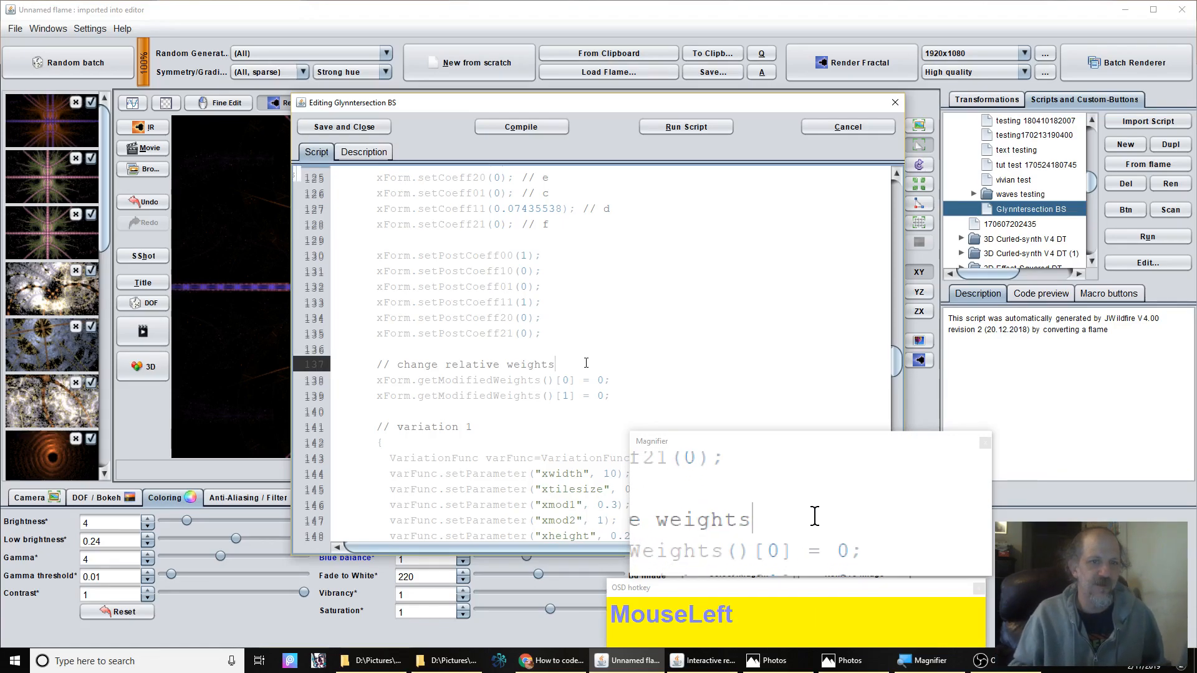
key("Return")
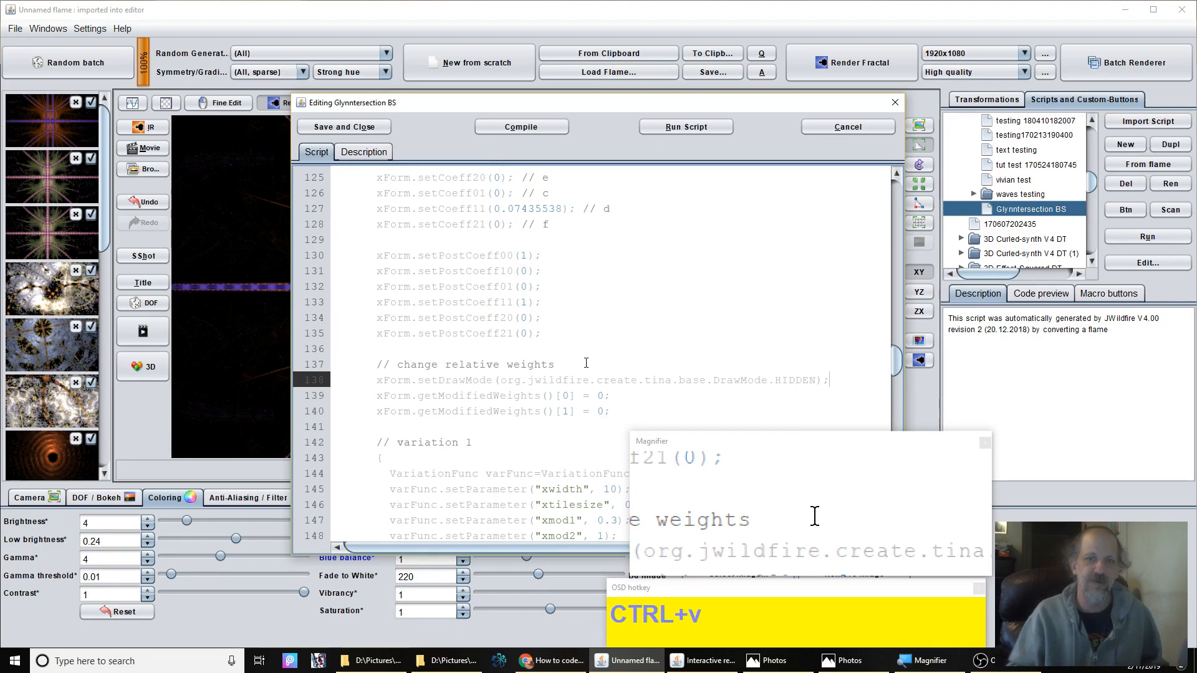
- Create a blank flame with the script editor moved off the preview, and run the edited script on it repeatedly
left_click_drag(592, 104, 1068, 86)
left_click(481, 70)
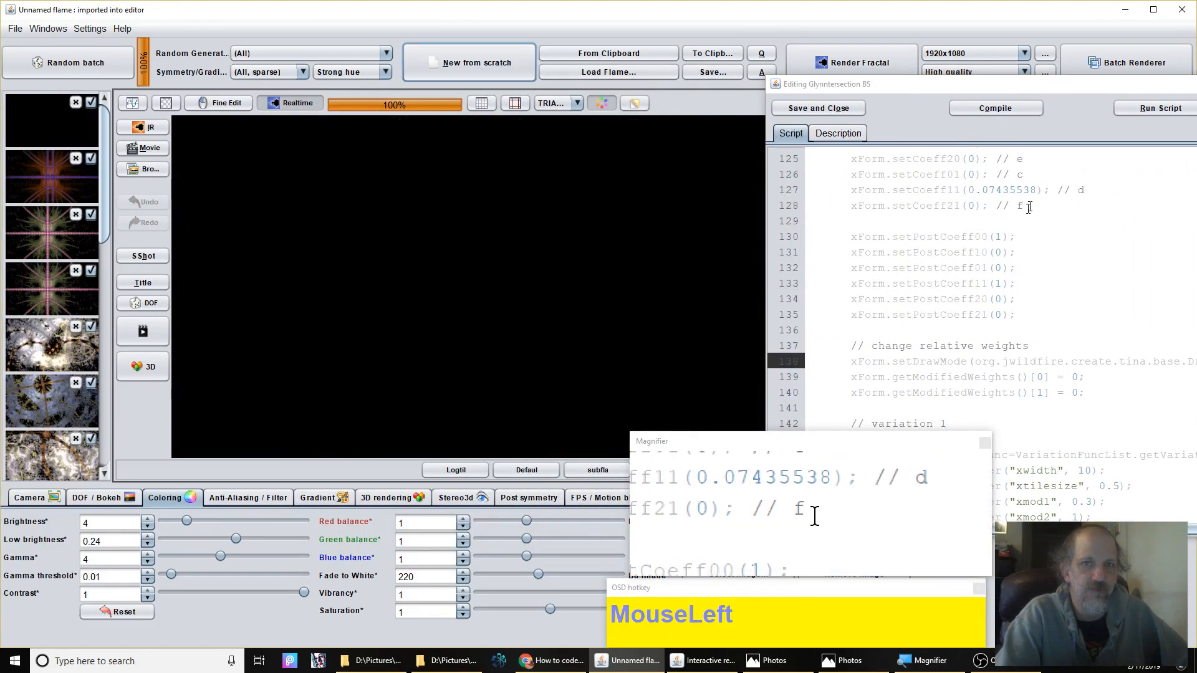
left_click(1148, 108)
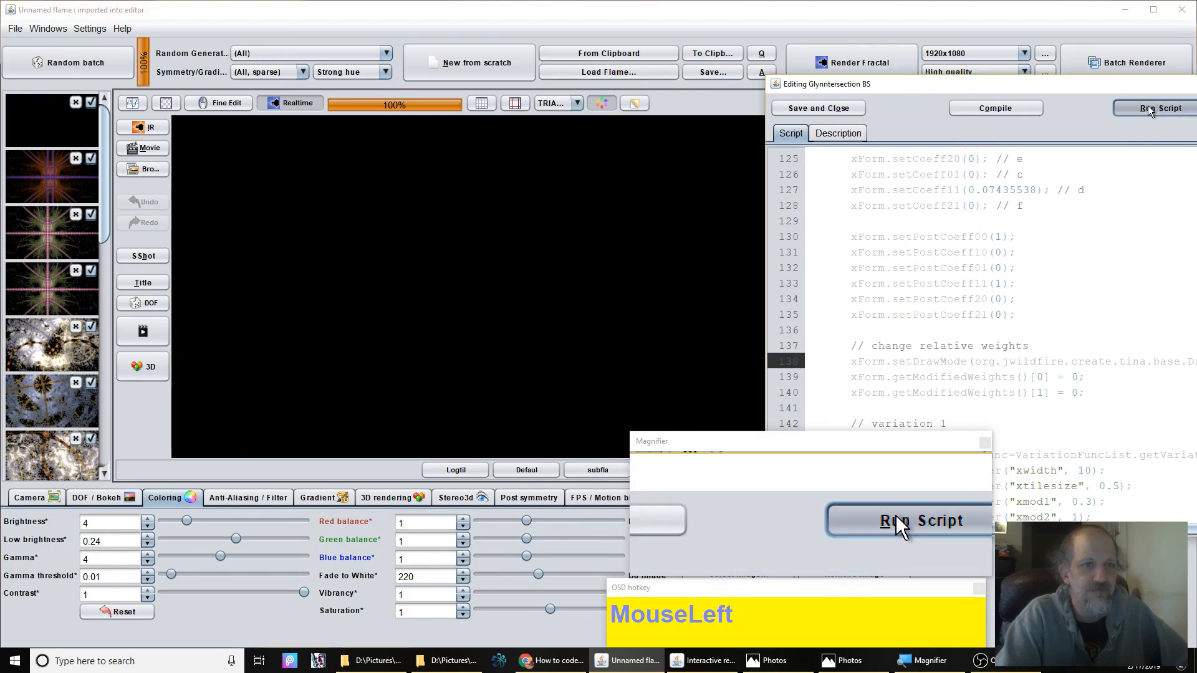
left_click(1147, 108)
left_click(1147, 107)
left_click(1147, 107)
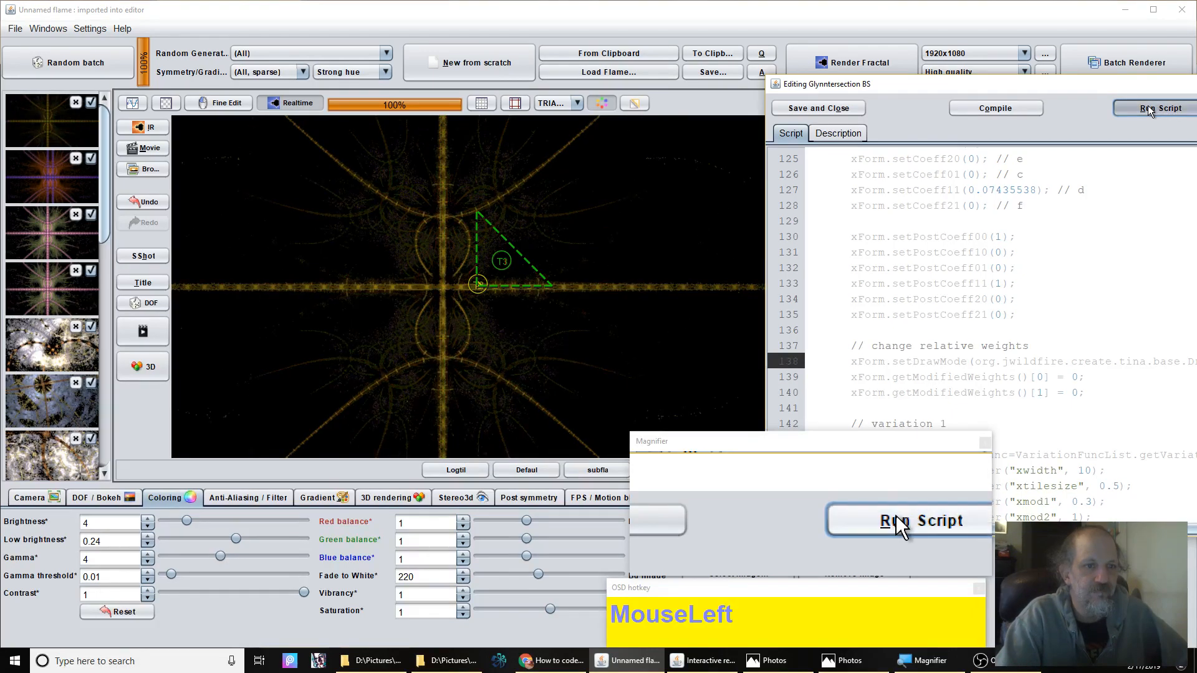
left_click(1147, 107)
left_click(1147, 107)
left_click(1147, 107)
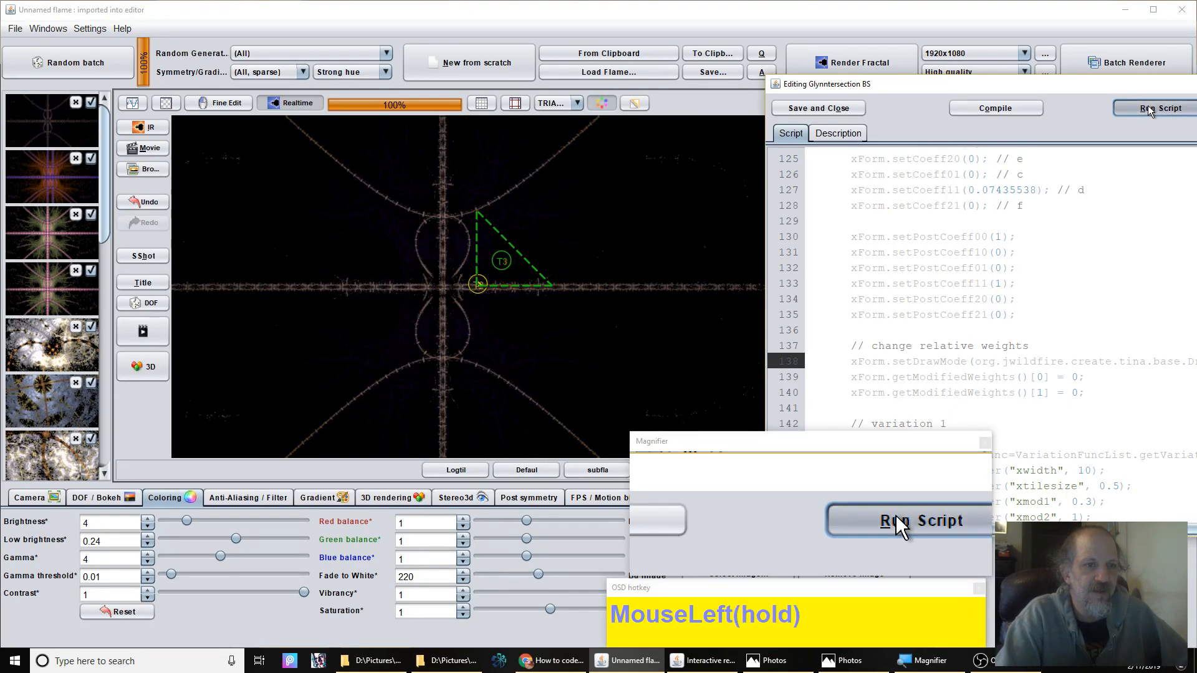
left_click(1147, 108)
left_click(1147, 107)
left_click(1147, 107)
left_click(1147, 107)
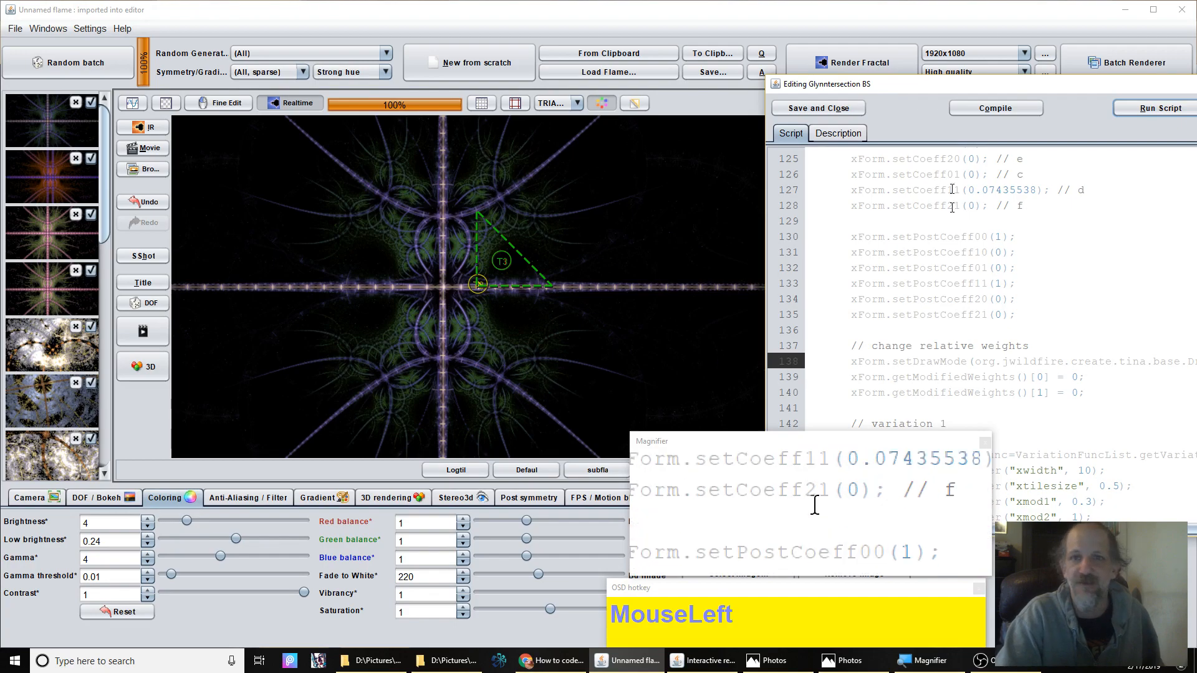
- Reposition the script editor and examine the code from transform 1's variations through transform 3 to the closing flame-update section
left_click_drag(1005, 87, 862, 41)
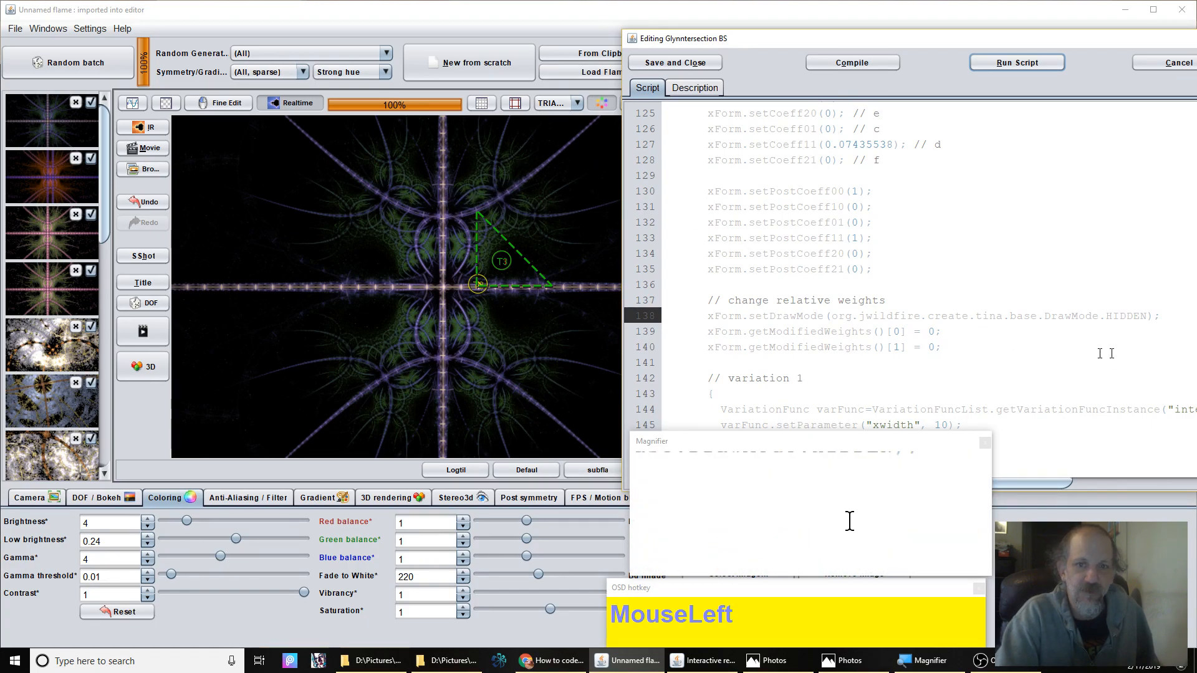
scroll(847, 239, "up", 14)
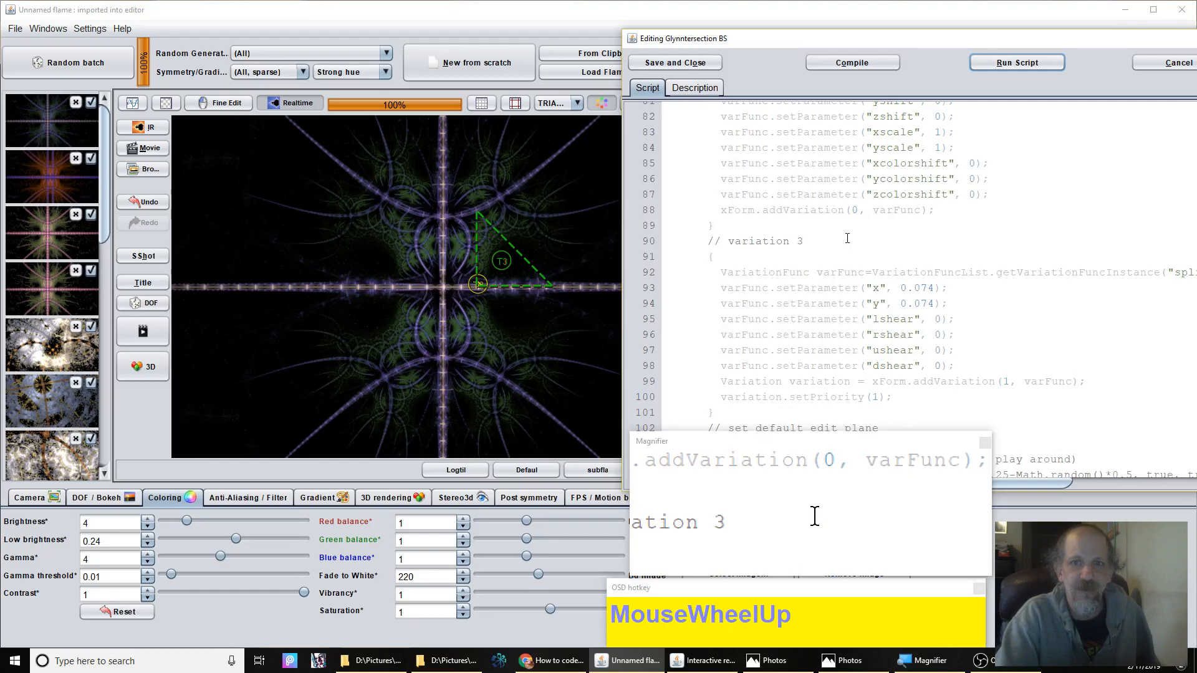
scroll(851, 234, "up", 12)
scroll(857, 228, "down", 20)
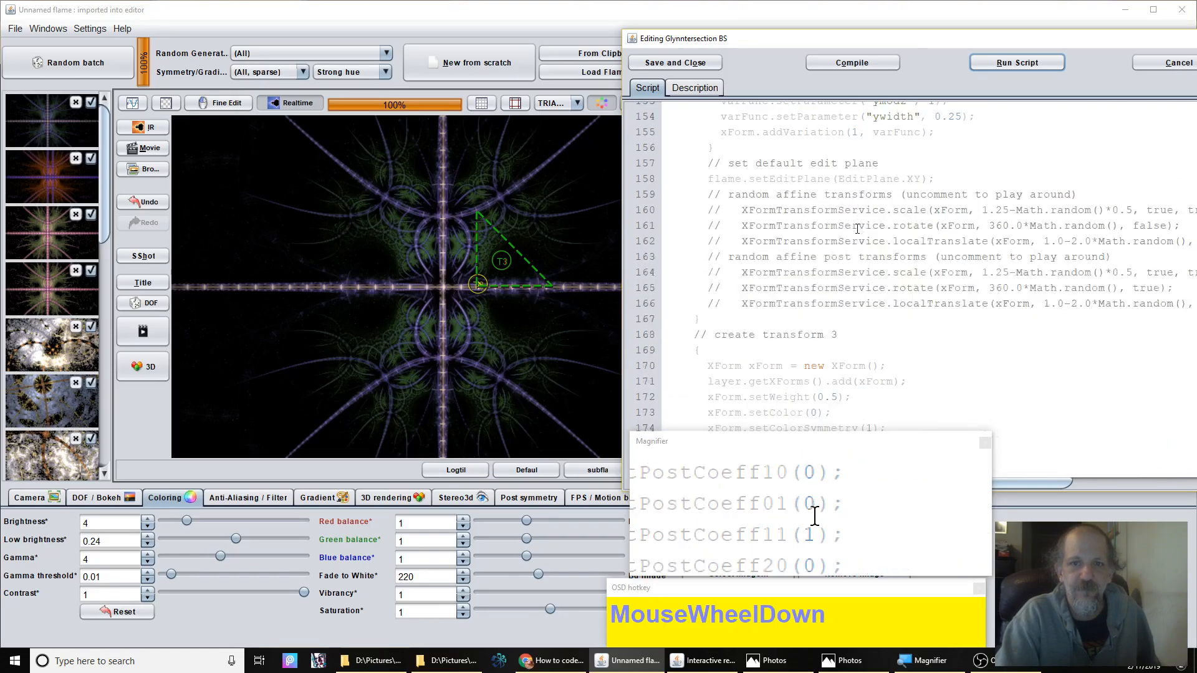
scroll(857, 228, "down", 12)
scroll(857, 228, "up", 20)
scroll(858, 228, "down", 15)
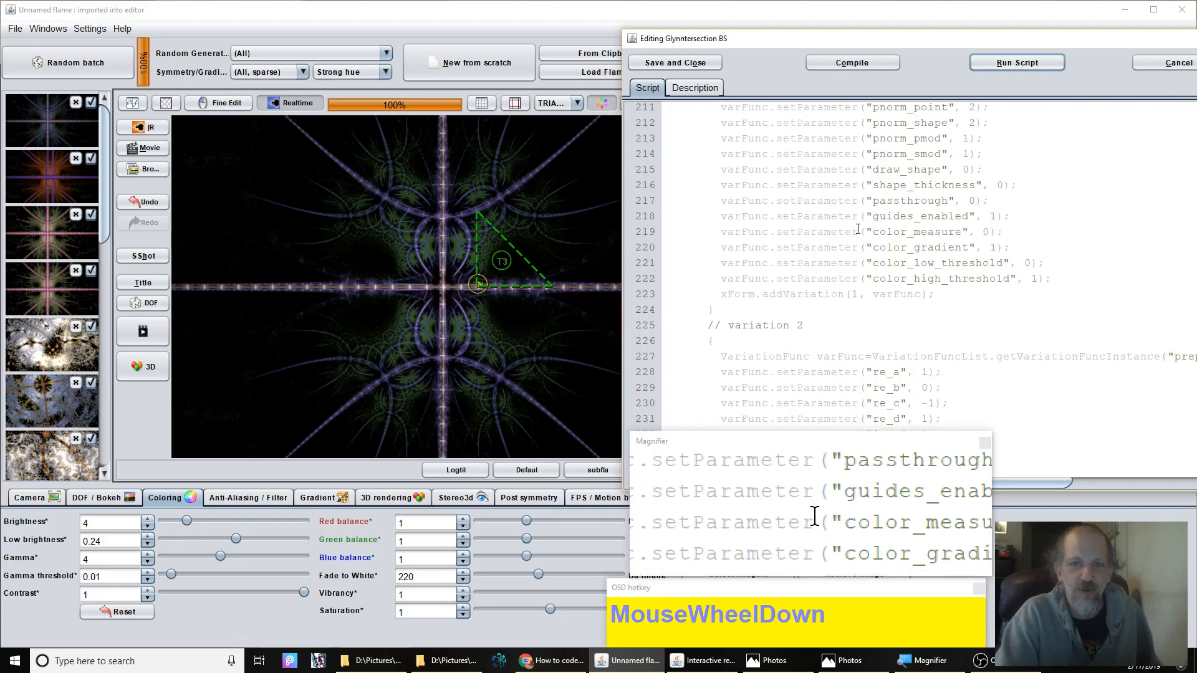
scroll(859, 226, "up", 15)
scroll(861, 223, "down", 20)
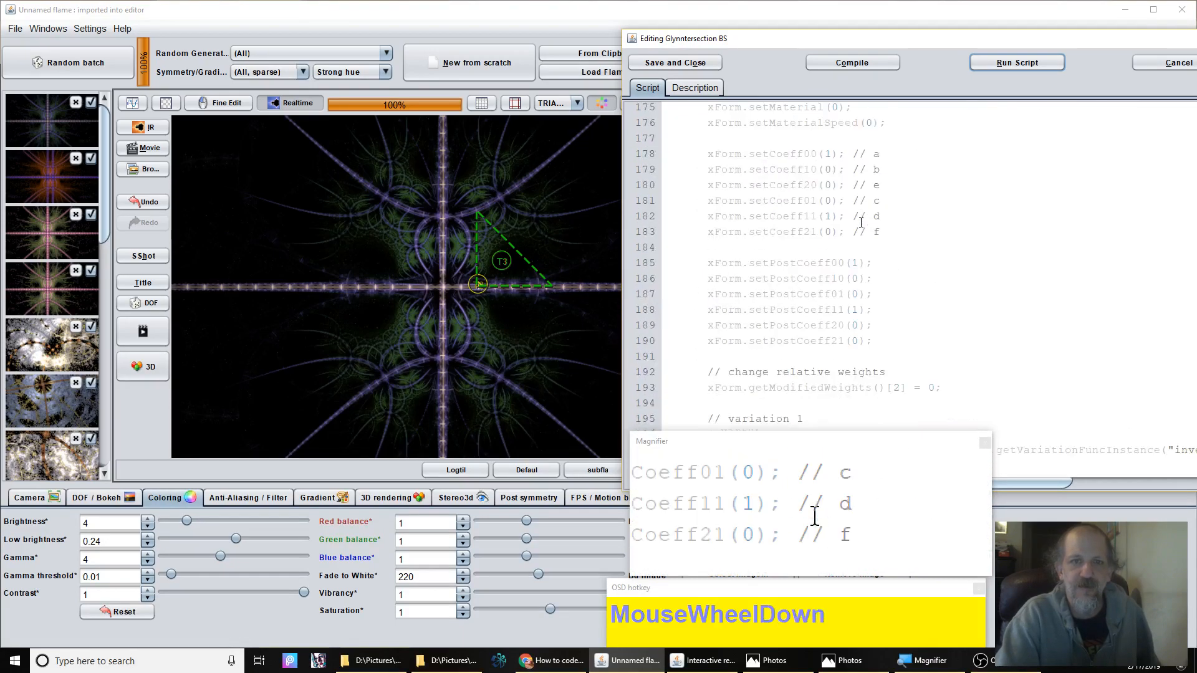
scroll(861, 223, "down", 2)
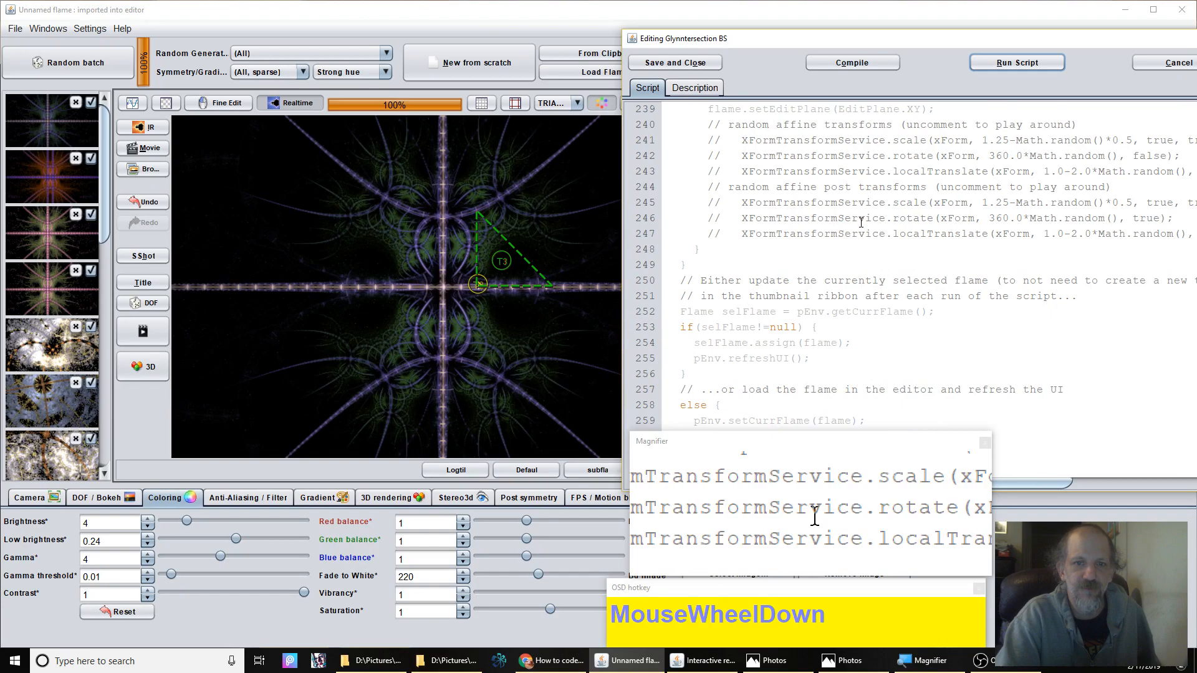
- Uncomment the scale, rotate and localTranslate lines under transform 3's "random affine transforms" comment, leaving the post transform lines commented
scroll(860, 222, "up", 2)
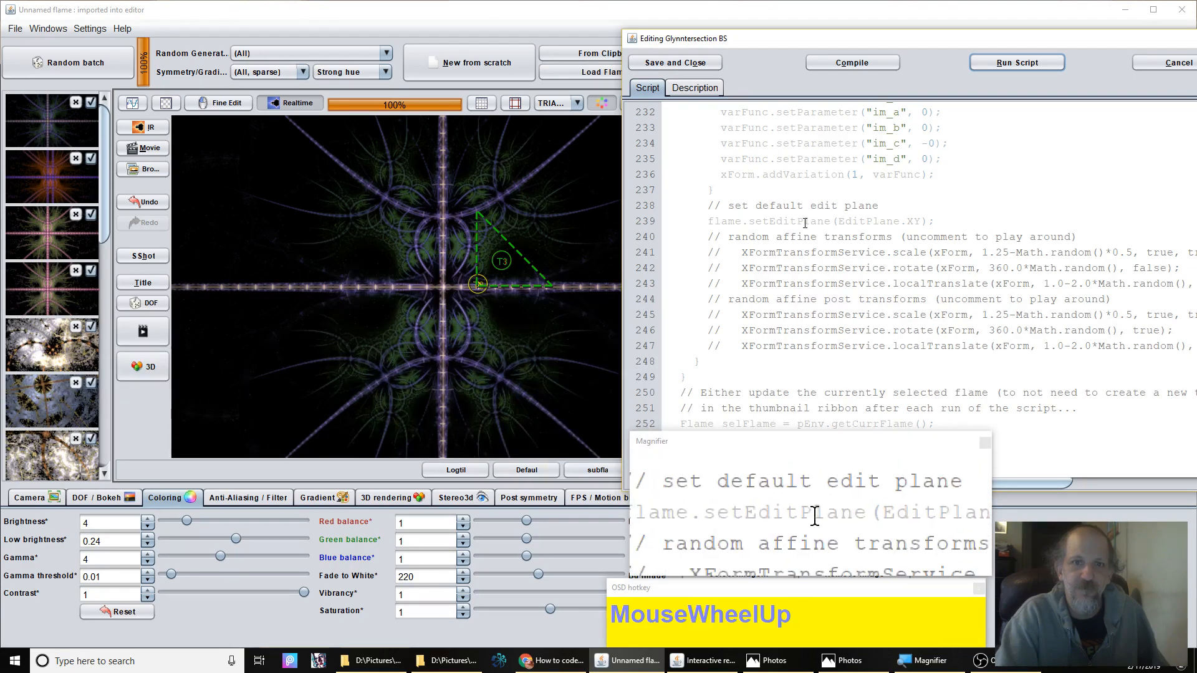
scroll(744, 268, "down", 2)
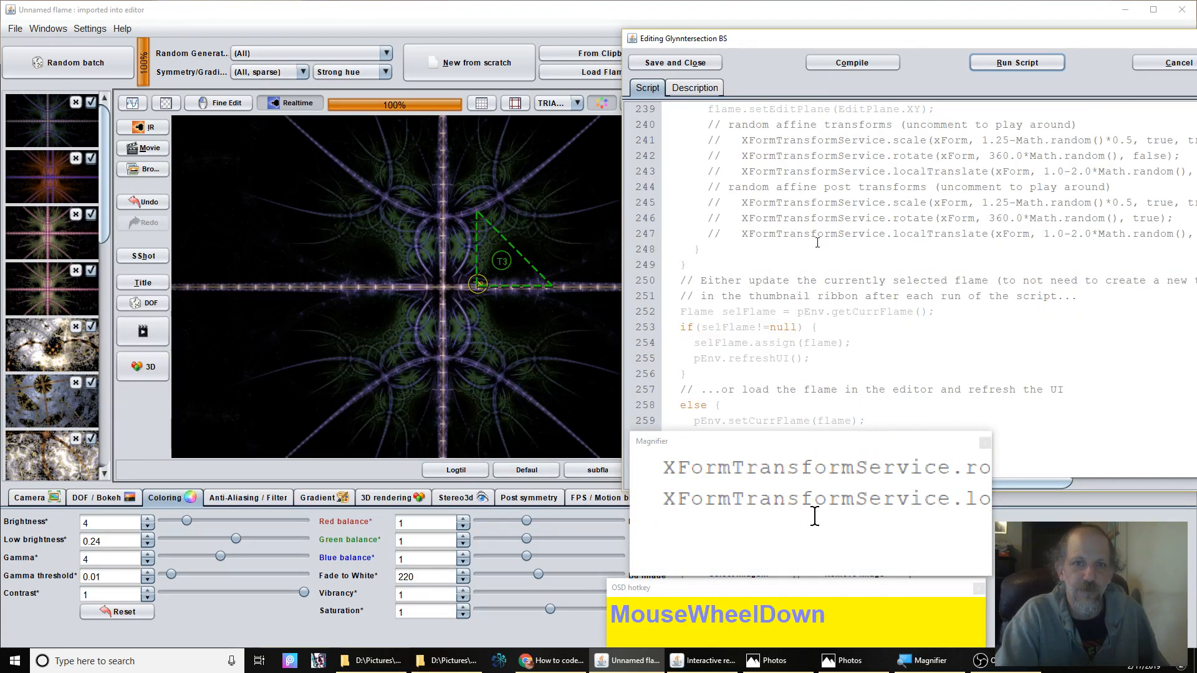
scroll(804, 242, "up", 2)
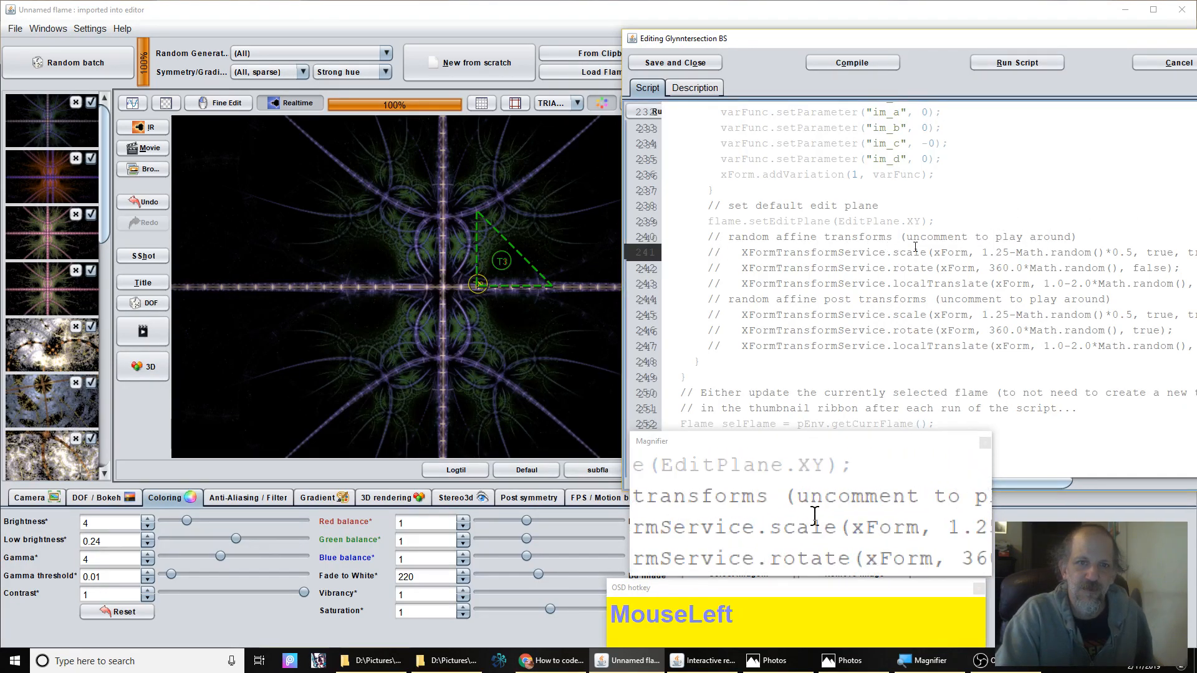
key("BackSpace")
key("BackSpace")
key("Down")
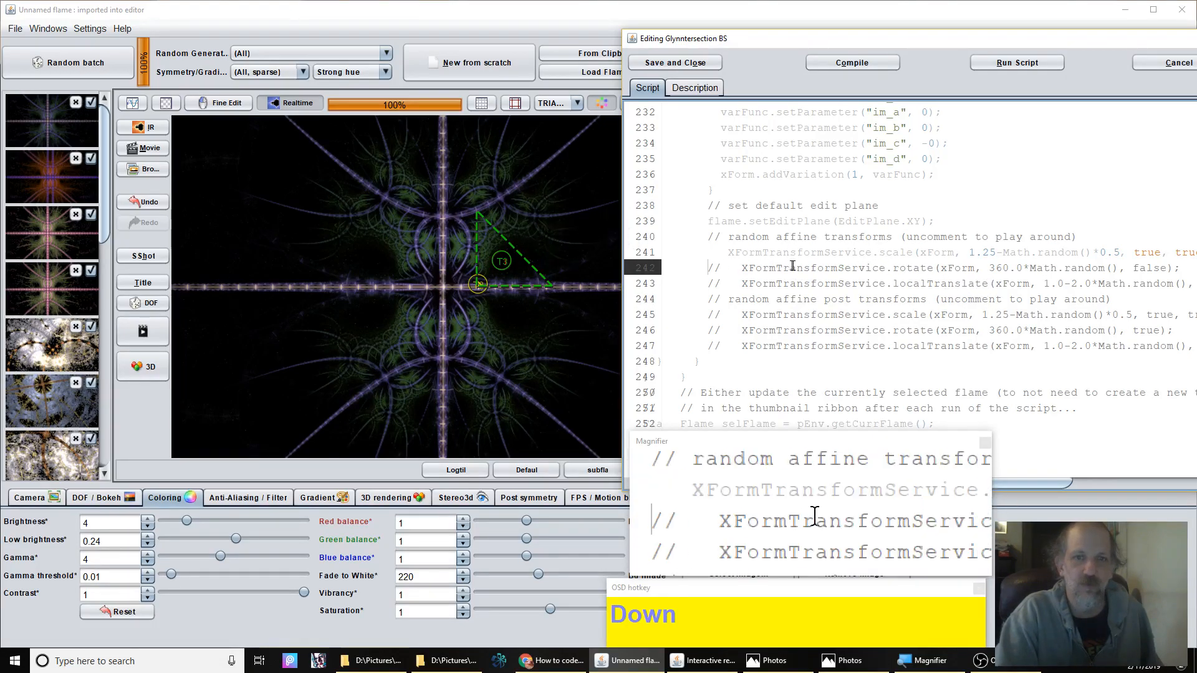
left_click(720, 269)
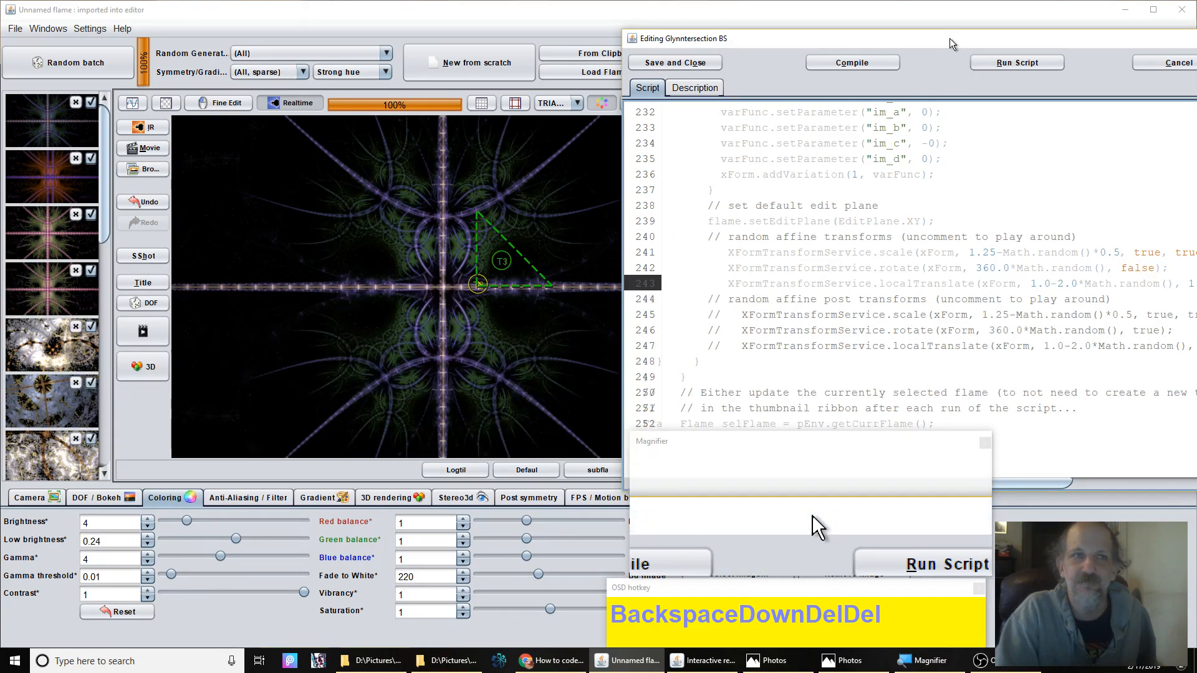
- Run the script repeatedly with transform 3's random affine lines active, moving the script editor further off the preview
left_click(1004, 63)
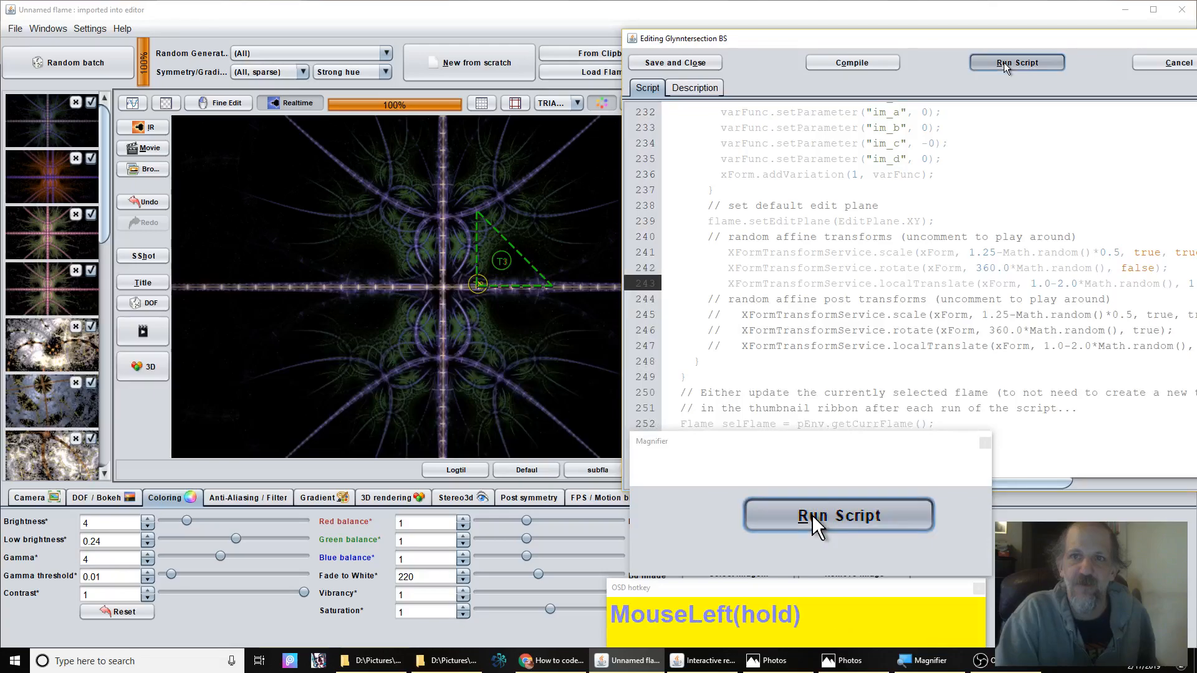
left_click(1004, 63)
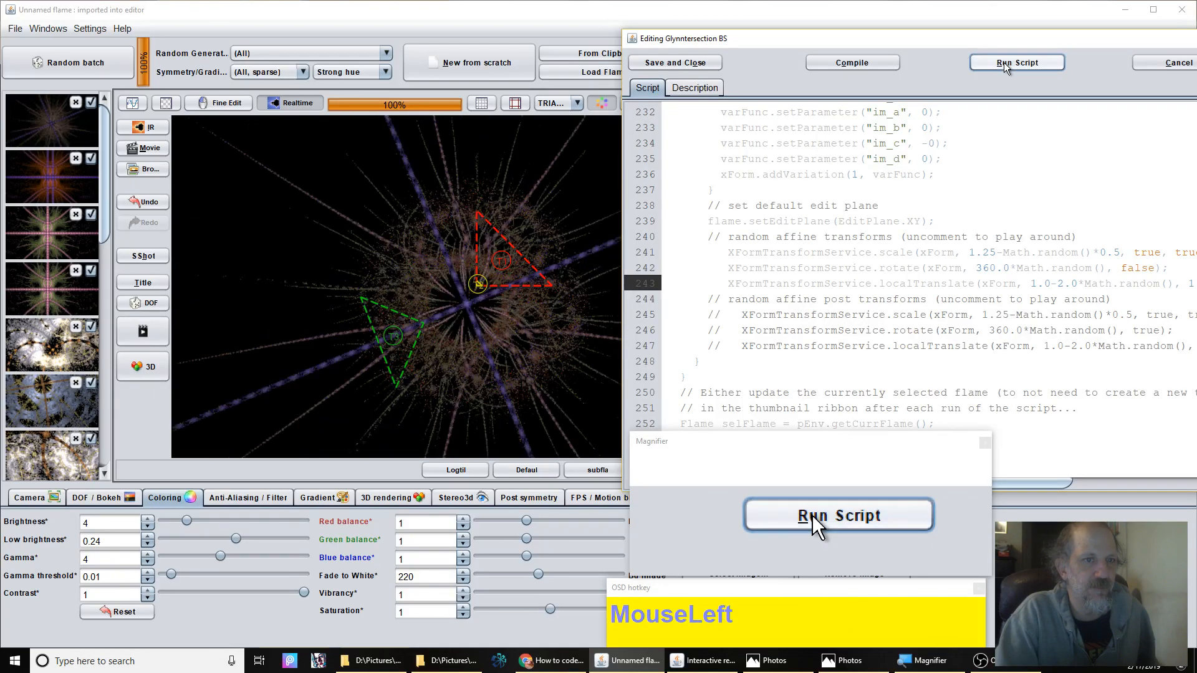
left_click(1004, 63)
left_click(1004, 63)
left_click(1004, 63)
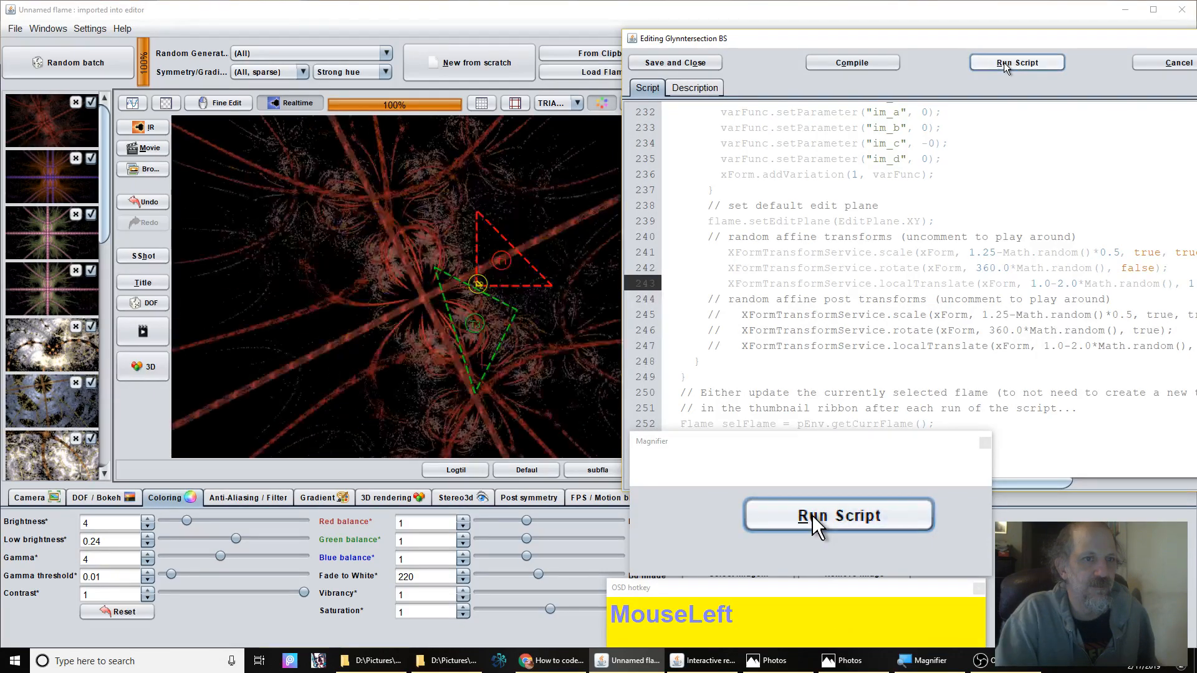
left_click_drag(970, 46, 1038, 91)
left_click(1089, 110)
left_click(1089, 110)
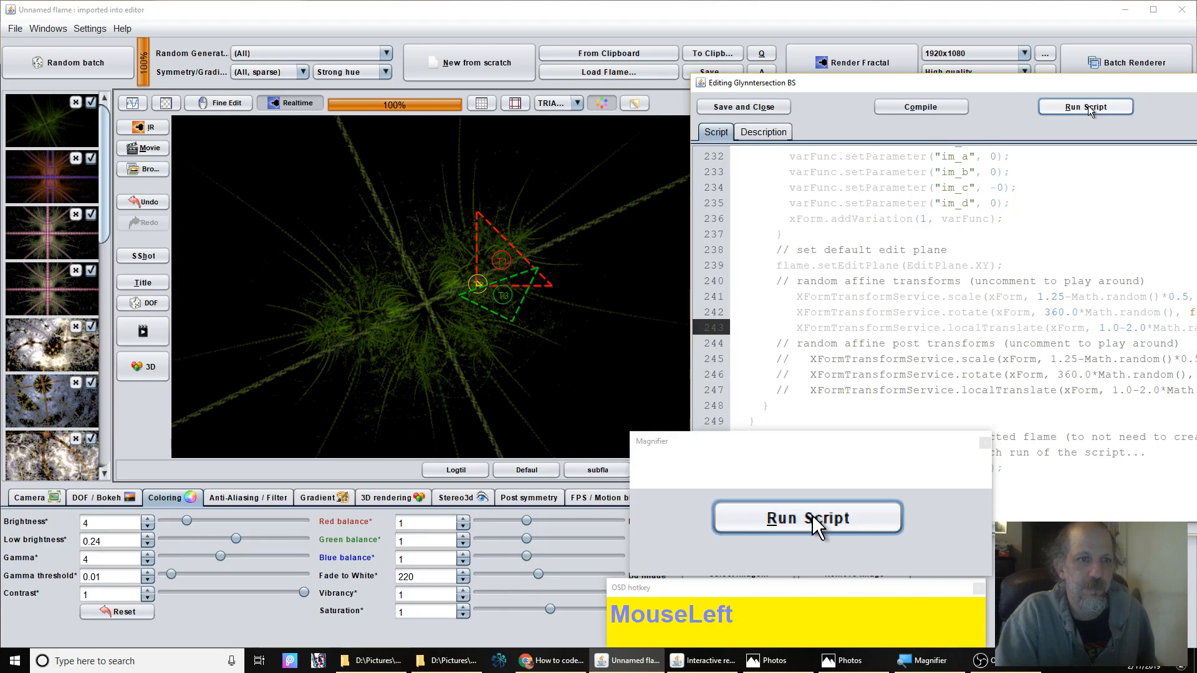
left_click(1089, 110)
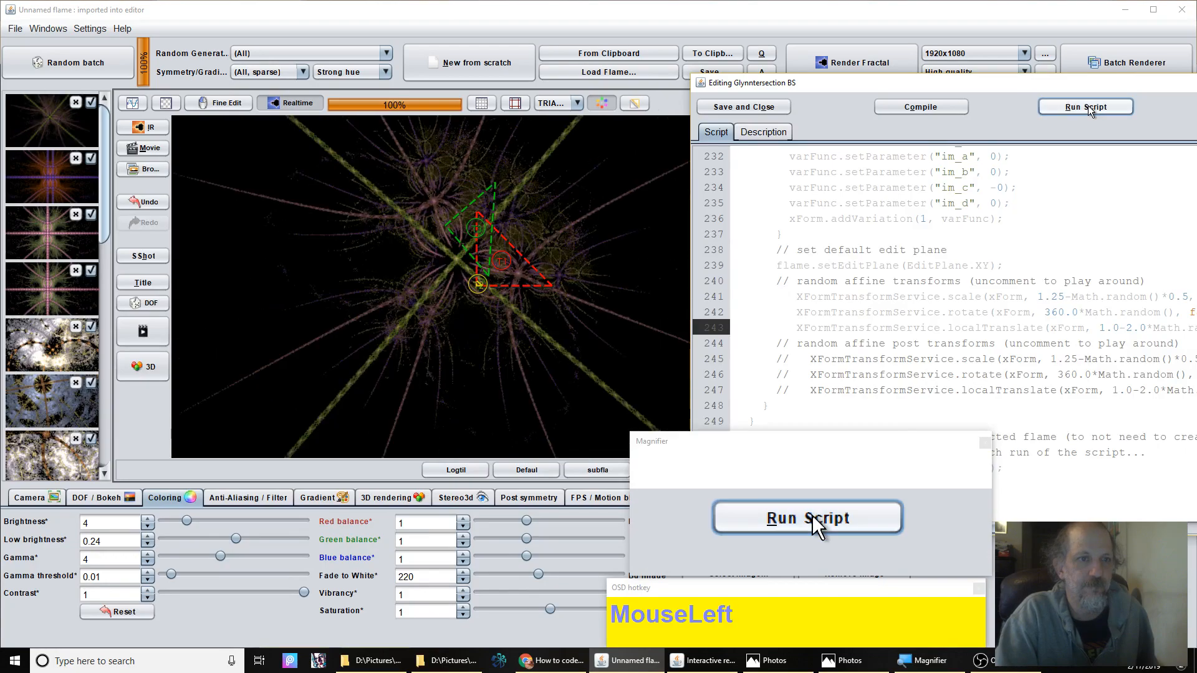
left_click(1089, 110)
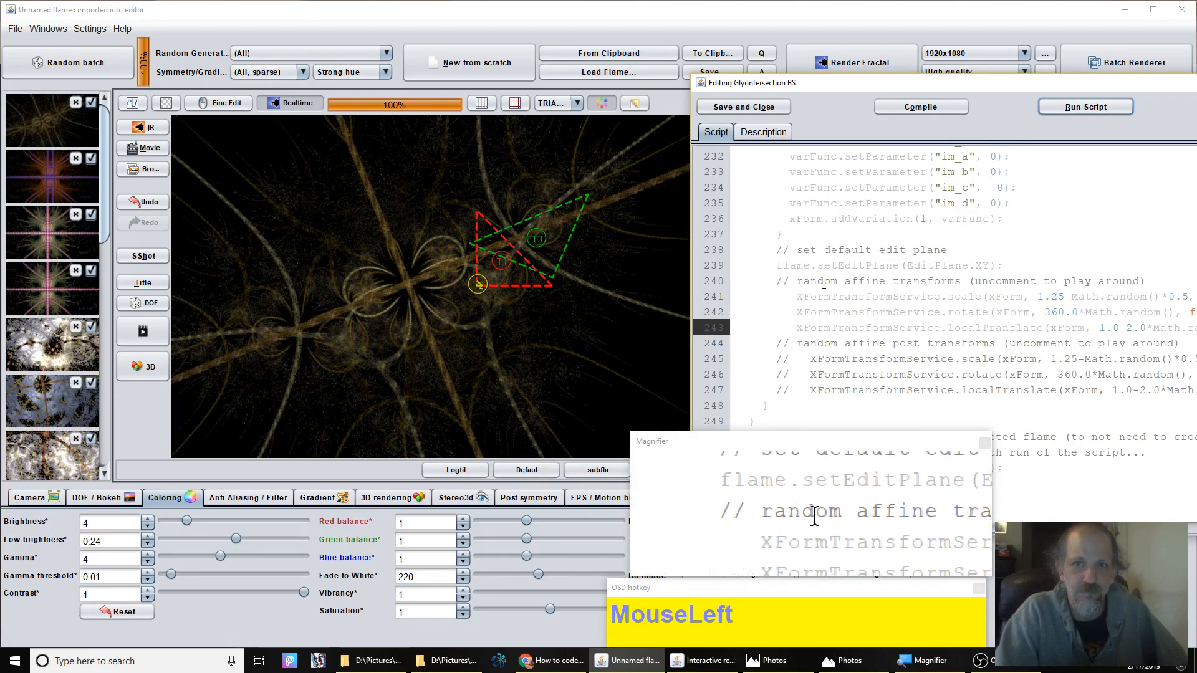
- Copy the "flame.setHeight(440);" line onto a new line below "flame.setBGTransparency(false);" in the flame main attributes
scroll(824, 284, "up", 20)
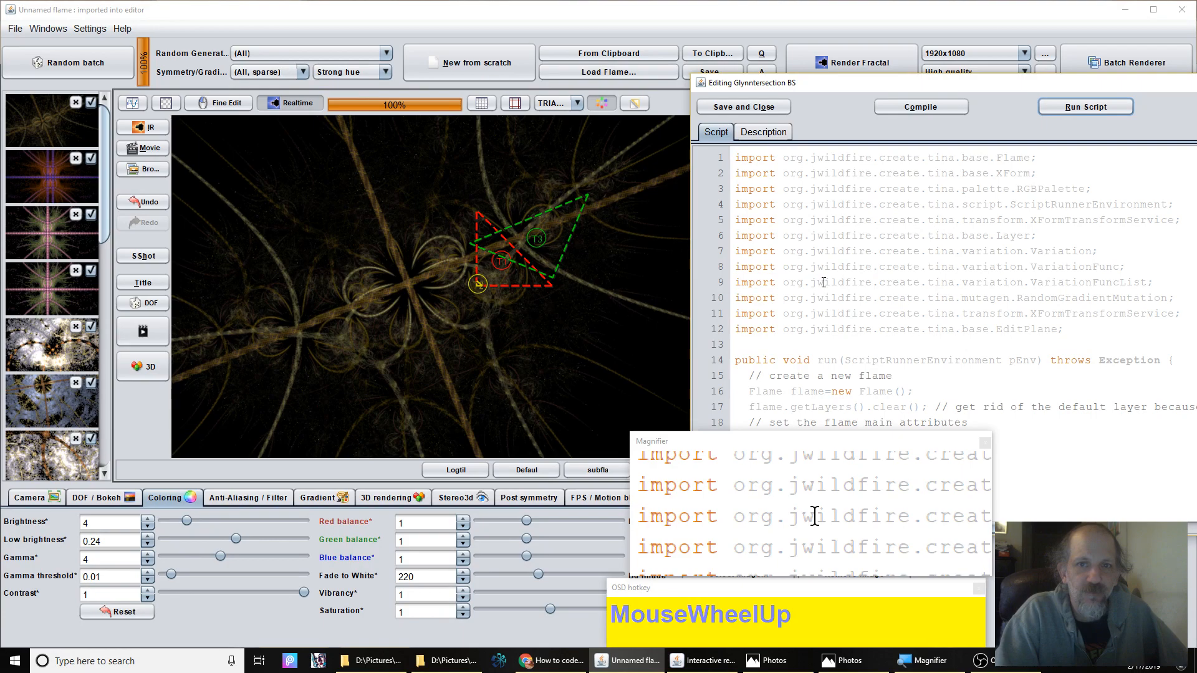
scroll(824, 272, "down", 5)
scroll(824, 271, "up", 8)
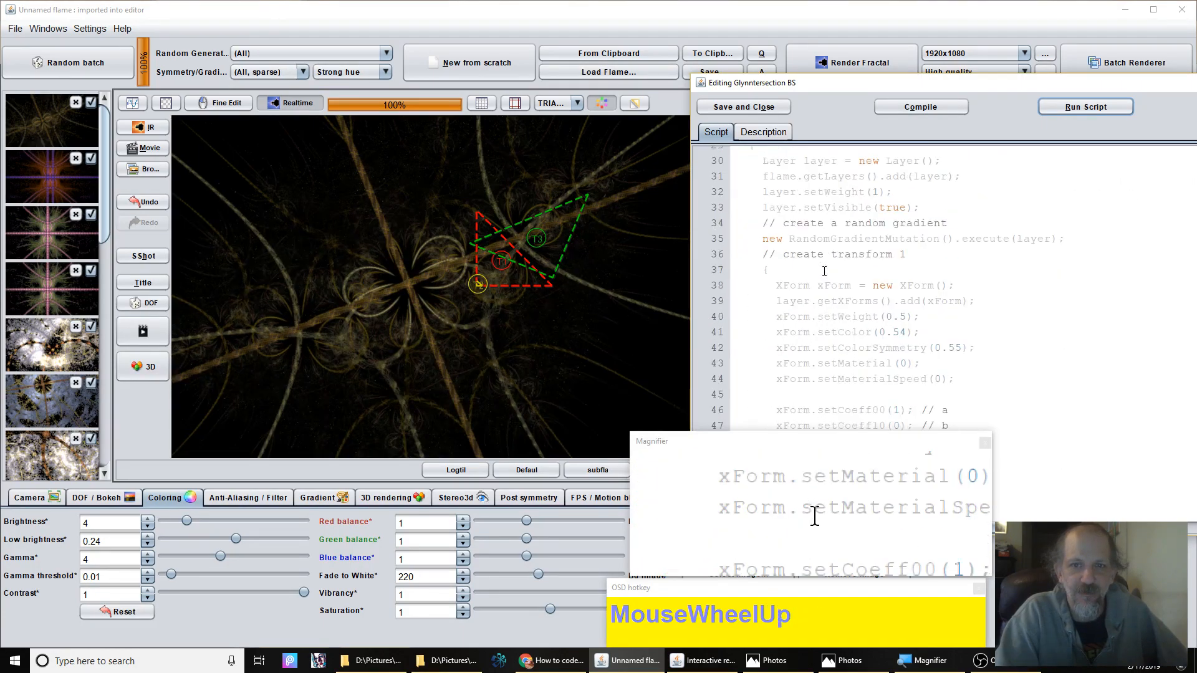
scroll(824, 271, "down", 3)
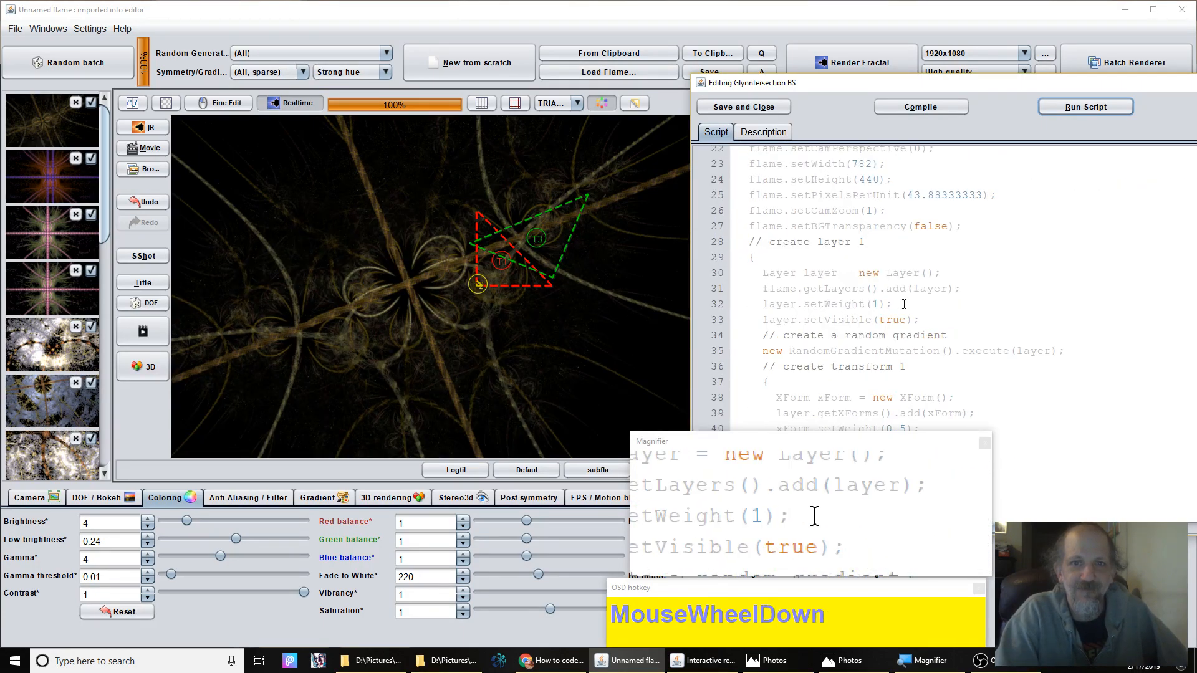
left_click(983, 226)
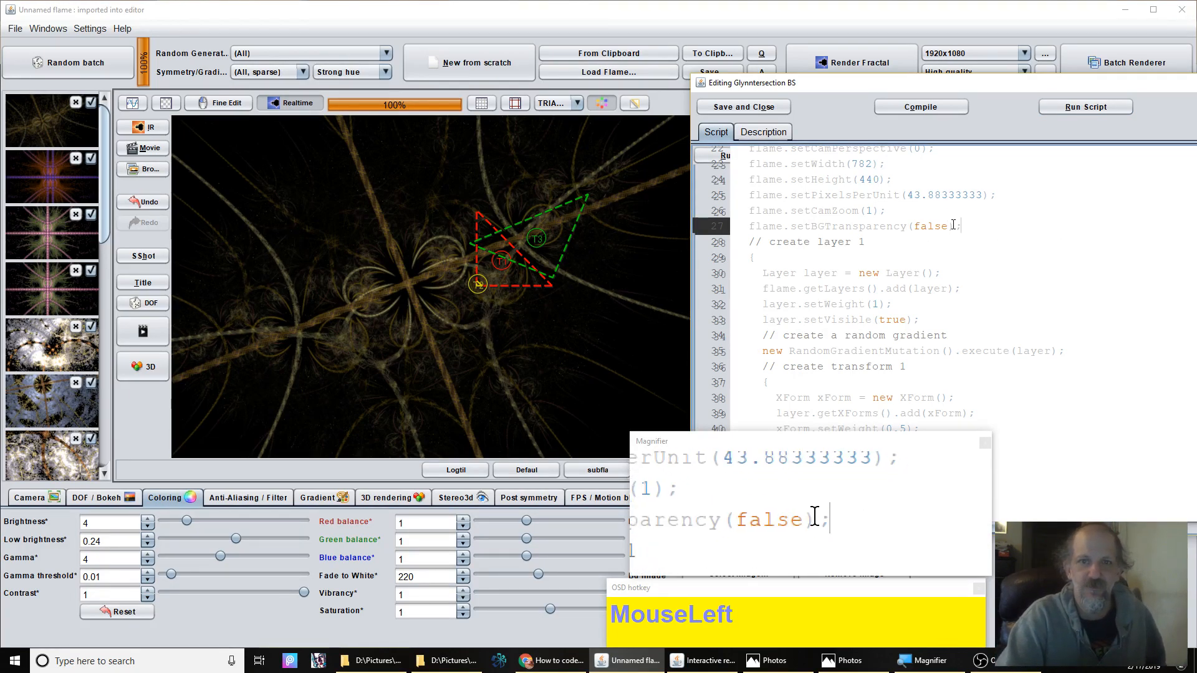
scroll(953, 224, "up", 2)
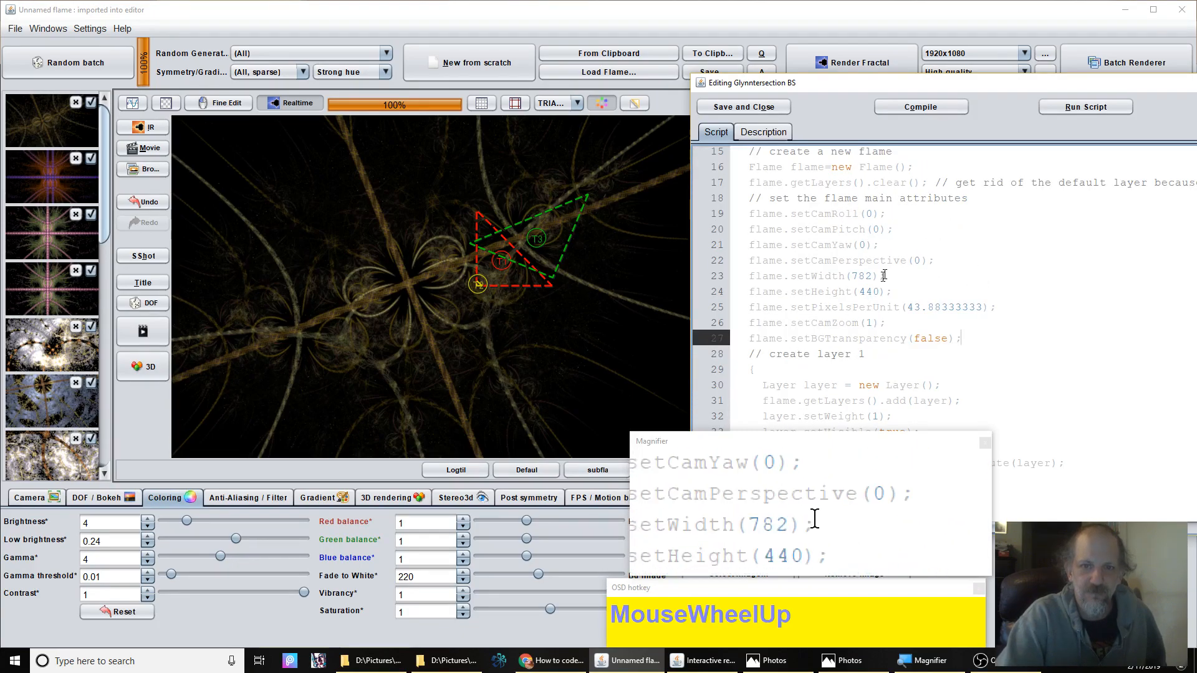
scroll(985, 261, "down", 2)
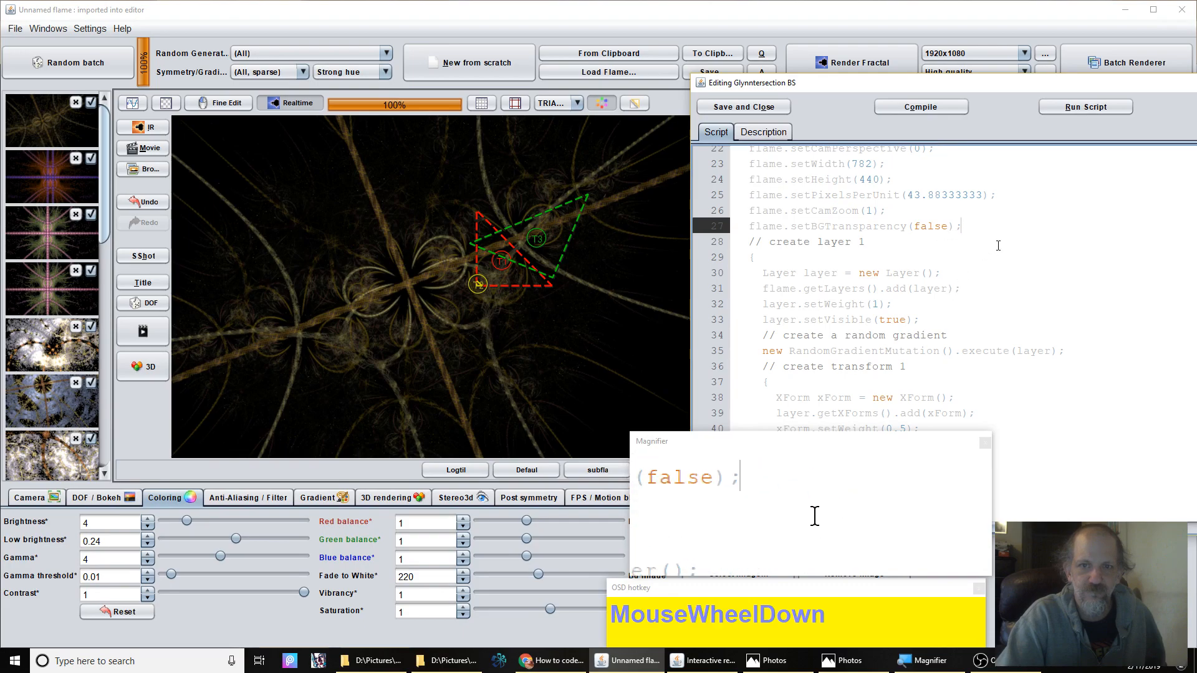
scroll(998, 245, "up", 2)
left_click_drag(898, 292, 646, 293)
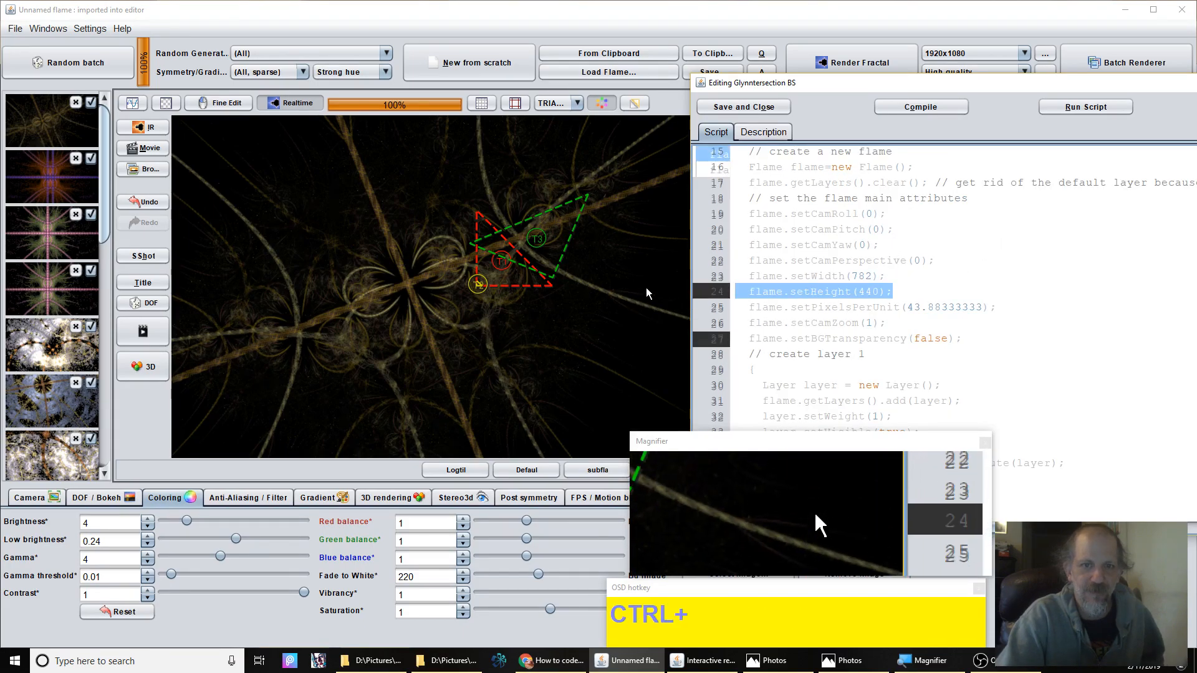
scroll(1022, 295, "down", 2)
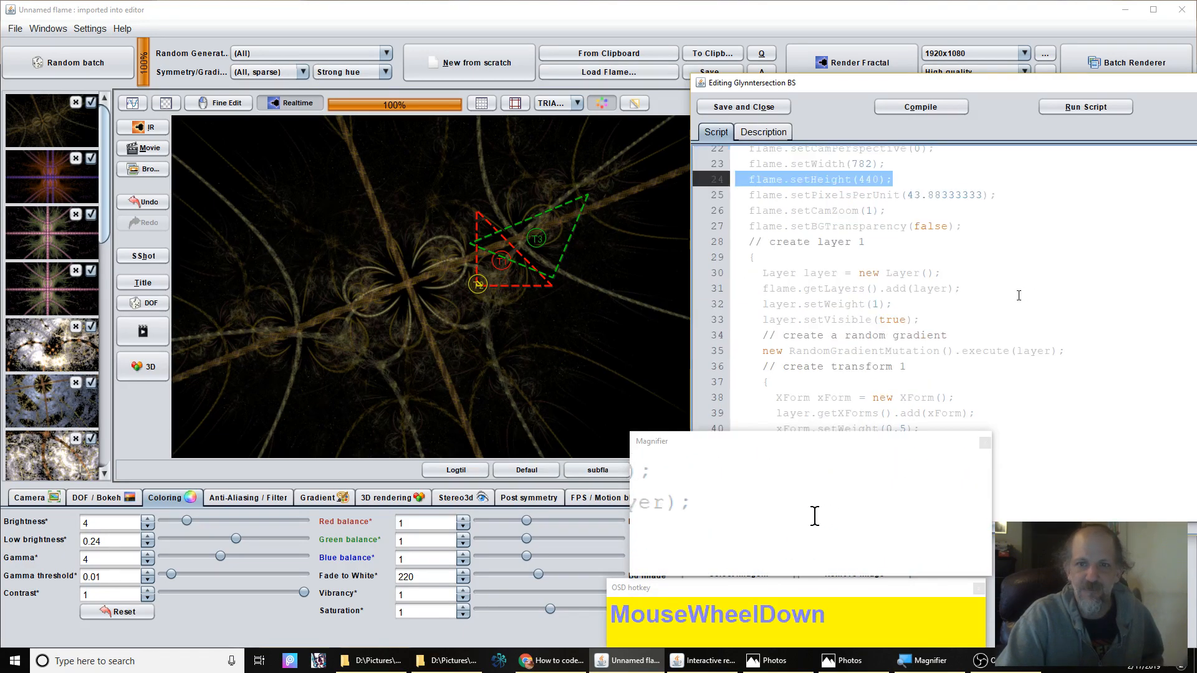
left_click(982, 228)
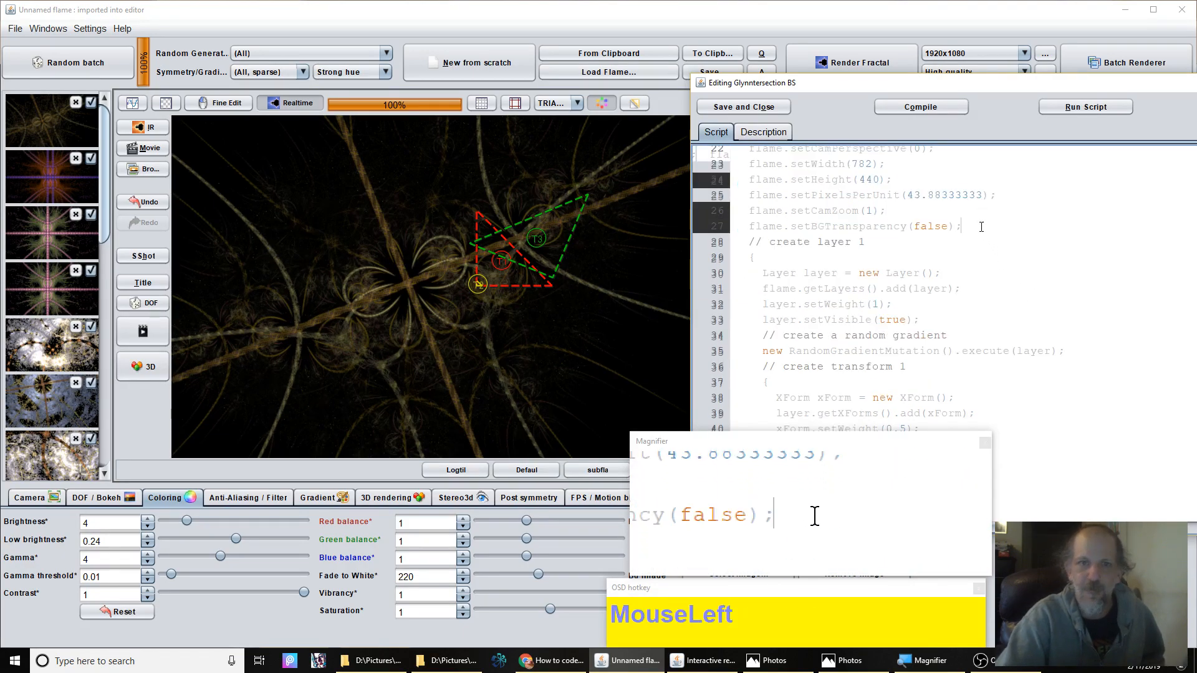
key("Return")
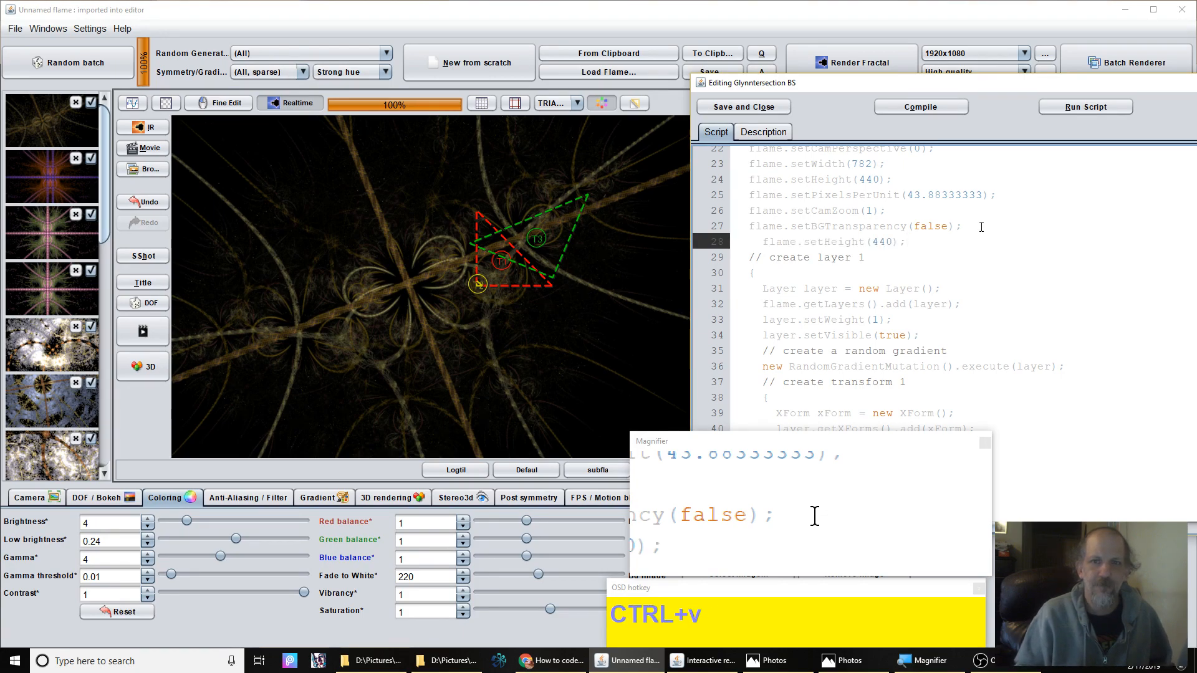
- Rename the copied line's method to setBrightness and align its indentation with the flame attribute lines above
key("Left")
key("Left")
key("Left")
key("Left")
key("Left")
key("Right")
key("BackSpace")
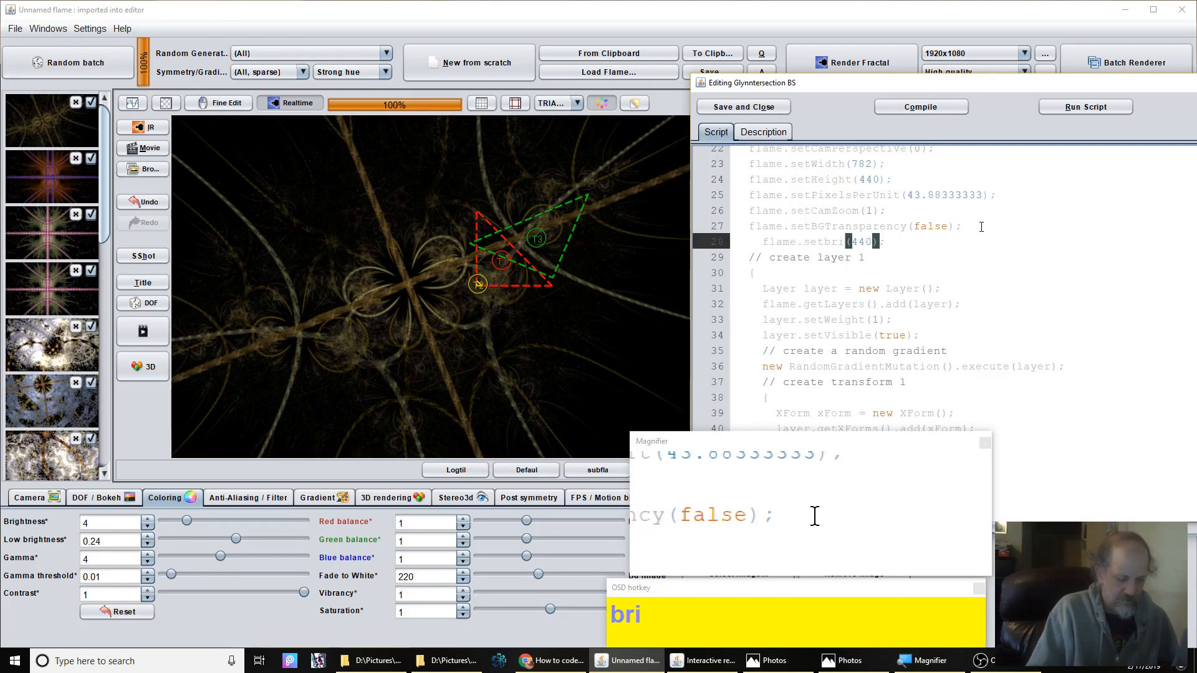
type("ess")
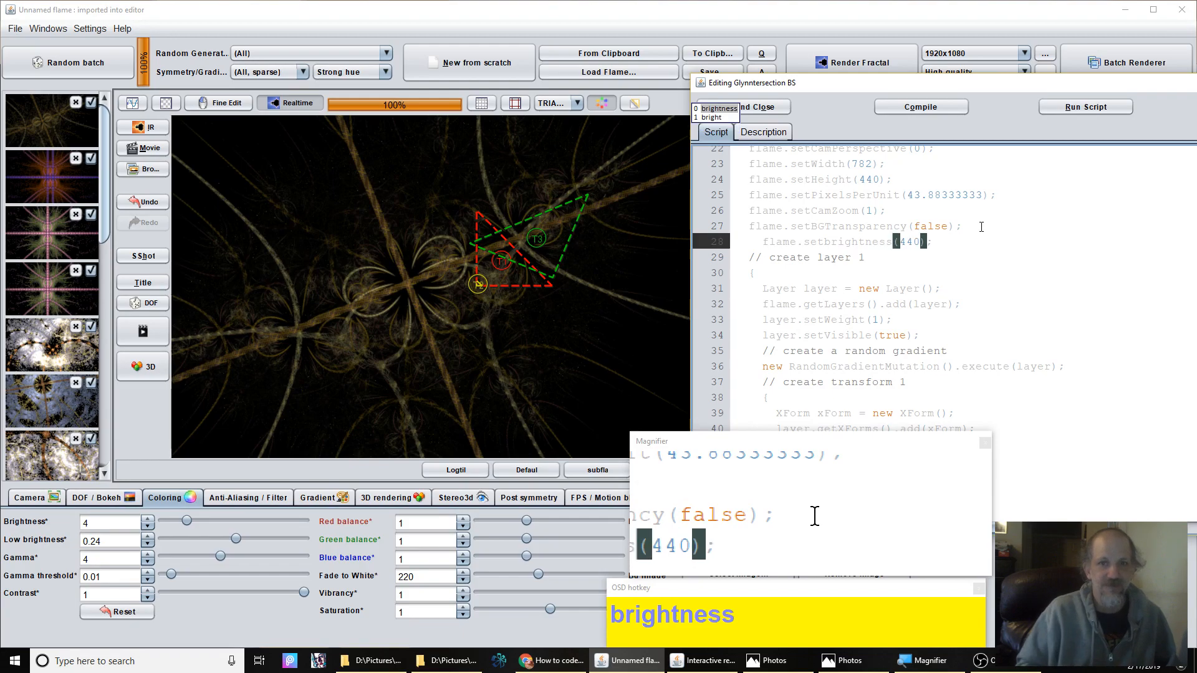
key("Left")
key("Left")
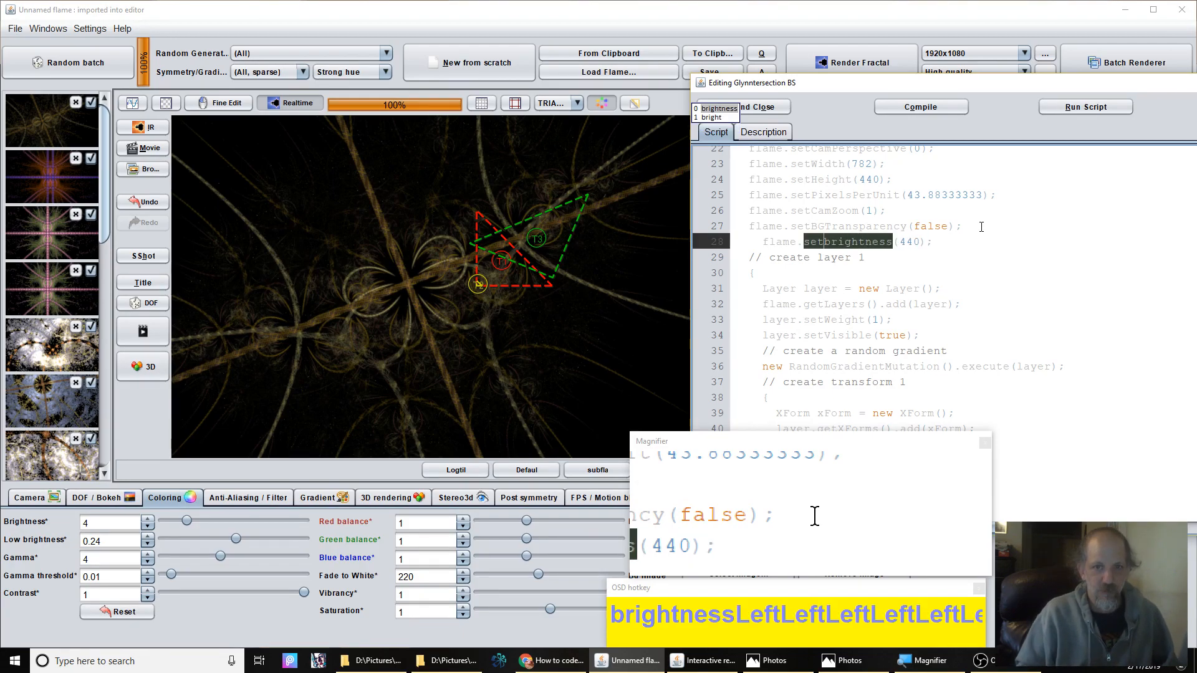
key("Delete")
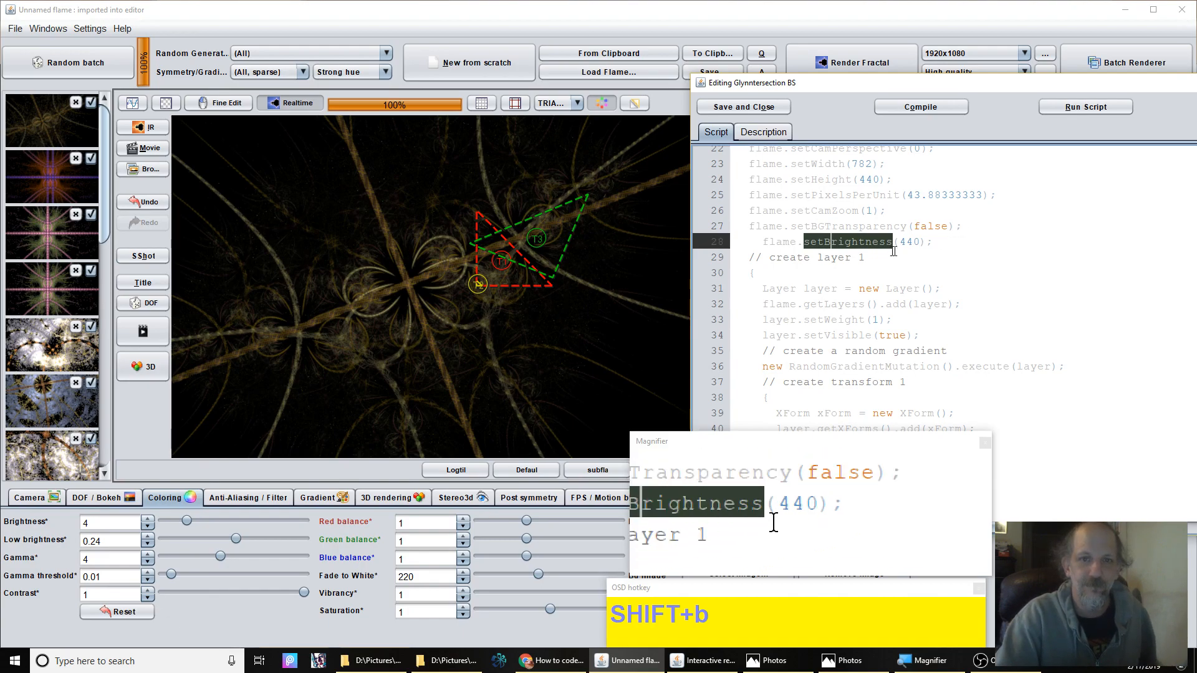
left_click(762, 241)
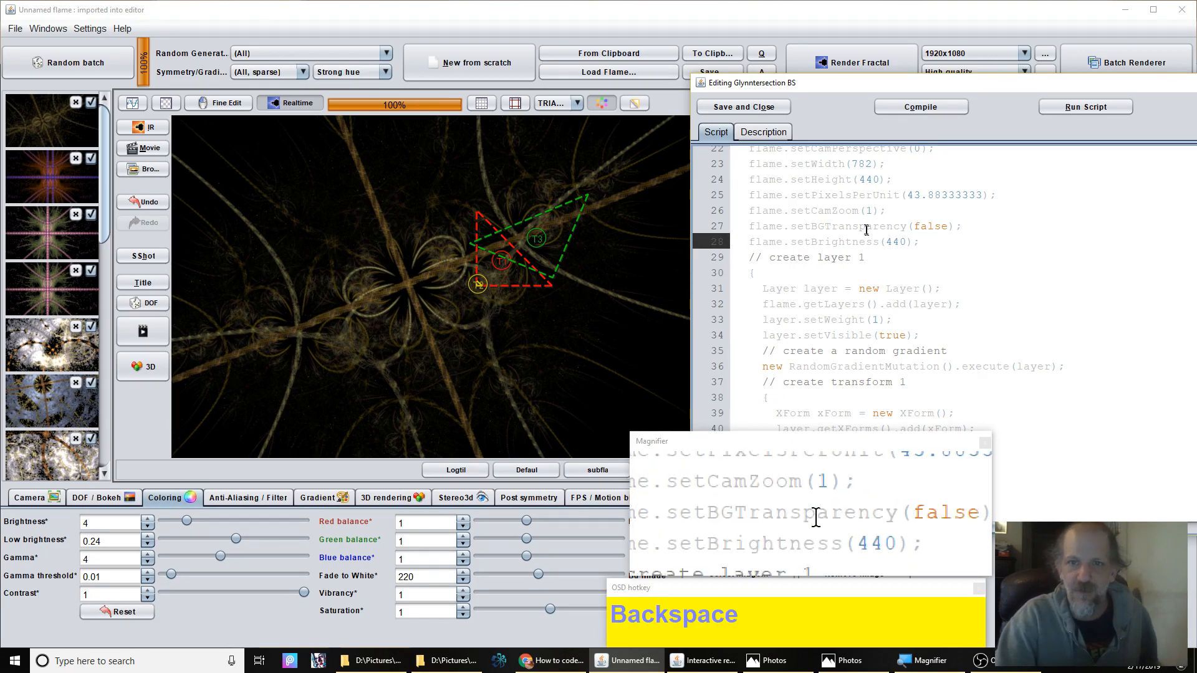
- Set the setBrightness value to 50 and run the script several times to generate brighter flames
left_click_drag(885, 240, 904, 240)
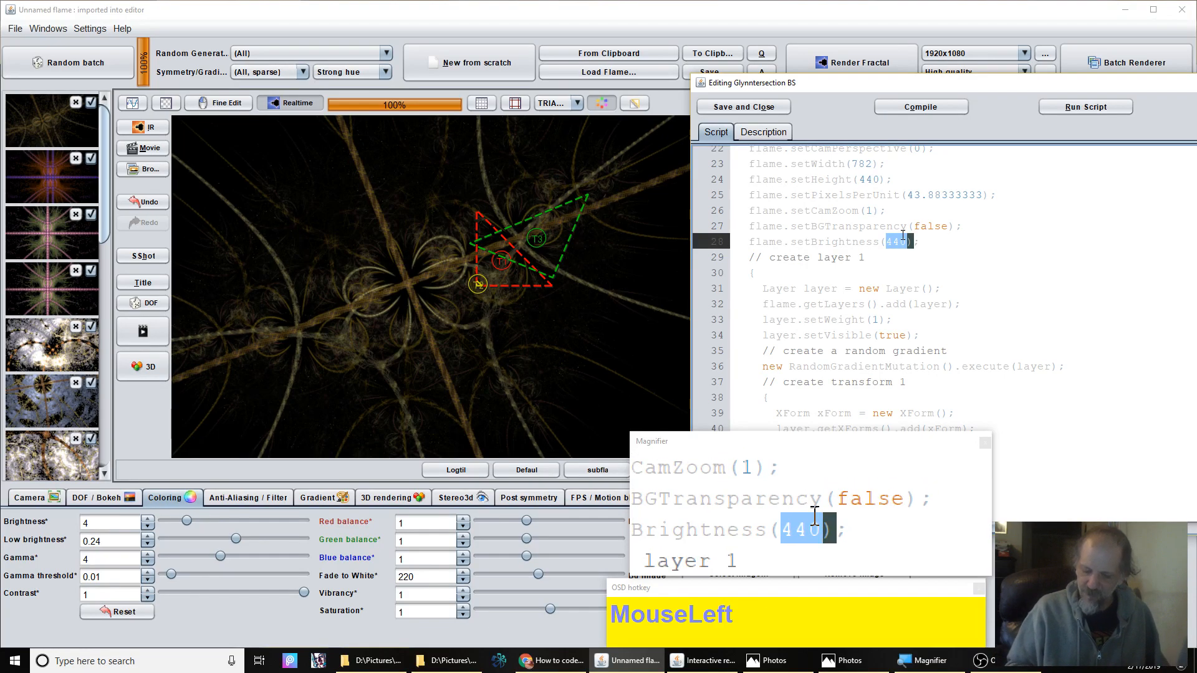
type("50")
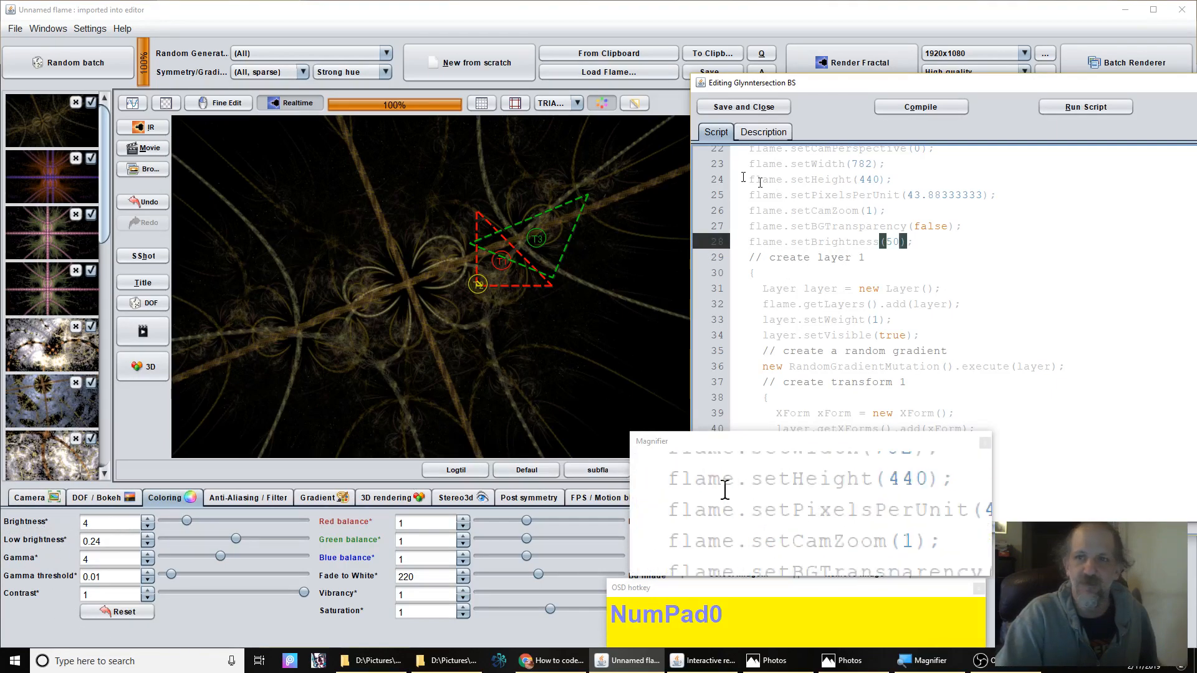
left_click(1079, 107)
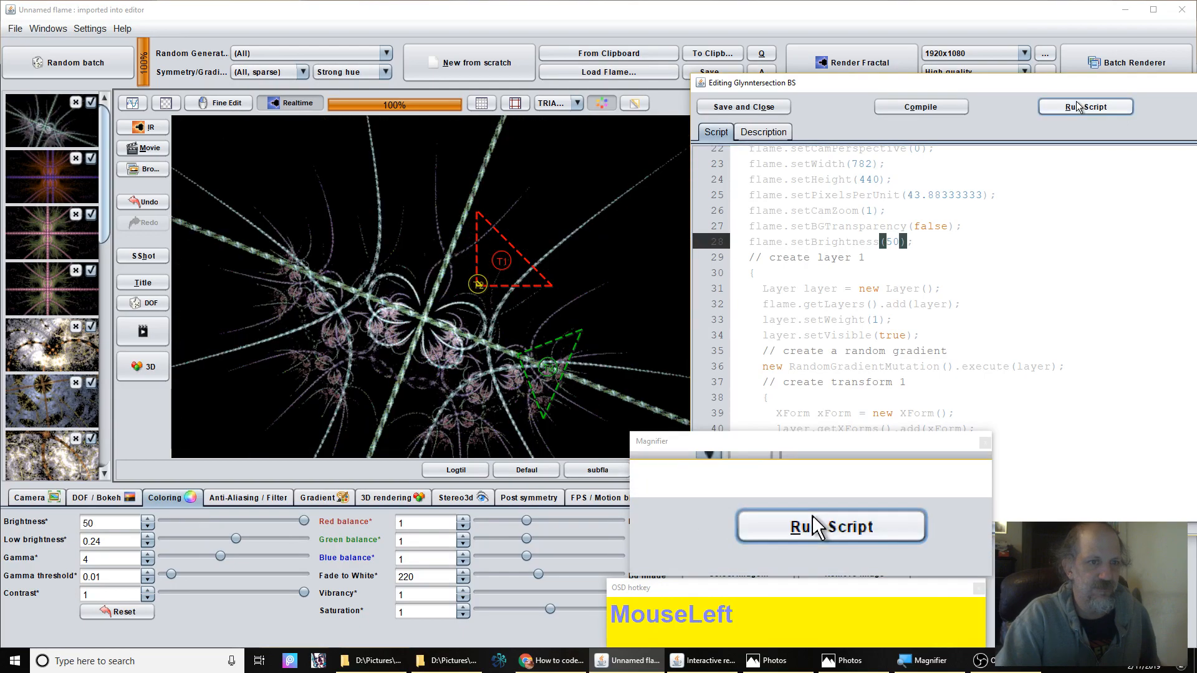
left_click(1079, 107)
left_click(1079, 108)
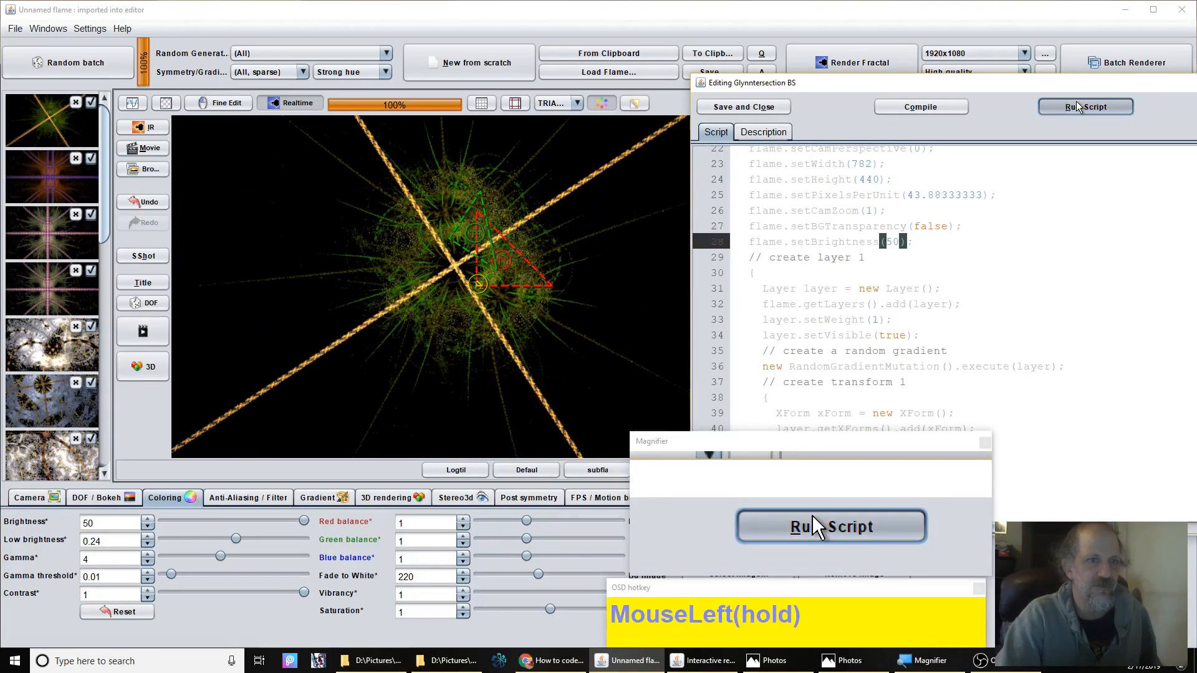
left_click(1079, 107)
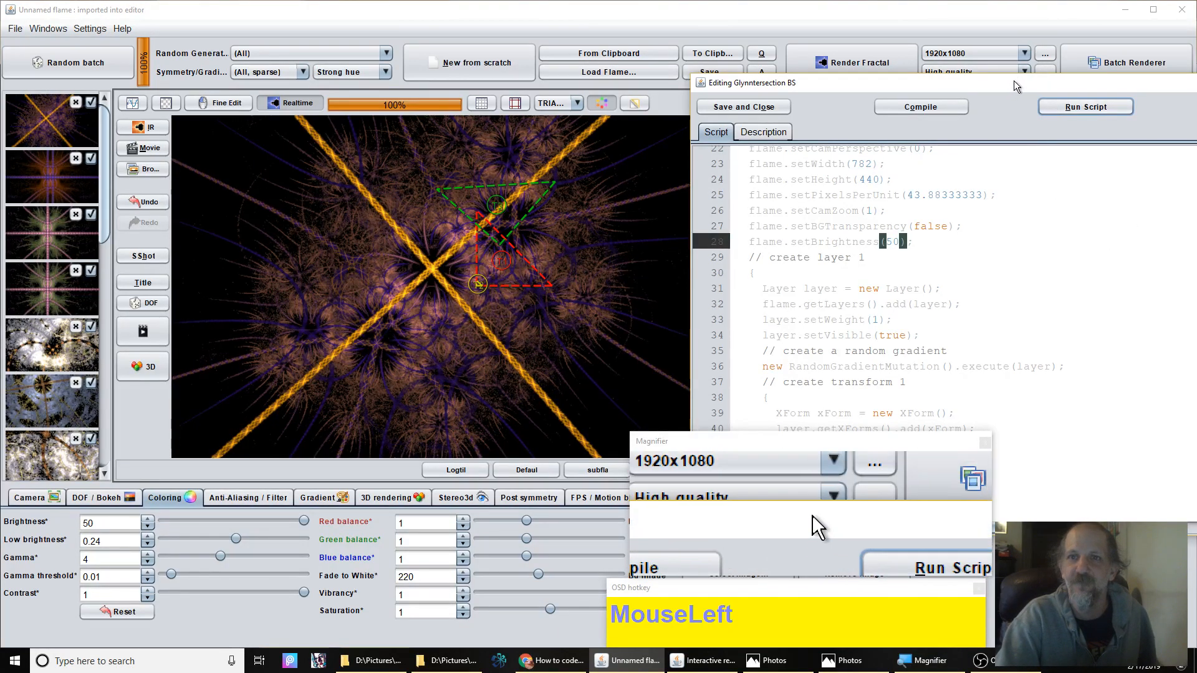
- Select and copy the "1.25-Math.random()" expression from the scale line of transform 3's random affine transforms
scroll(1020, 311, "down", 17)
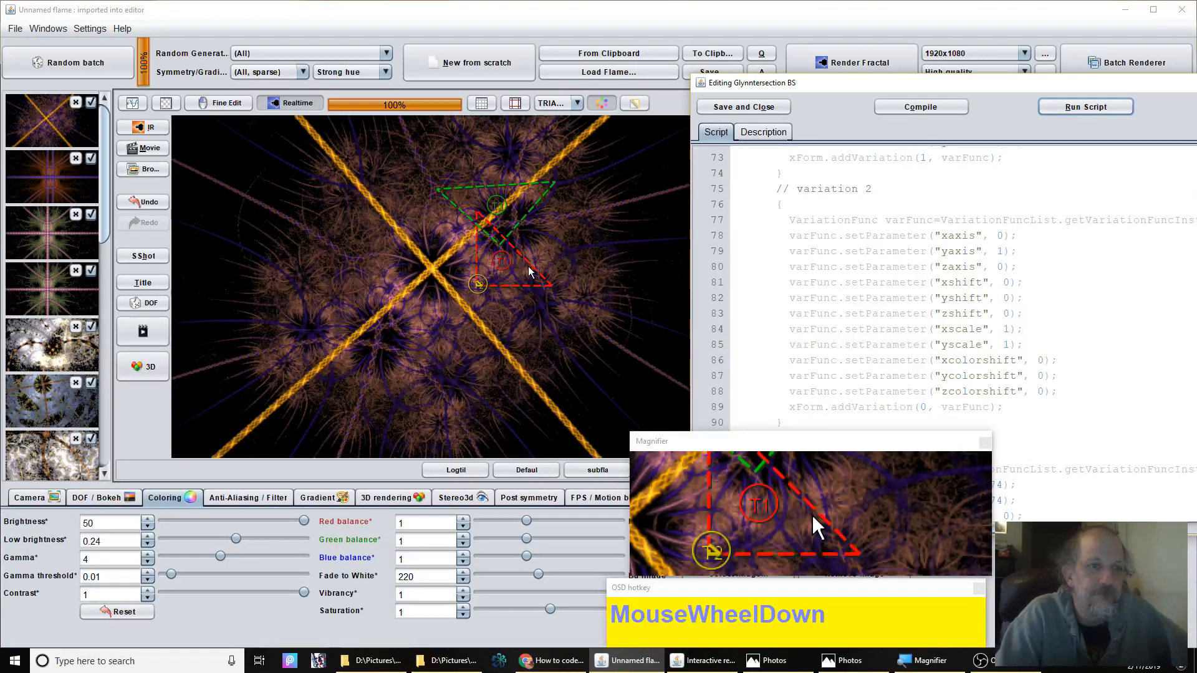
scroll(892, 280, "down", 5)
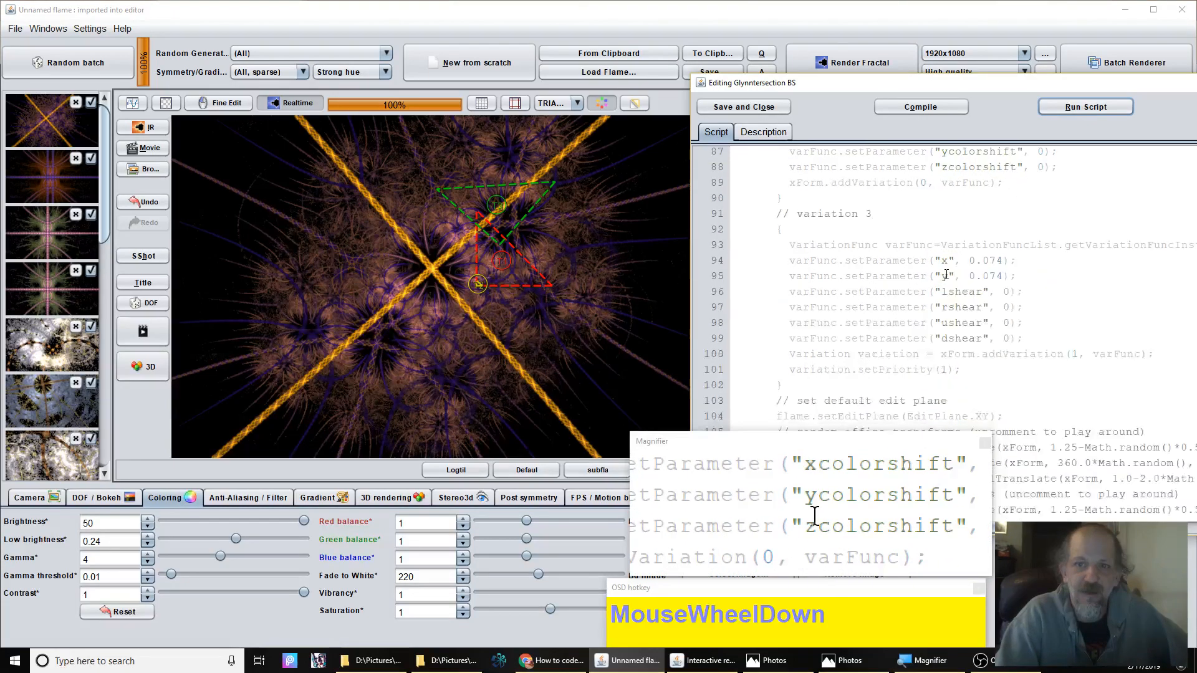
scroll(946, 274, "down", 14)
scroll(946, 275, "down", 19)
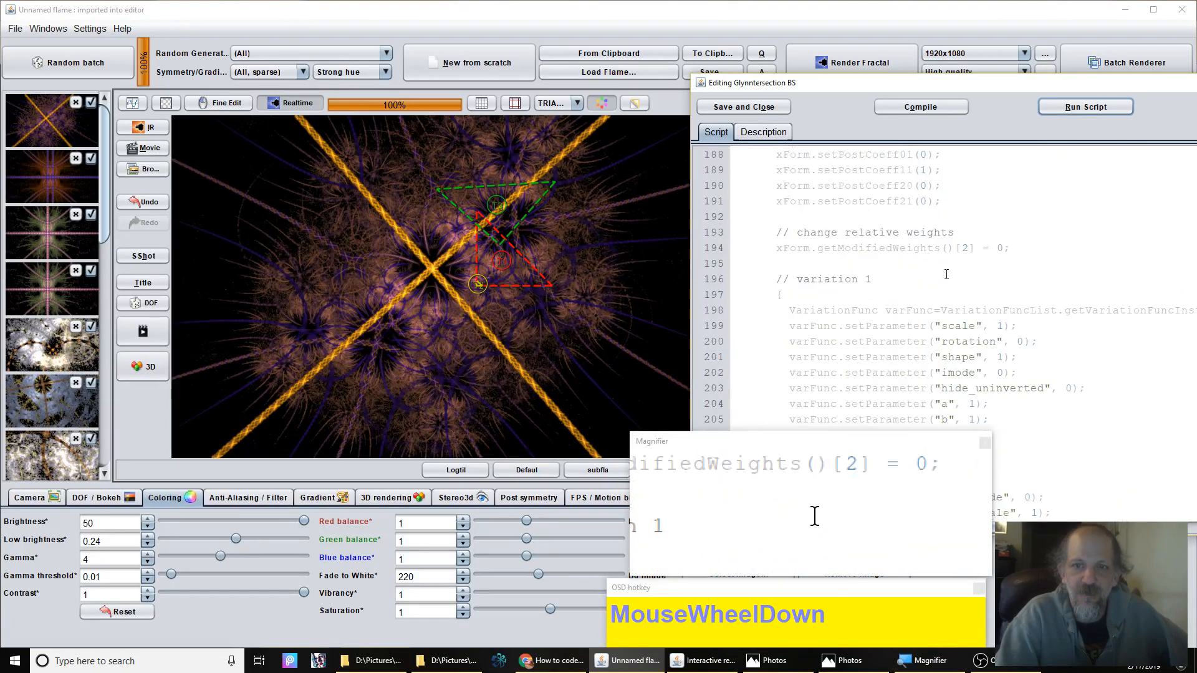
scroll(947, 274, "down", 17)
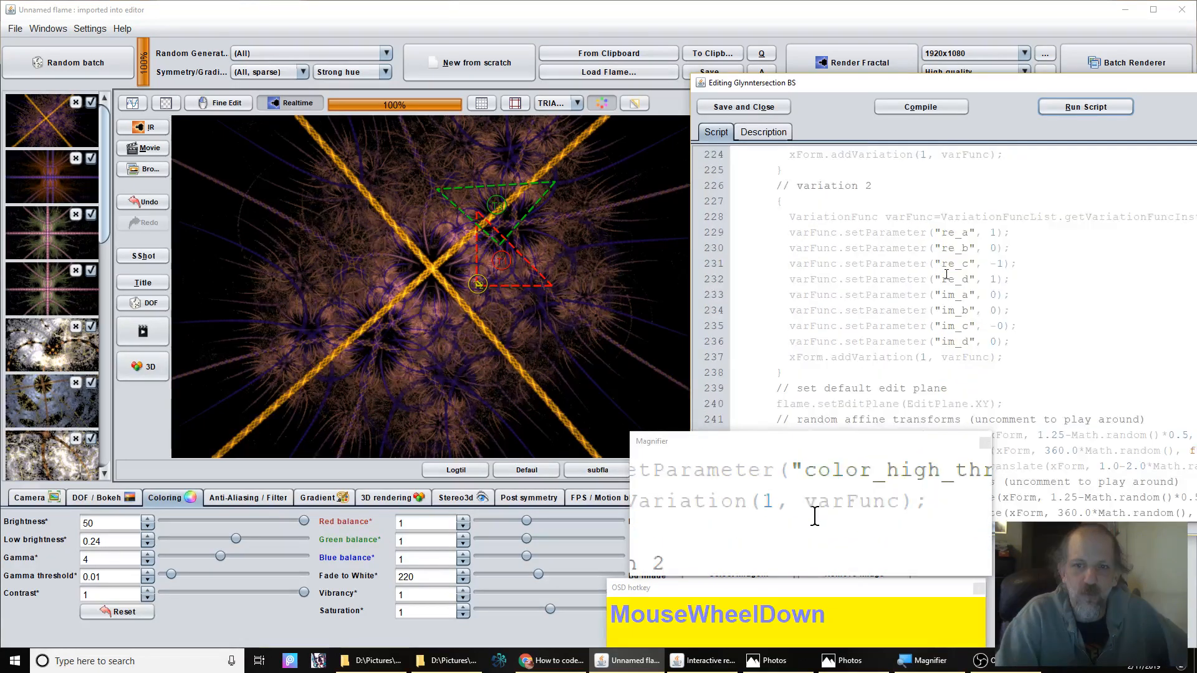
scroll(946, 274, "up", 4)
scroll(953, 279, "down", 4)
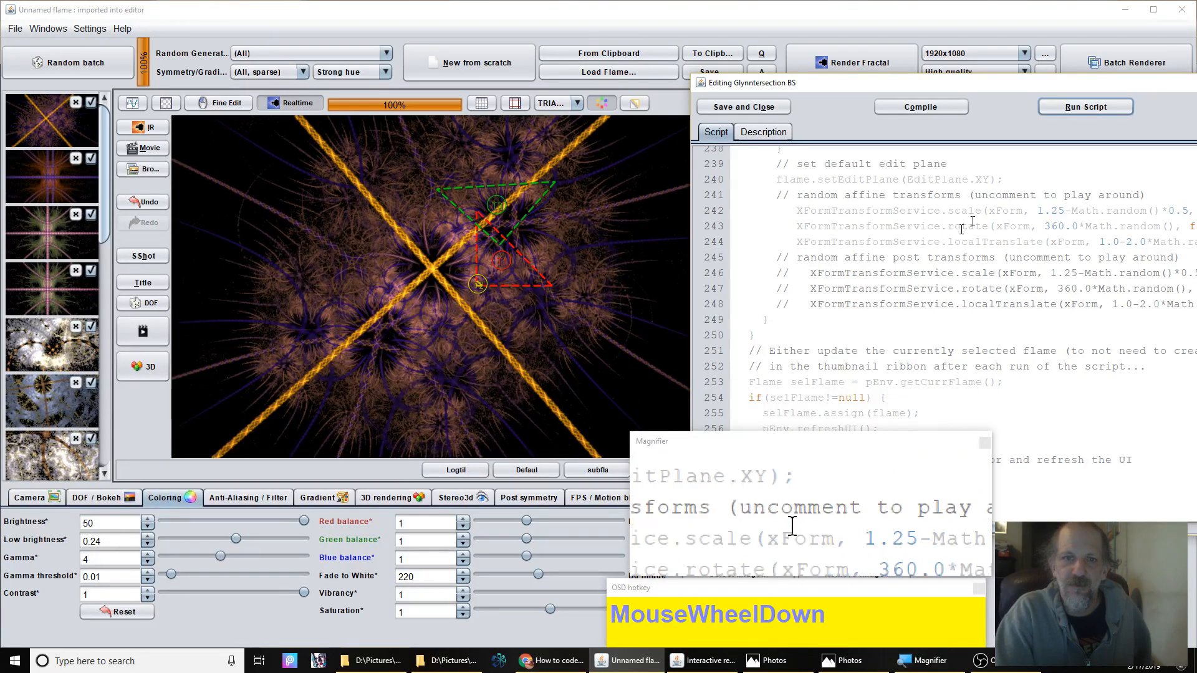
left_click_drag(1060, 527, 1166, 521)
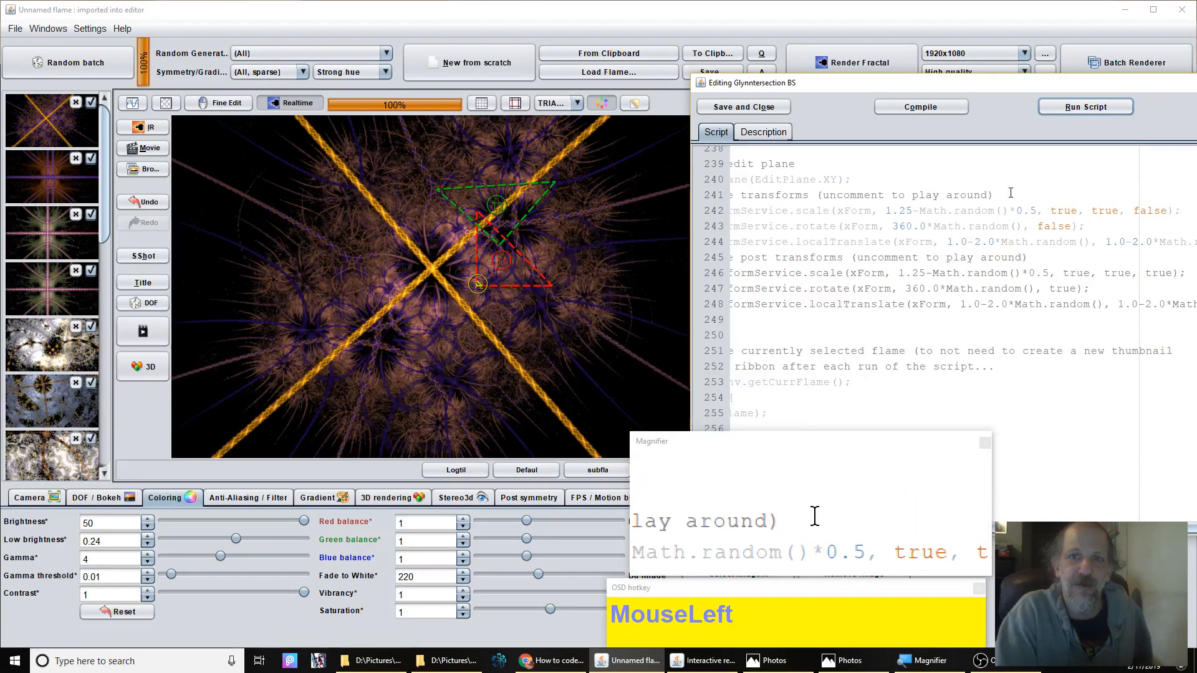
left_click(887, 209)
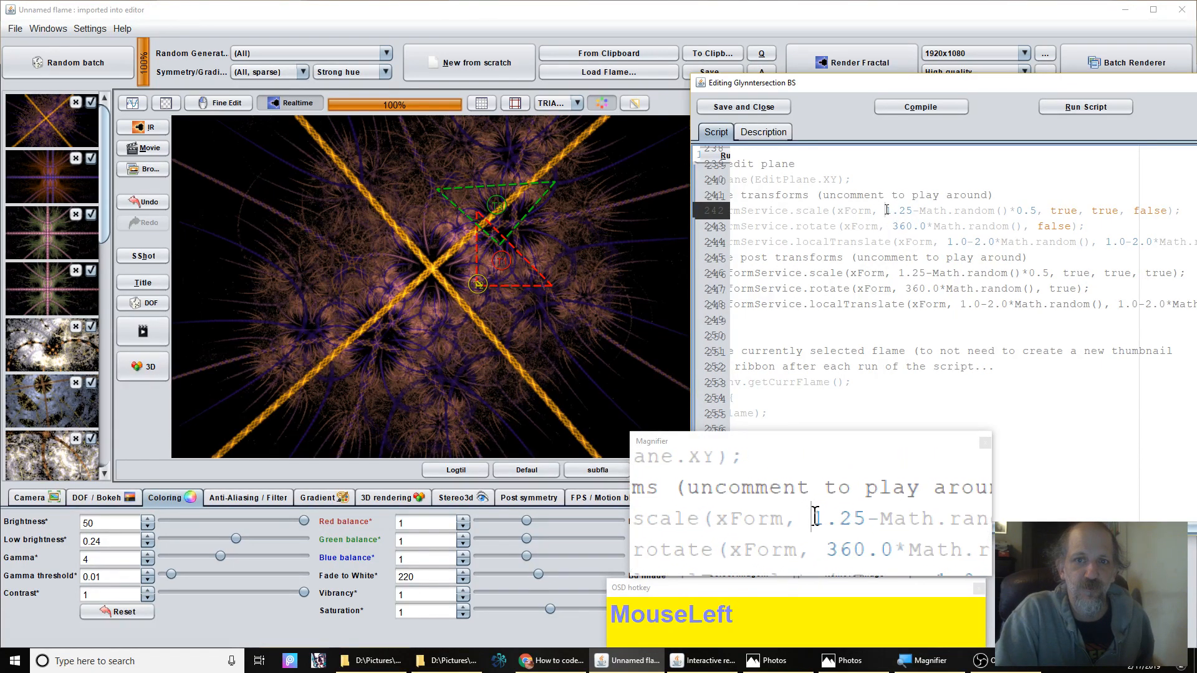
left_click_drag(883, 211, 1008, 205)
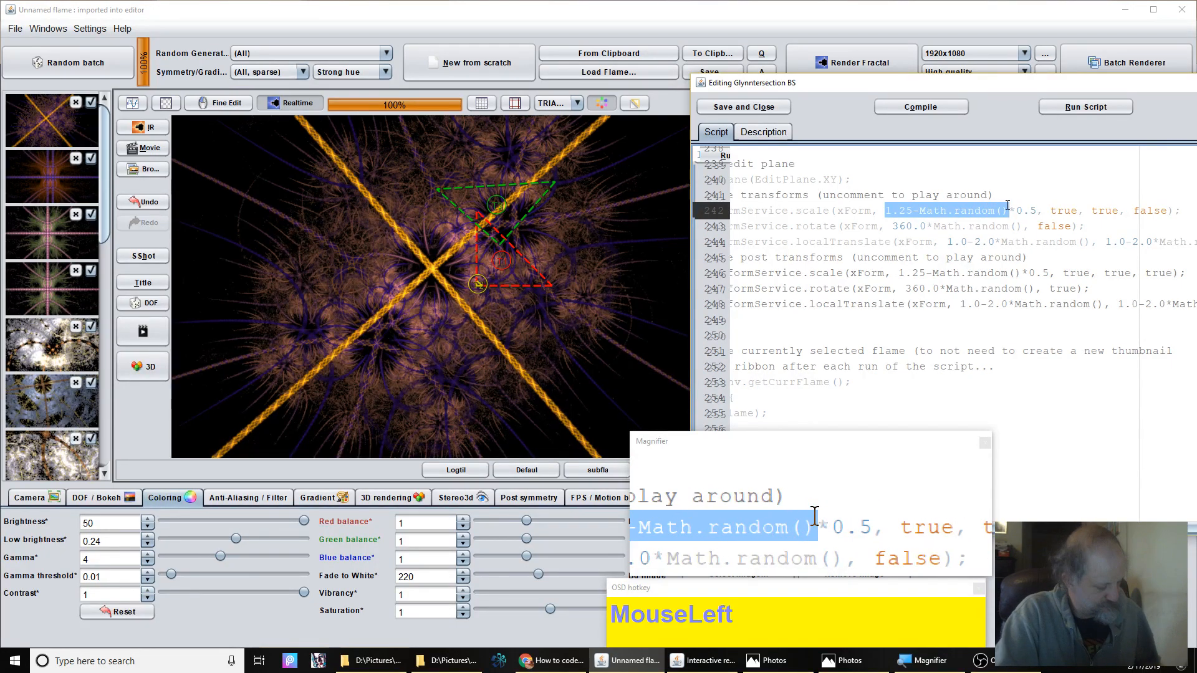
- Replace the 1 in transform 3's prepost_mobius "re_c" parameter with the copied expression, editing it so the value reads -1.25*Math.random()
scroll(904, 294, "up", 5)
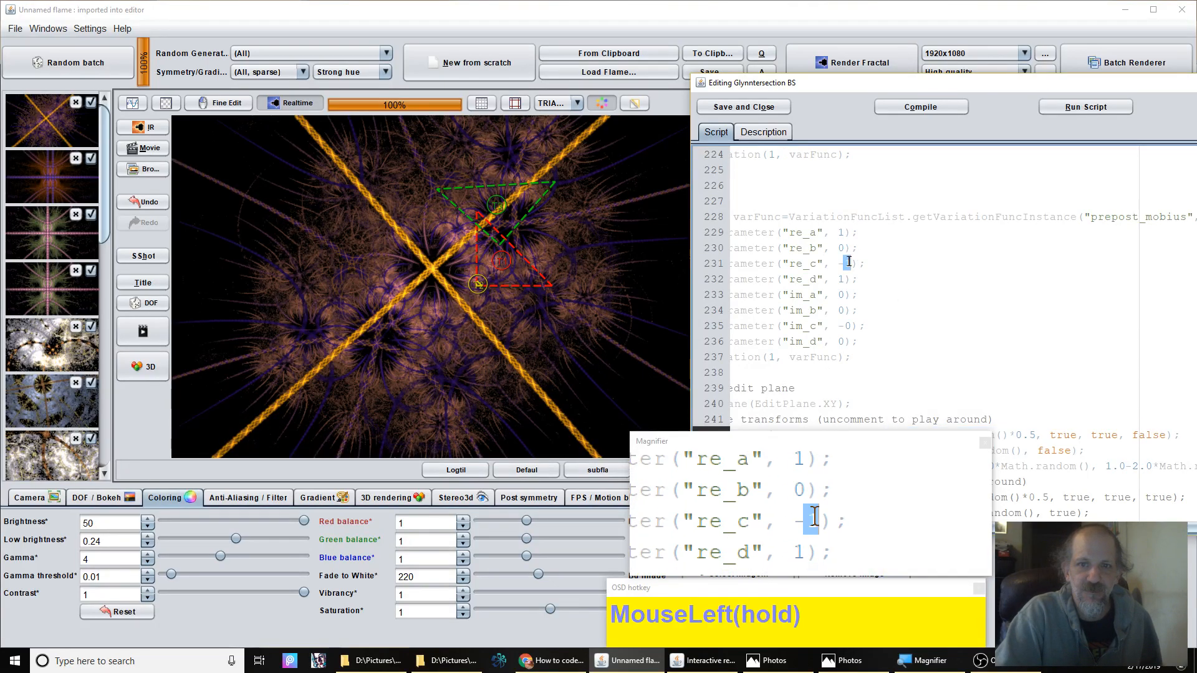
left_click_drag(848, 262, 850, 261)
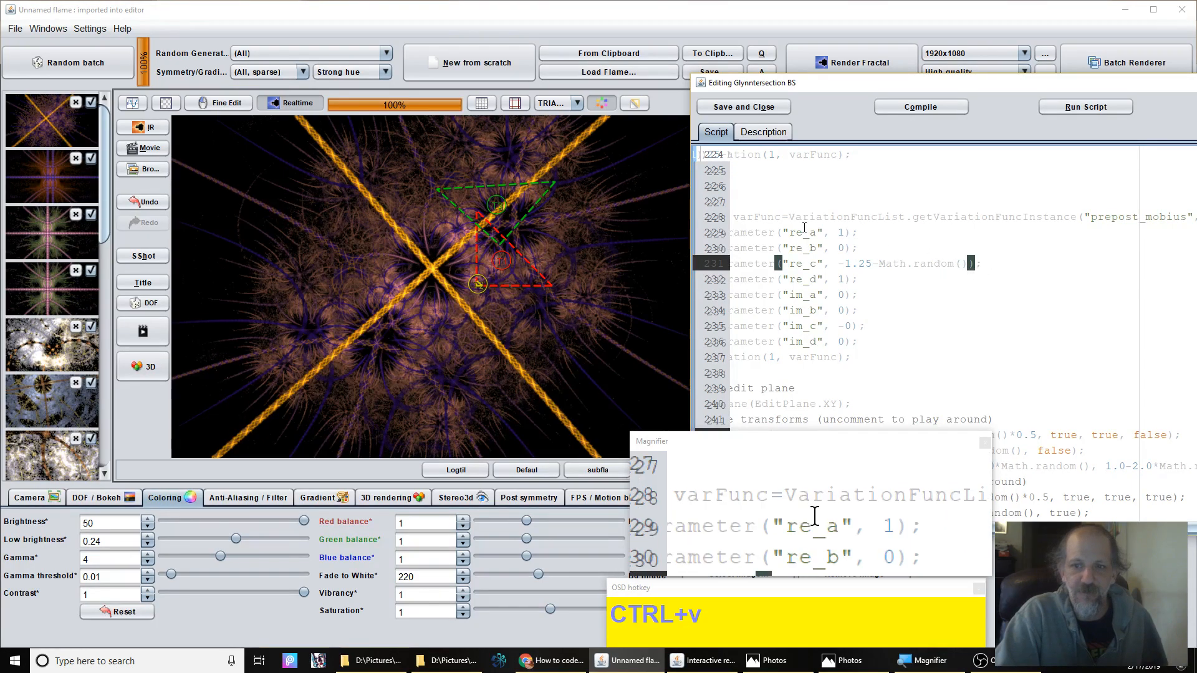
scroll(1048, 372, "down", 2)
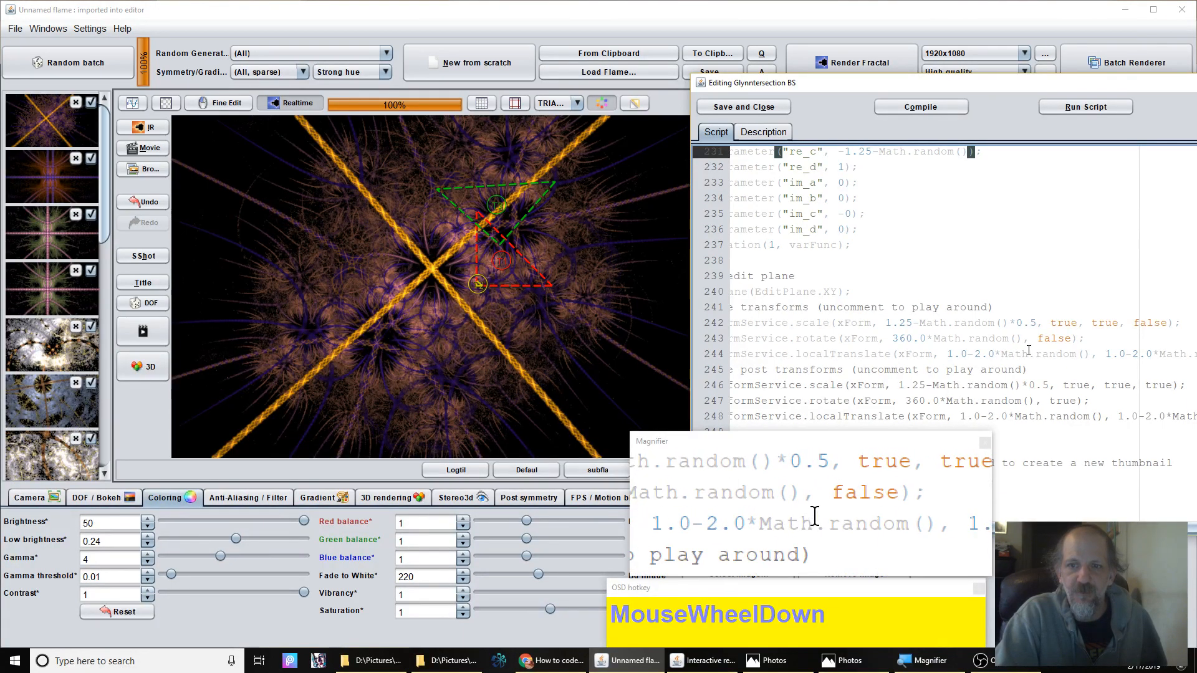
scroll(1028, 351, "up", 2)
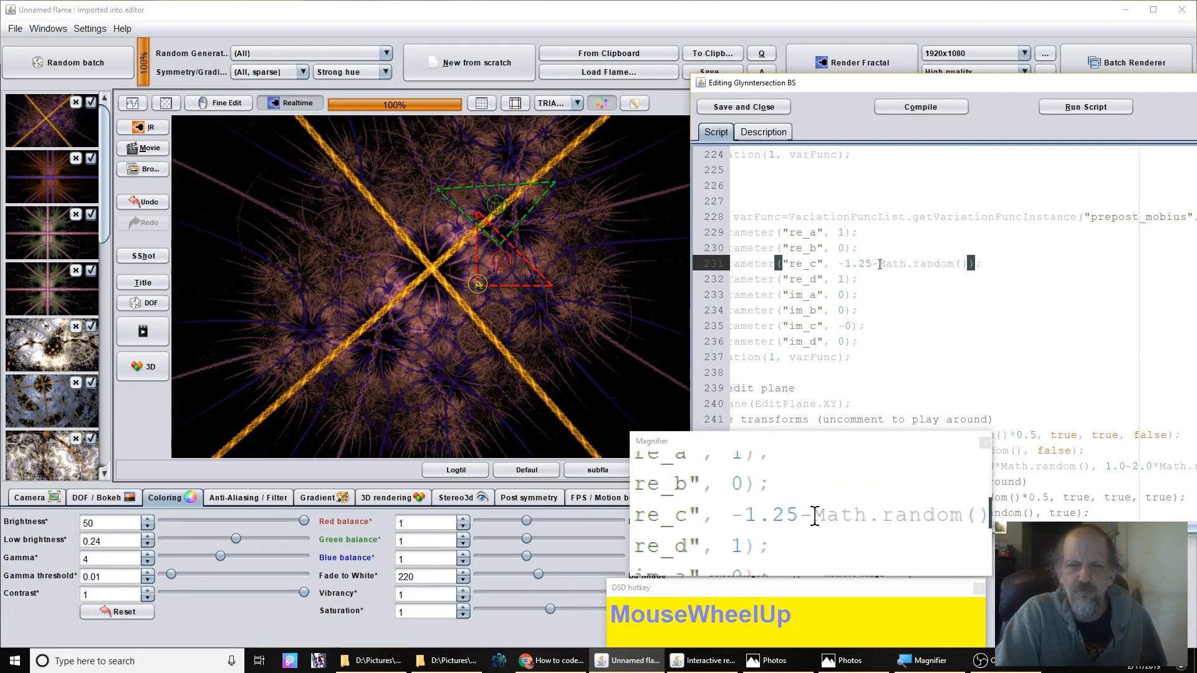
left_click(884, 264)
key("BackSpace")
type("*")
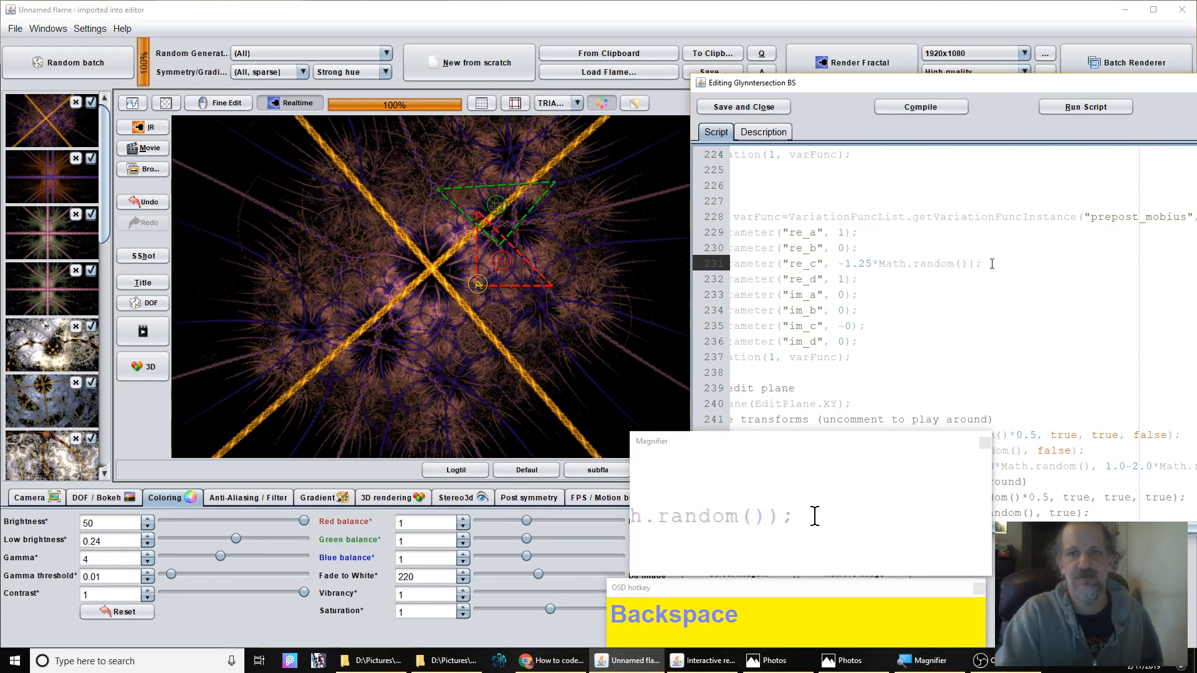
- Run the script repeatedly to generate flames with the randomized "re_c" parameter
left_click(1073, 110)
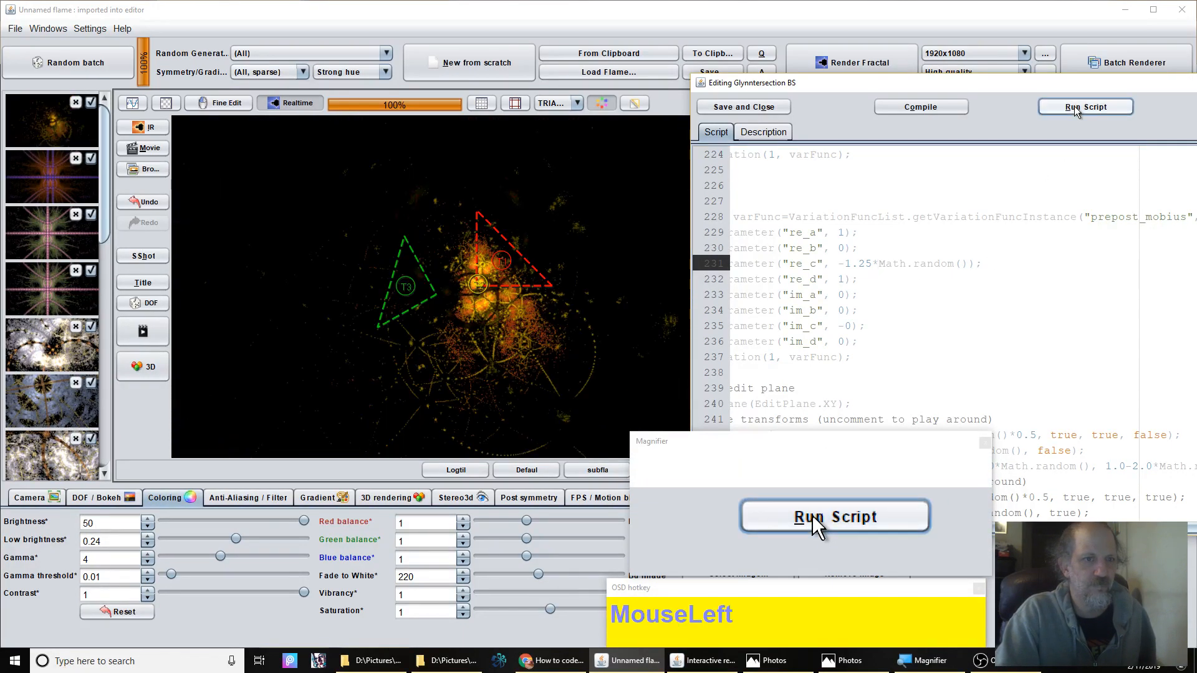
left_click(1073, 110)
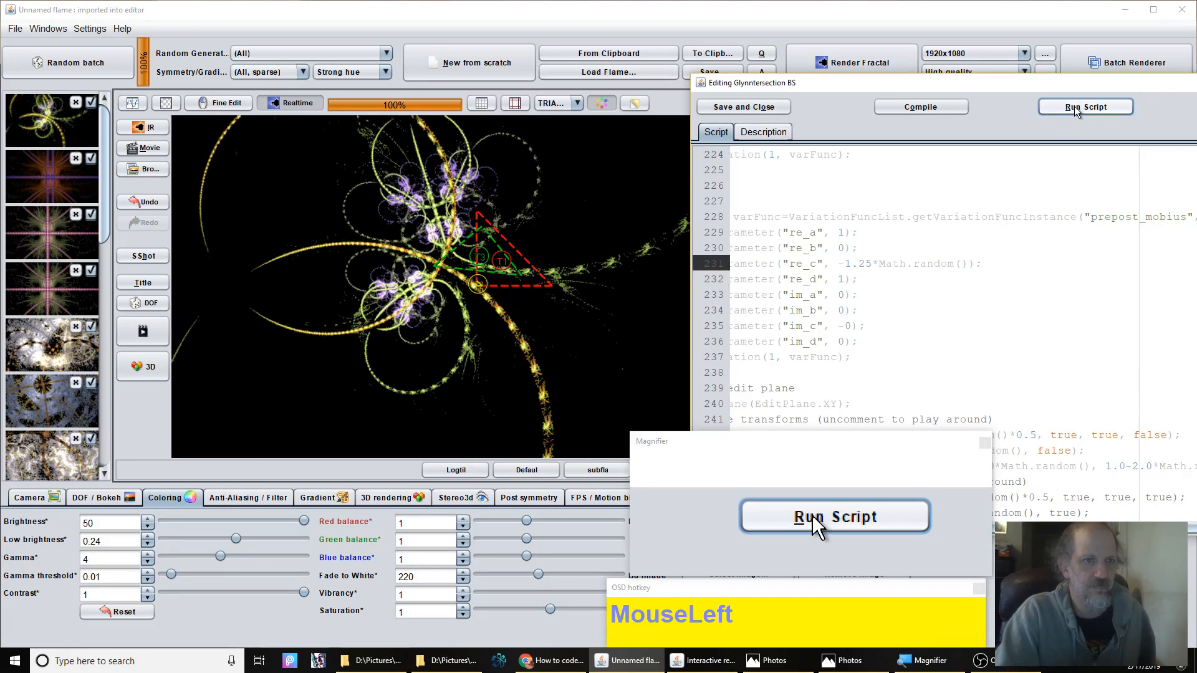
left_click(1073, 110)
left_click(1073, 110)
left_click(1074, 111)
left_click(1074, 110)
left_click(1074, 111)
left_click(1074, 111)
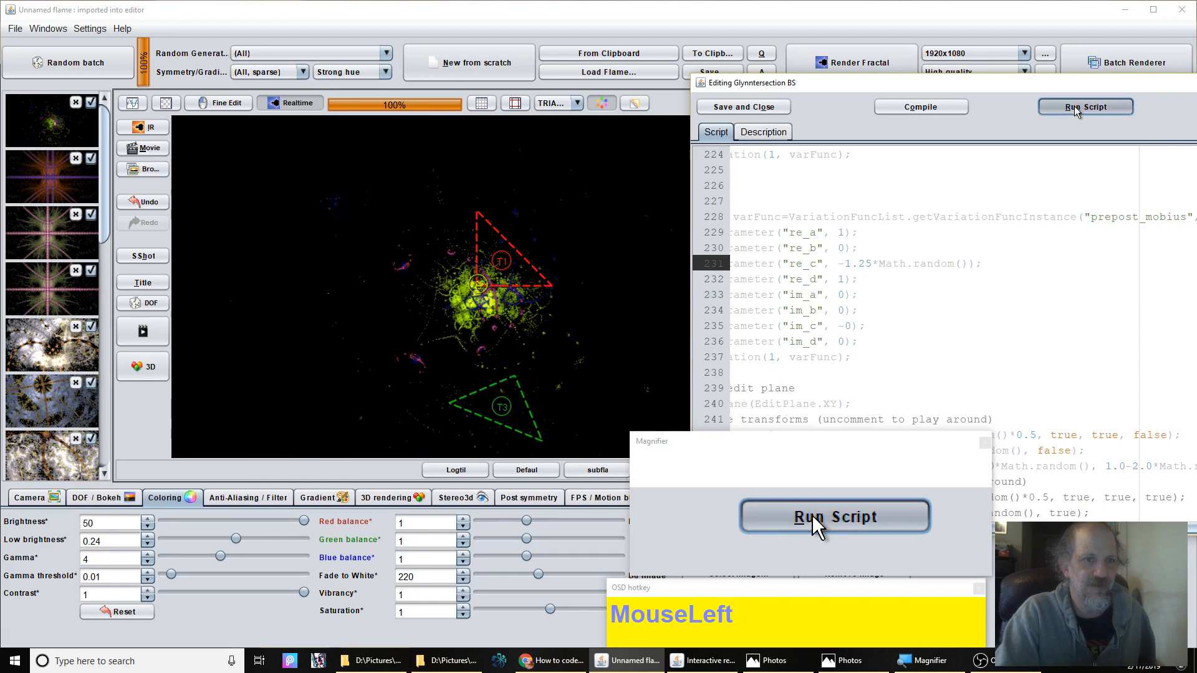
left_click(1073, 110)
left_click(1073, 110)
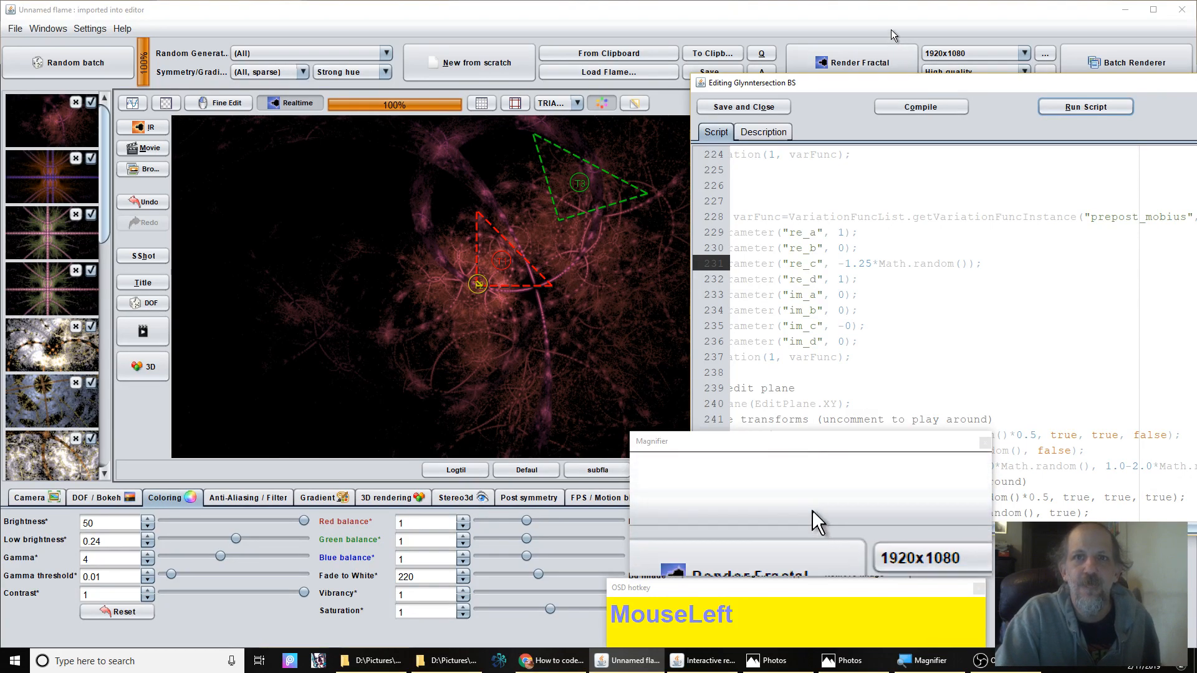
- Move the script editor aside to examine the nonlinear variation parameters of transform 1, including splits, and move the editor back beside the preview
left_click_drag(843, 81, 120, 174)
left_click_drag(262, 265, 50, 239)
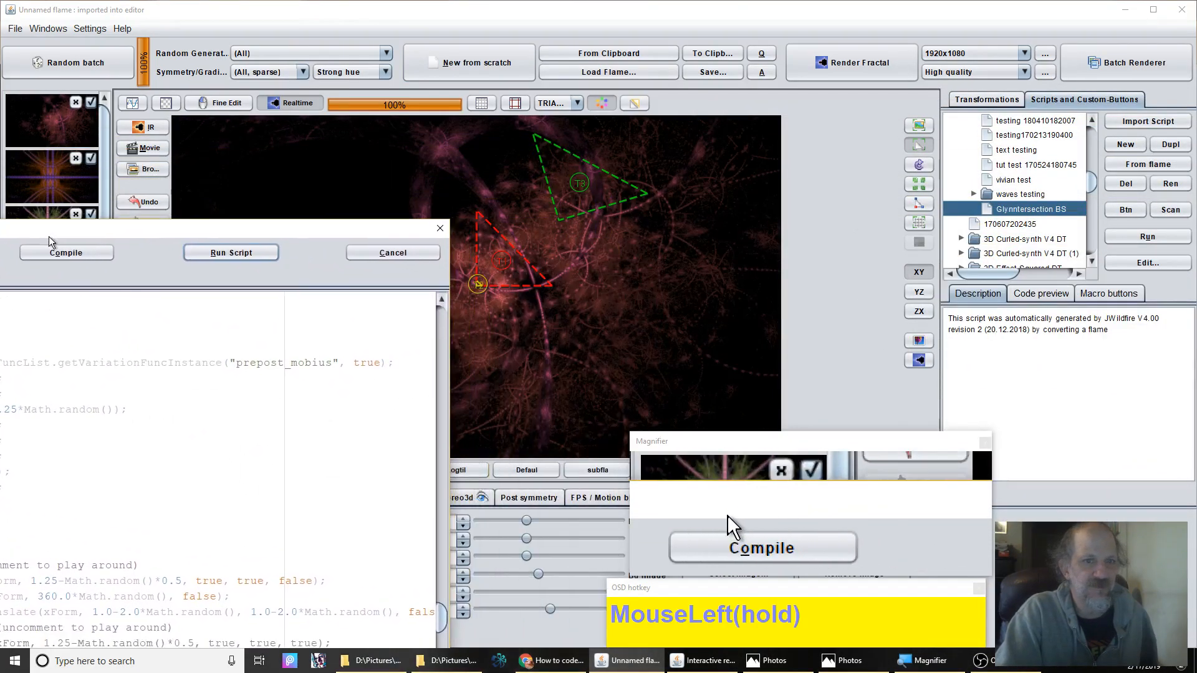
left_click(971, 102)
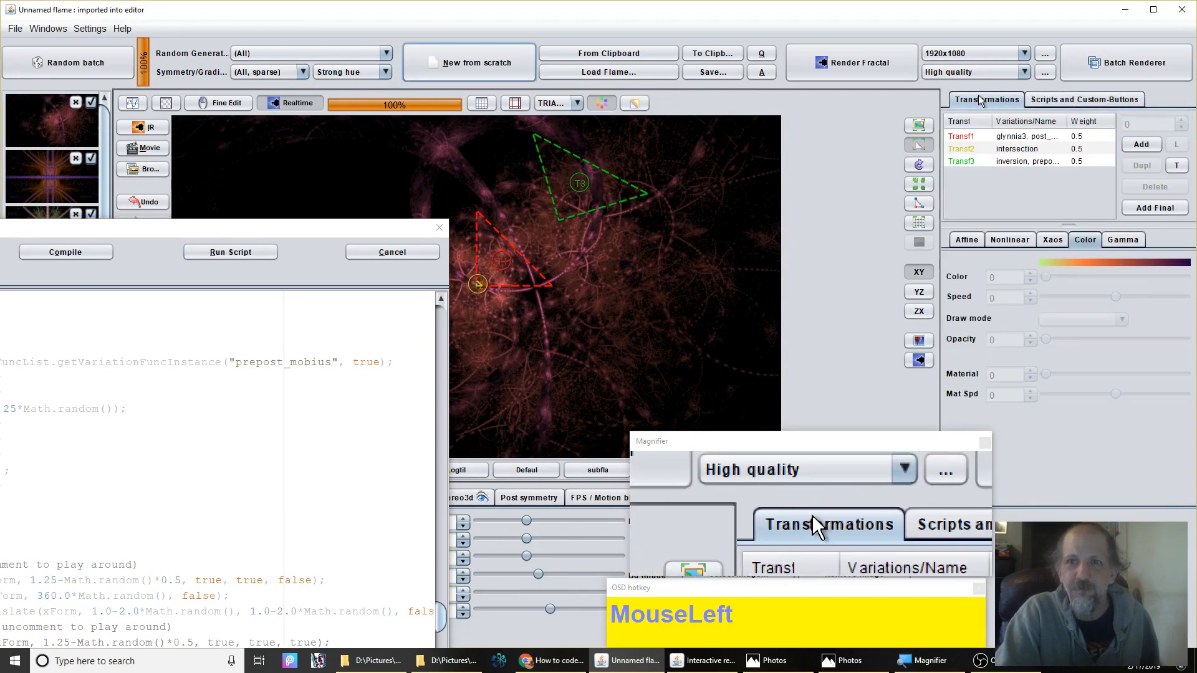
left_click(1019, 141)
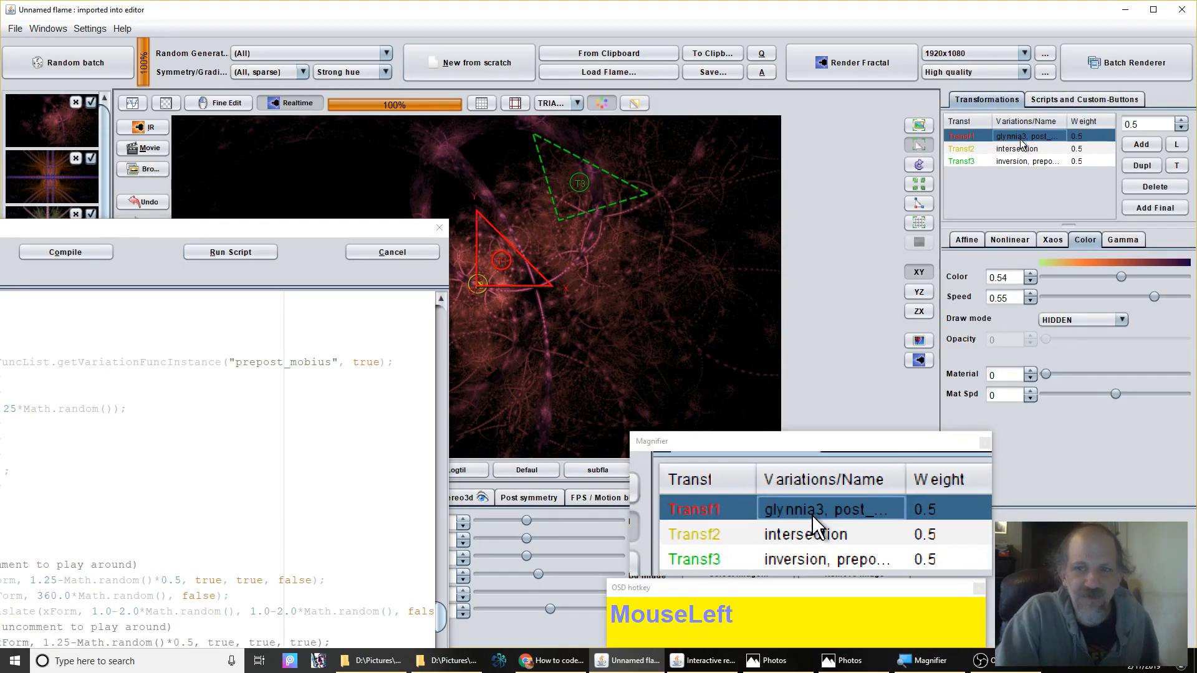
left_click(1027, 241)
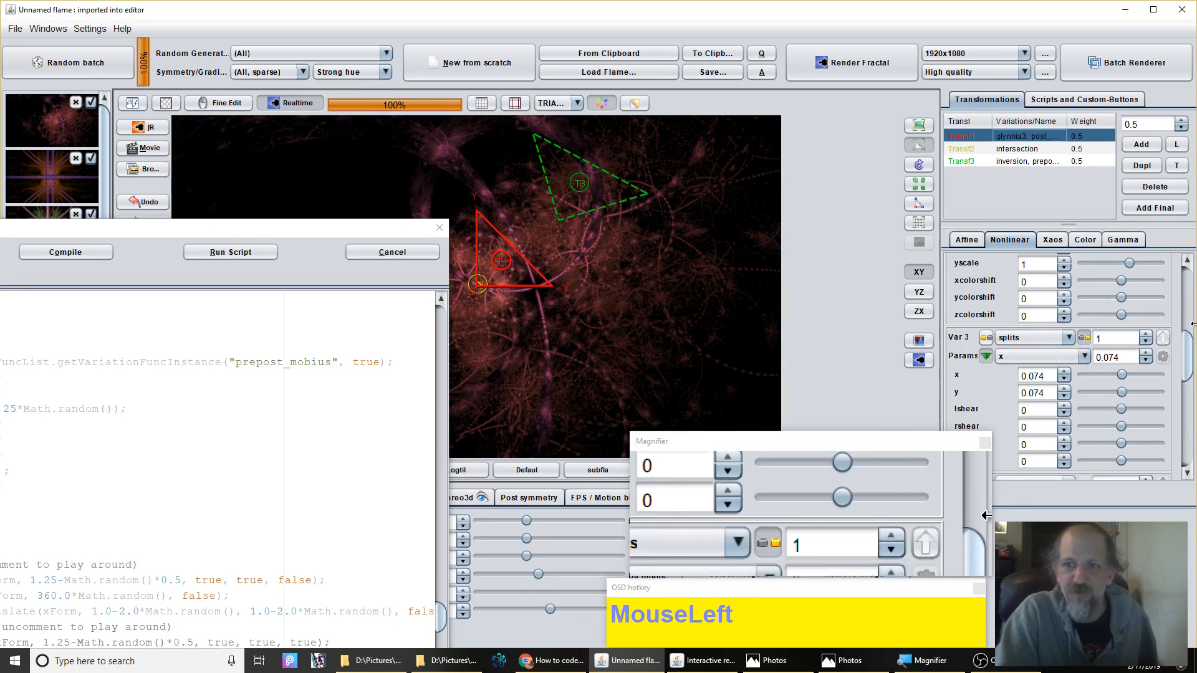
mouse_move(1188, 351)
left_mouse_down()
mouse_move(1192, 273)
mouse_move(1192, 342)
left_mouse_up()
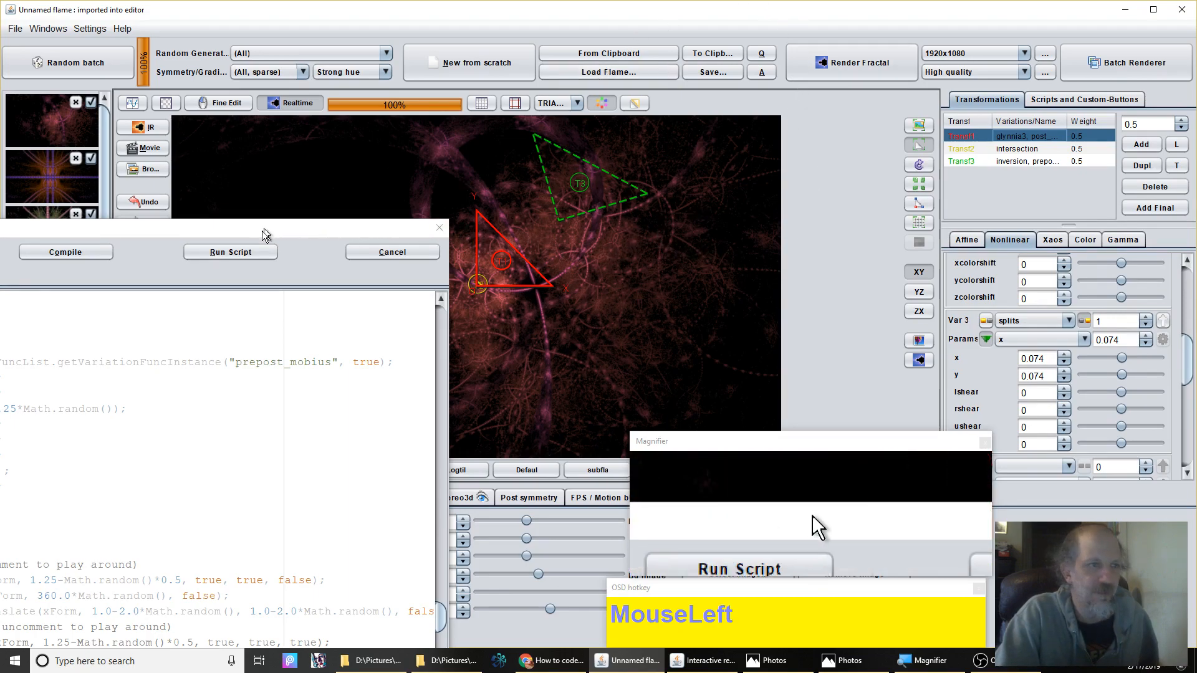
left_click_drag(259, 231, 1144, 128)
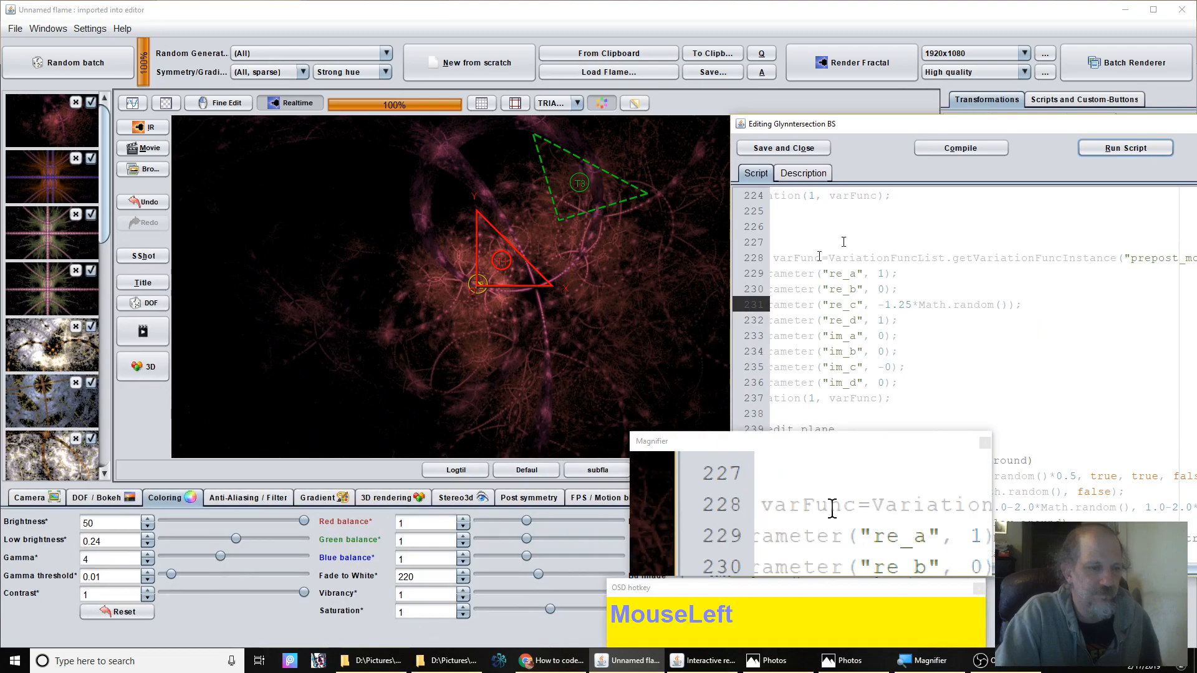
- Try higher camera pixels-per-unit values on the current flame, ending at about 170.68
left_click(17, 498)
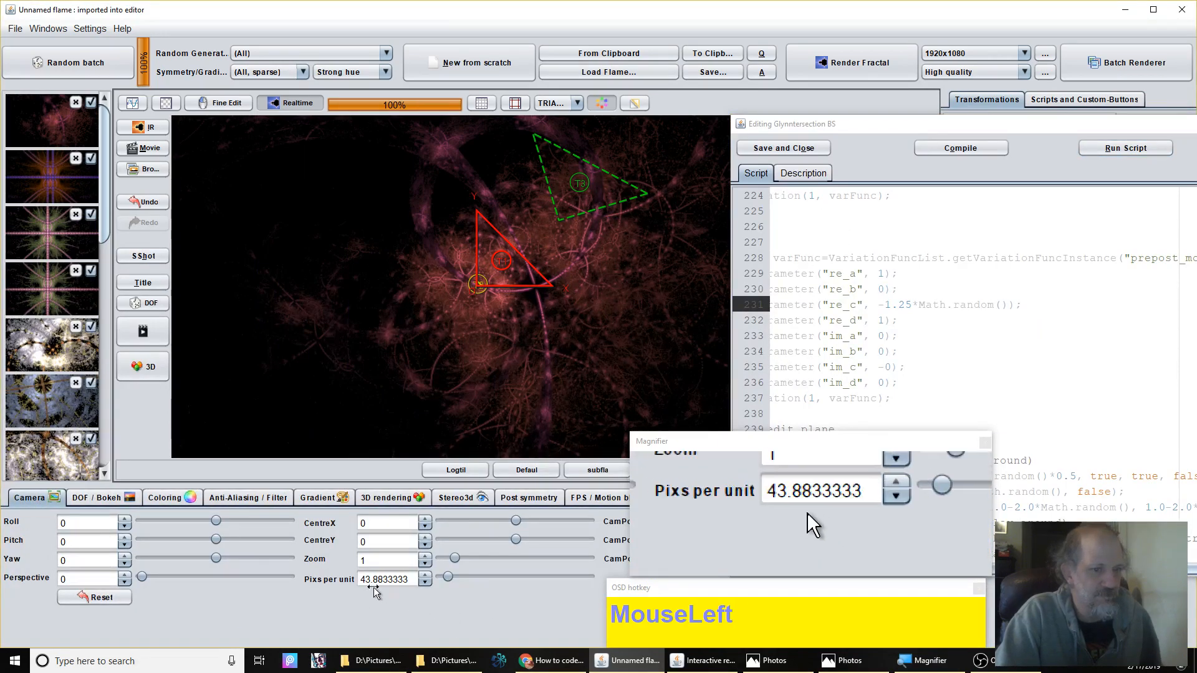
left_click_drag(362, 578, 742, 508)
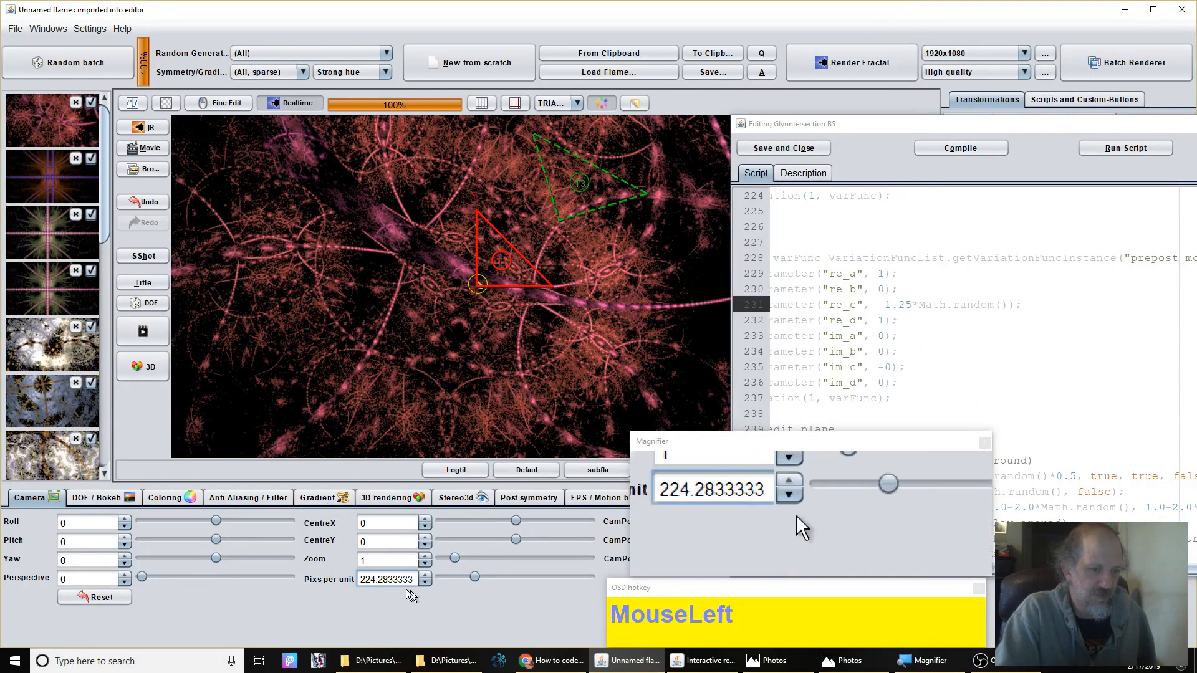
left_click_drag(397, 579, 293, 586)
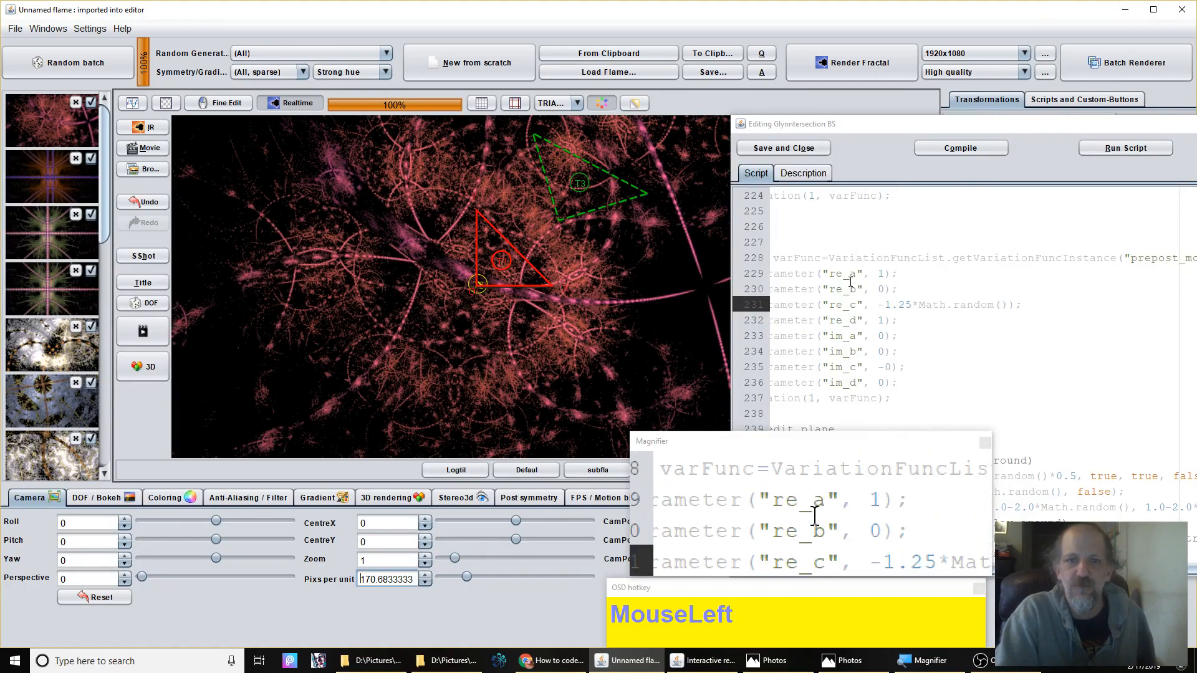
- Set the setPixelsPerUnit value to 143.0 in the script's flame main attributes
scroll(876, 326, "up", 12)
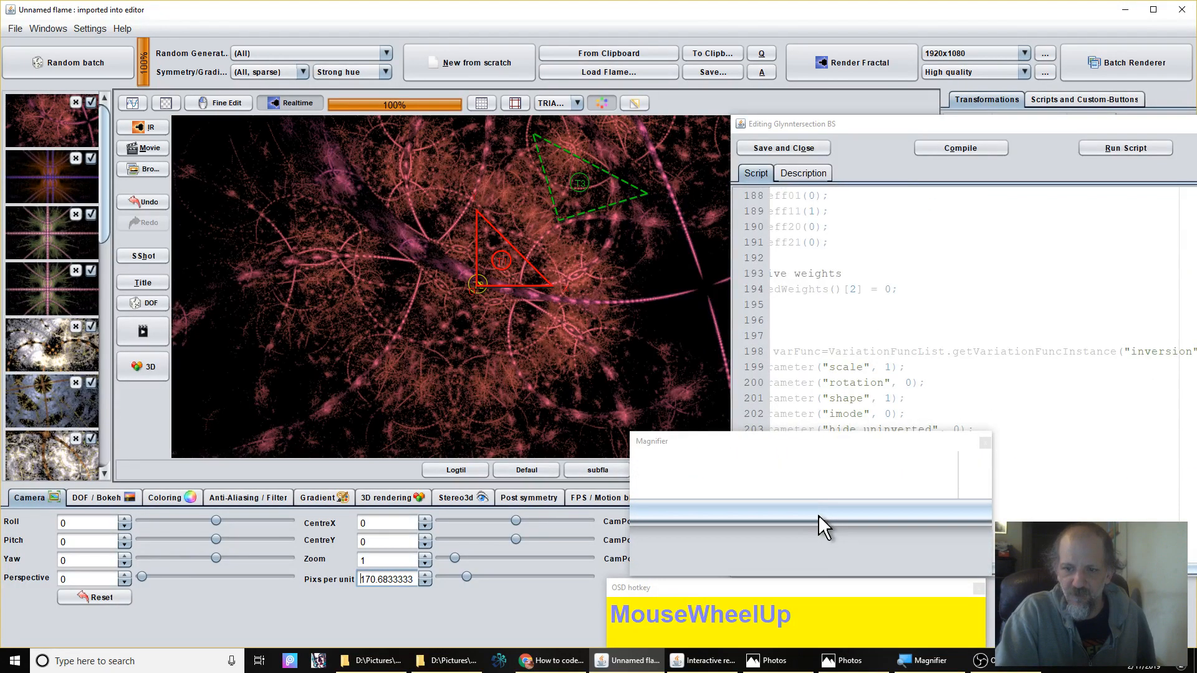
left_click_drag(1110, 568, 1053, 570)
scroll(996, 404, "up", 19)
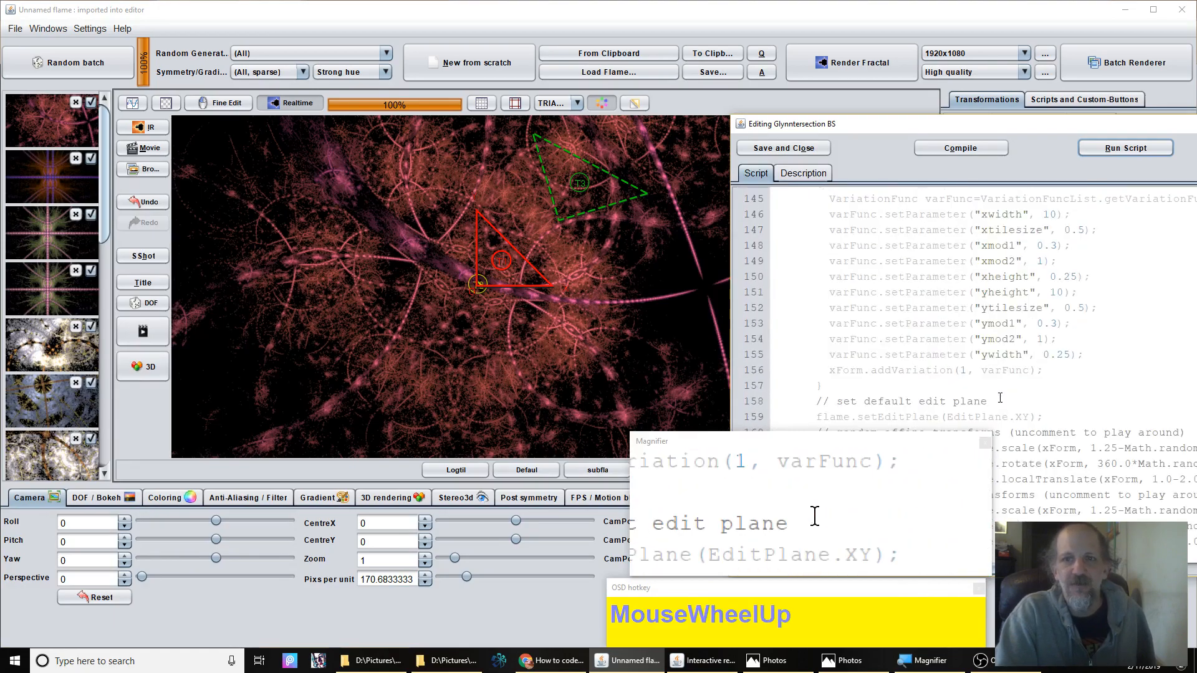
scroll(962, 269, "up", 20)
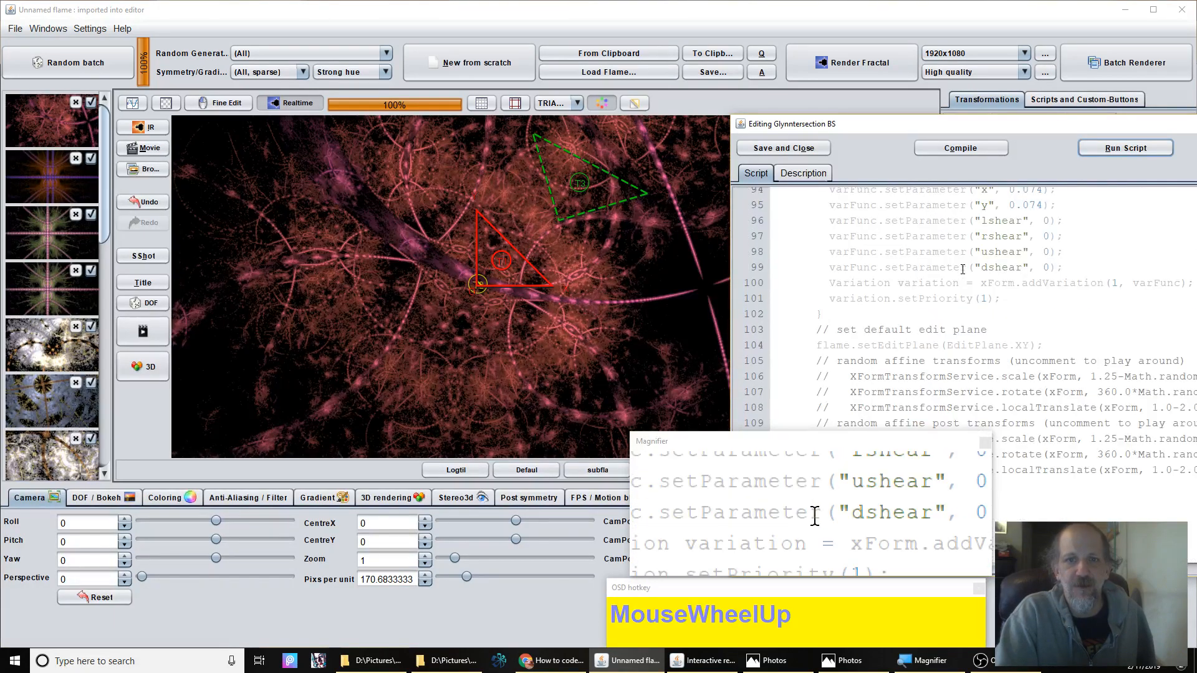
scroll(963, 270, "up", 3)
scroll(963, 269, "down", 3)
scroll(963, 269, "up", 3)
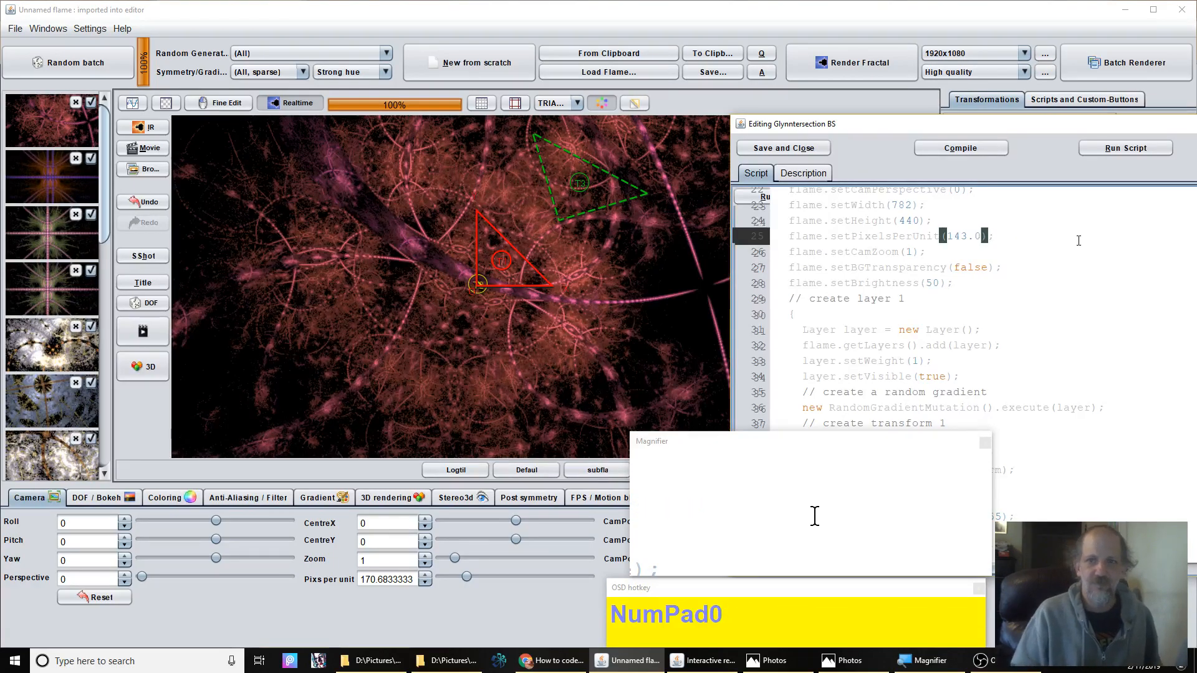
- Run the script several times to generate flames with the new pixels-per-unit setting
left_click(1119, 153)
left_click(1120, 150)
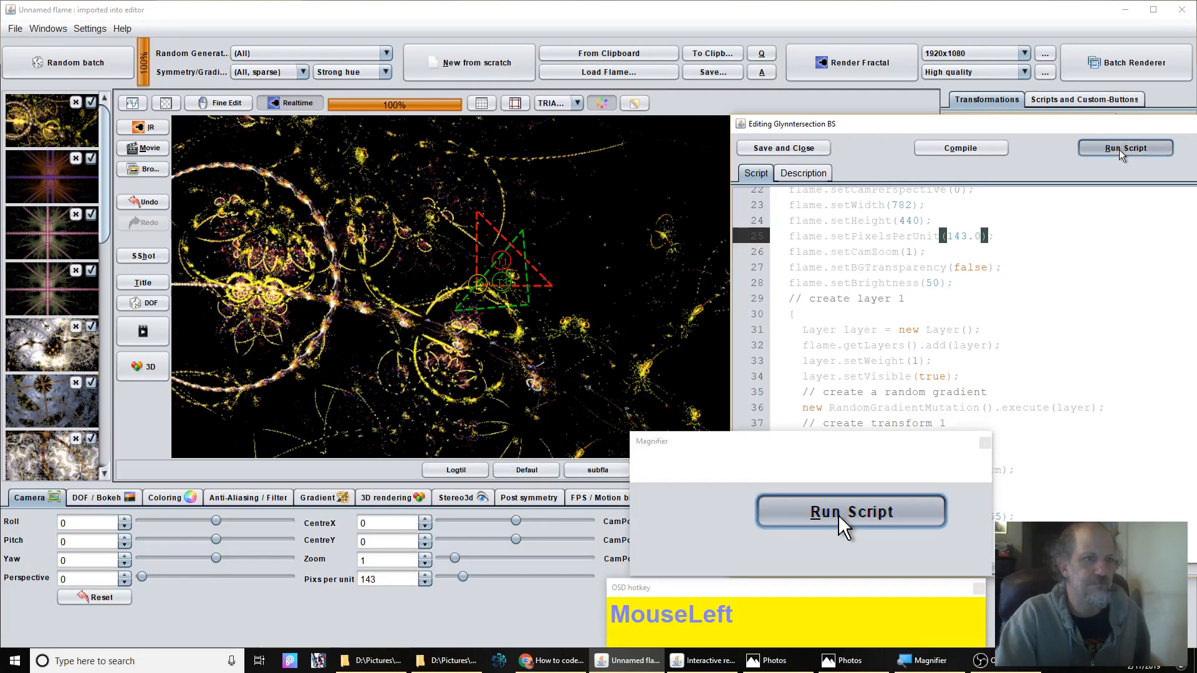
left_click(1120, 150)
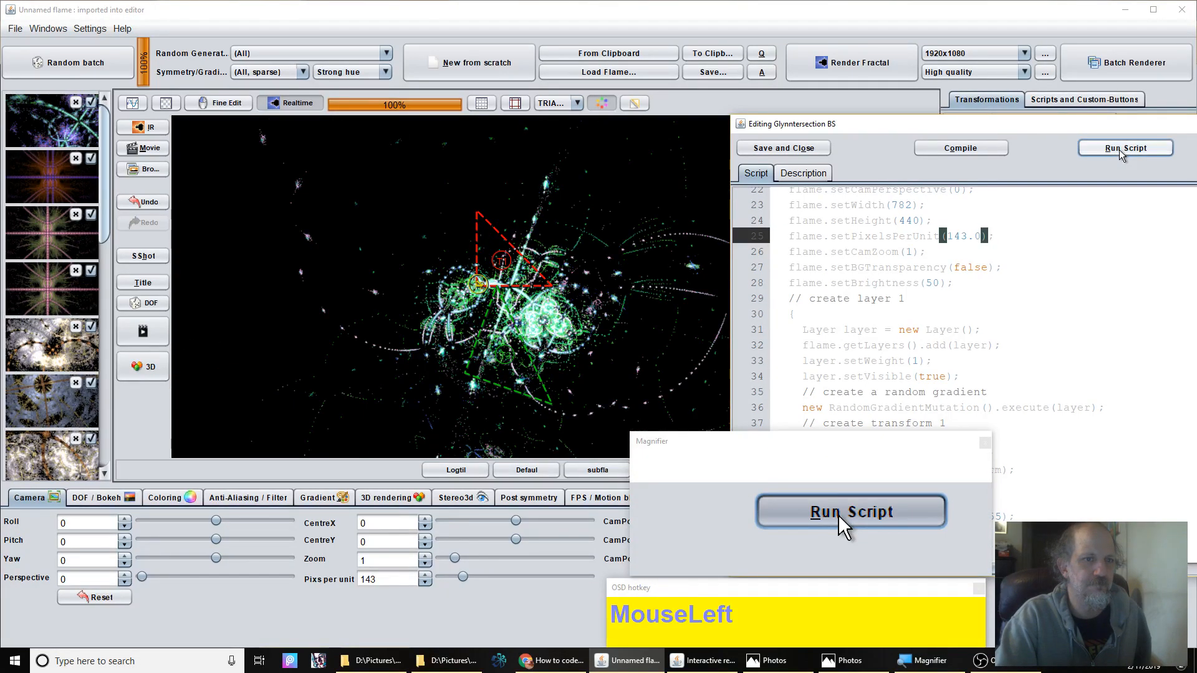
left_click(1119, 150)
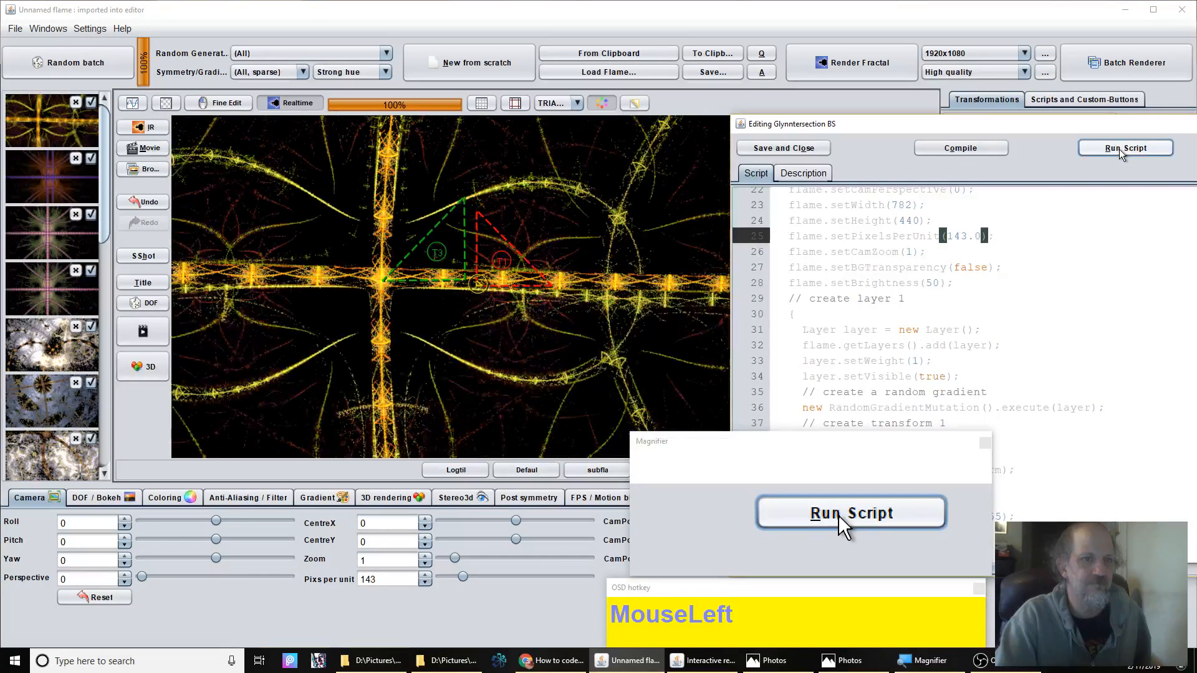
left_click(1120, 149)
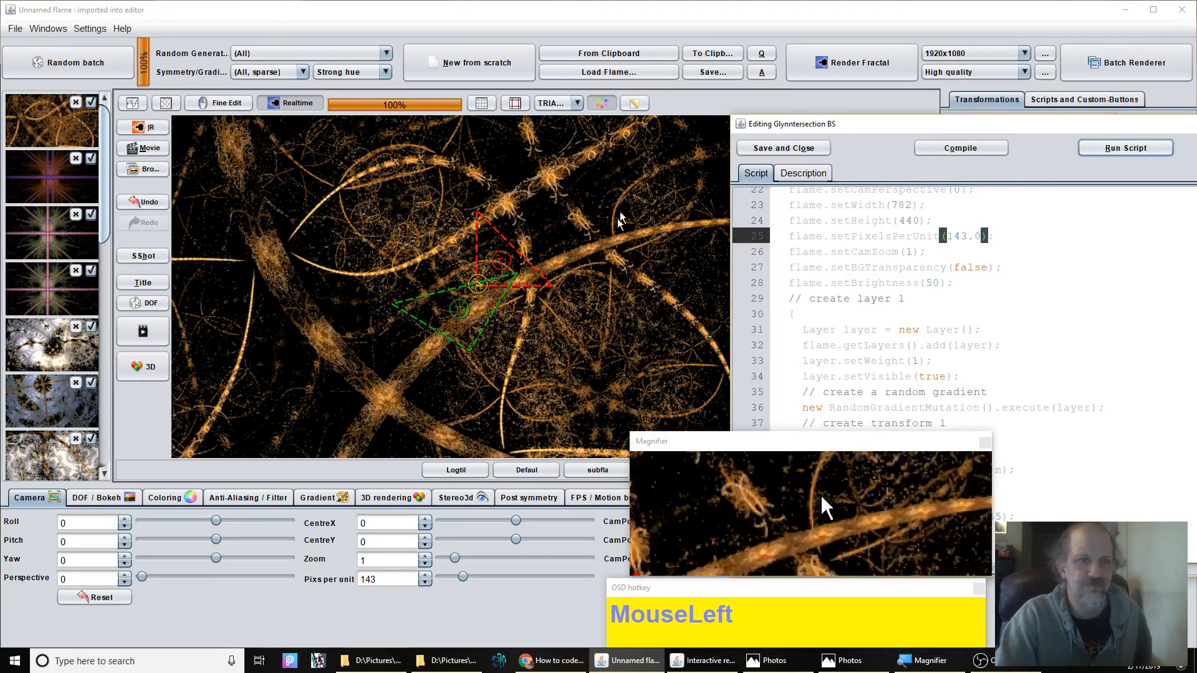
- Reposition the transform 3 triangle around the flame preview and shrink it to explore different shapes
left_click(467, 338)
left_click_drag(466, 338, 588, 256)
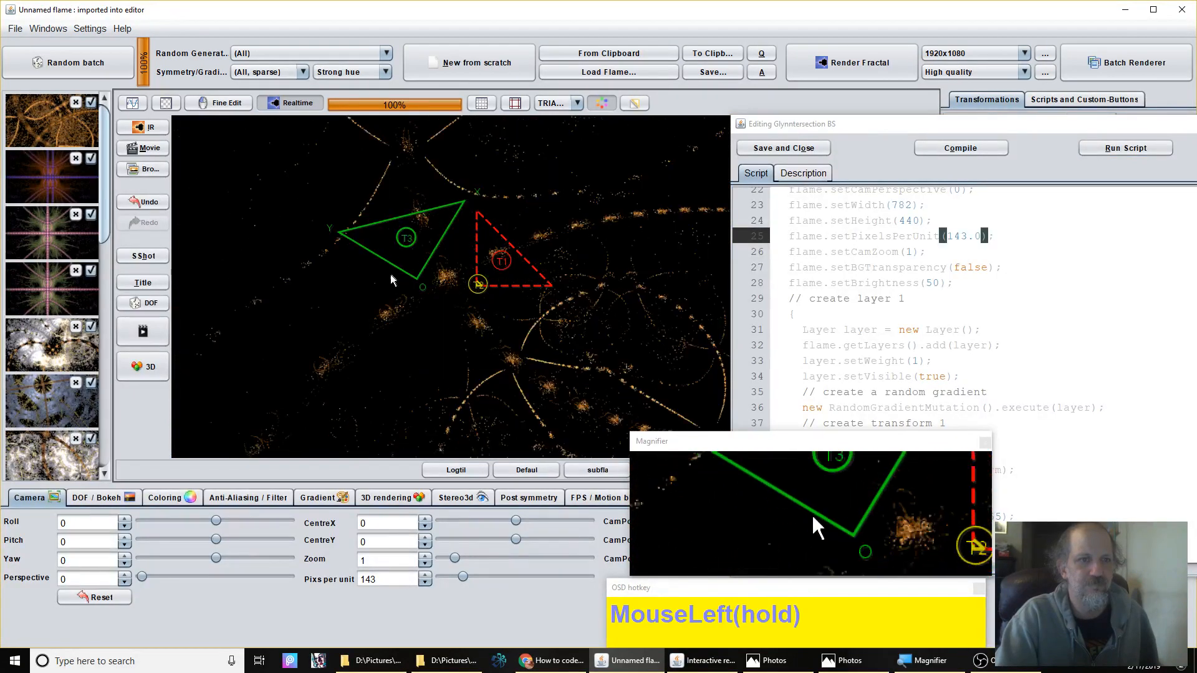
left_click_drag(392, 273, 391, 283)
scroll(391, 283, "down", 1)
scroll(390, 283, "down", 3)
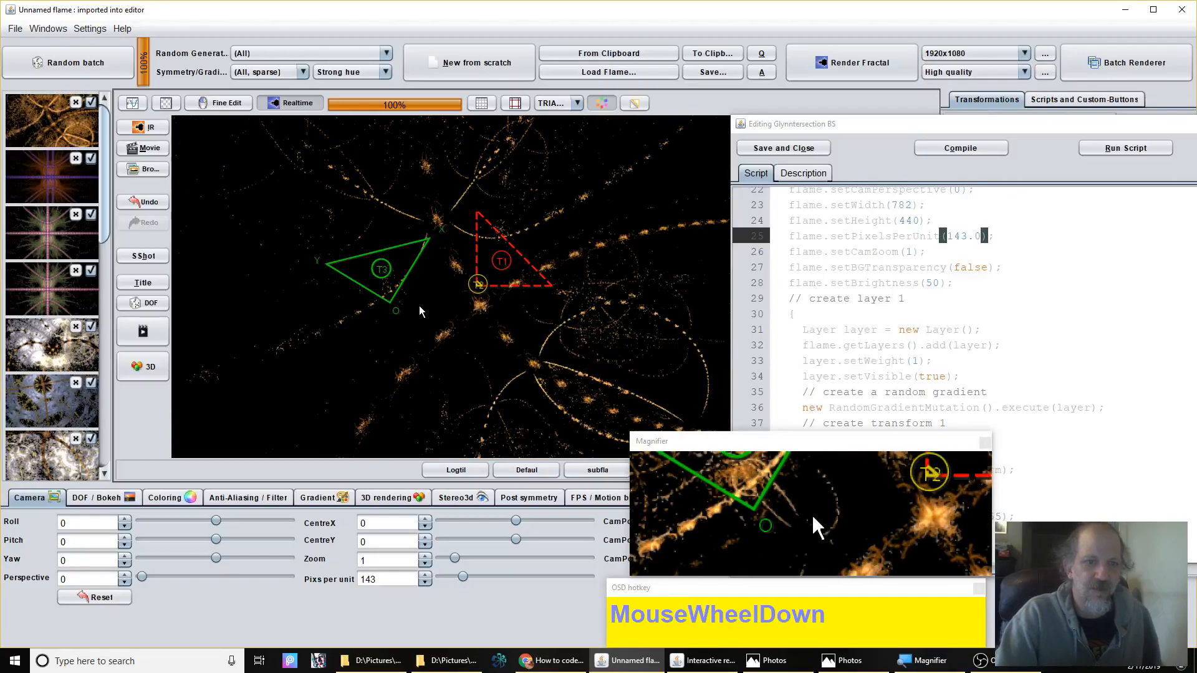
scroll(419, 311, "down", 1)
left_click(474, 383)
left_click_drag(491, 324, 479, 302)
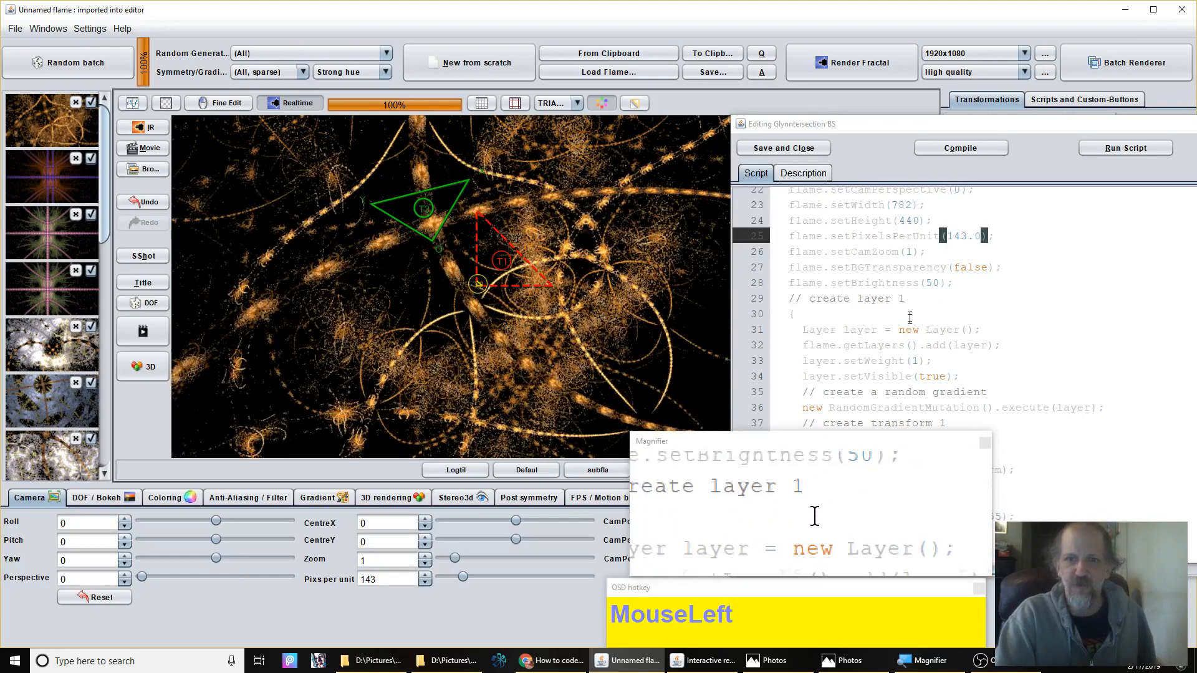
- Review the script from the layer setup through transforms 1 and 2 to the re_ and im_ parameters of transform 3
scroll(910, 311, "down", 20)
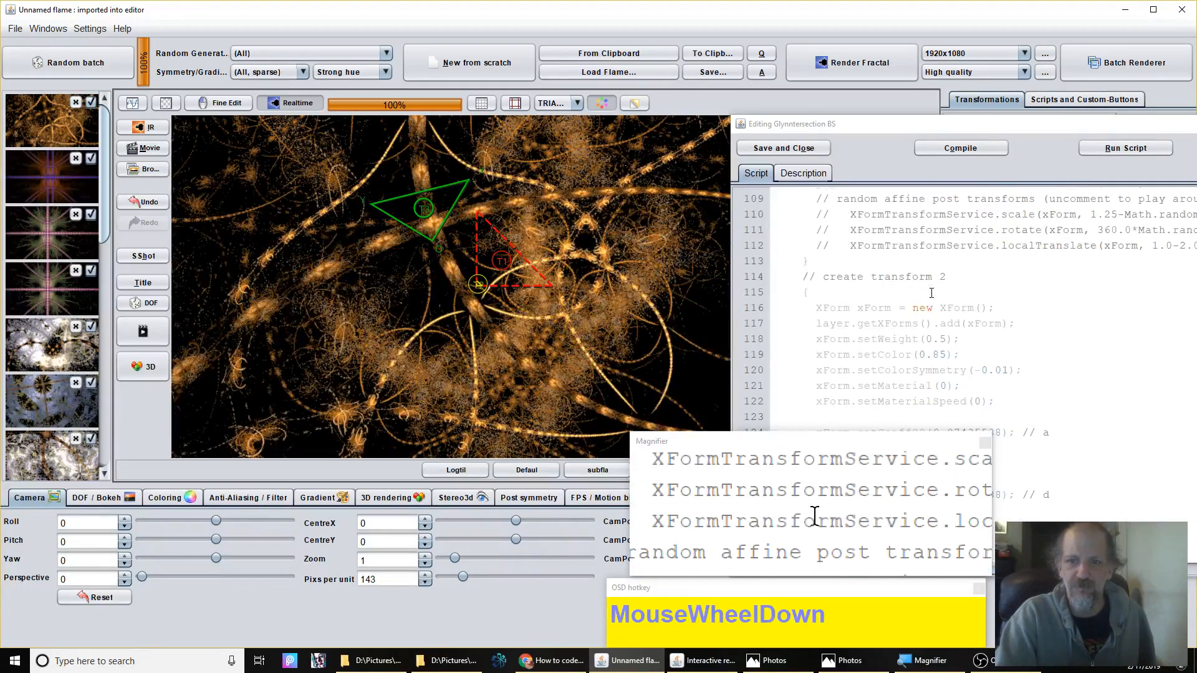
scroll(931, 293, "down", 19)
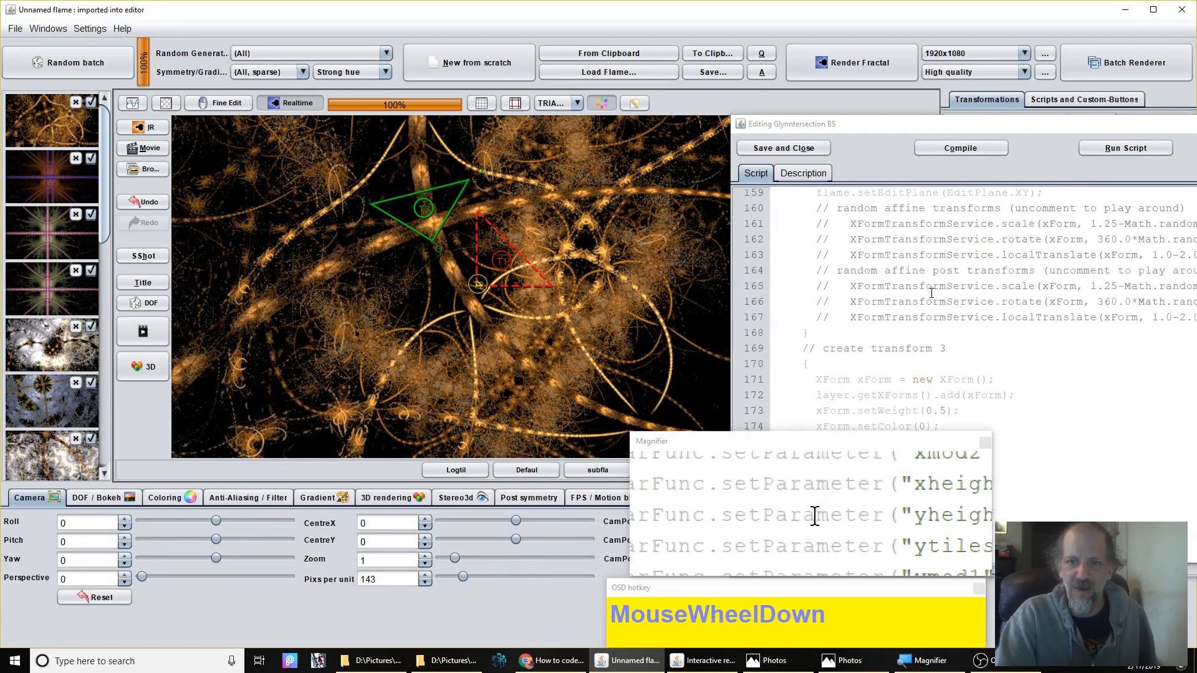
scroll(931, 293, "down", 15)
scroll(931, 293, "up", 12)
scroll(932, 293, "up", 10)
scroll(931, 293, "down", 20)
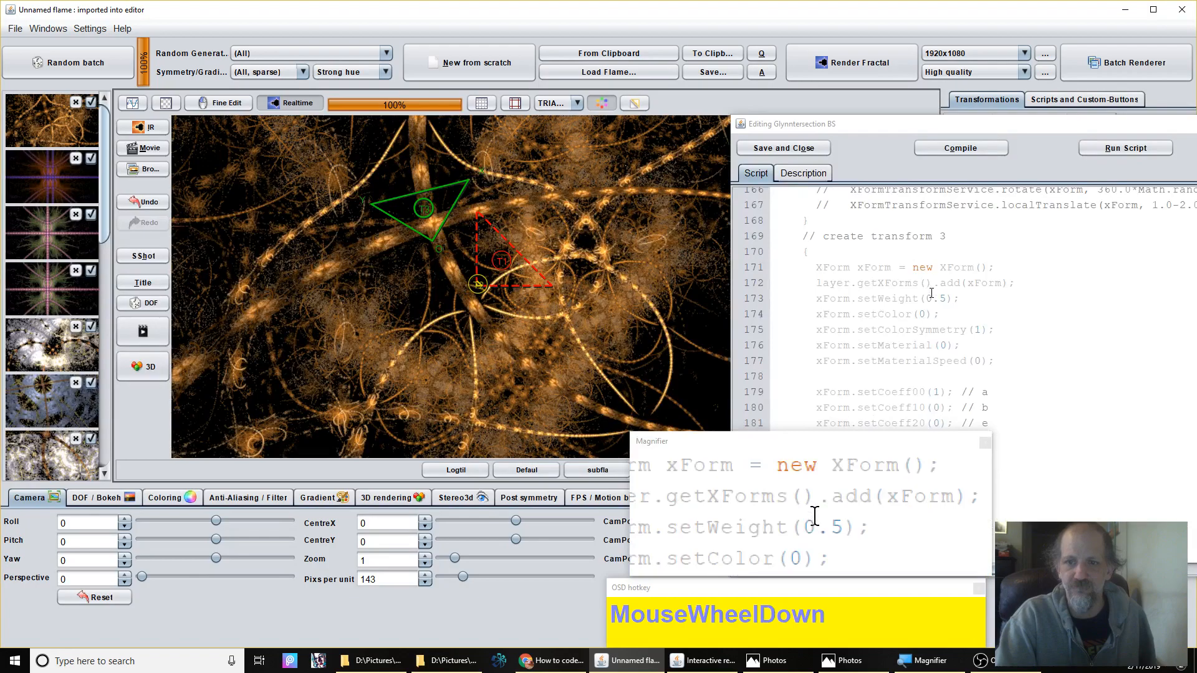
scroll(931, 293, "down", 10)
scroll(931, 293, "up", 3)
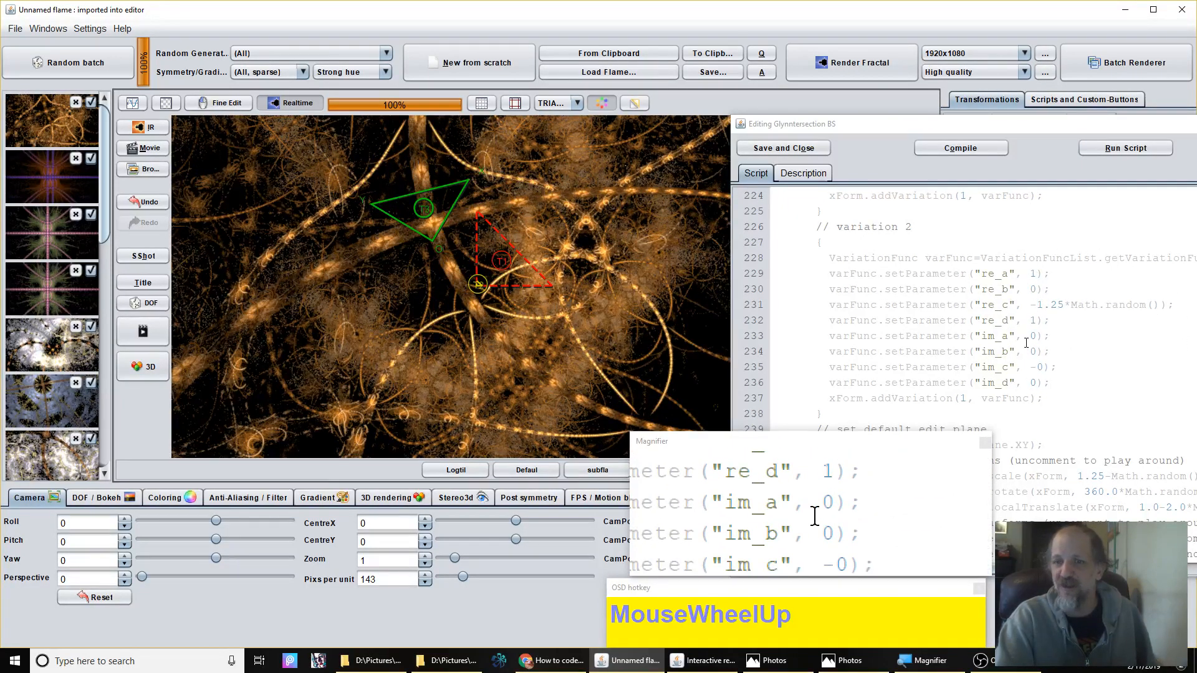
- Look back through the transform 2 code up to the commented-out random affine lines of transform 1
scroll(1026, 343, "up", 7)
scroll(1026, 342, "up", 14)
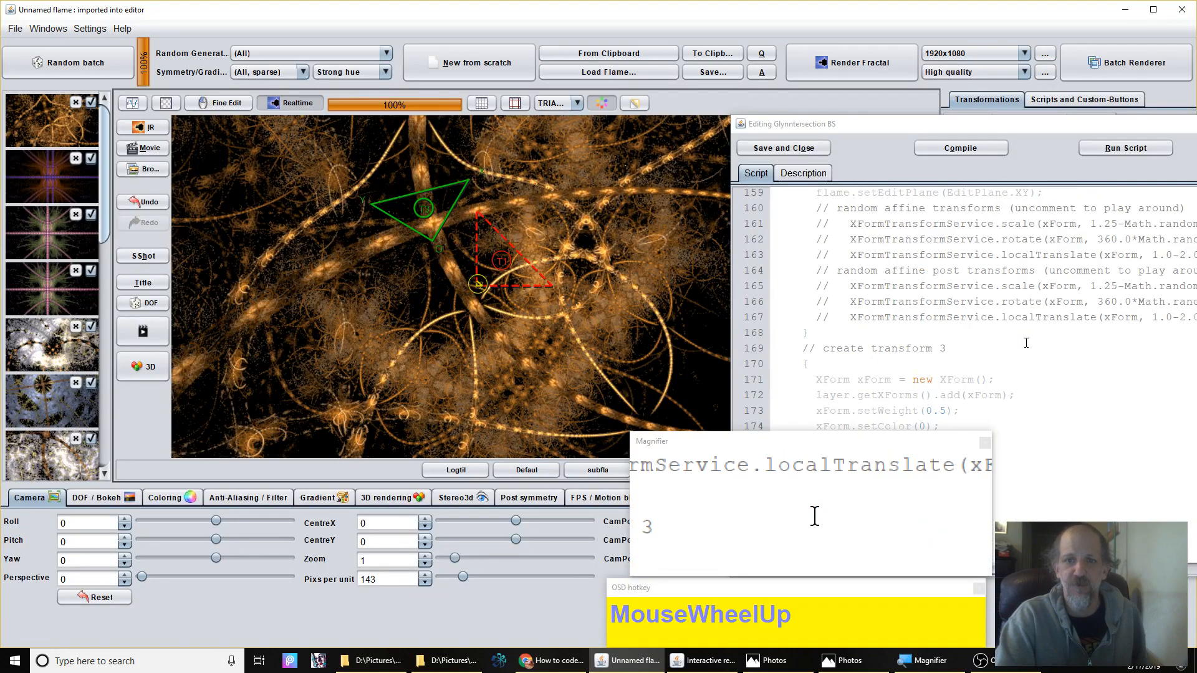
scroll(1026, 342, "up", 2)
scroll(1025, 342, "up", 2)
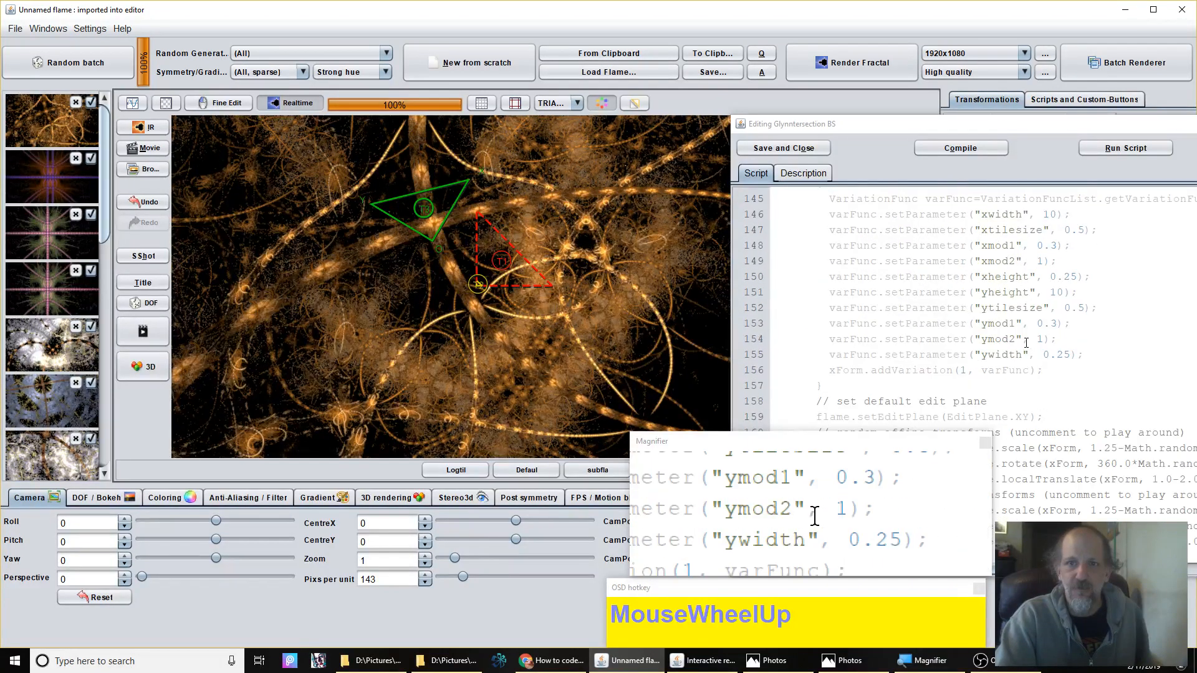
scroll(1026, 343, "up", 2)
scroll(1025, 342, "up", 8)
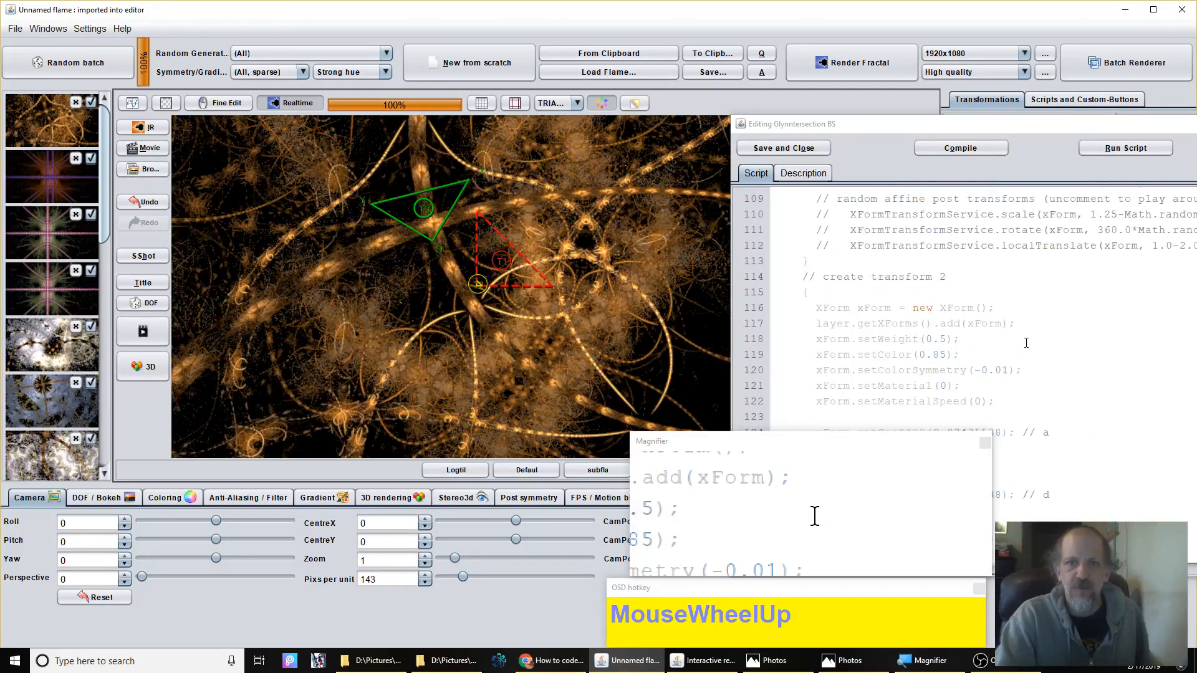
scroll(1026, 343, "up", 3)
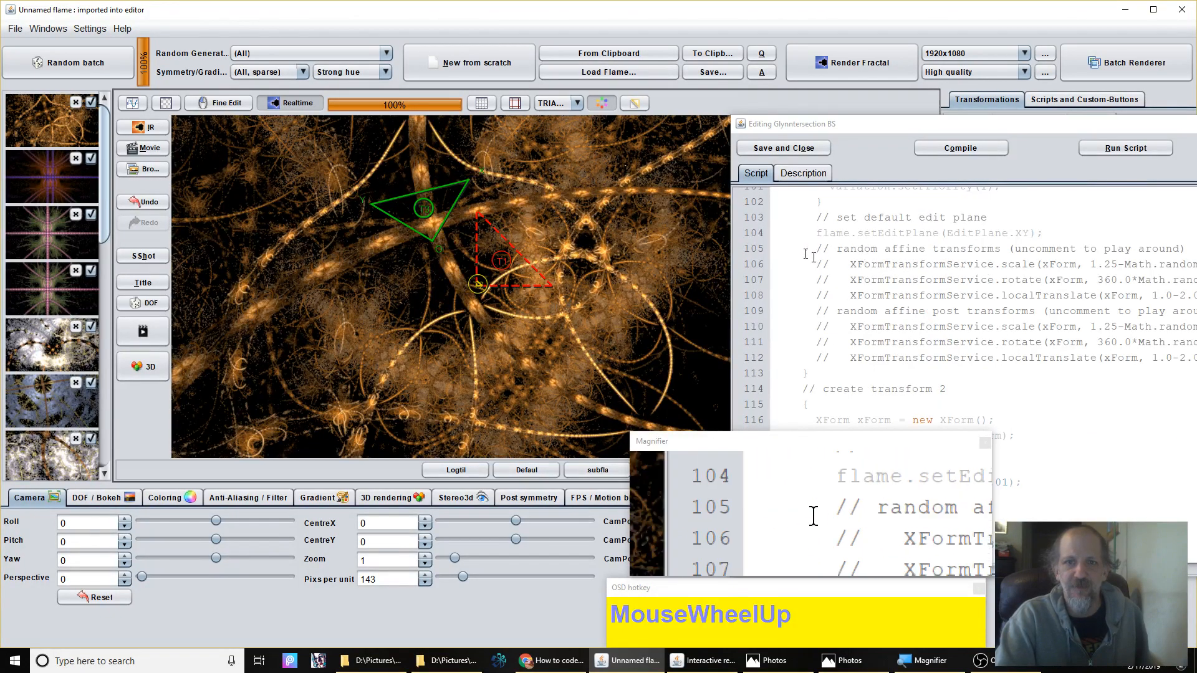
- Select transform 1 in the preview and examine the parameters of its three variations and its relative weights in the script
left_click(511, 260)
scroll(946, 310, "up", 5)
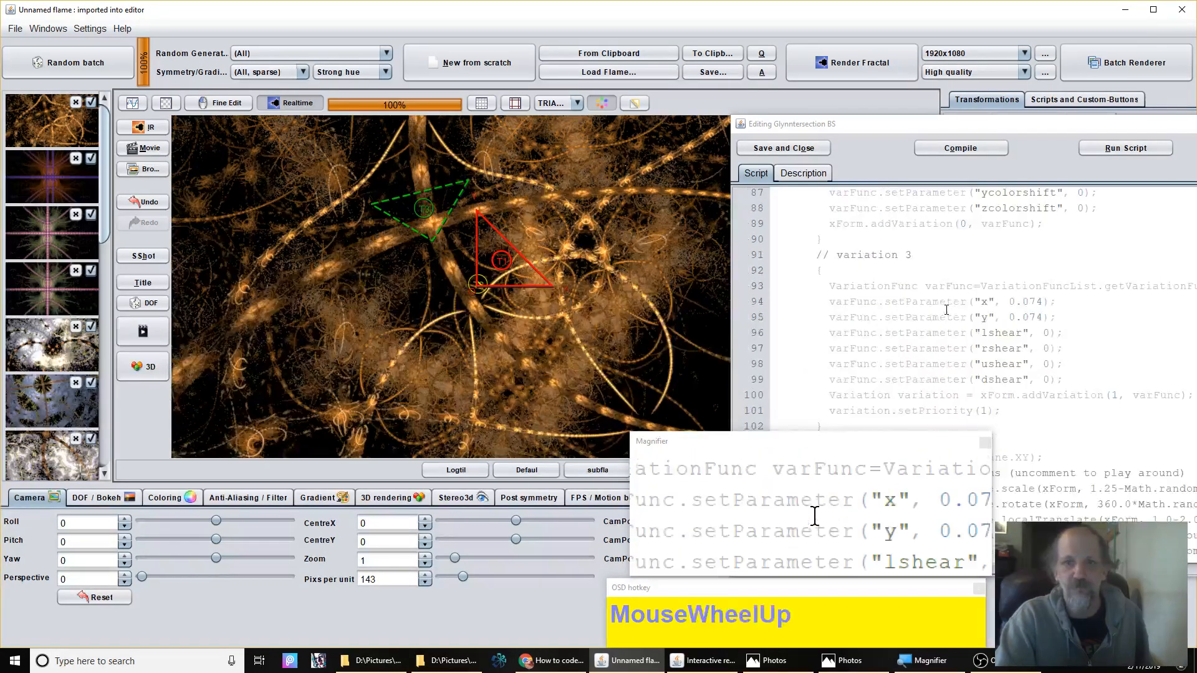
scroll(947, 310, "down", 3)
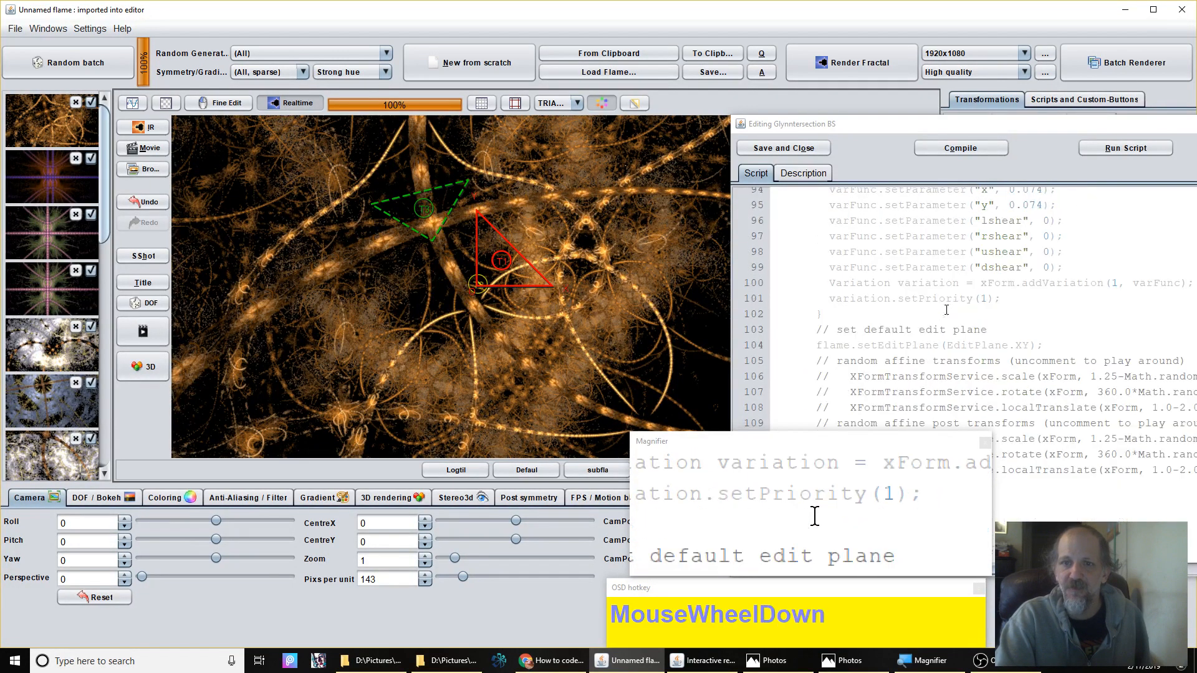
scroll(946, 310, "up", 3)
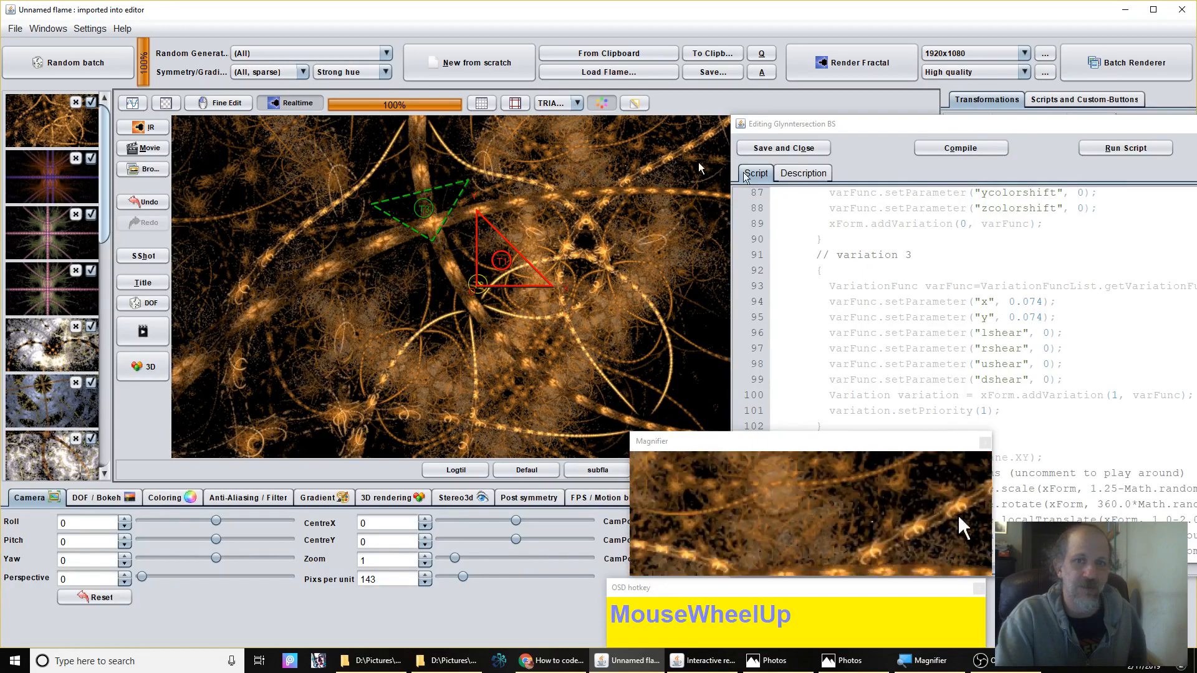
scroll(992, 304, "up", 5)
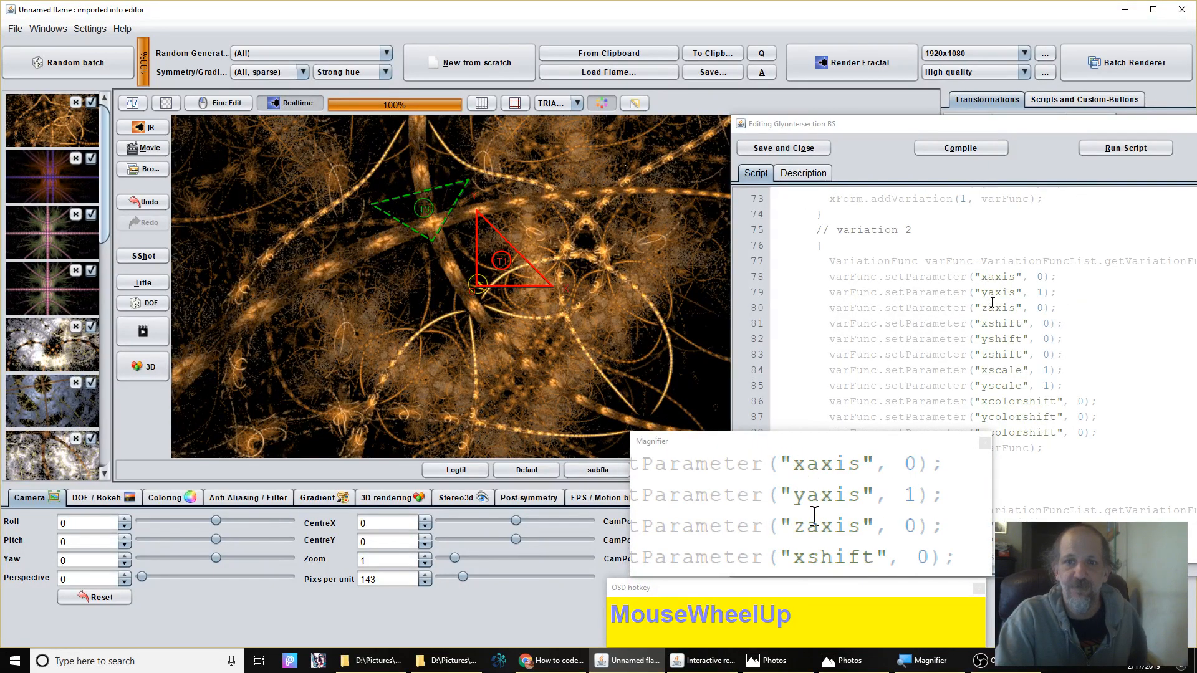
scroll(992, 304, "up", 2)
scroll(993, 301, "up", 2)
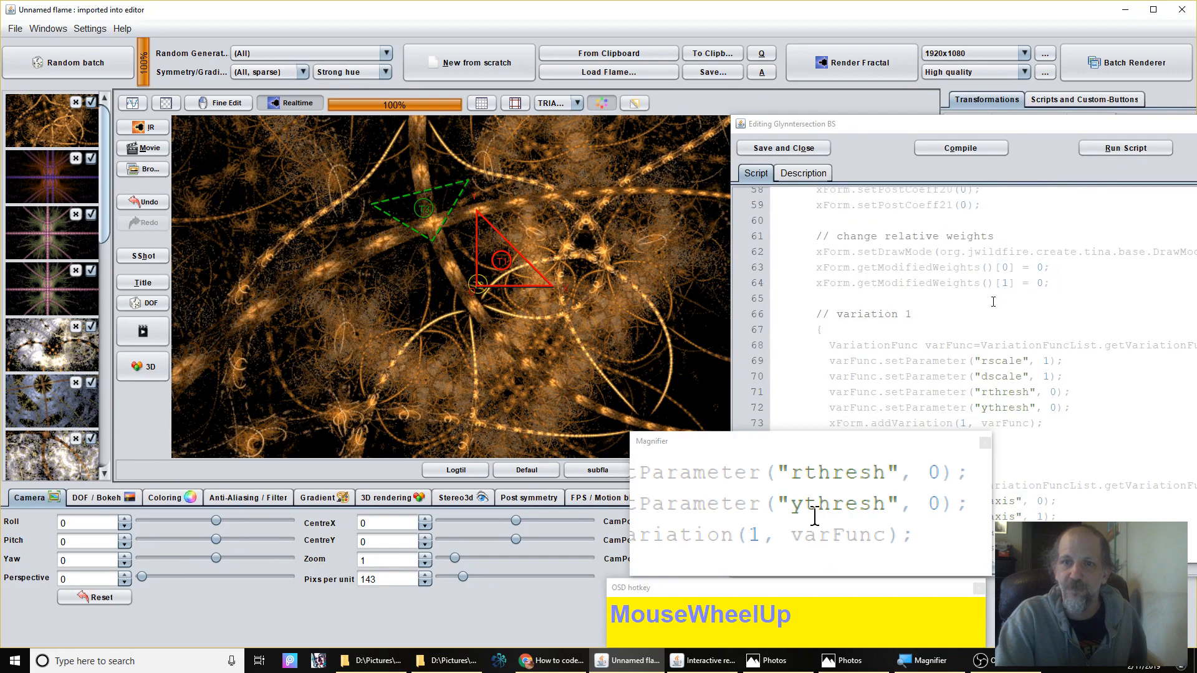
scroll(1014, 322, "up", 10)
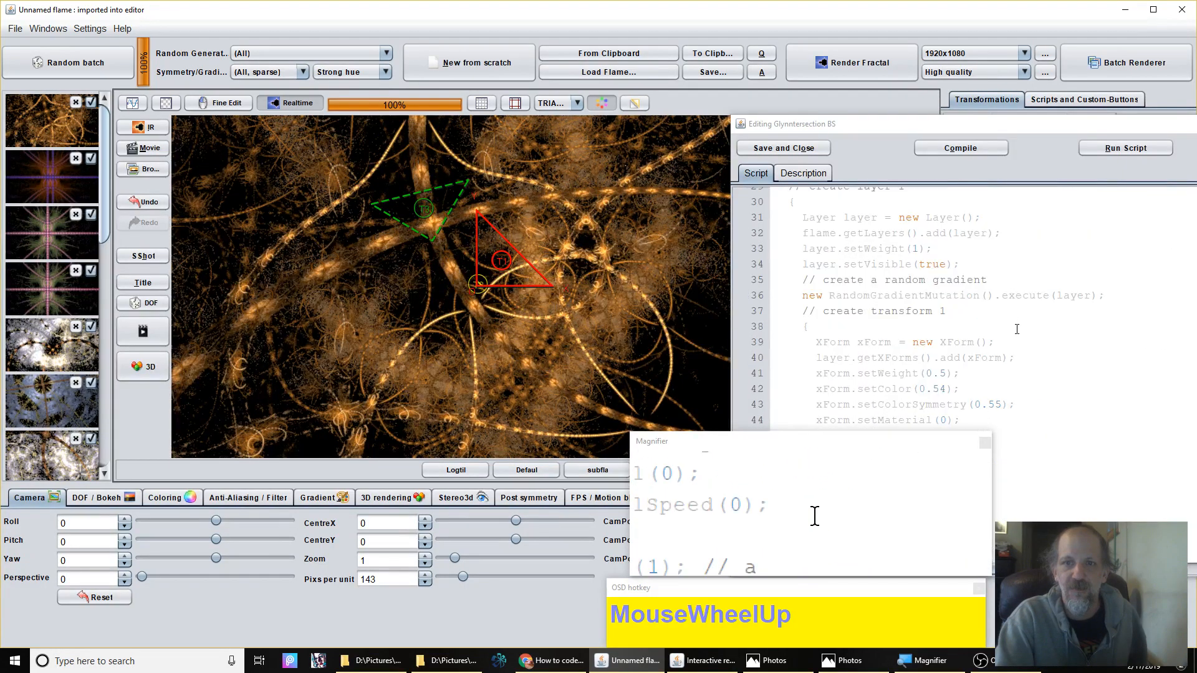
- Compare the layer setup at the script's start with the random affine transform lines of transform 3 near its end
scroll(1017, 326, "up", 2)
scroll(1017, 322, "up", 7)
scroll(1017, 322, "down", 7)
scroll(1017, 320, "down", 20)
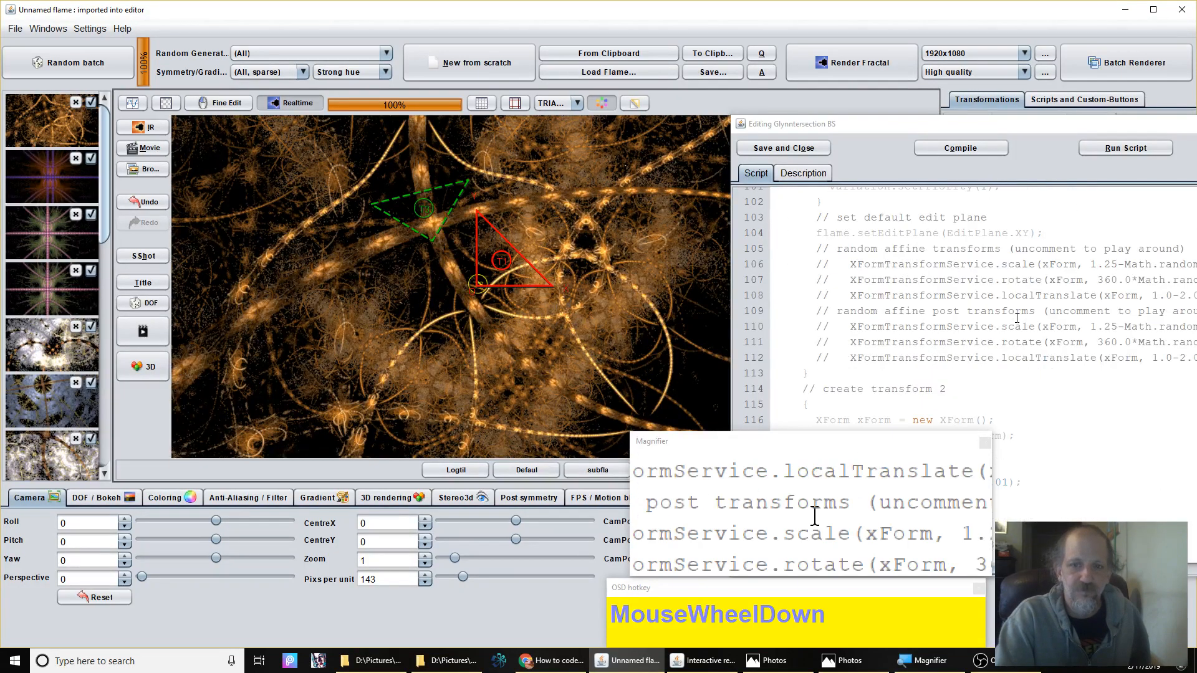
scroll(1017, 319, "down", 3)
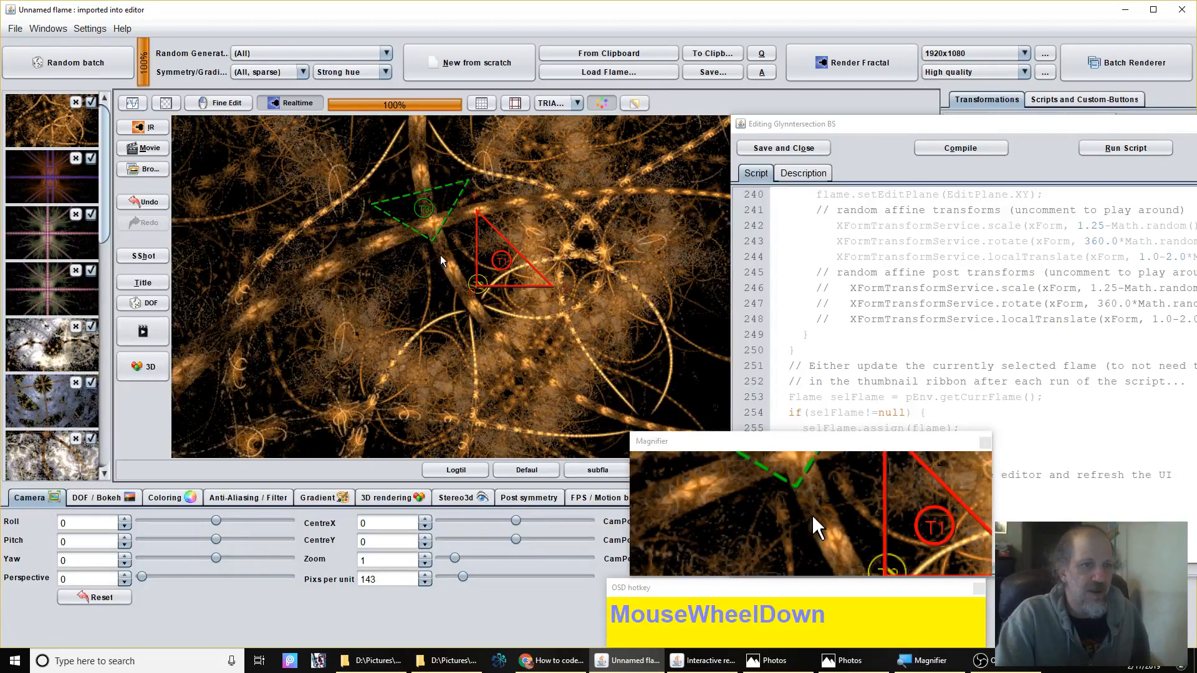
- Rotate, shrink and reposition the transform 3 triangle in the preview to vary the current flame
left_click_drag(418, 232, 480, 251)
right_click(439, 240)
scroll(444, 218, "down", 5)
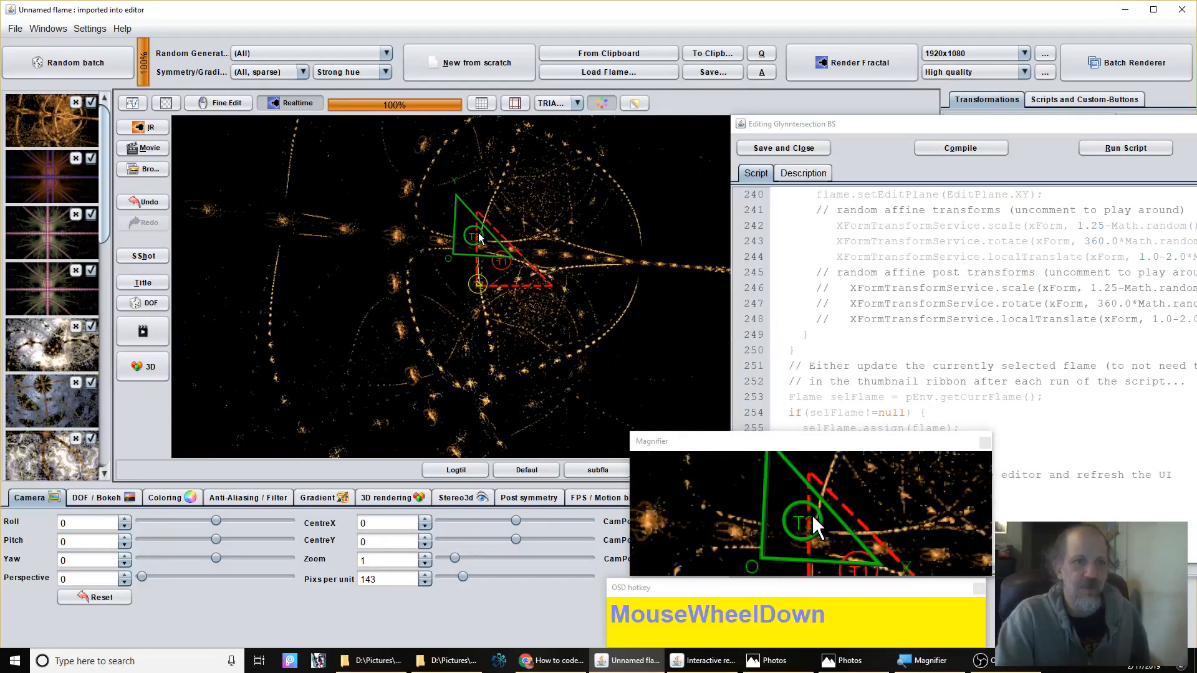
left_click(440, 212)
left_click_drag(440, 213, 444, 294)
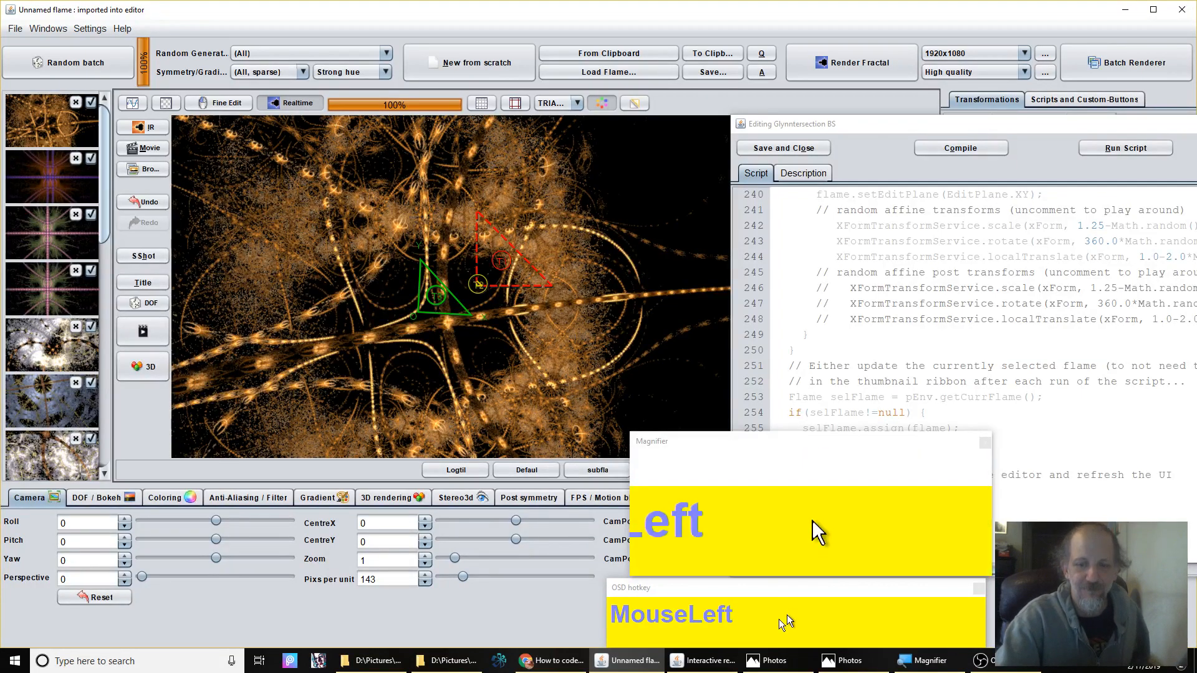
left_click(1004, 662)
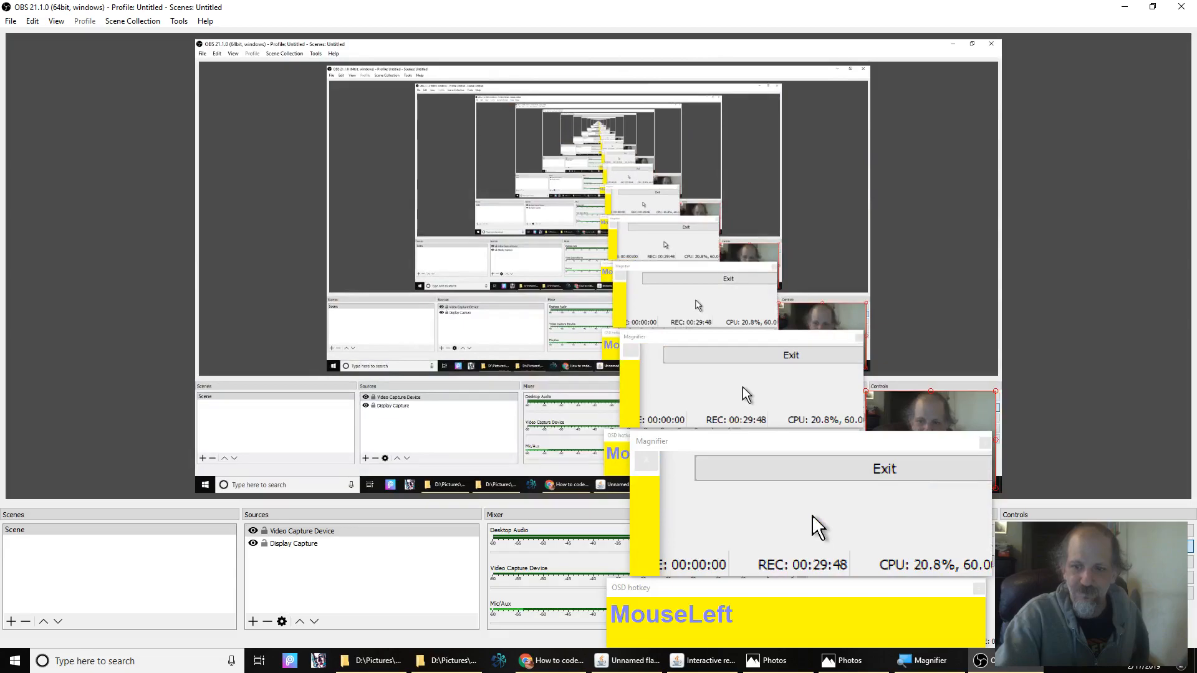